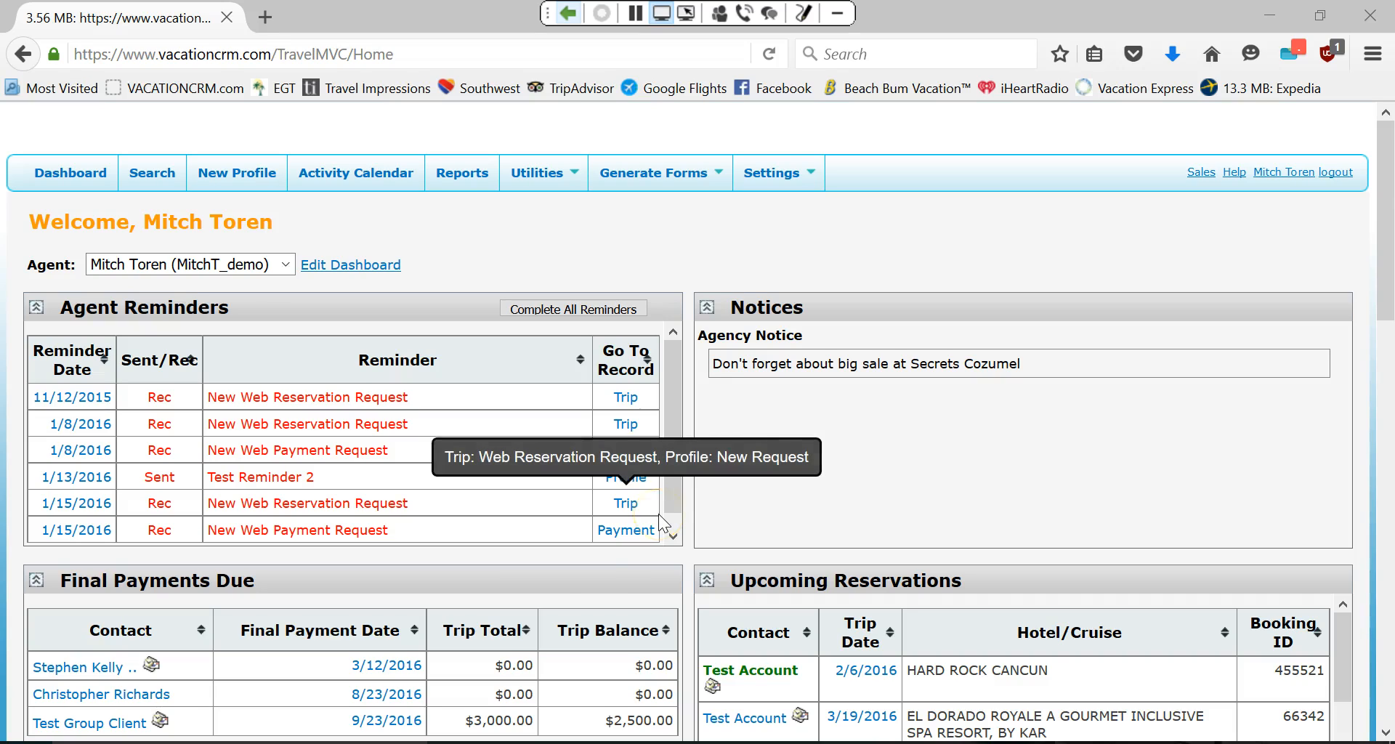
# From the client due 8/23/2016, open trip 164, Hard Rock Cancun Oct 2016, for editing.
pyautogui.click(435, 660)
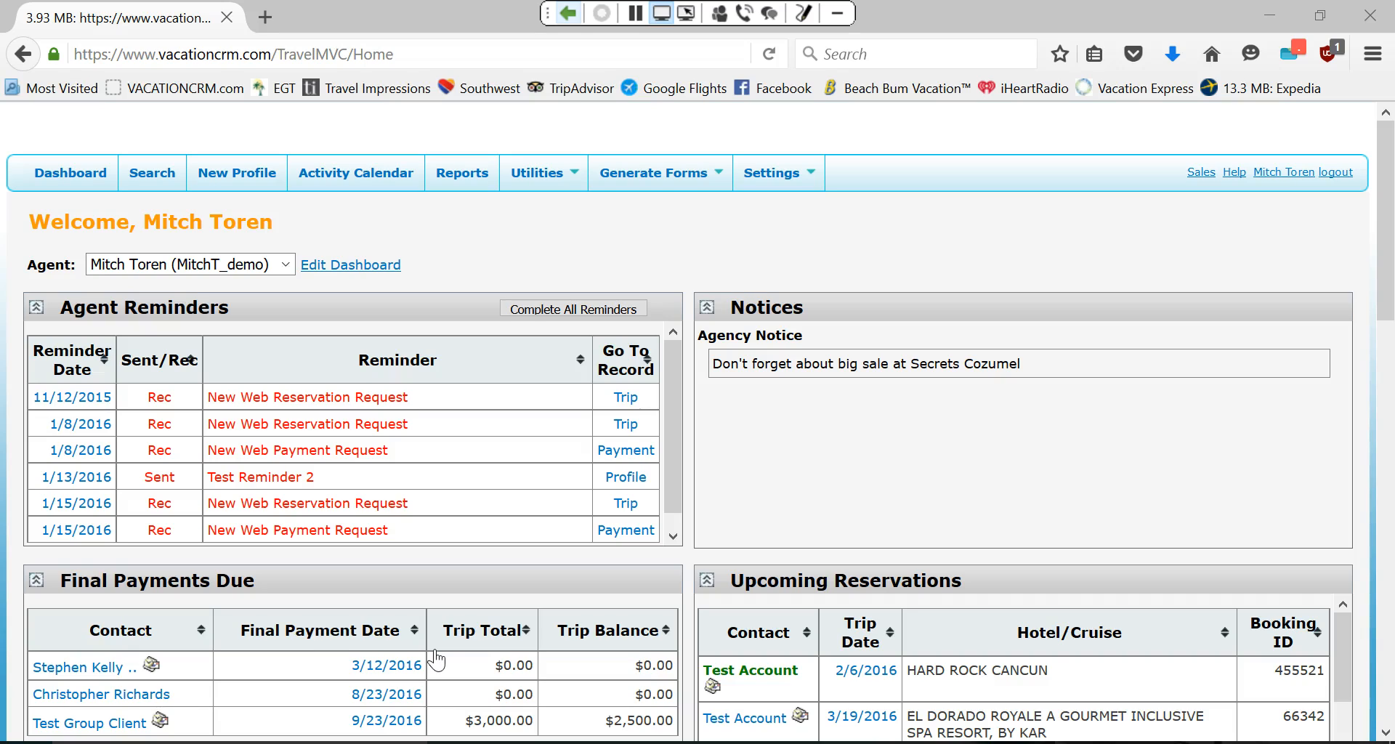
pyautogui.click(125, 698)
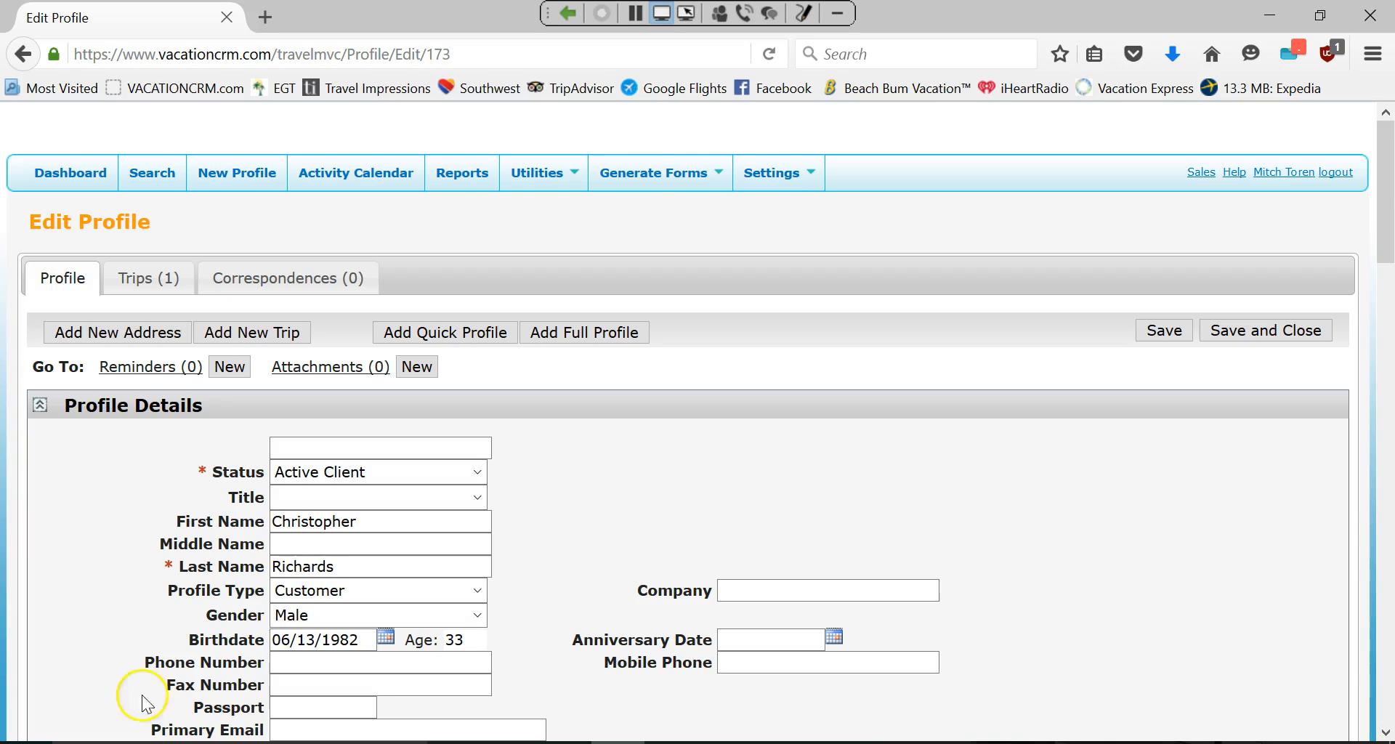
pyautogui.click(134, 279)
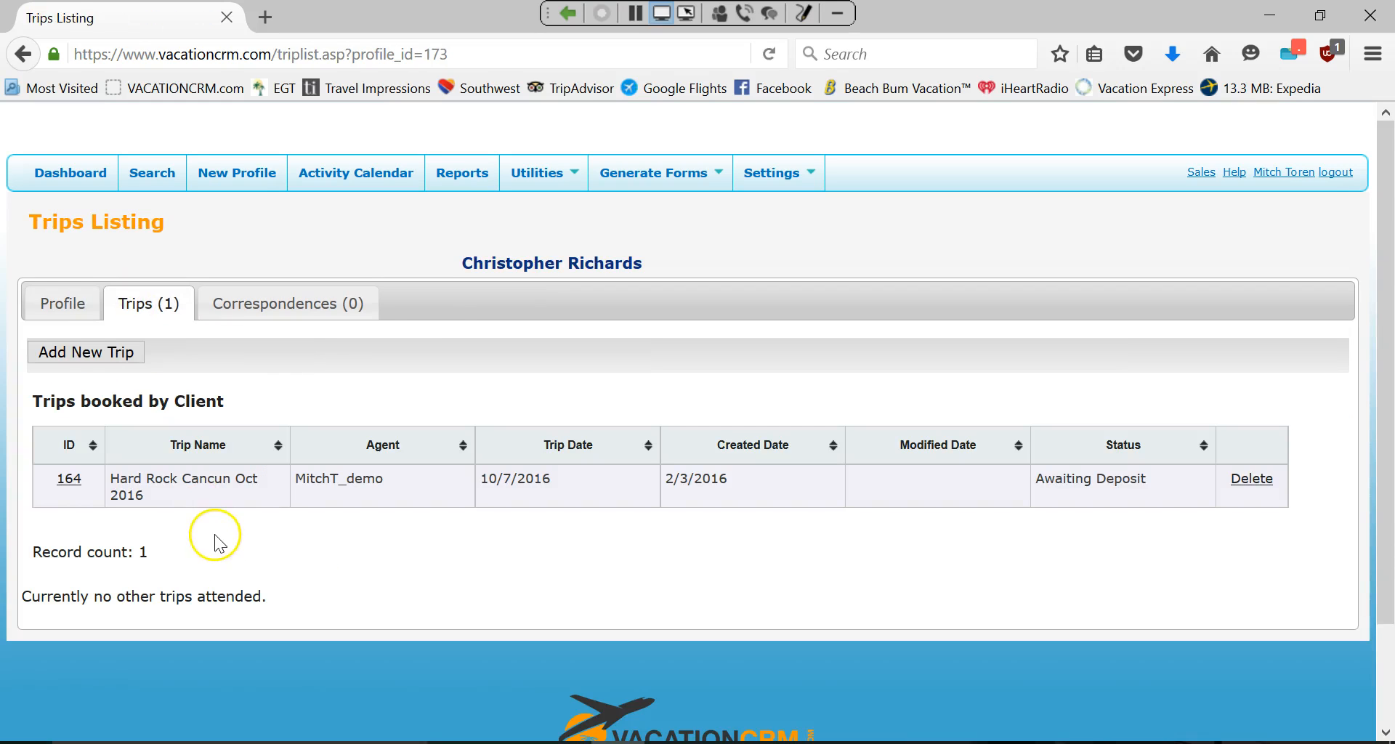
pyautogui.click(67, 481)
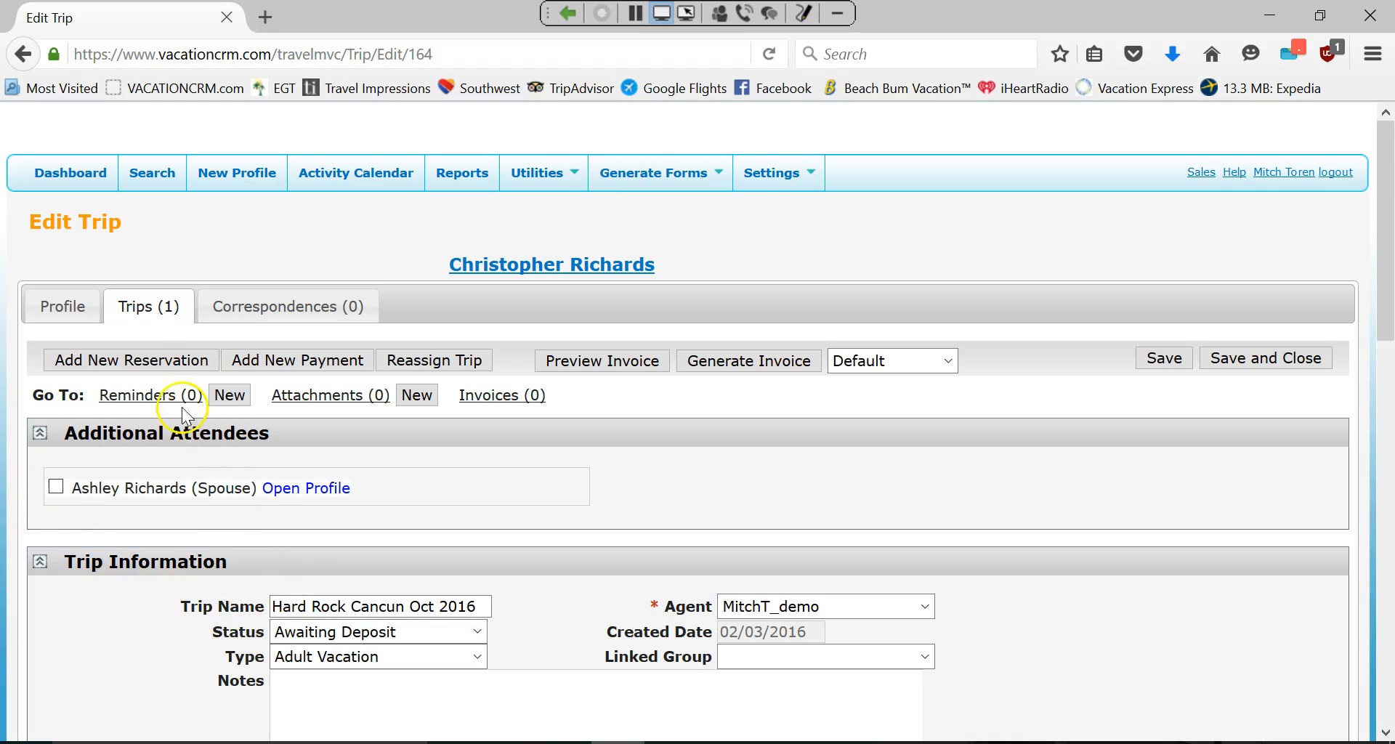
pyautogui.click(151, 363)
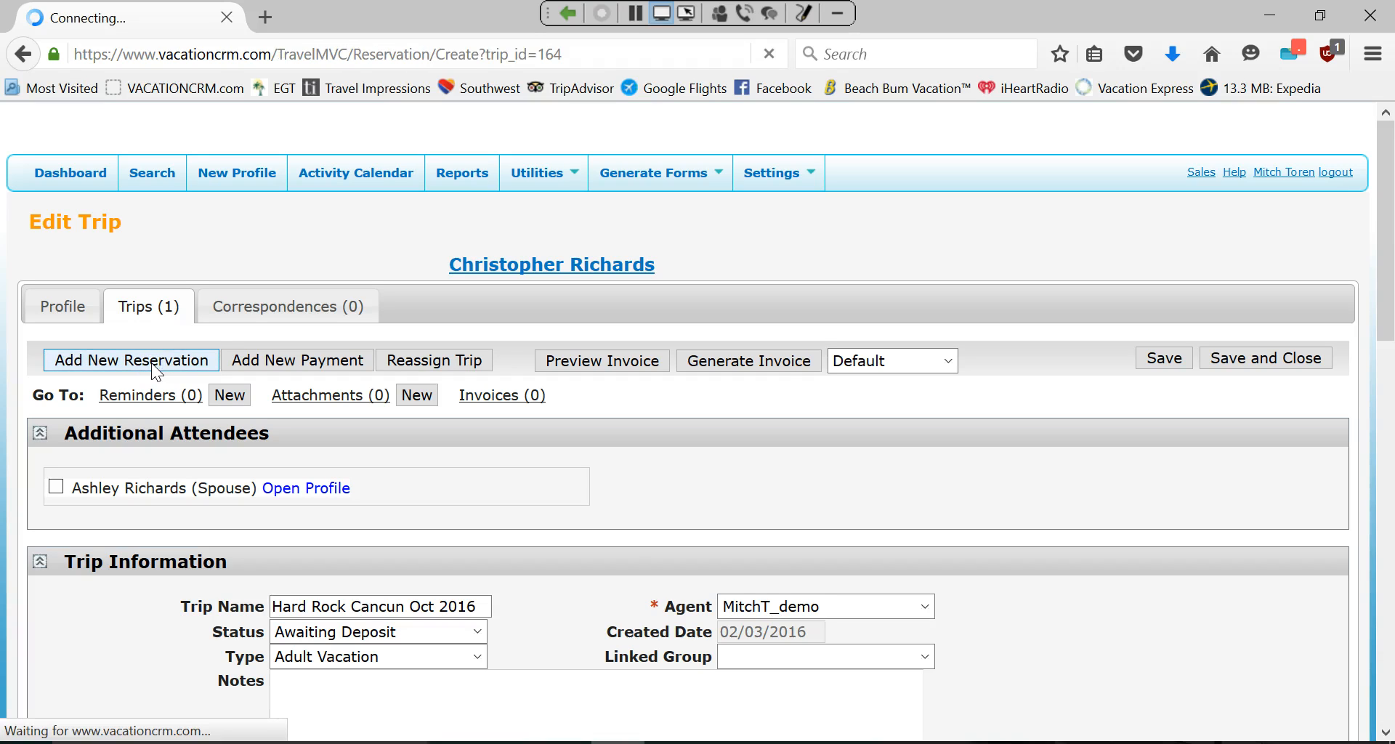
pyautogui.click(313, 453)
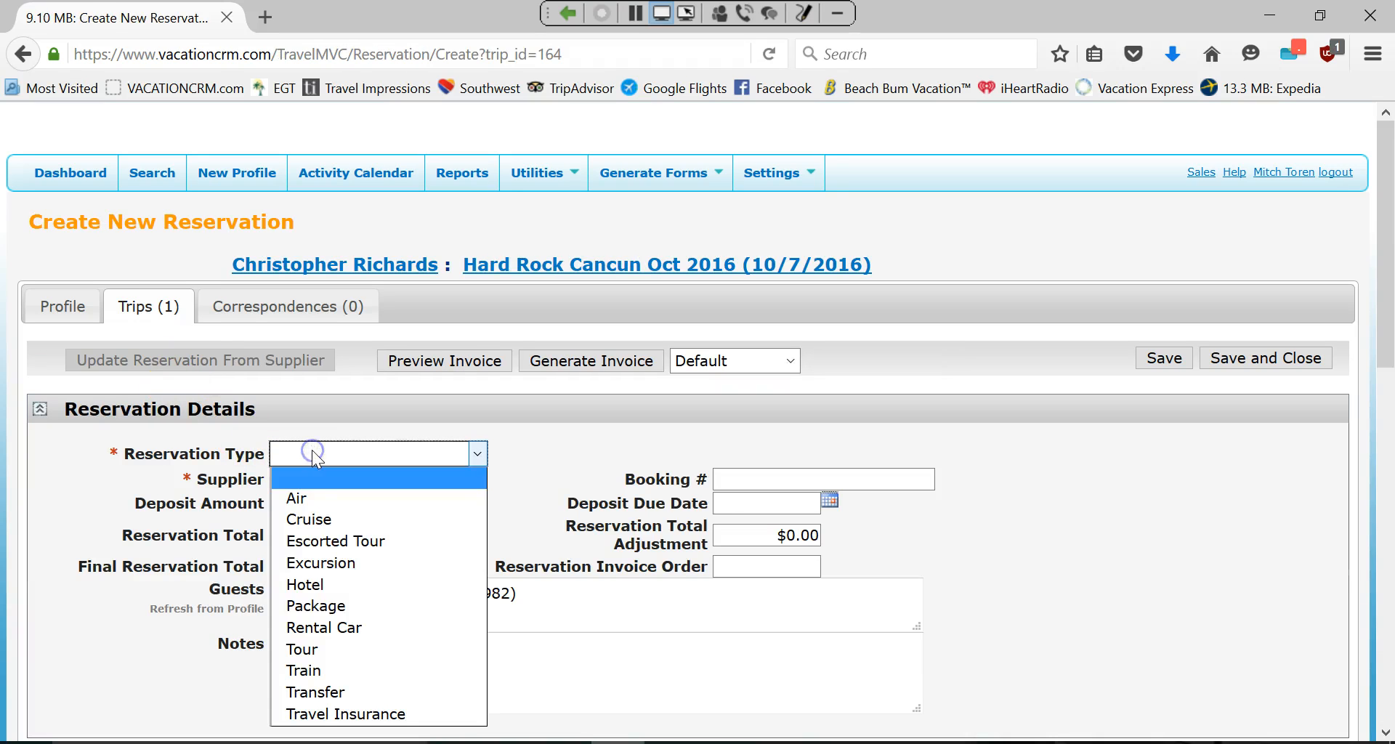
pyautogui.click(320, 606)
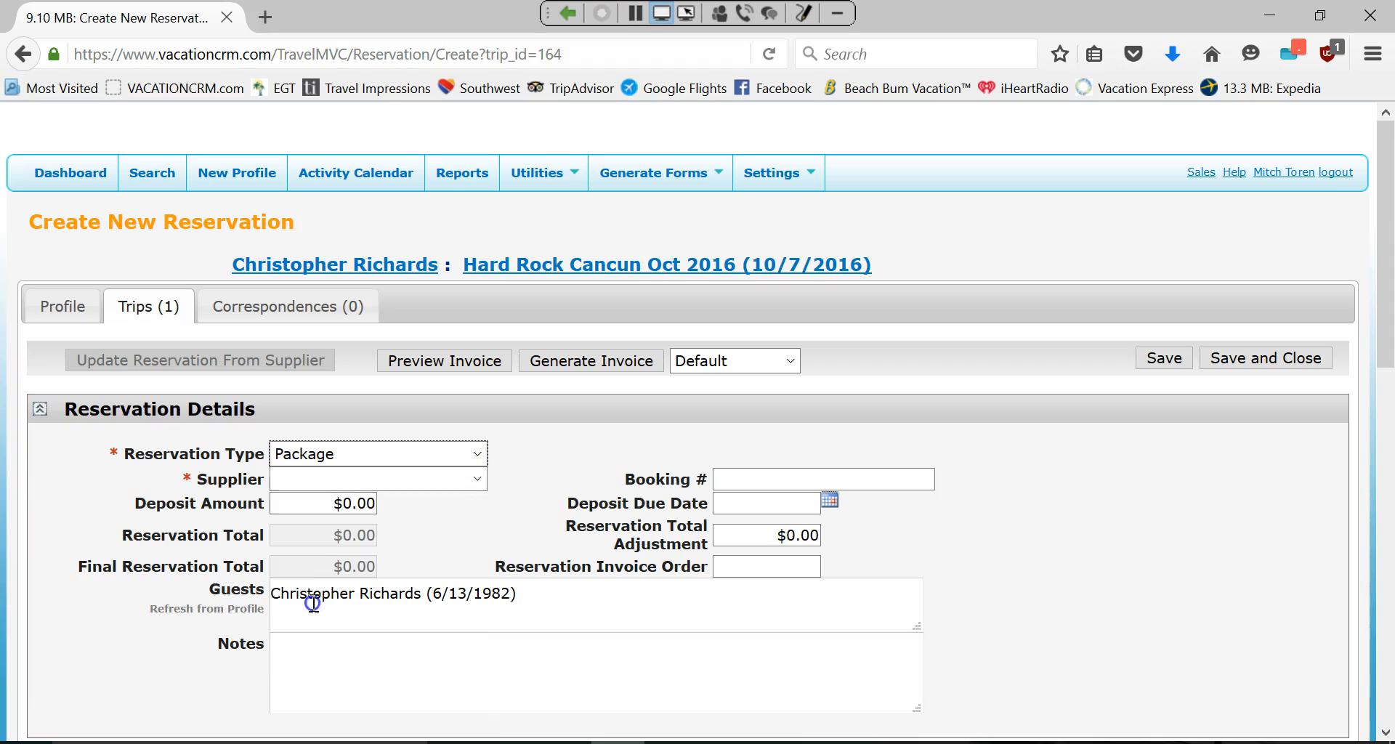
pyautogui.click(320, 480)
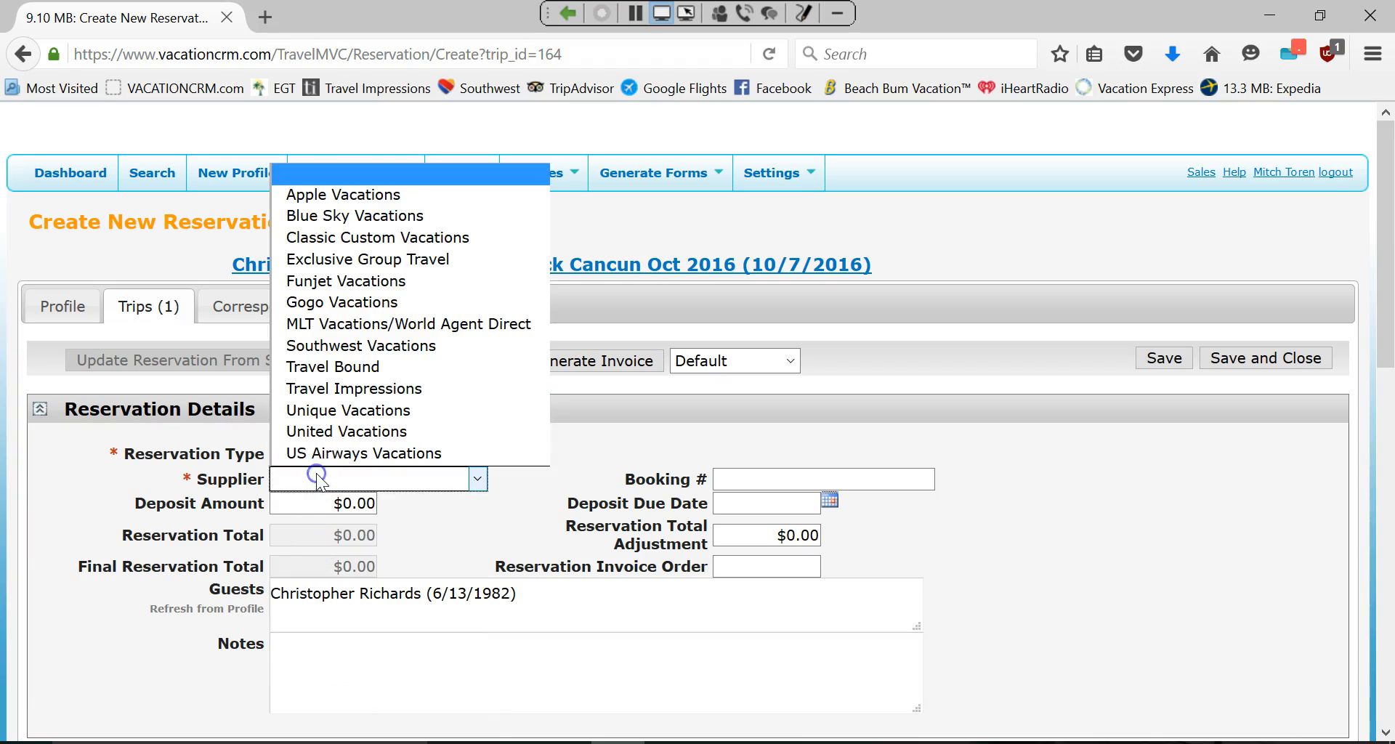
pyautogui.click(348, 259)
pyautogui.click(732, 475)
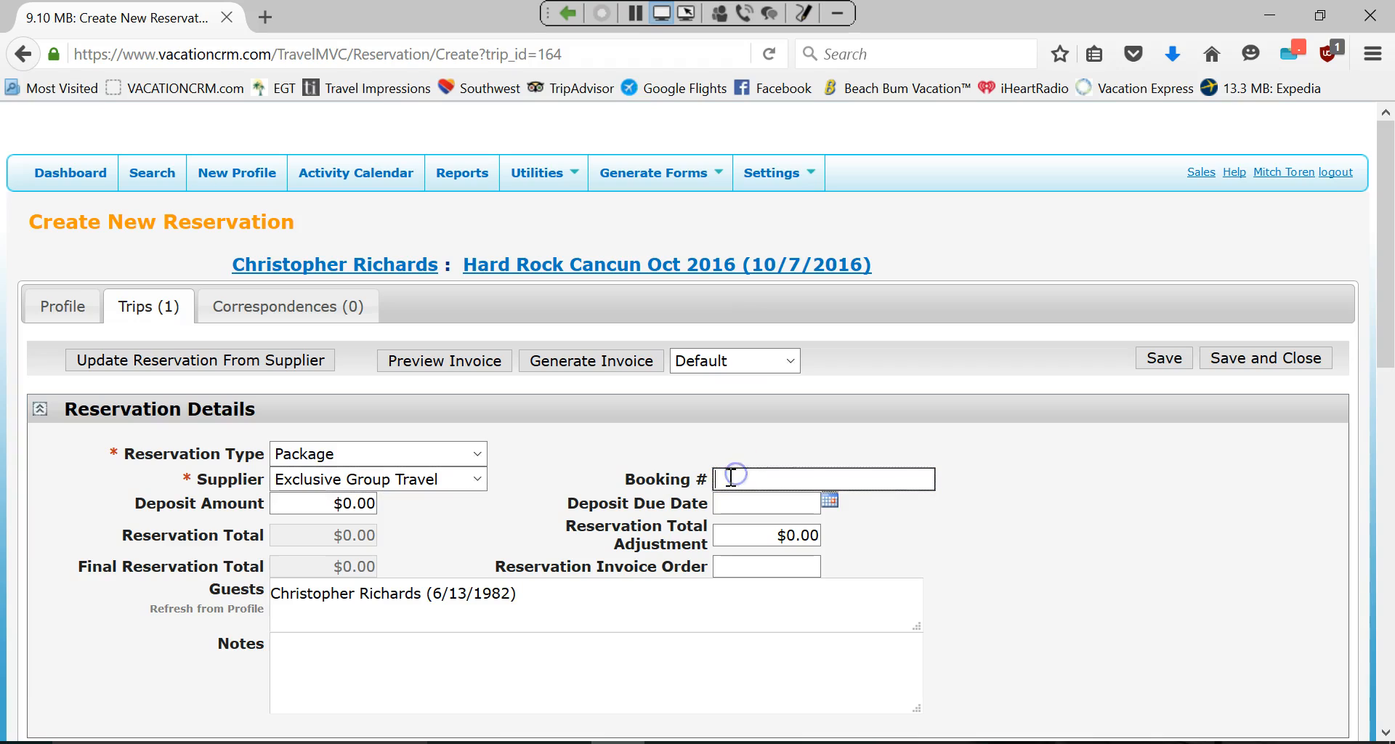
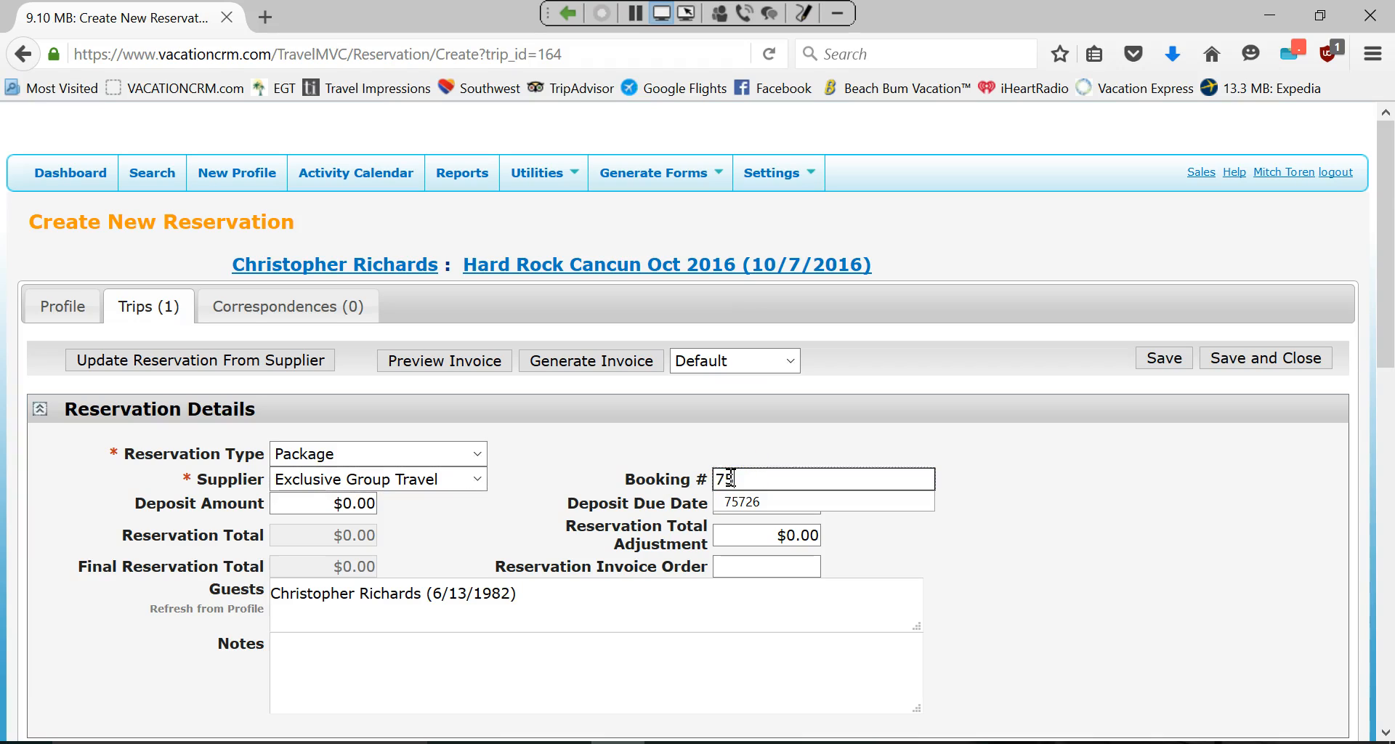
pyautogui.click(630, 439)
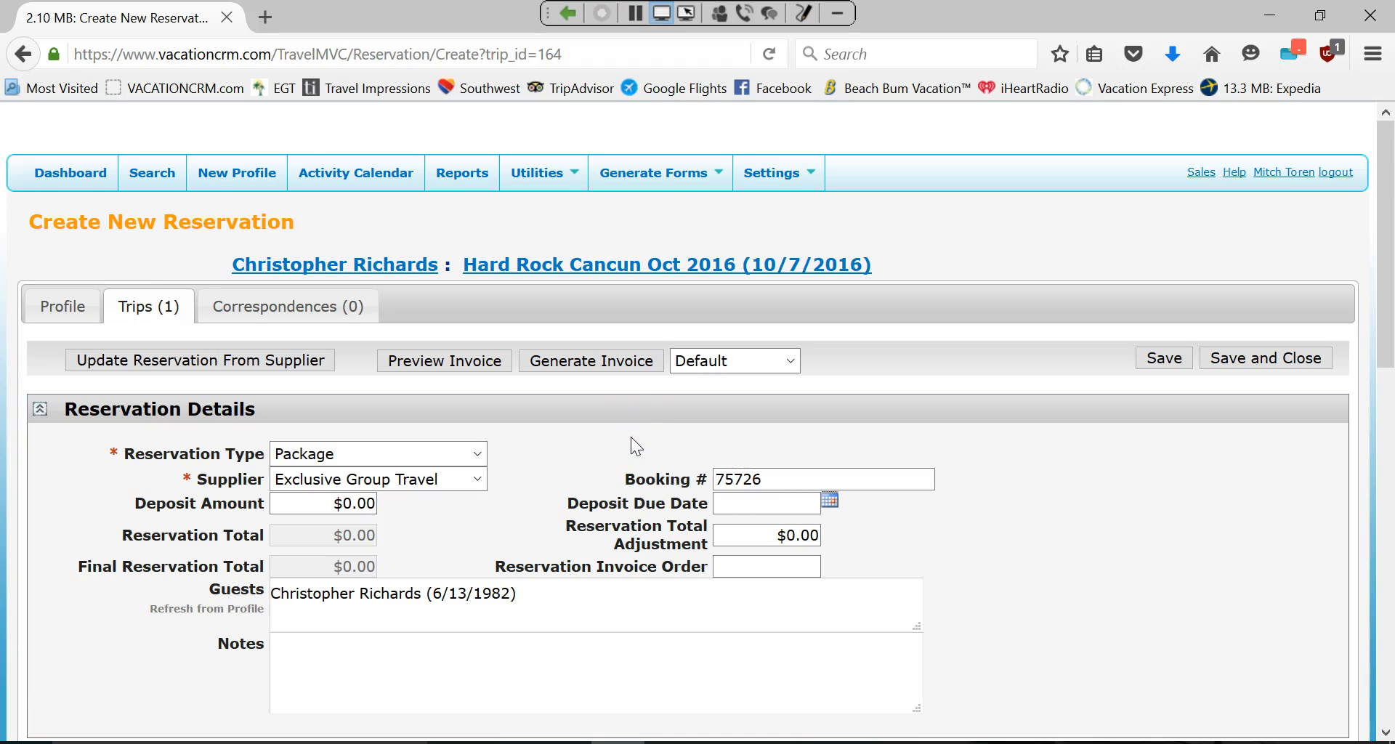
pyautogui.click(439, 494)
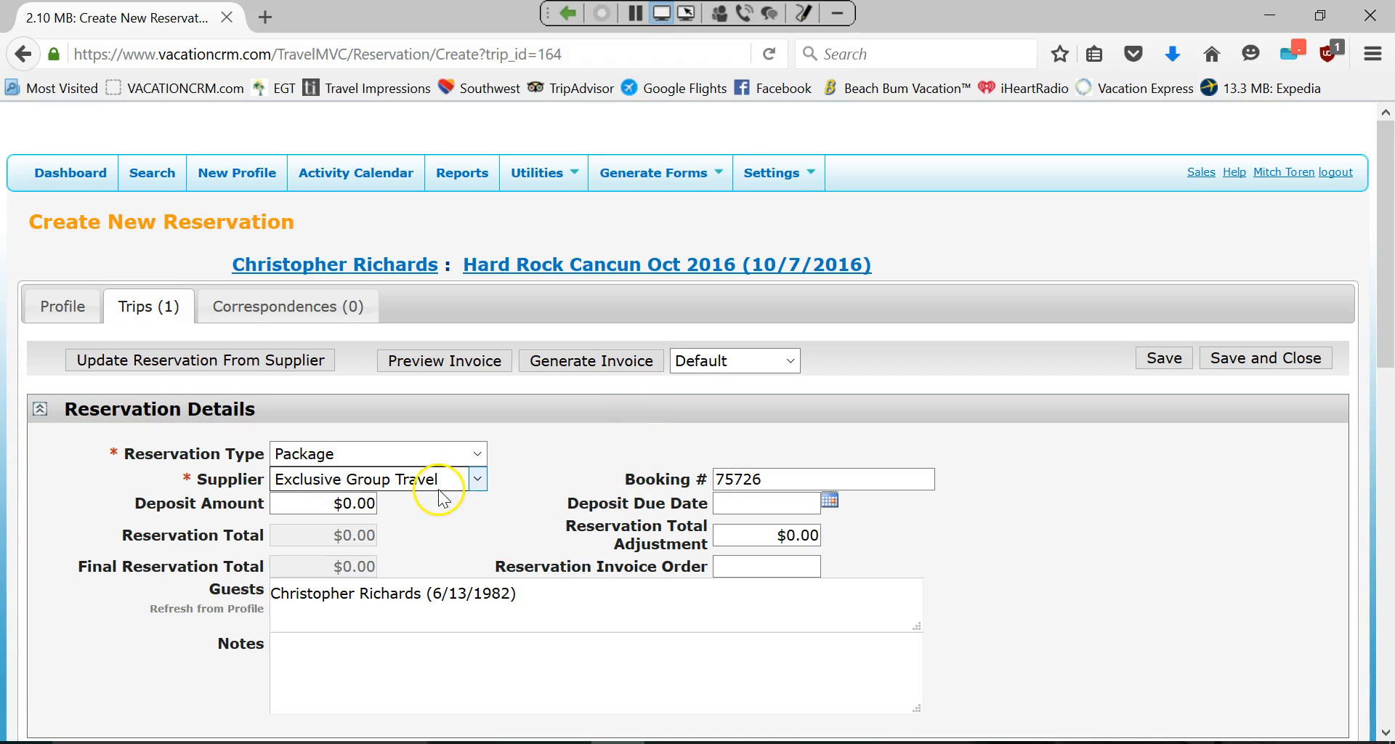
# Import the reservation's booking details from the supplier.
pyautogui.click(256, 360)
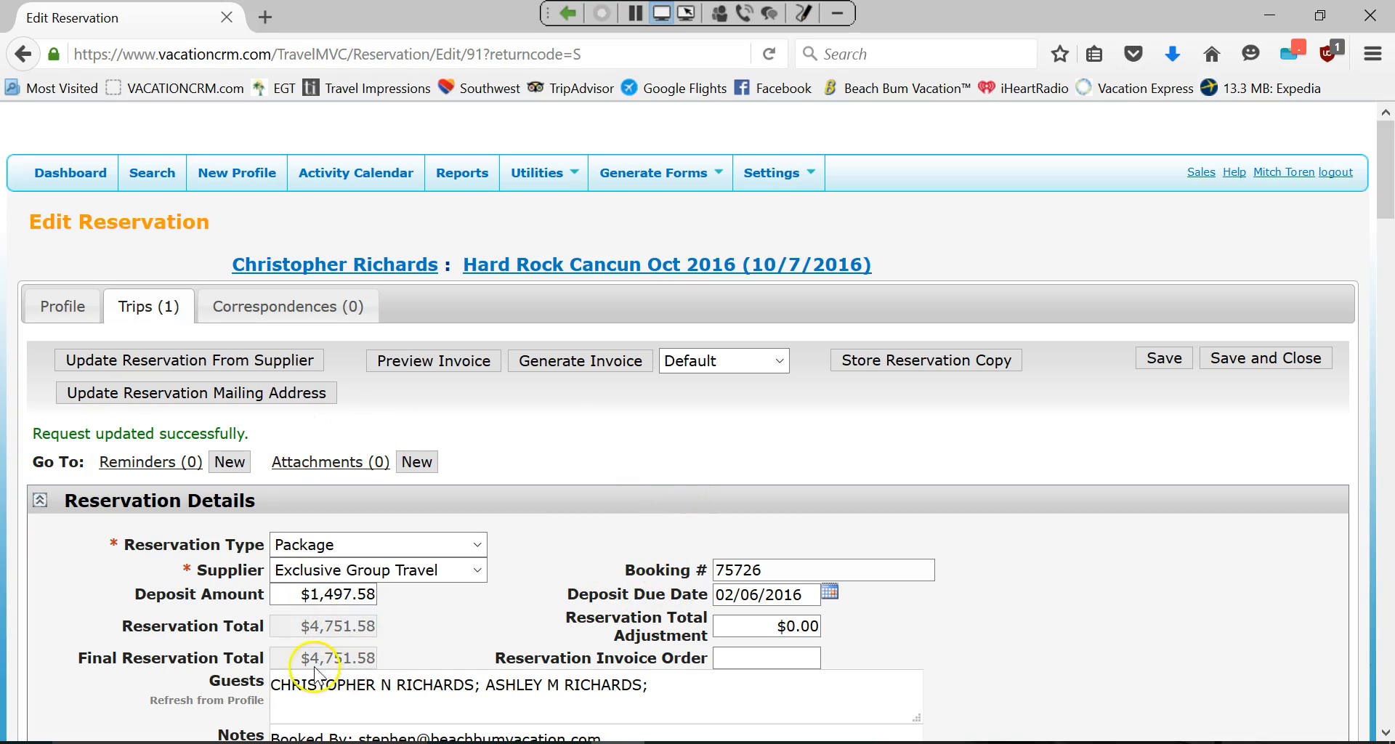
pyautogui.scroll(-1, 523, 642)
pyautogui.scroll(-10, 523, 639)
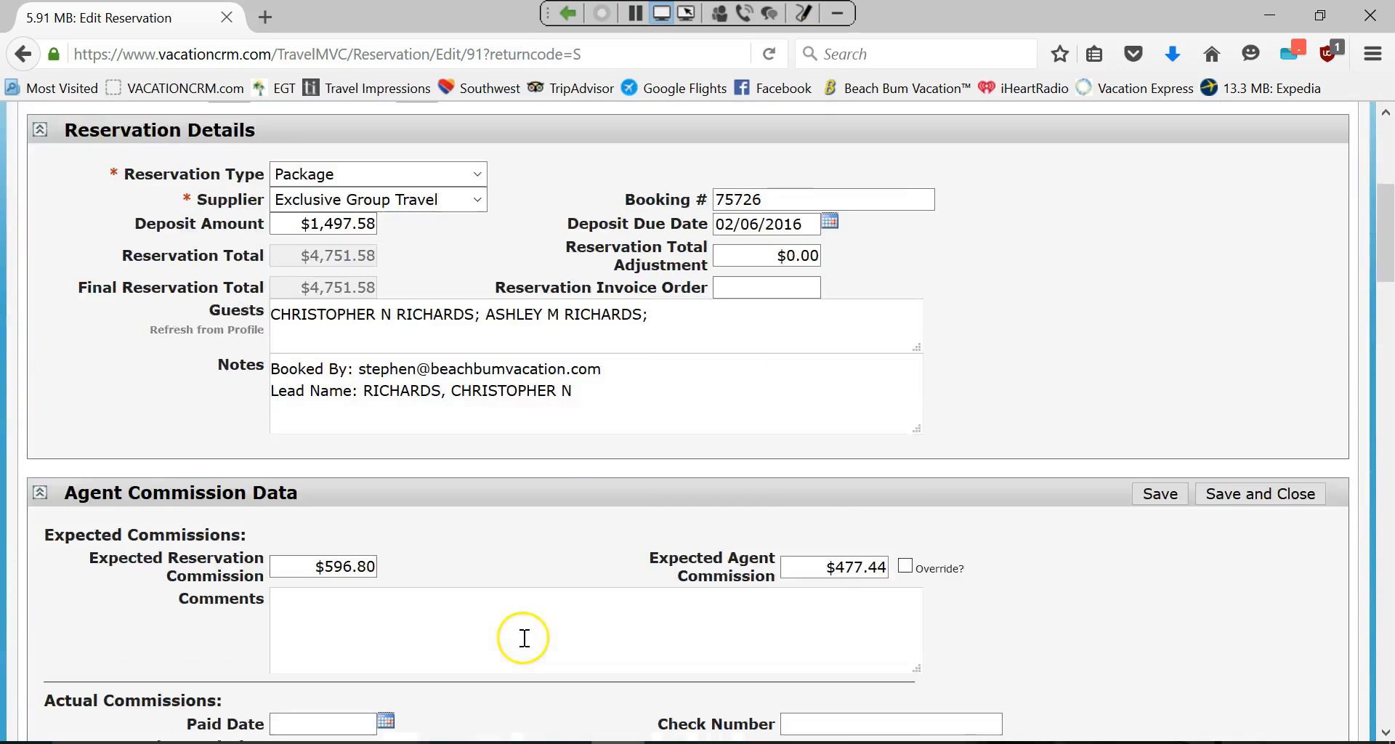
pyautogui.scroll(-2, 498, 395)
pyautogui.scroll(-5, 498, 395)
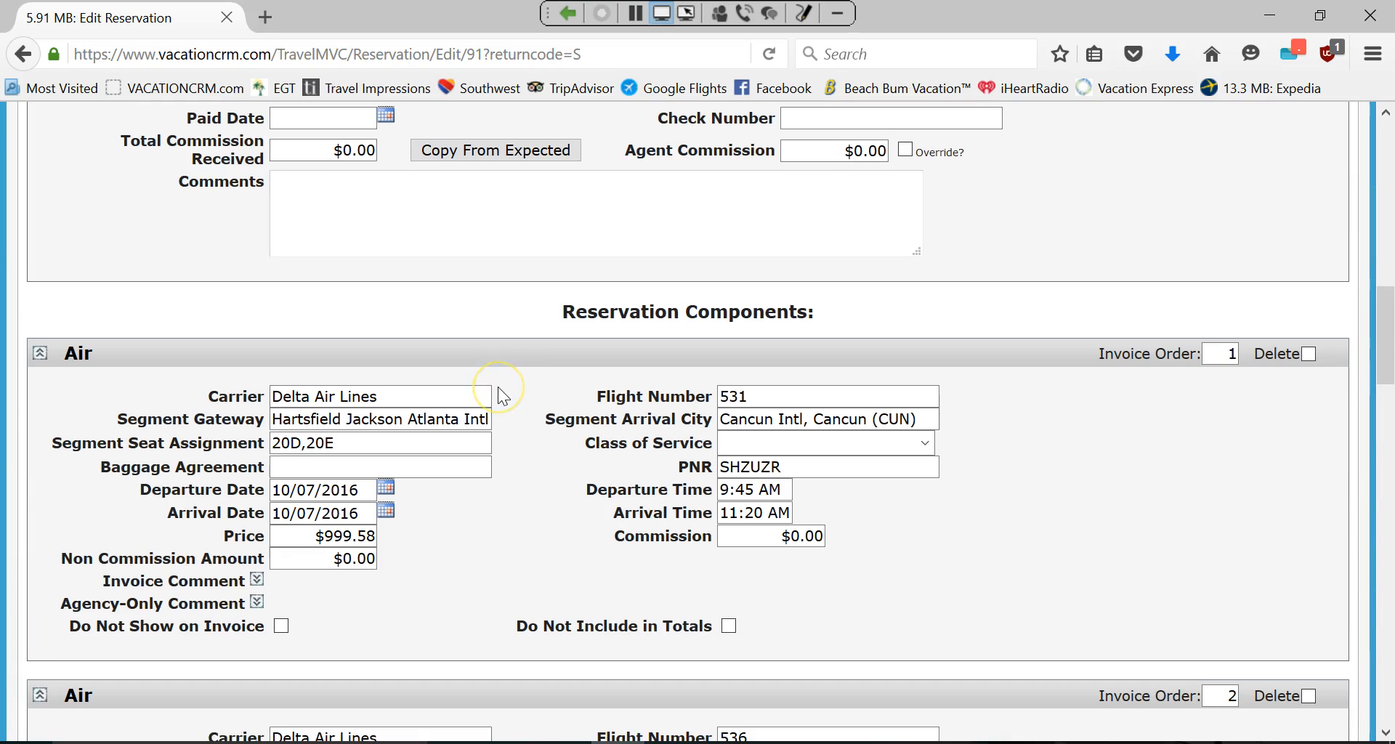
pyautogui.scroll(-5, 443, 480)
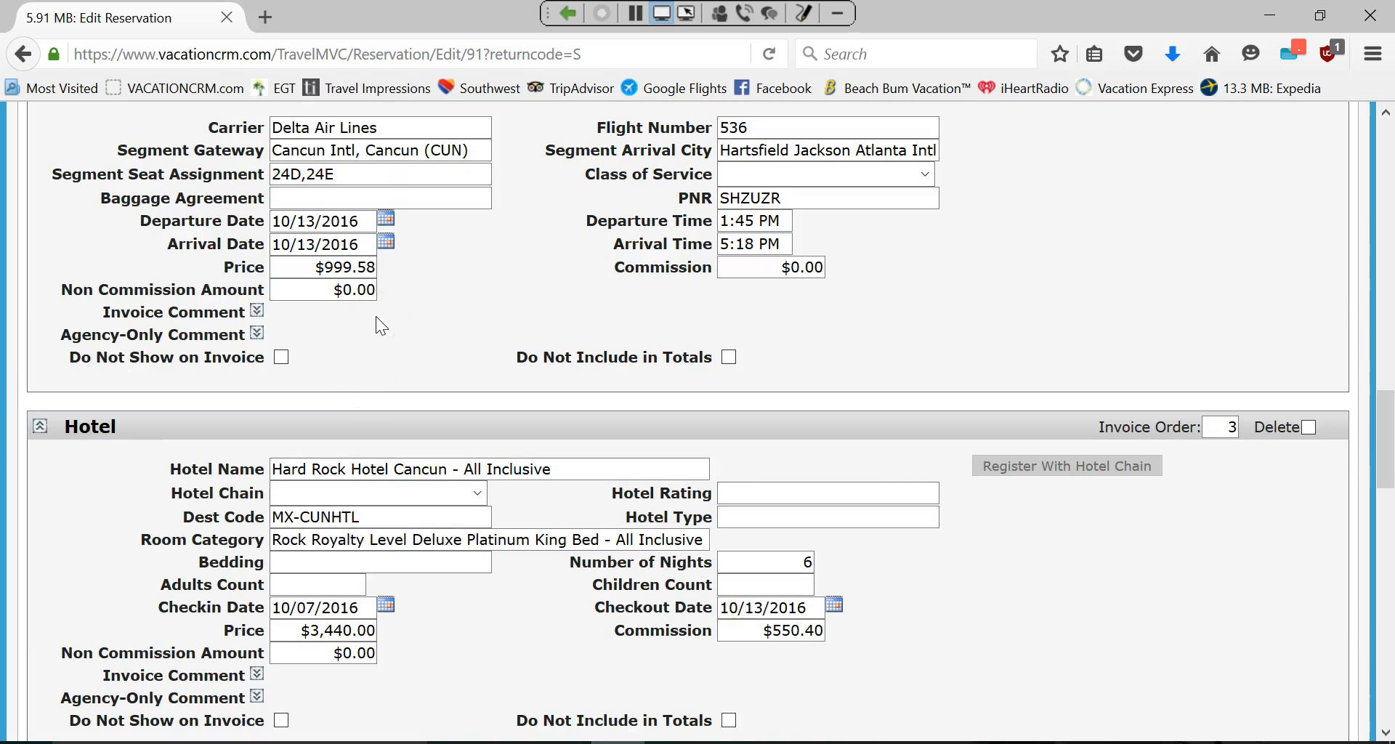
pyautogui.scroll(-5, 382, 326)
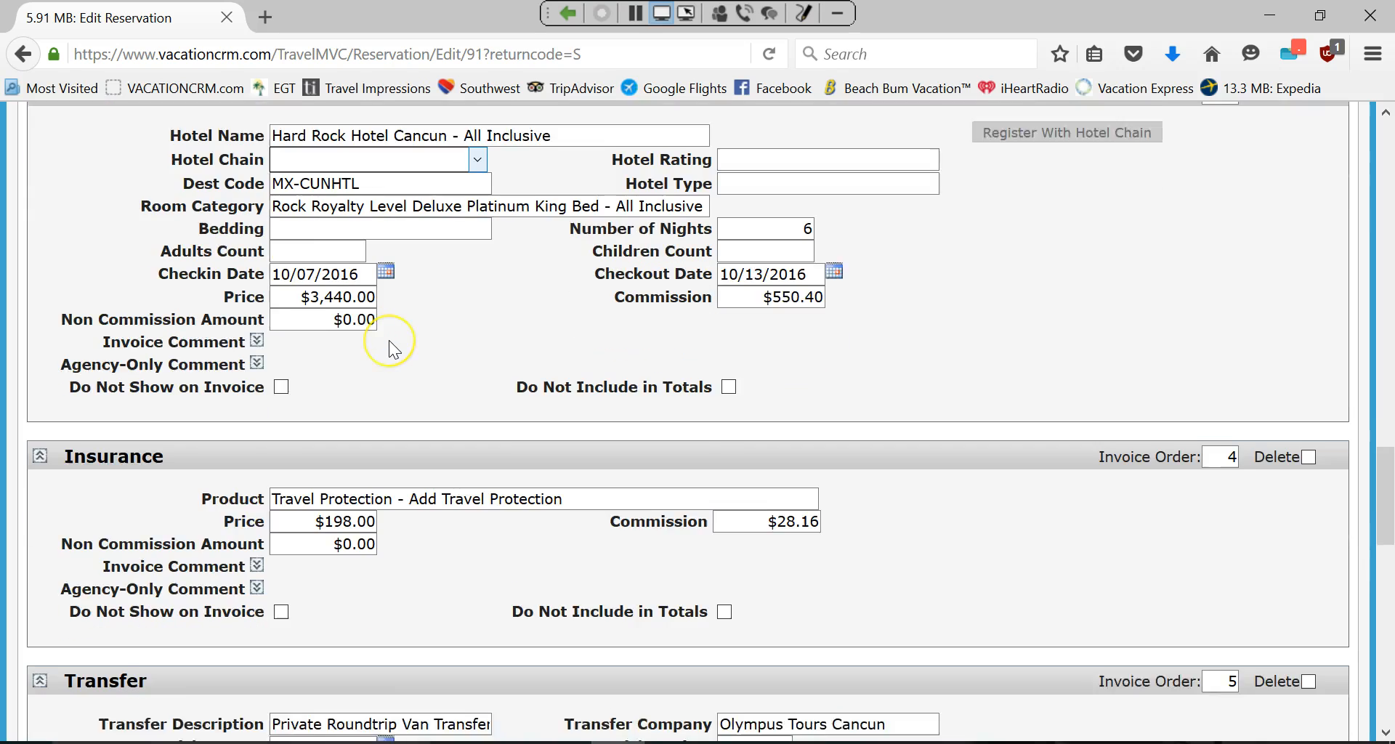
pyautogui.scroll(-2, 389, 342)
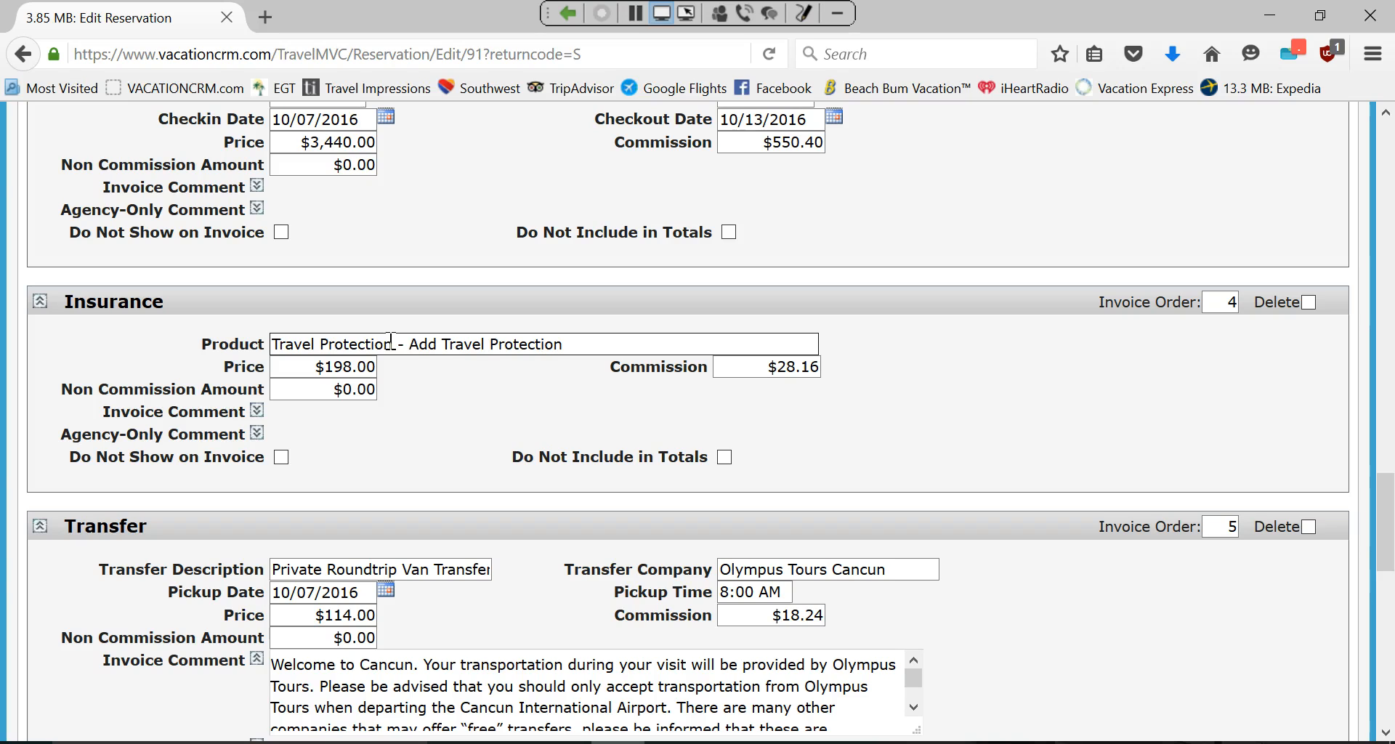
pyautogui.scroll(-2, 389, 342)
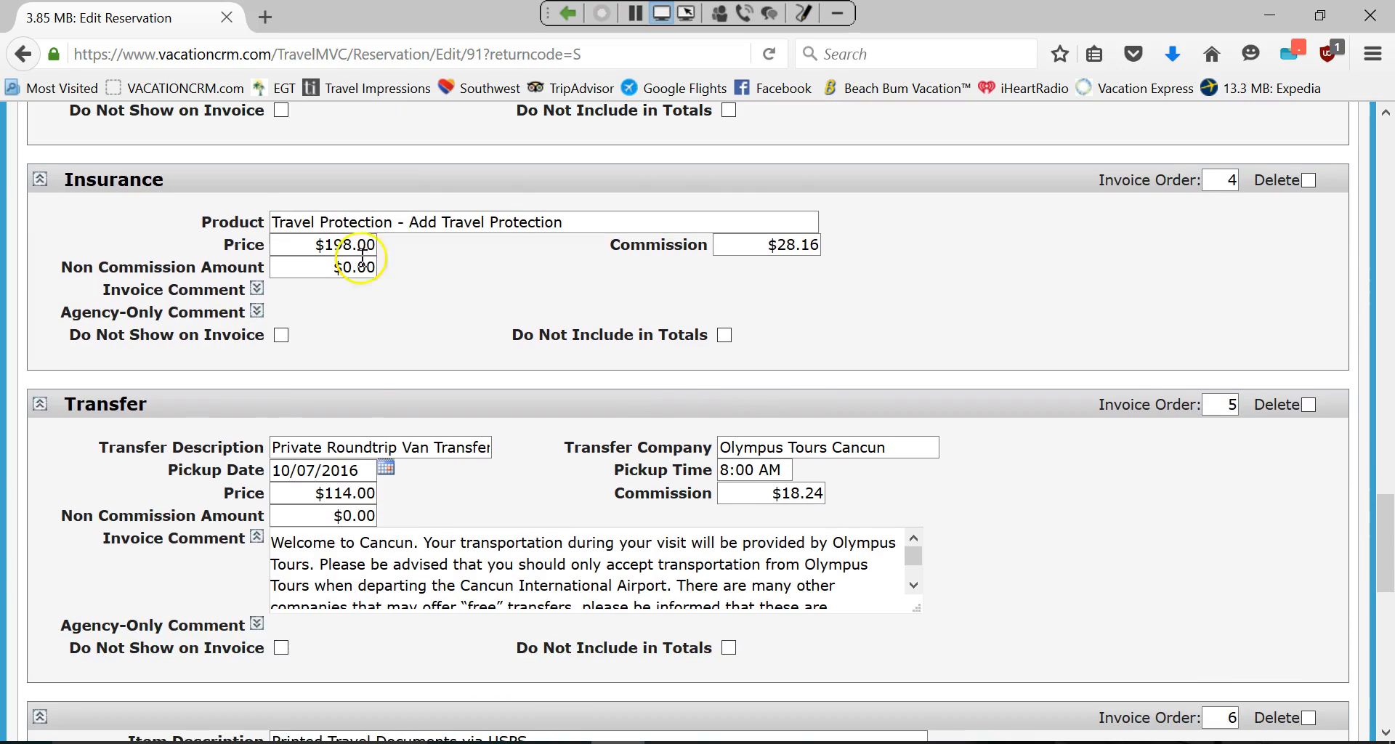
pyautogui.scroll(-4, 427, 459)
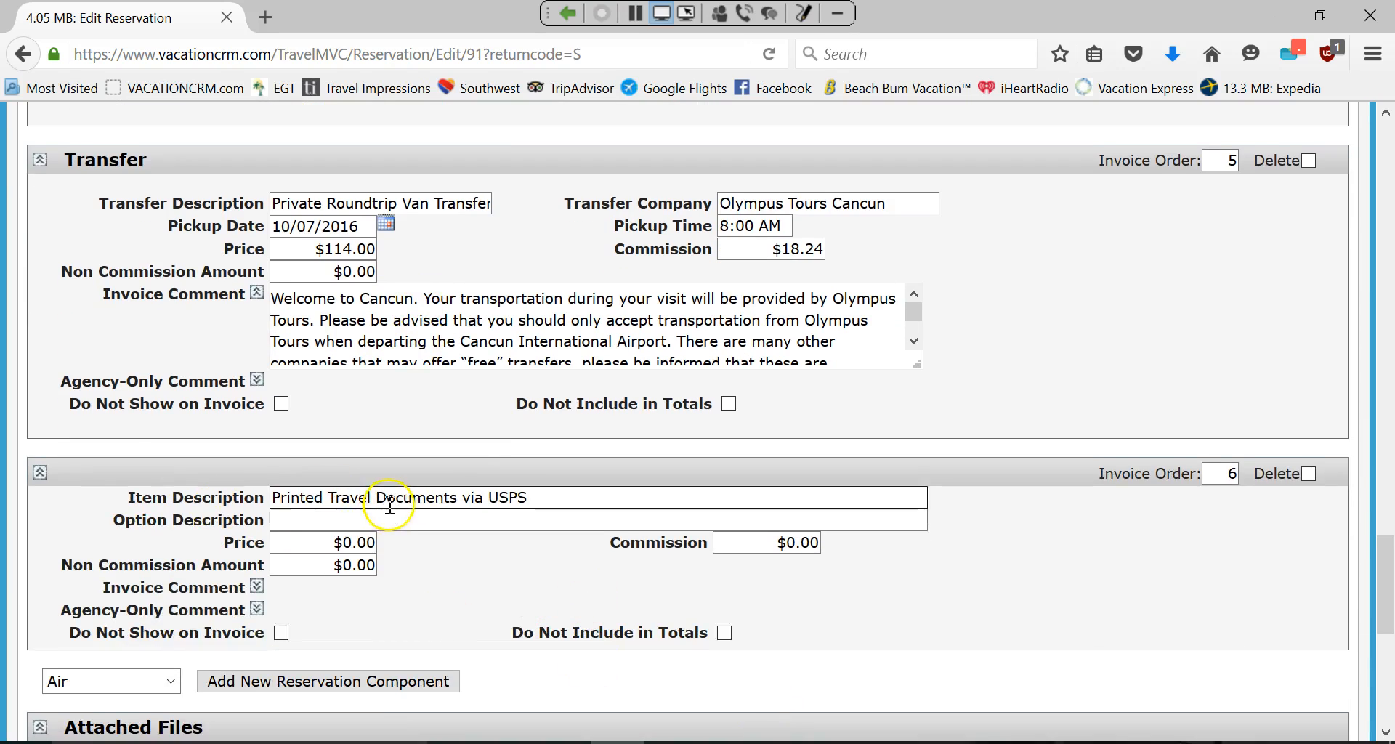
# Mark the Printed Travel Documents via USPS item as Do Not Show on Invoice.
pyautogui.click(282, 634)
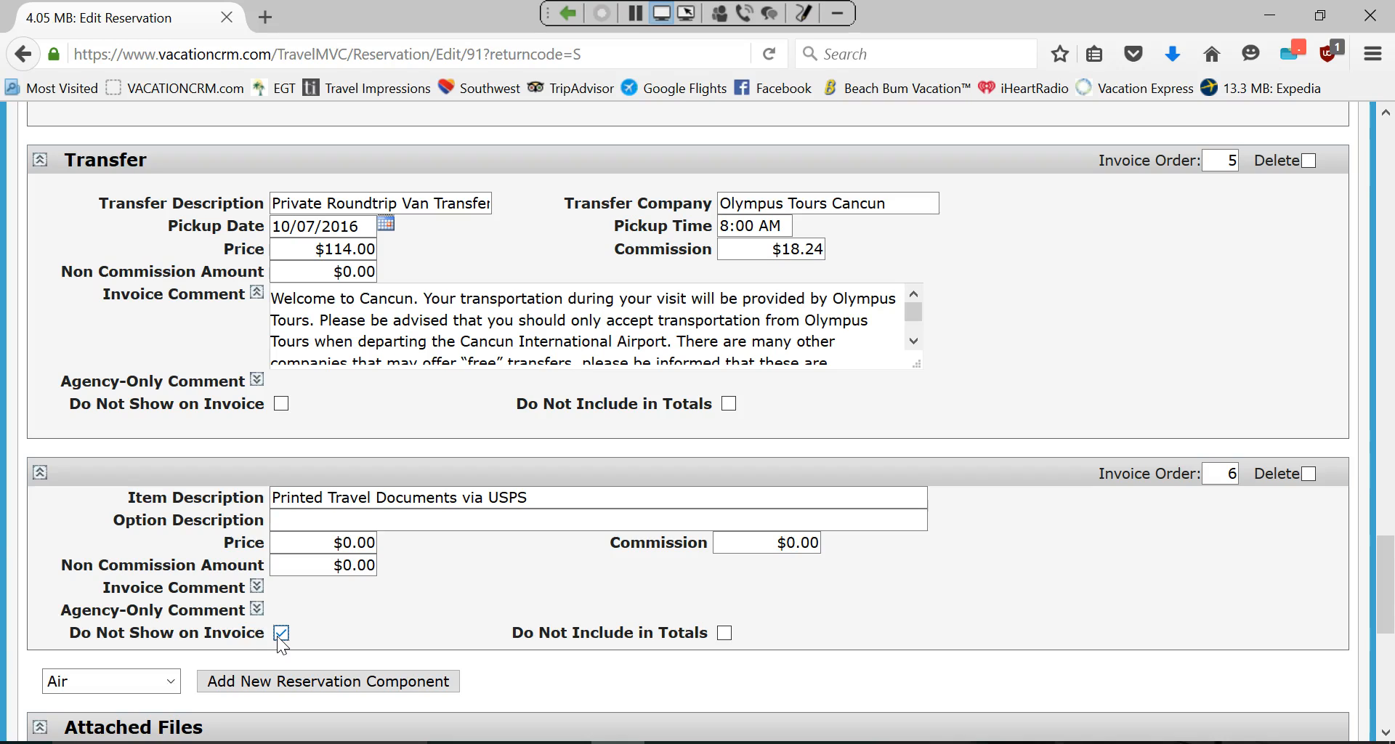
pyautogui.click(349, 495)
pyautogui.click(330, 534)
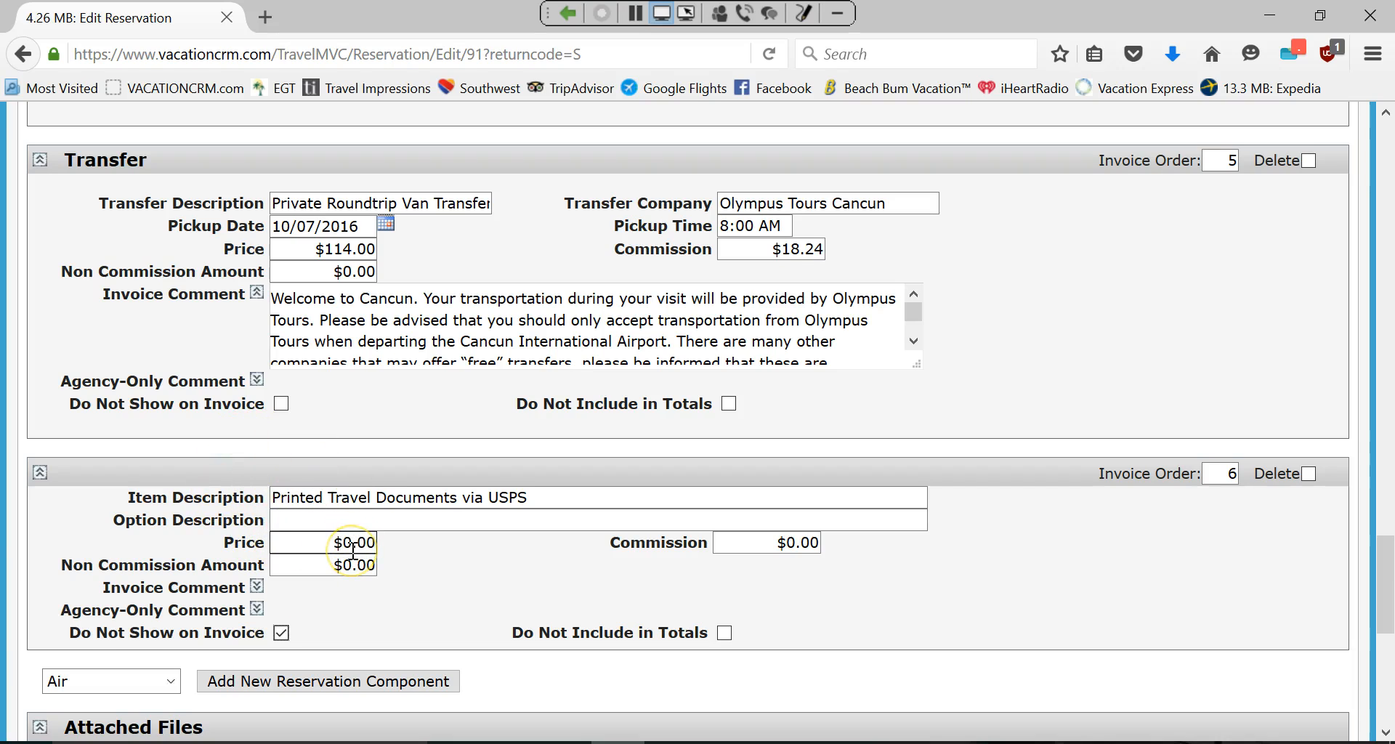
pyautogui.scroll(5, 352, 553)
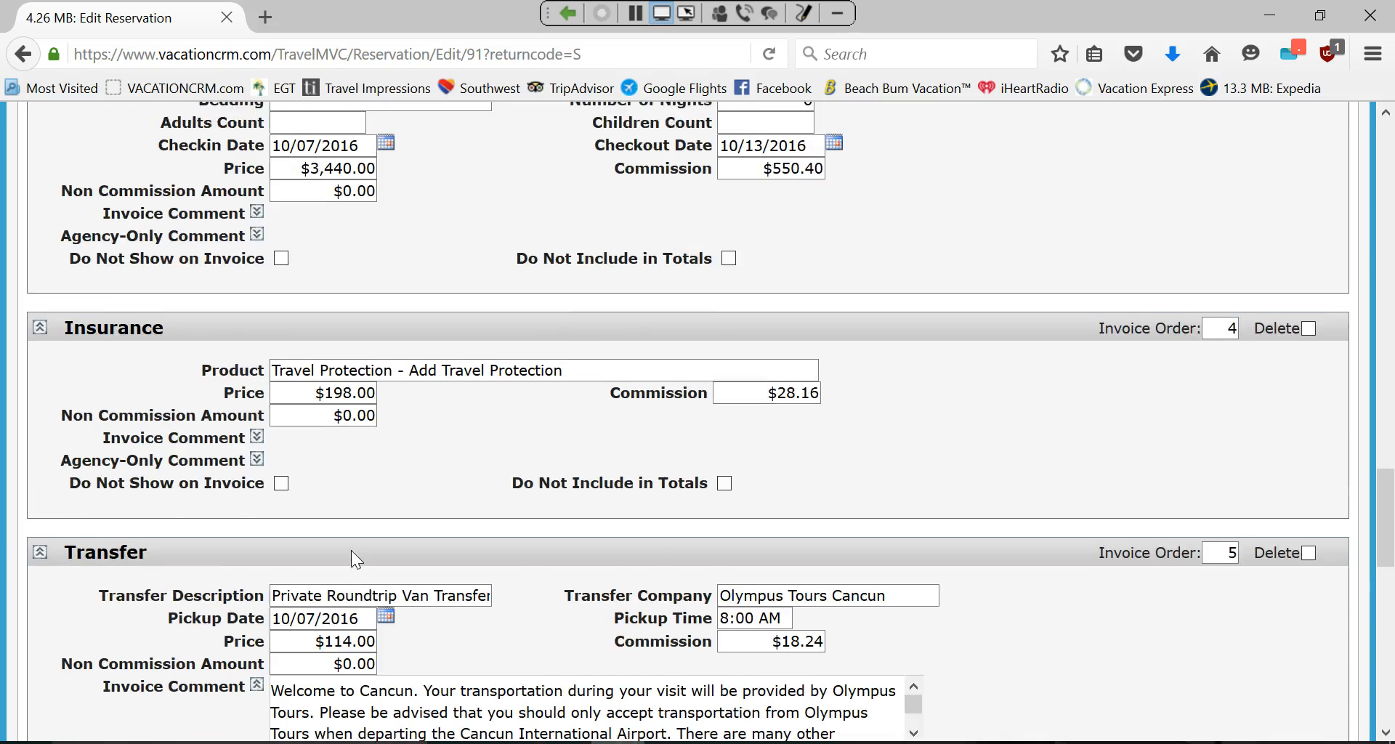
pyautogui.scroll(3, 351, 550)
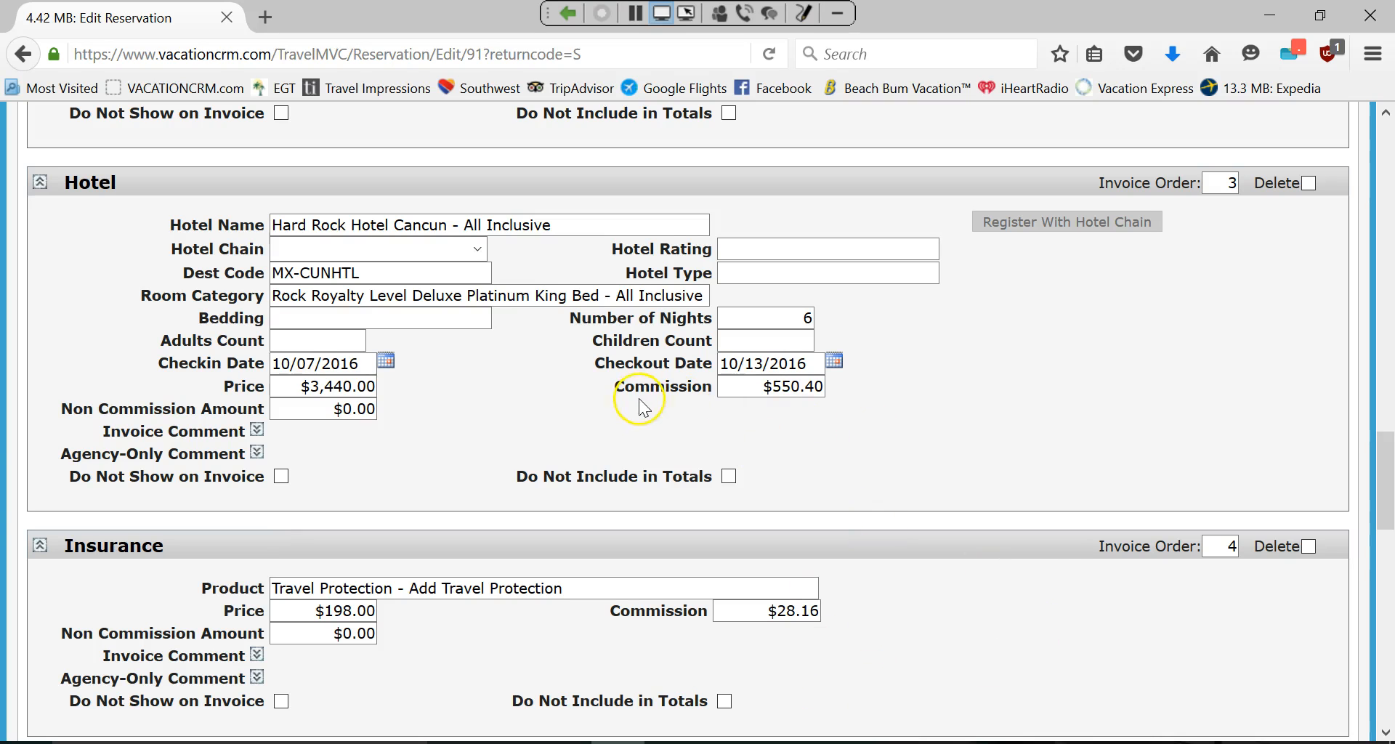
pyautogui.scroll(-4, 1215, 544)
pyautogui.scroll(-2, 1210, 541)
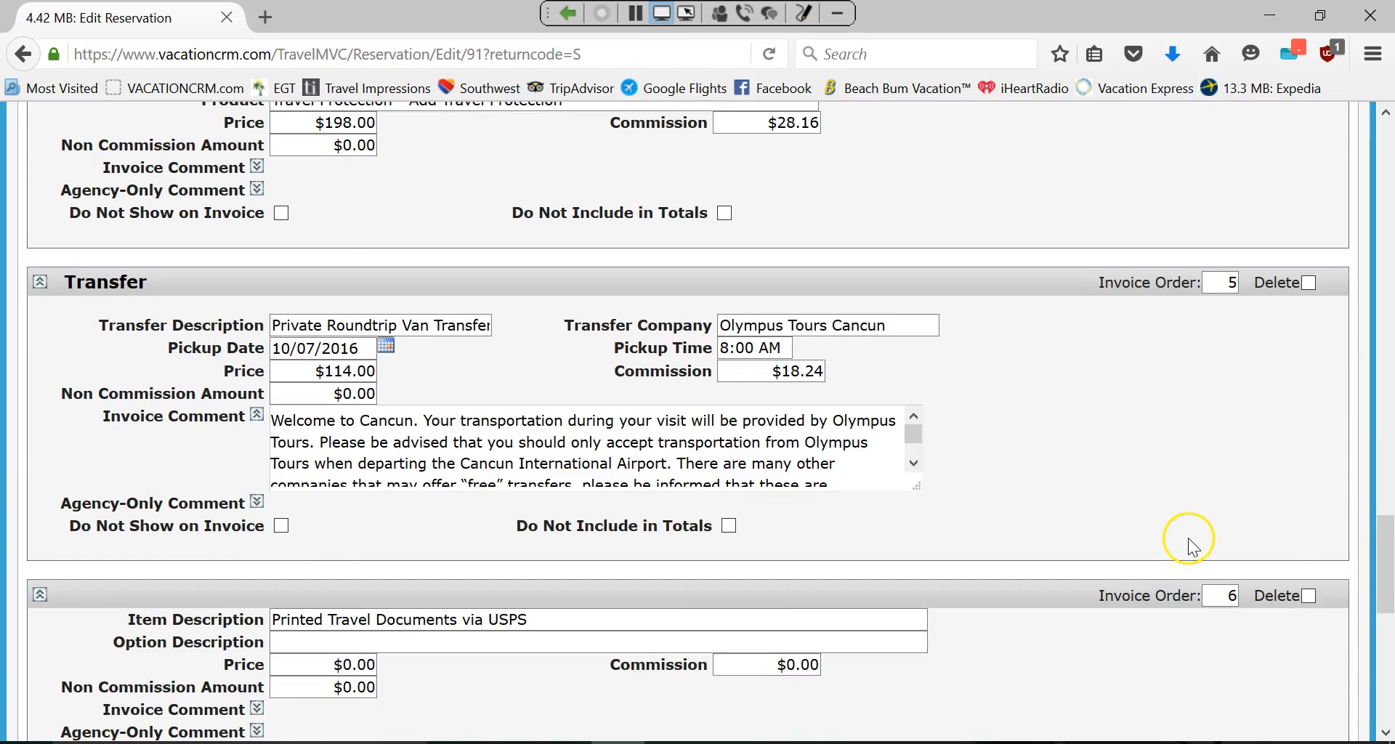
pyautogui.scroll(-2, 1191, 546)
pyautogui.scroll(3, 844, 546)
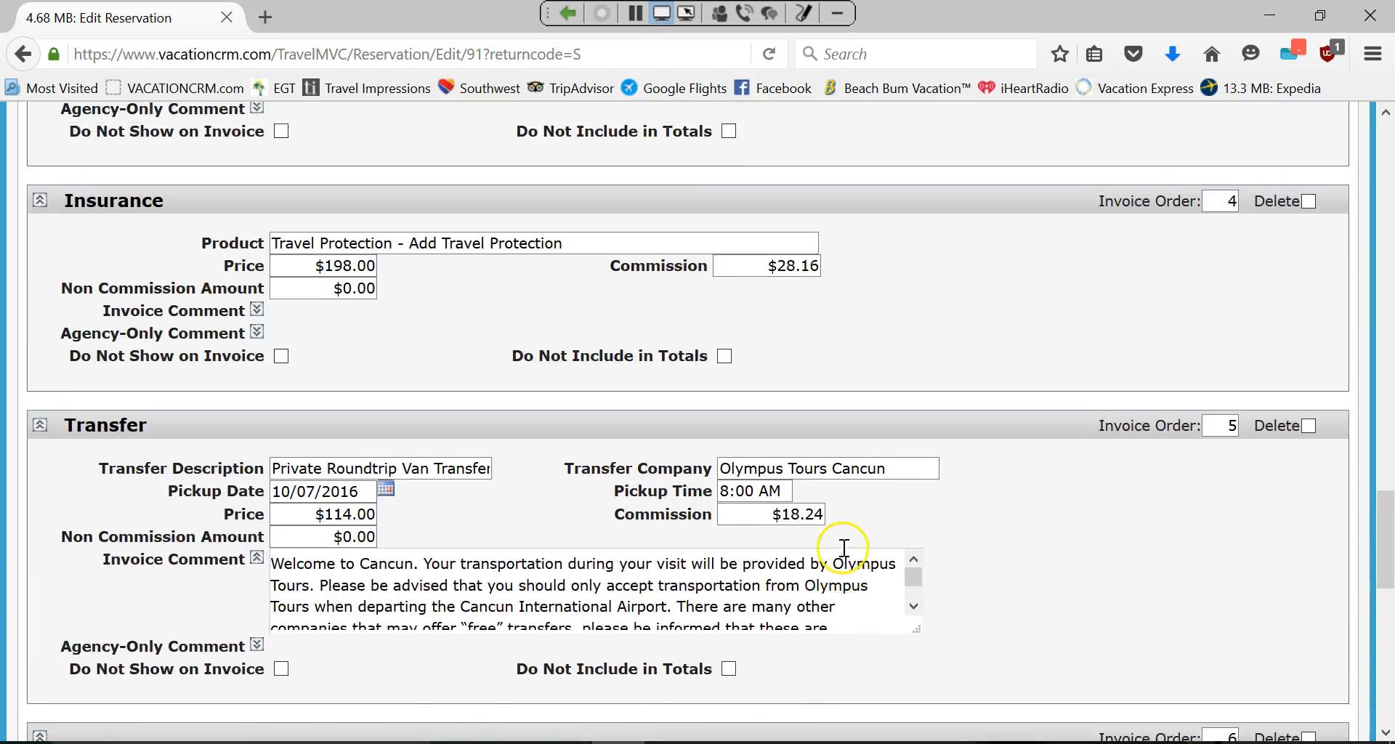
pyautogui.scroll(8, 844, 546)
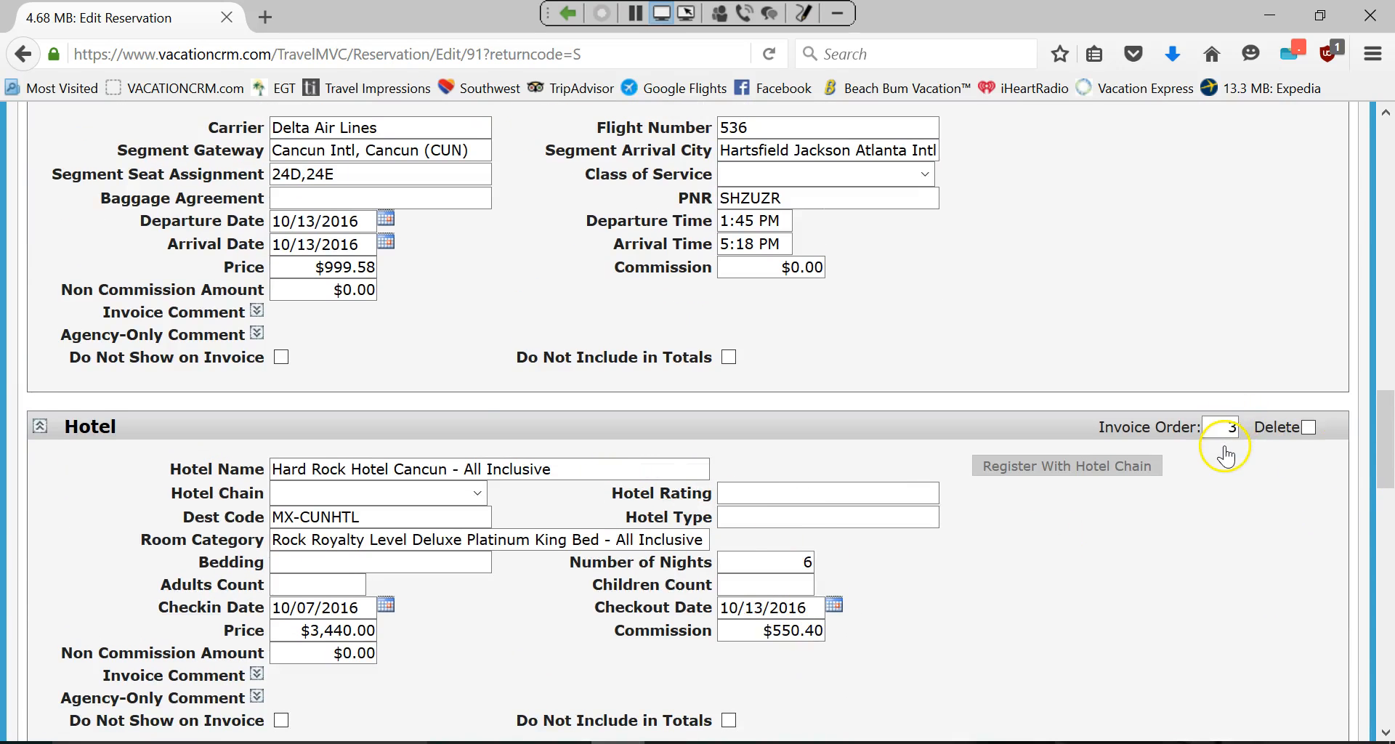
pyautogui.scroll(-12, 1225, 455)
pyautogui.press('Delete')
pyautogui.write('4')
pyautogui.click(1198, 261)
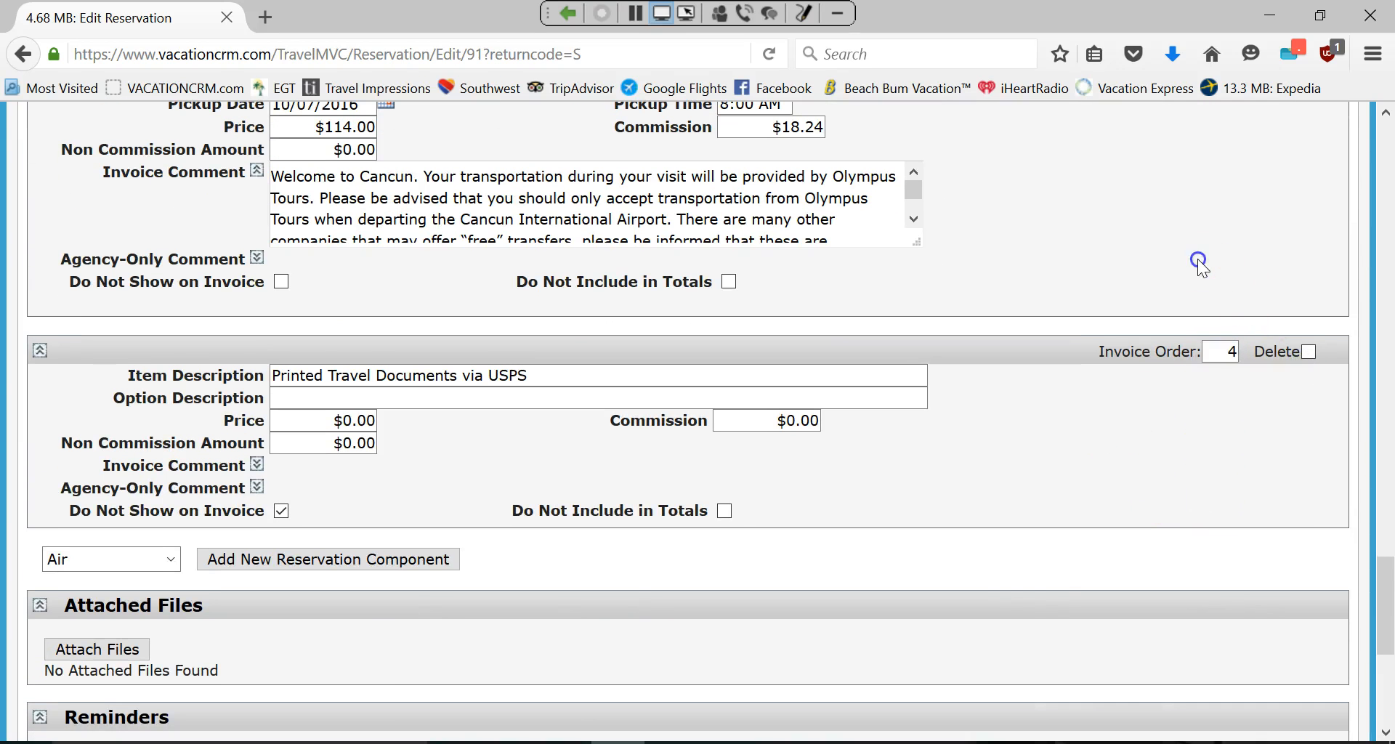
pyautogui.scroll(15, 1201, 268)
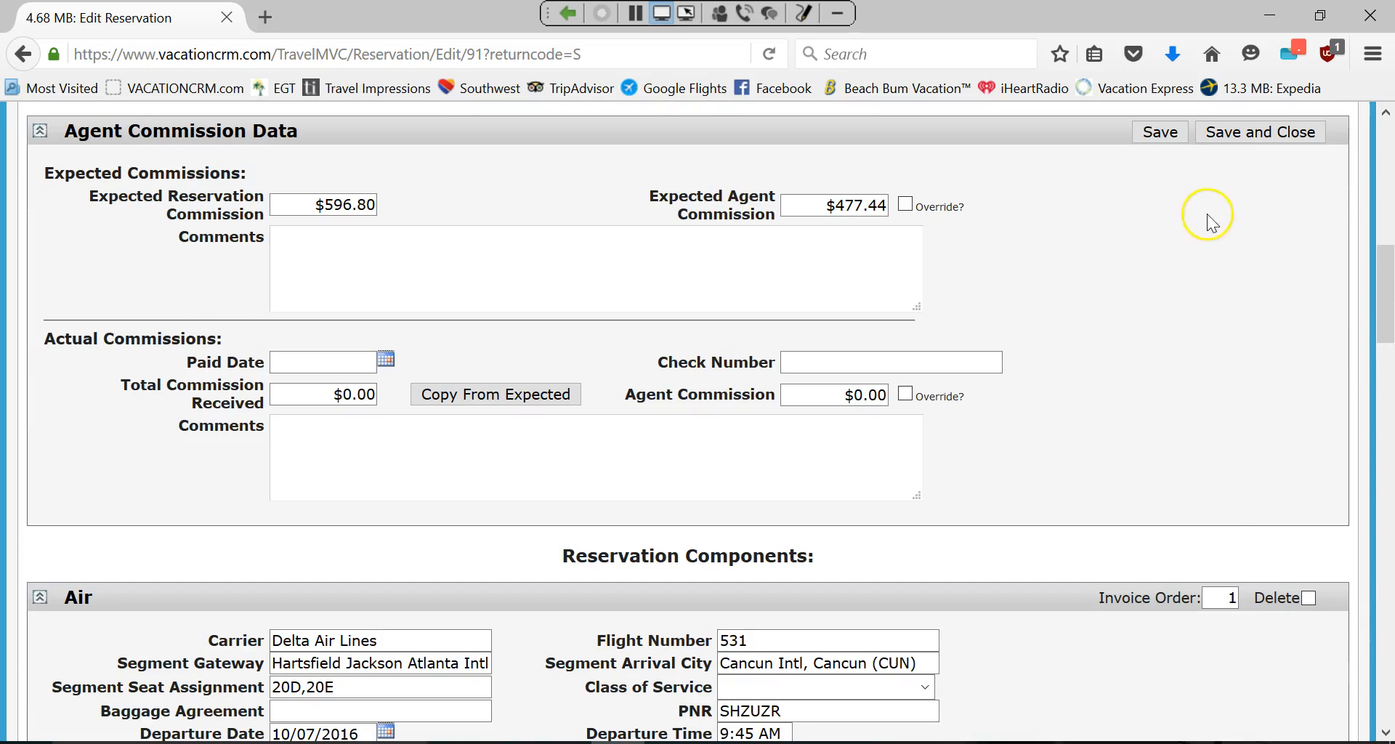
pyautogui.click(1157, 133)
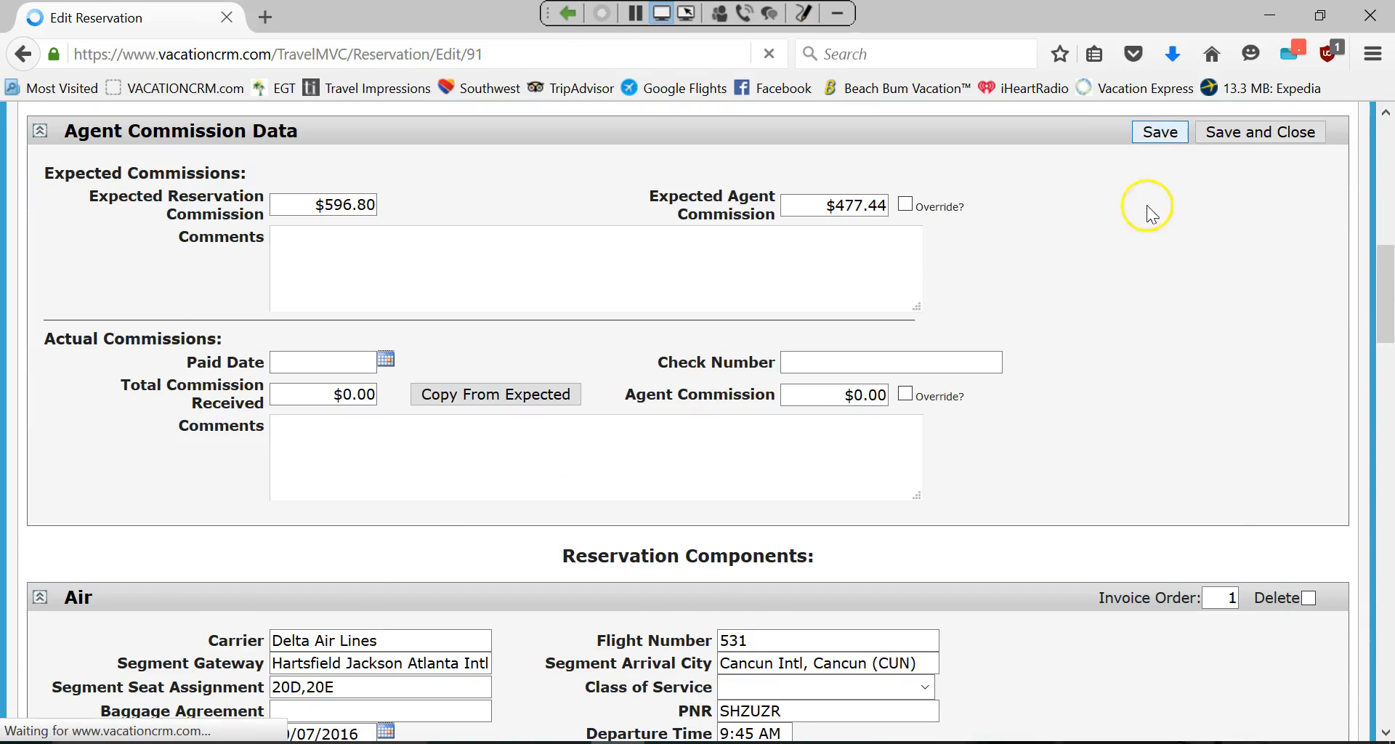
pyautogui.scroll(-15, 982, 348)
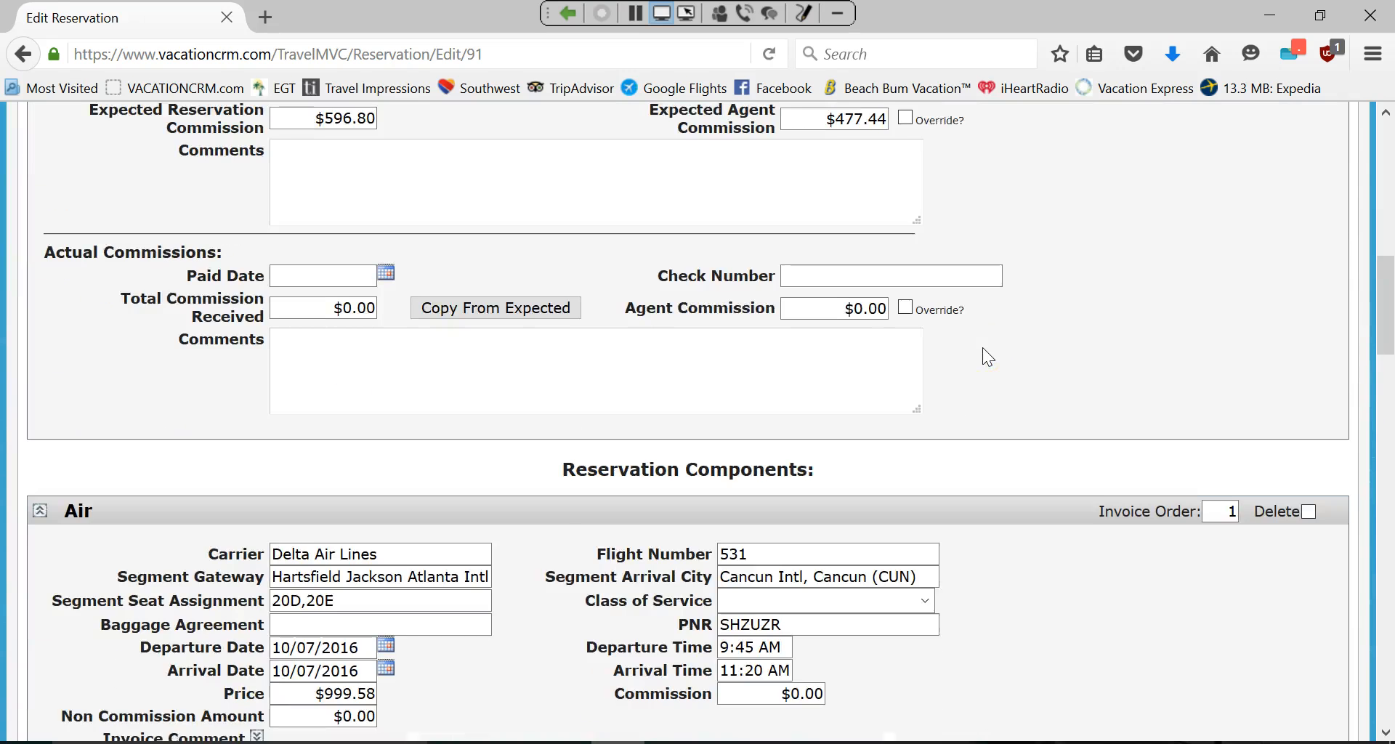
pyautogui.scroll(-7, 982, 356)
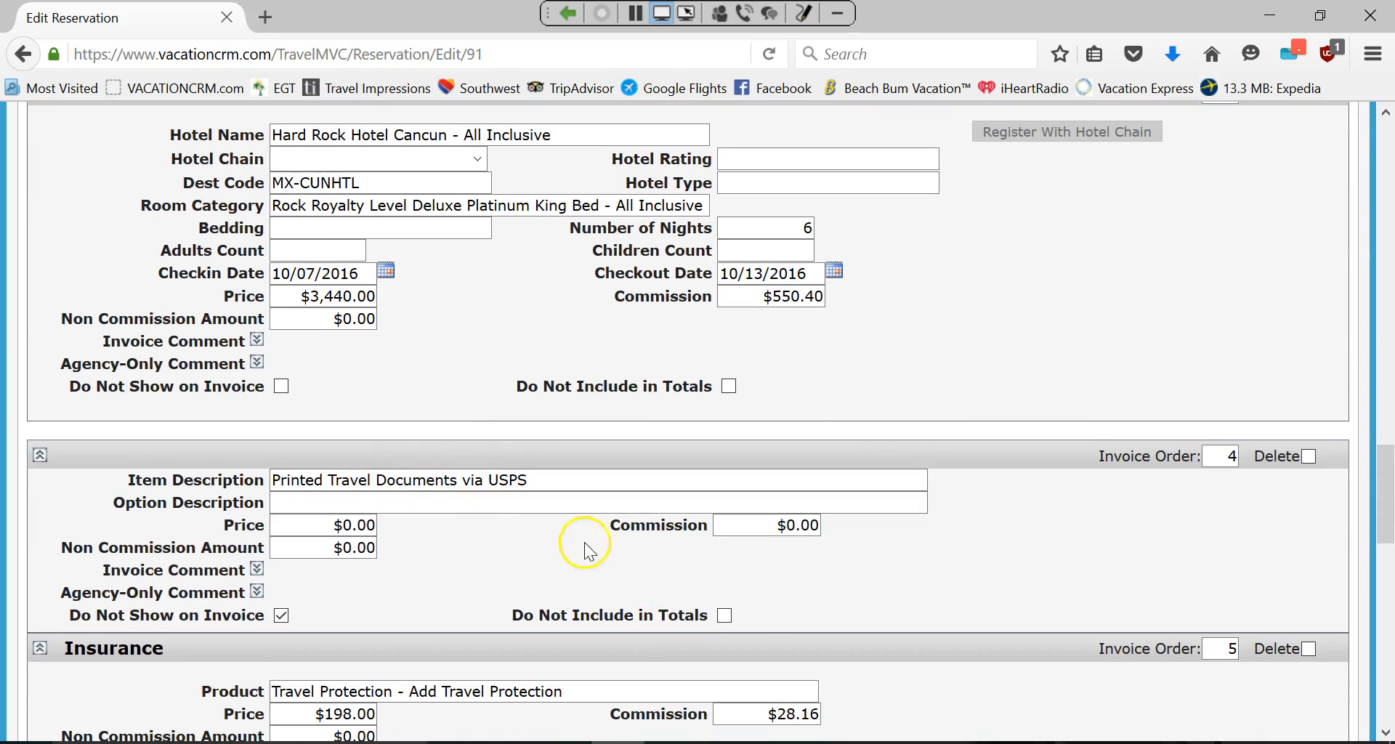
pyautogui.scroll(15, 611, 574)
pyautogui.scroll(4, 617, 500)
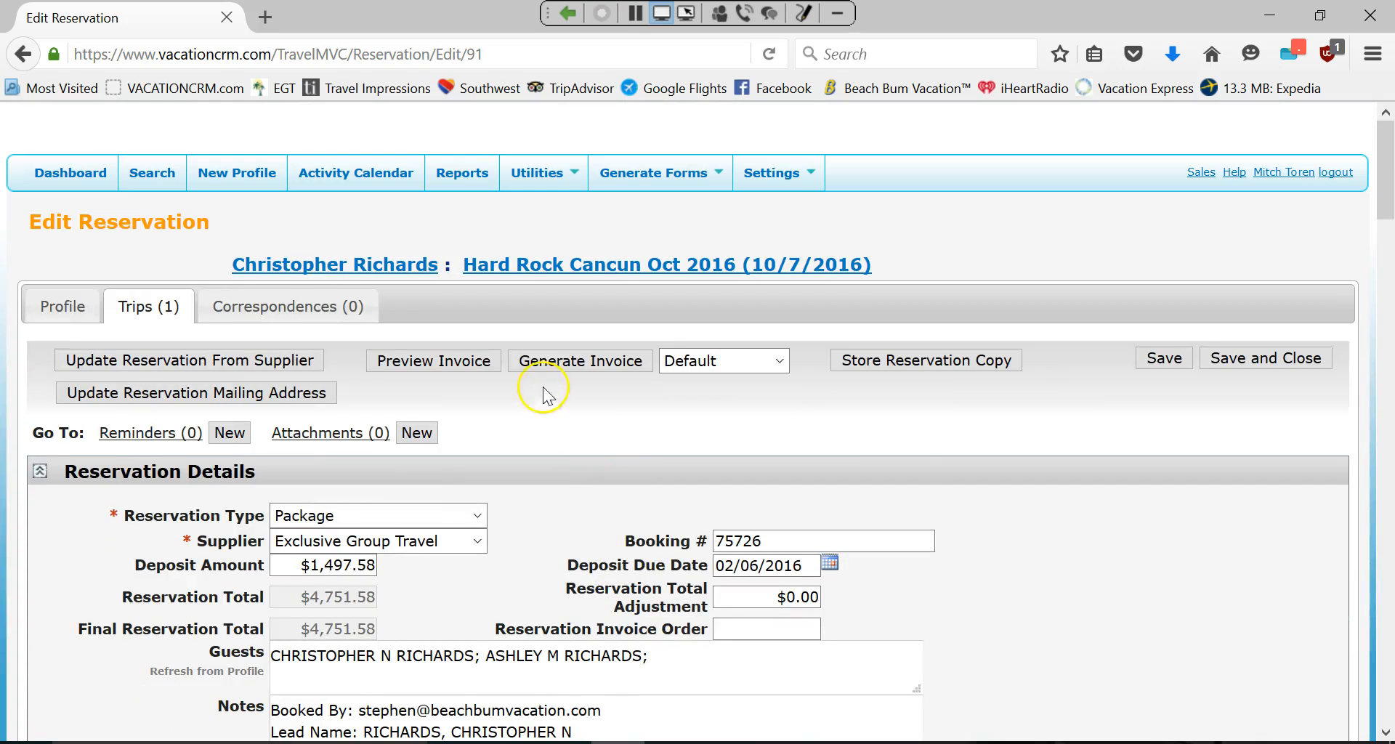
# Generate the invoice preview PDF and open it in Adobe Acrobat Reader DC.
pyautogui.click(465, 359)
pyautogui.click(543, 452)
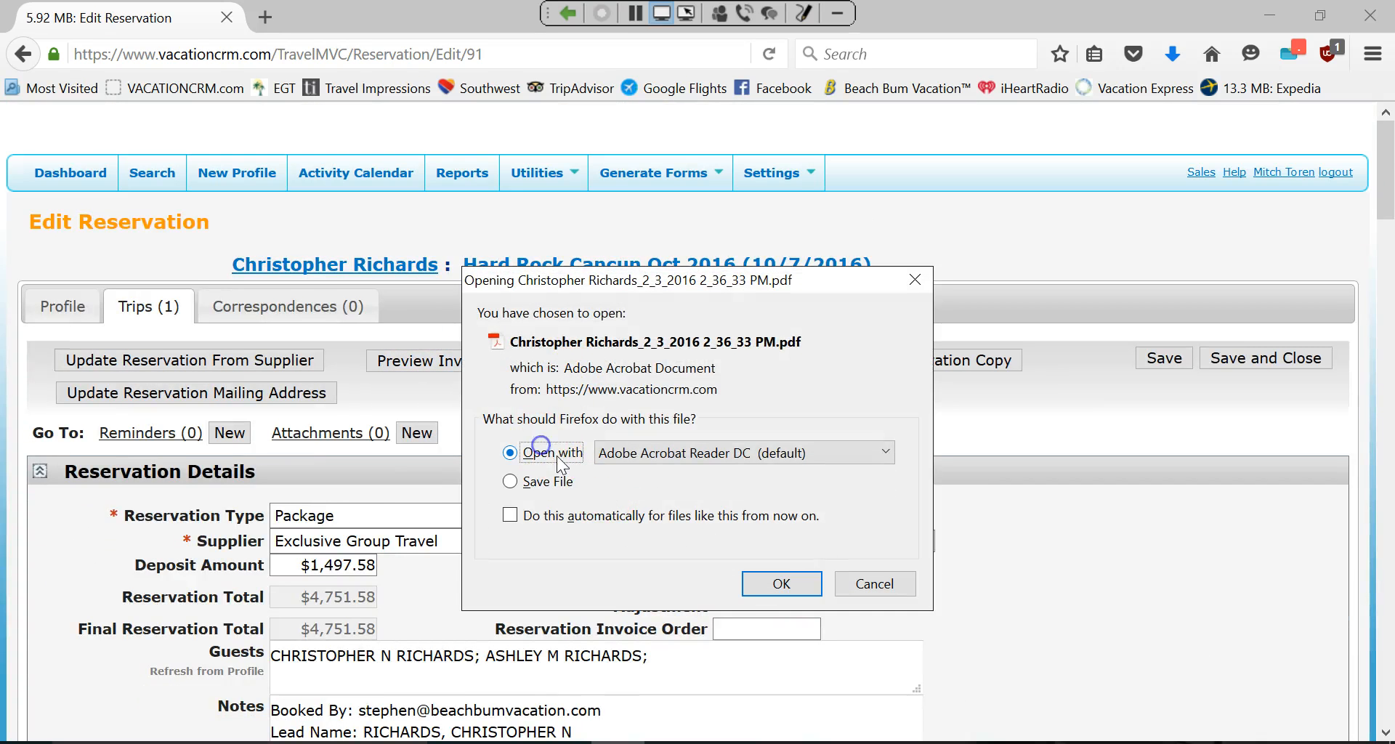
pyautogui.click(726, 582)
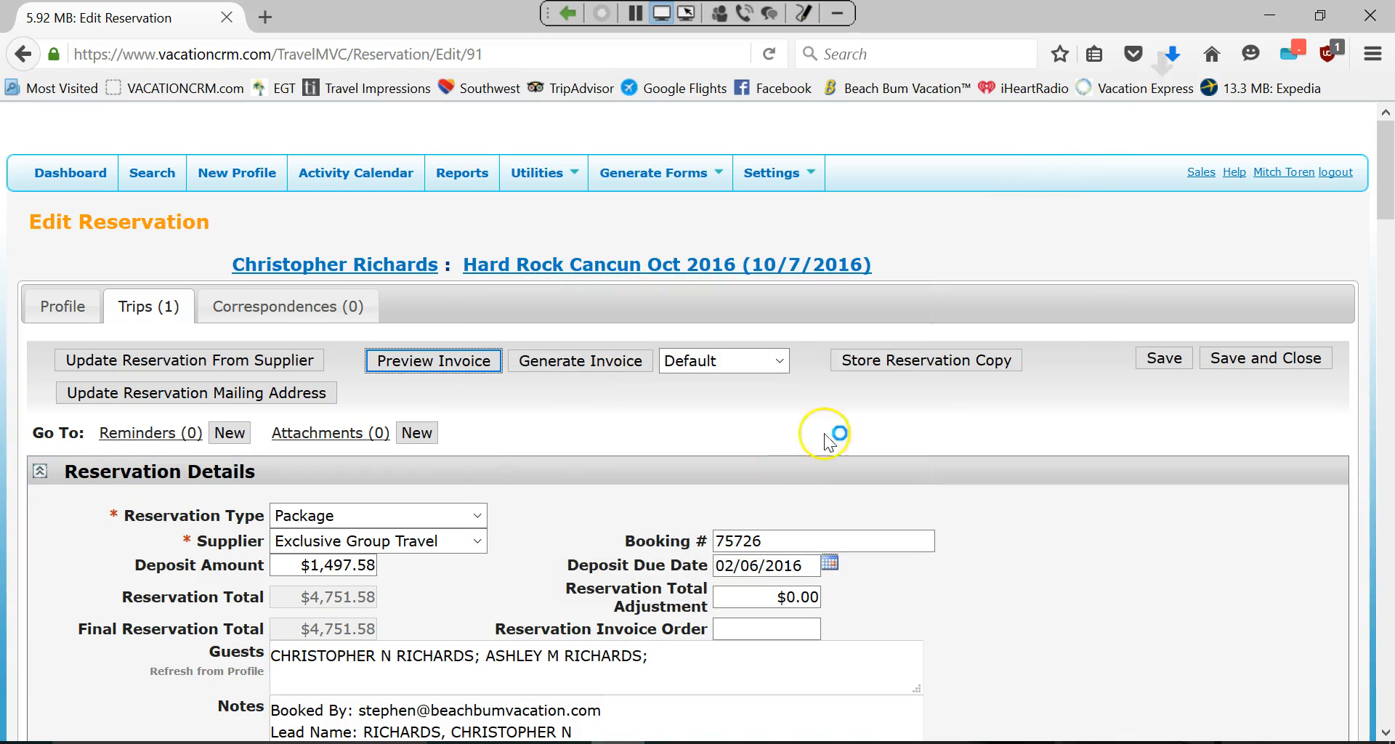
pyautogui.scroll(-5, 676, 353)
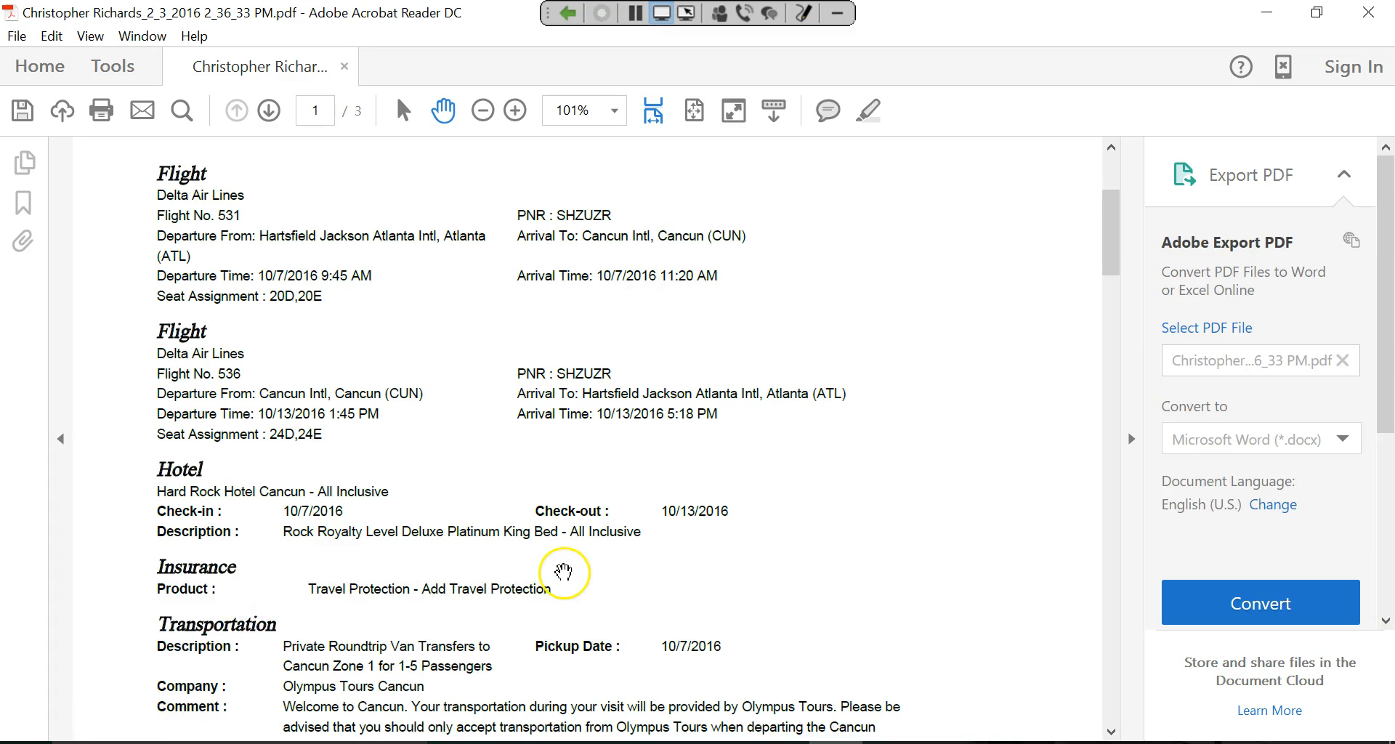
# Review the invoice PDF, then close it without saving changes.
pyautogui.scroll(-1, 653, 561)
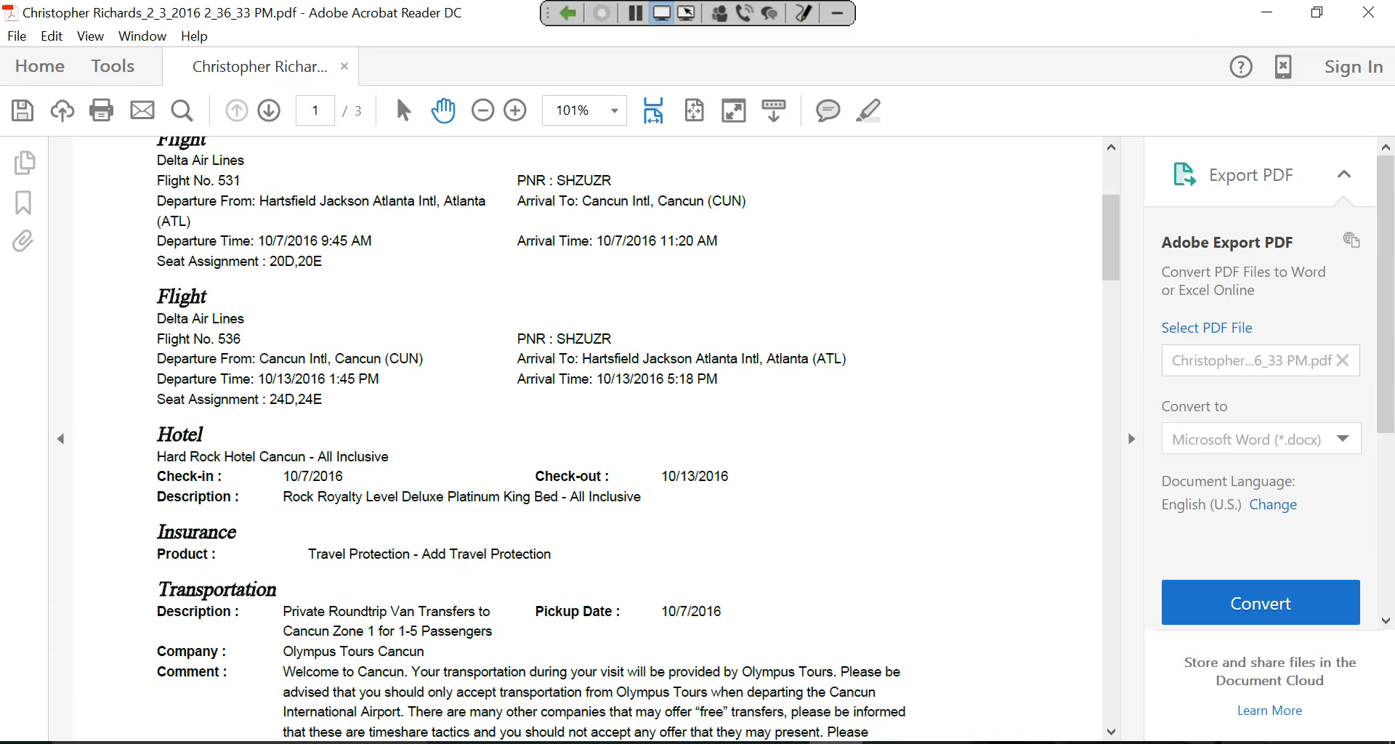
pyautogui.click(1372, 13)
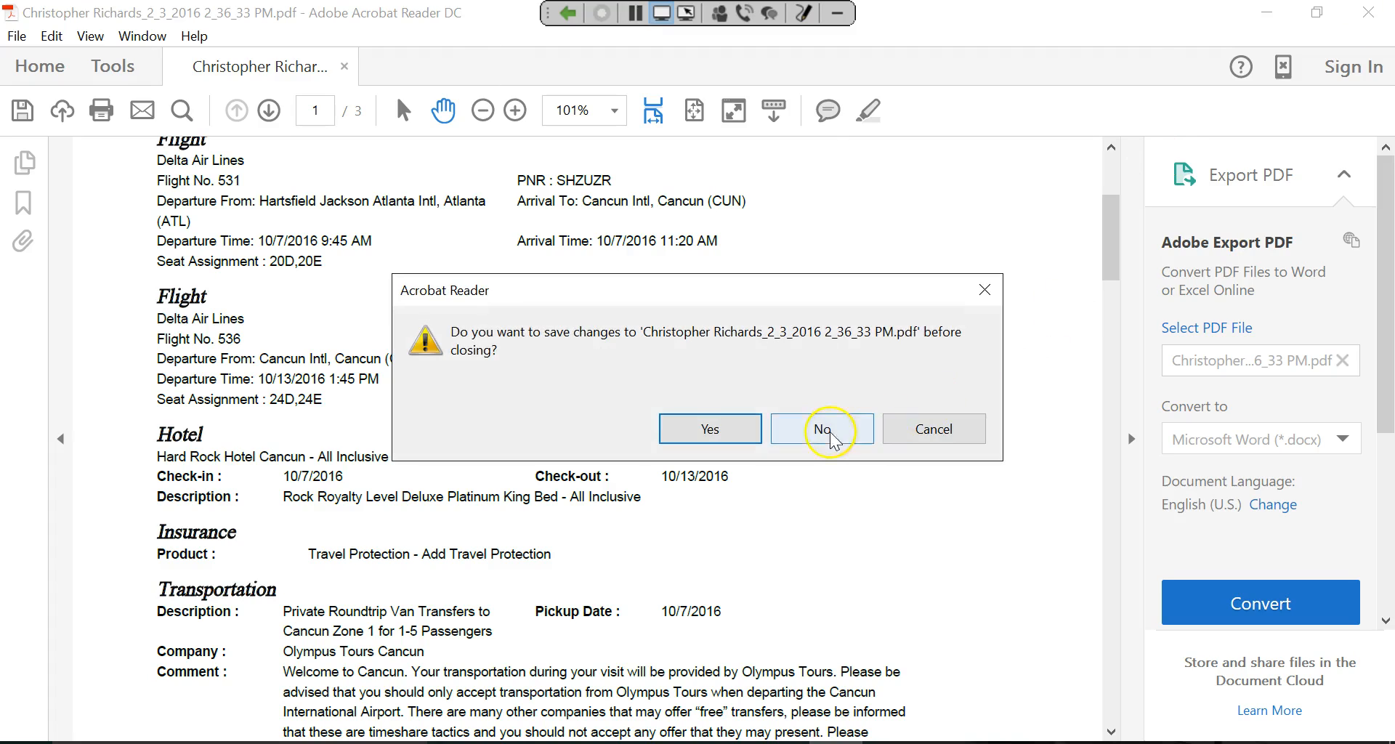
pyautogui.click(828, 430)
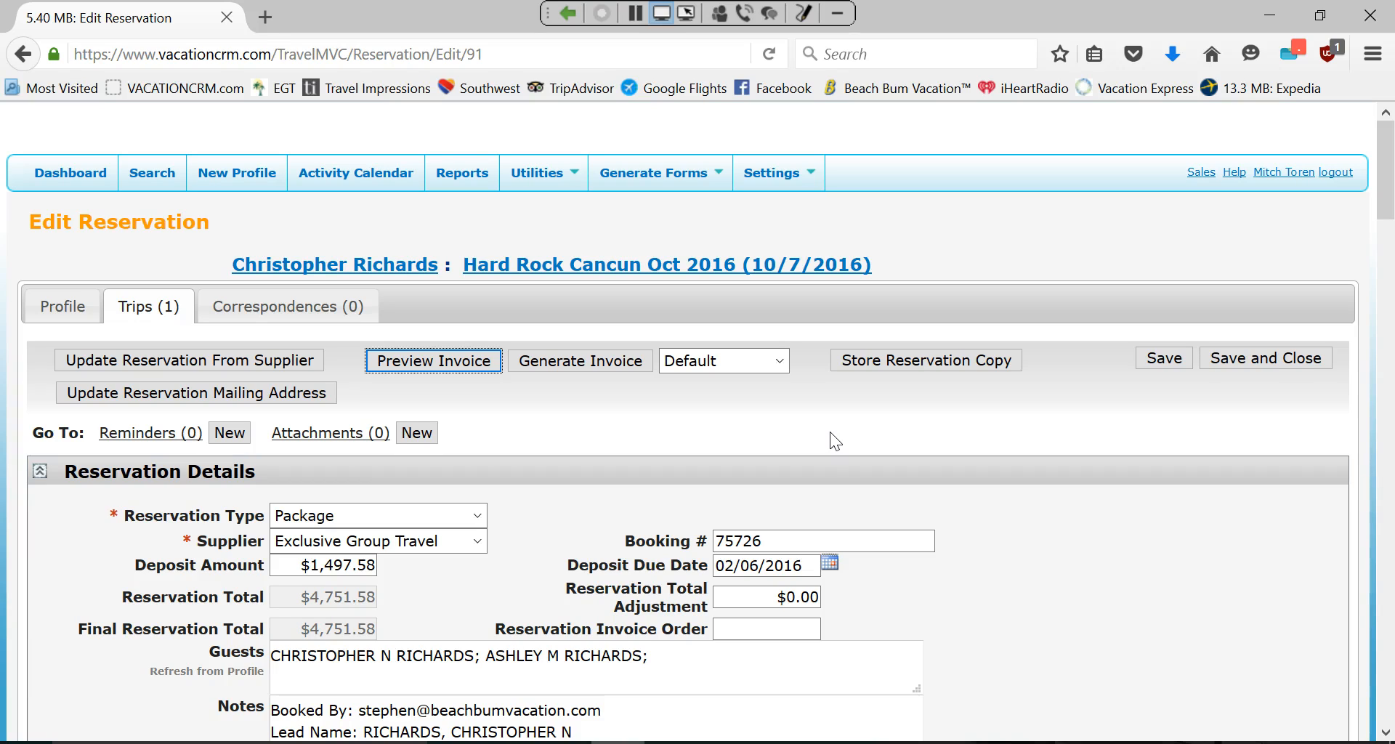
# Open the Hard Rock Cancun Oct 2016 trip and begin adding a new payment.
pyautogui.click(548, 270)
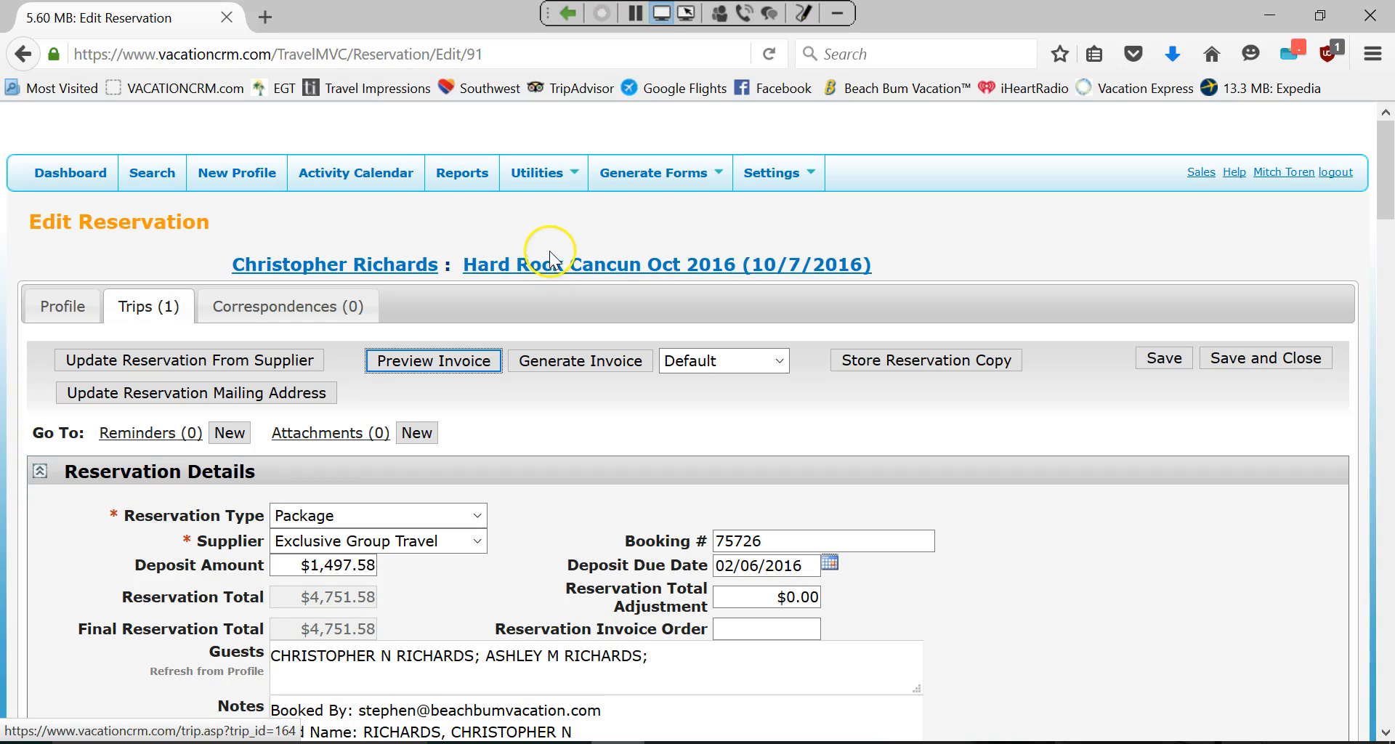
pyautogui.click(554, 269)
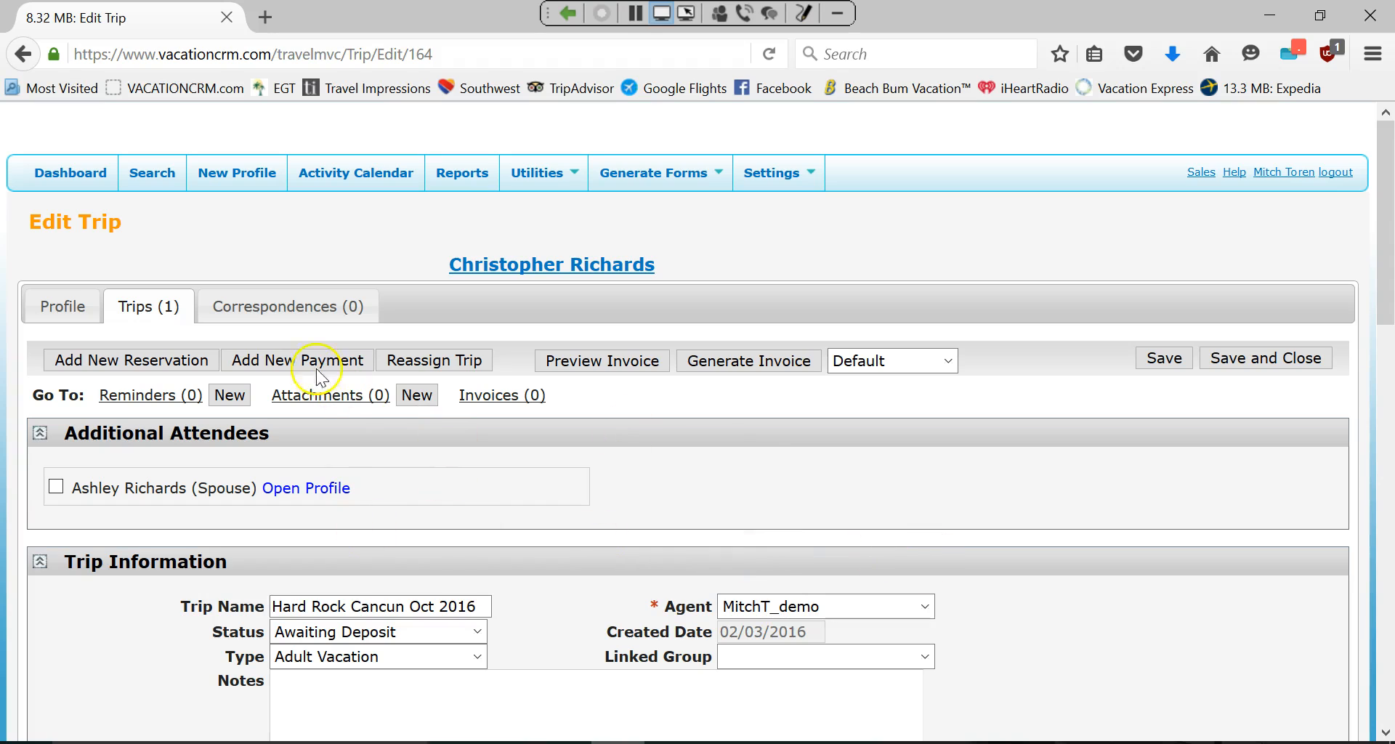
pyautogui.click(289, 361)
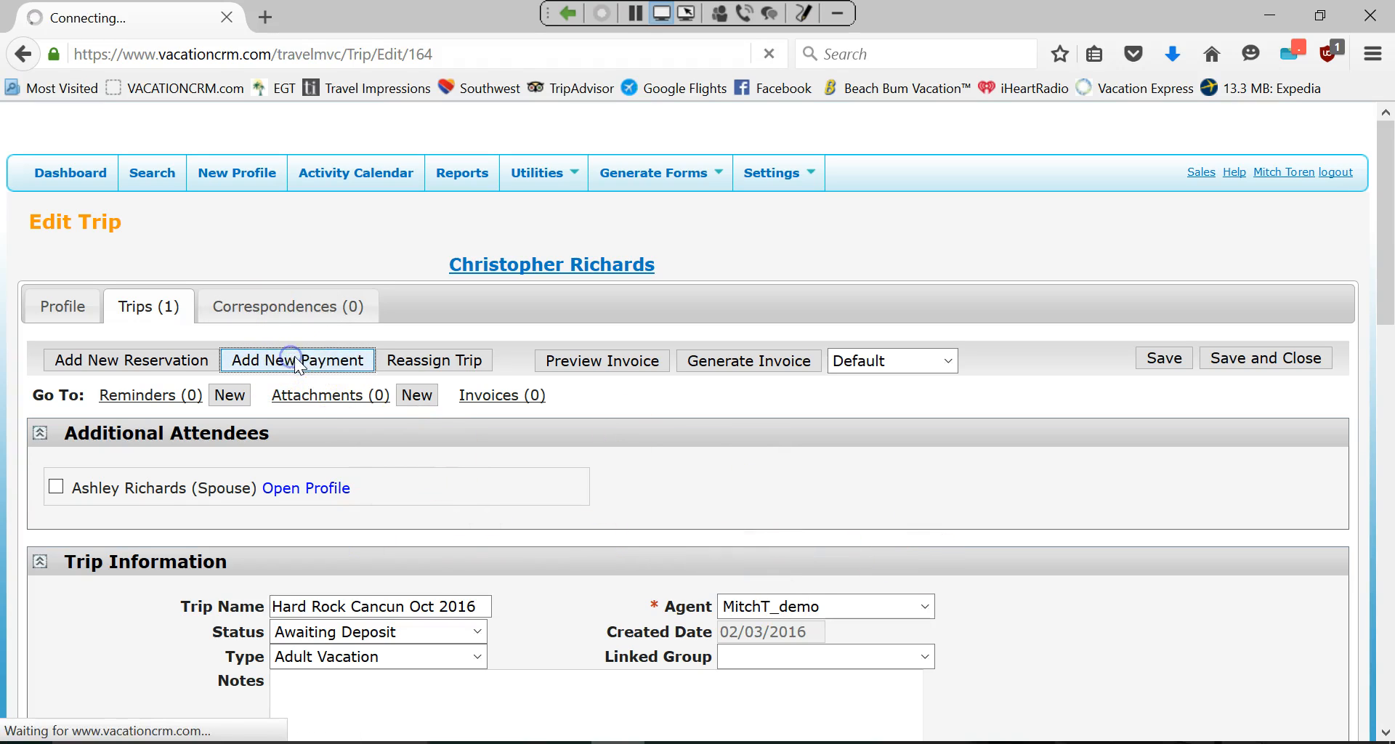
# Set the payment amount to 500.00 and its type to Other Payment.
pyautogui.click(277, 454)
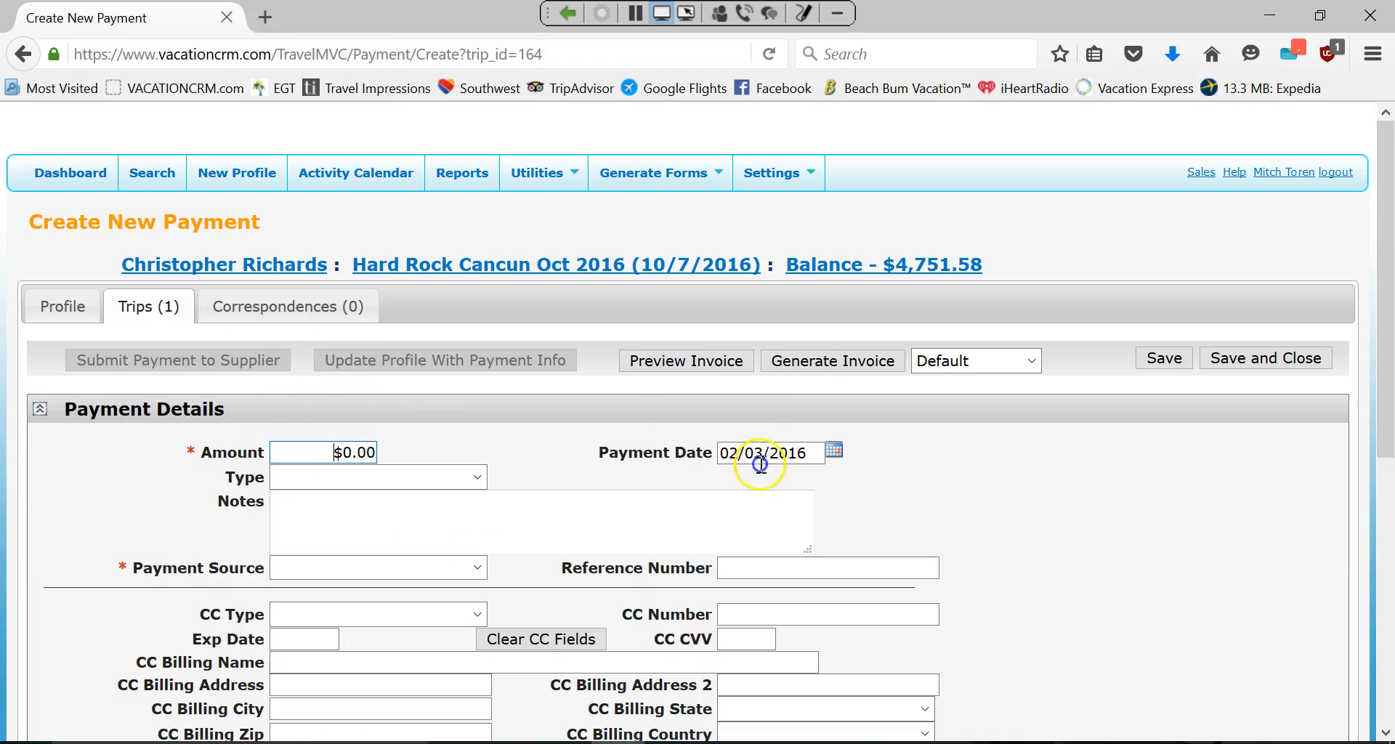
pyautogui.write('500.00')
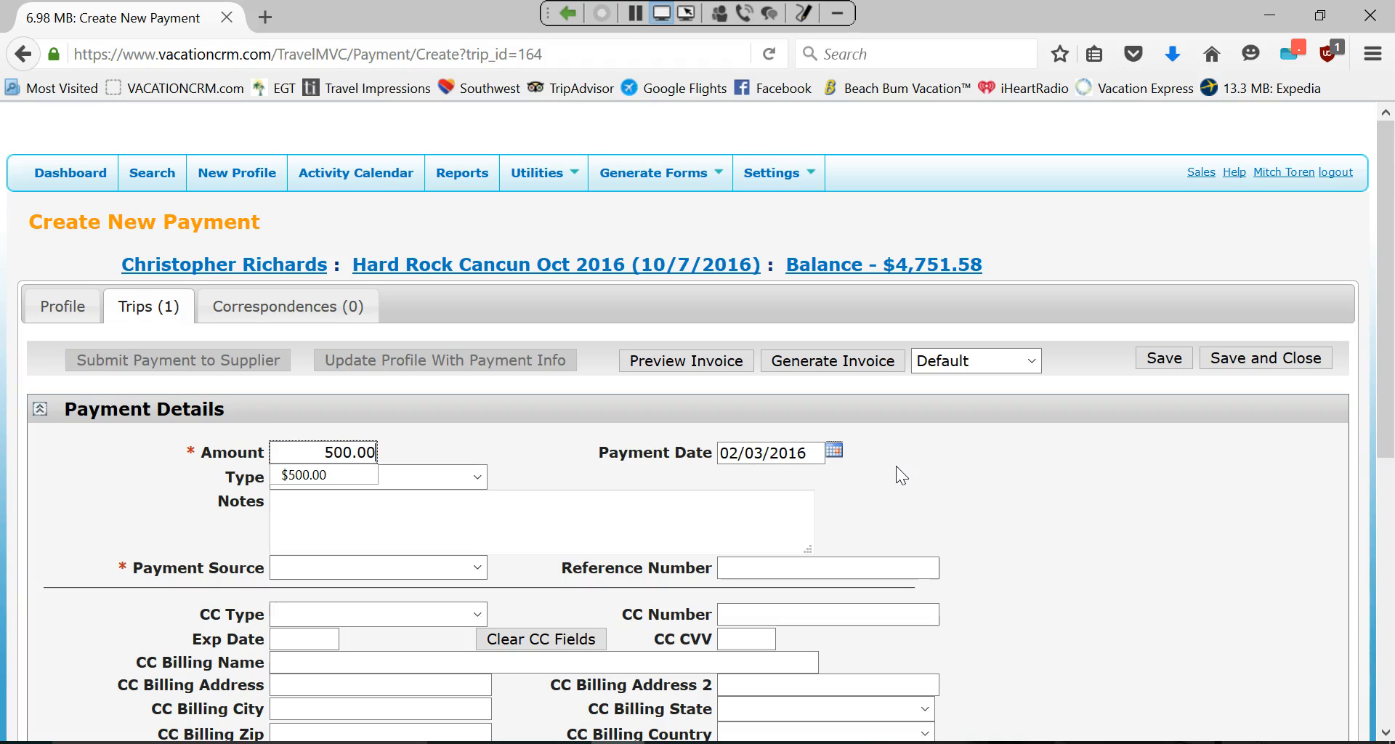
pyautogui.click(444, 477)
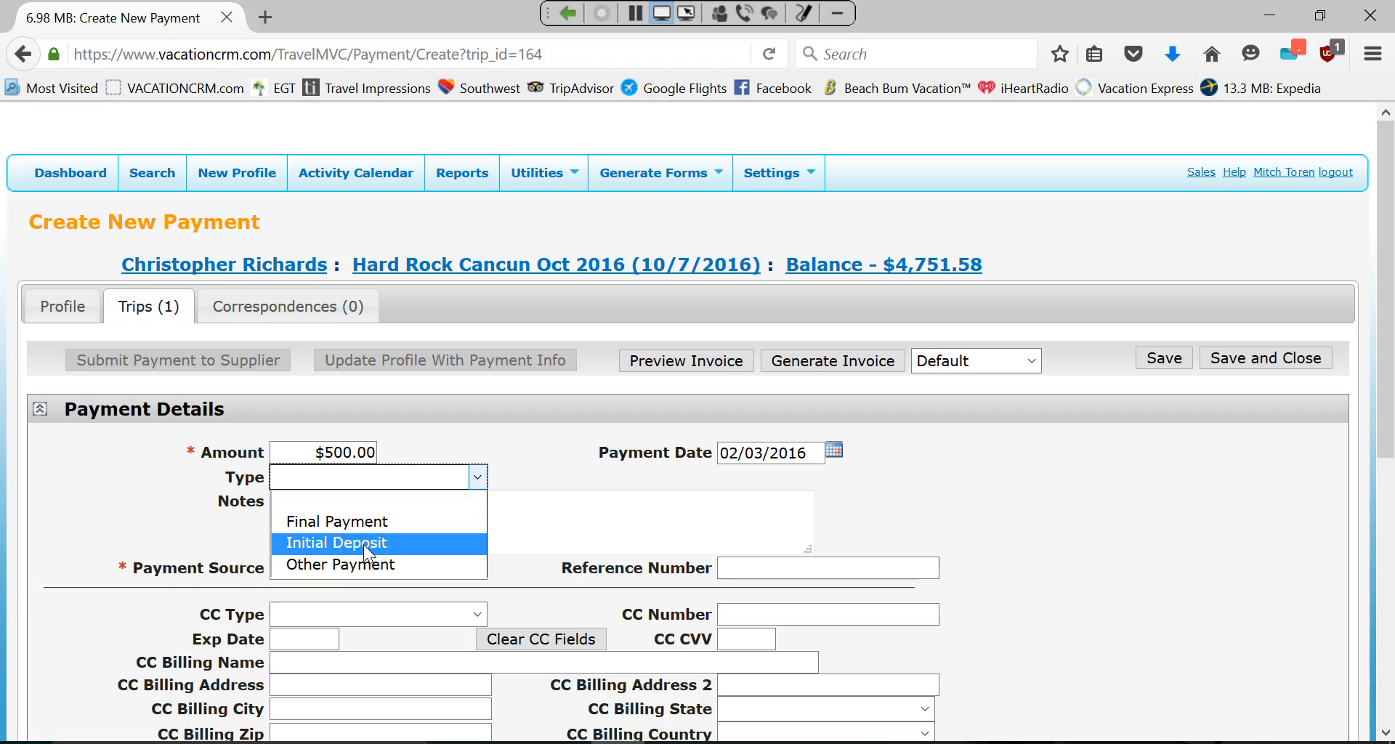
pyautogui.click(357, 564)
pyautogui.click(334, 508)
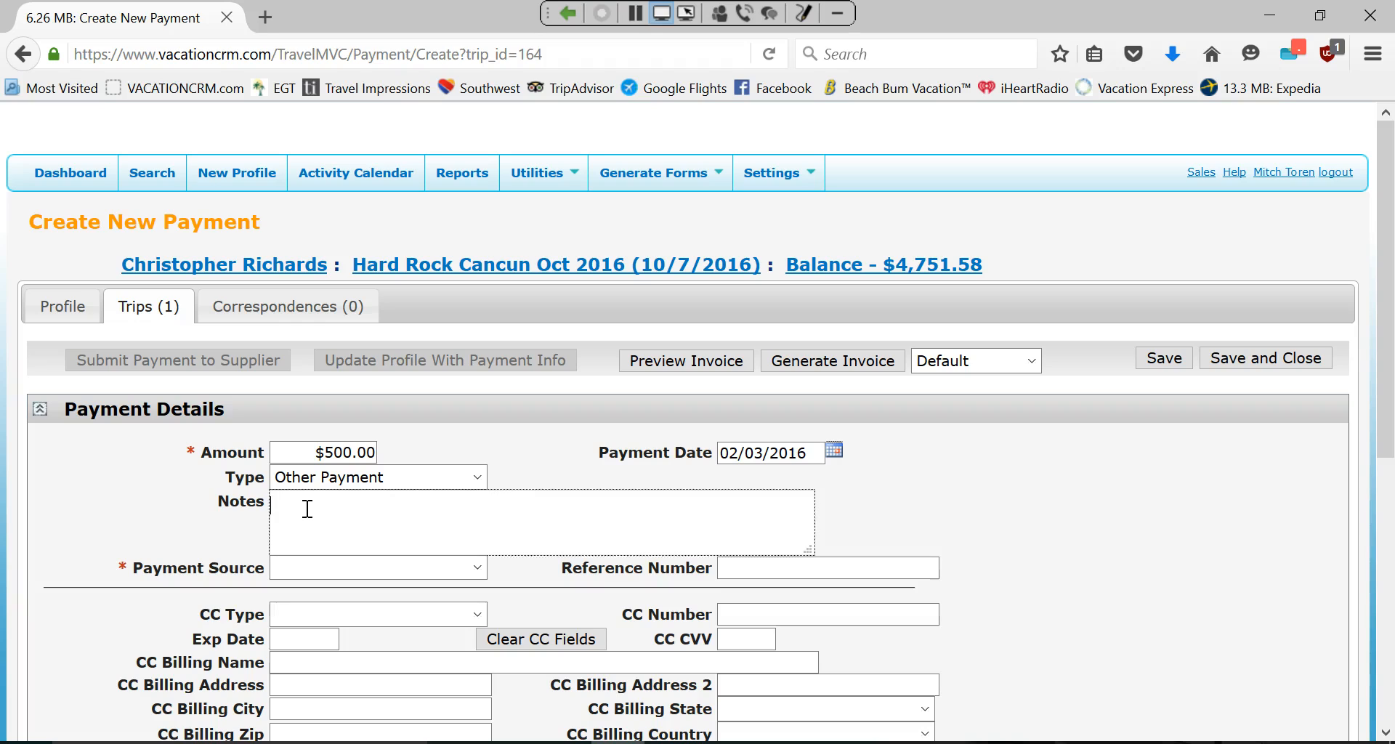
# Pay by Visa credit card, filling card number, expiry and CVV from saved suggestions.
pyautogui.click(351, 568)
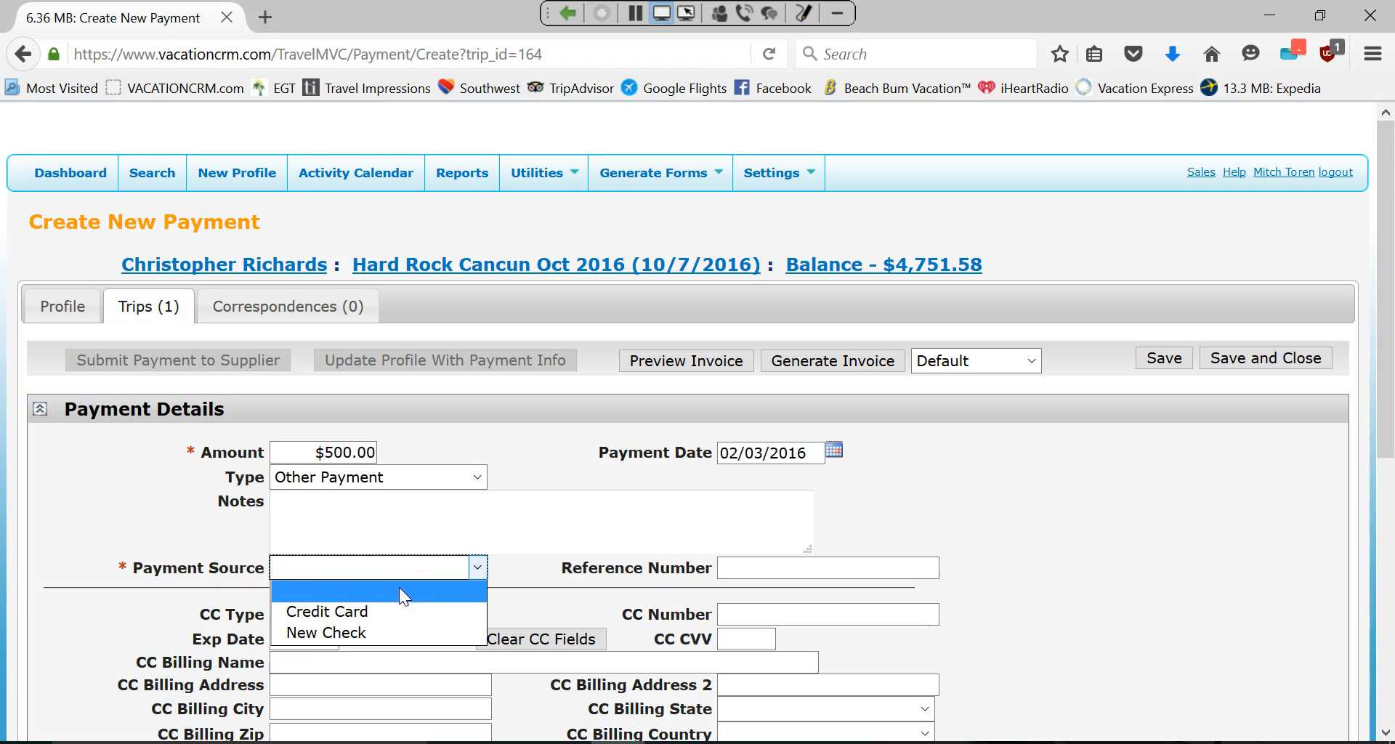
pyautogui.click(308, 612)
pyautogui.click(314, 619)
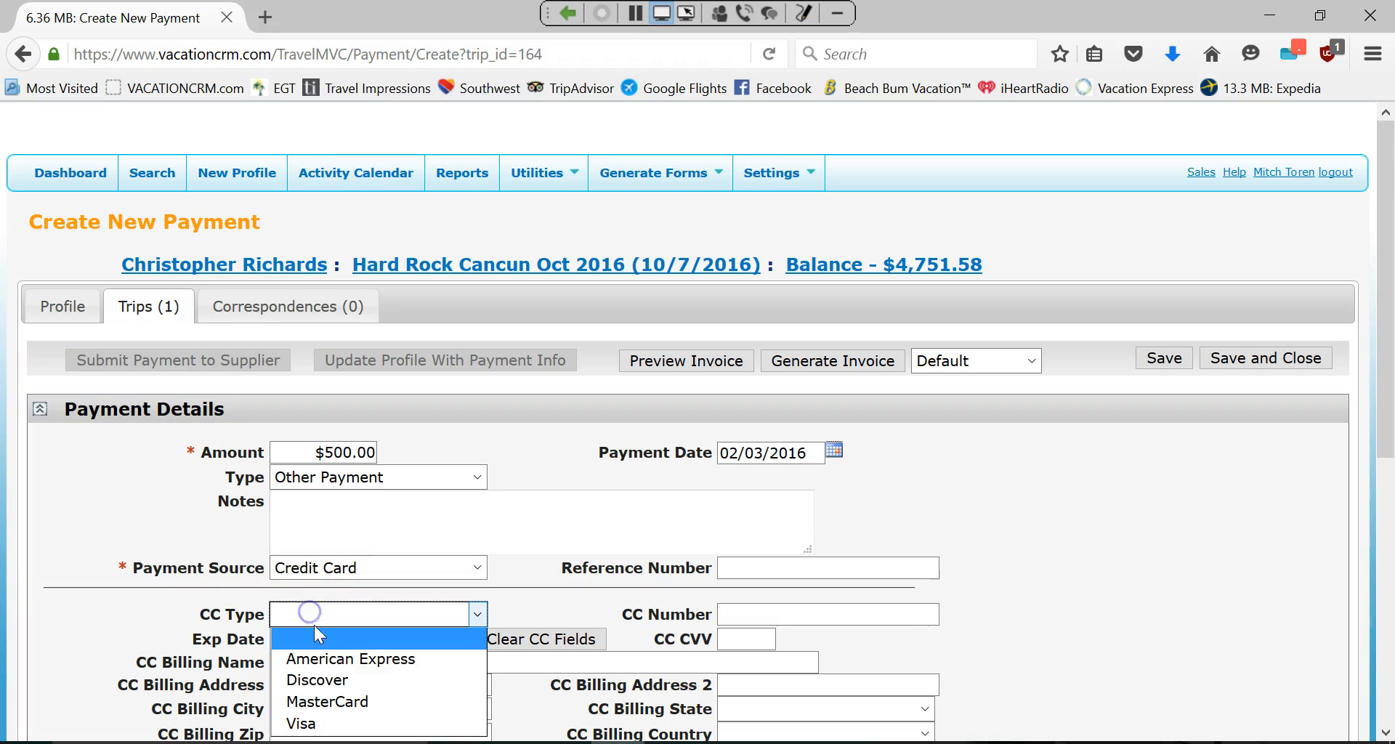
pyautogui.click(311, 722)
pyautogui.click(737, 614)
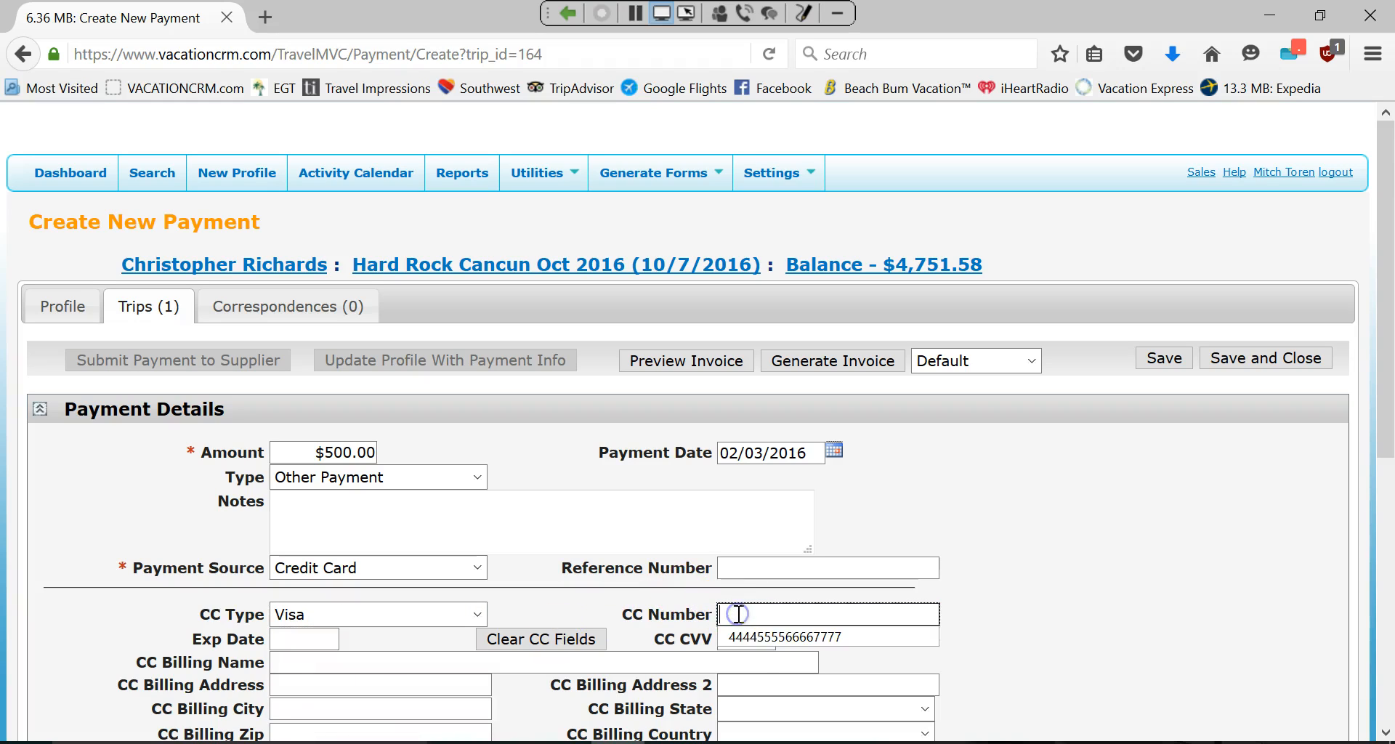
pyautogui.click(756, 637)
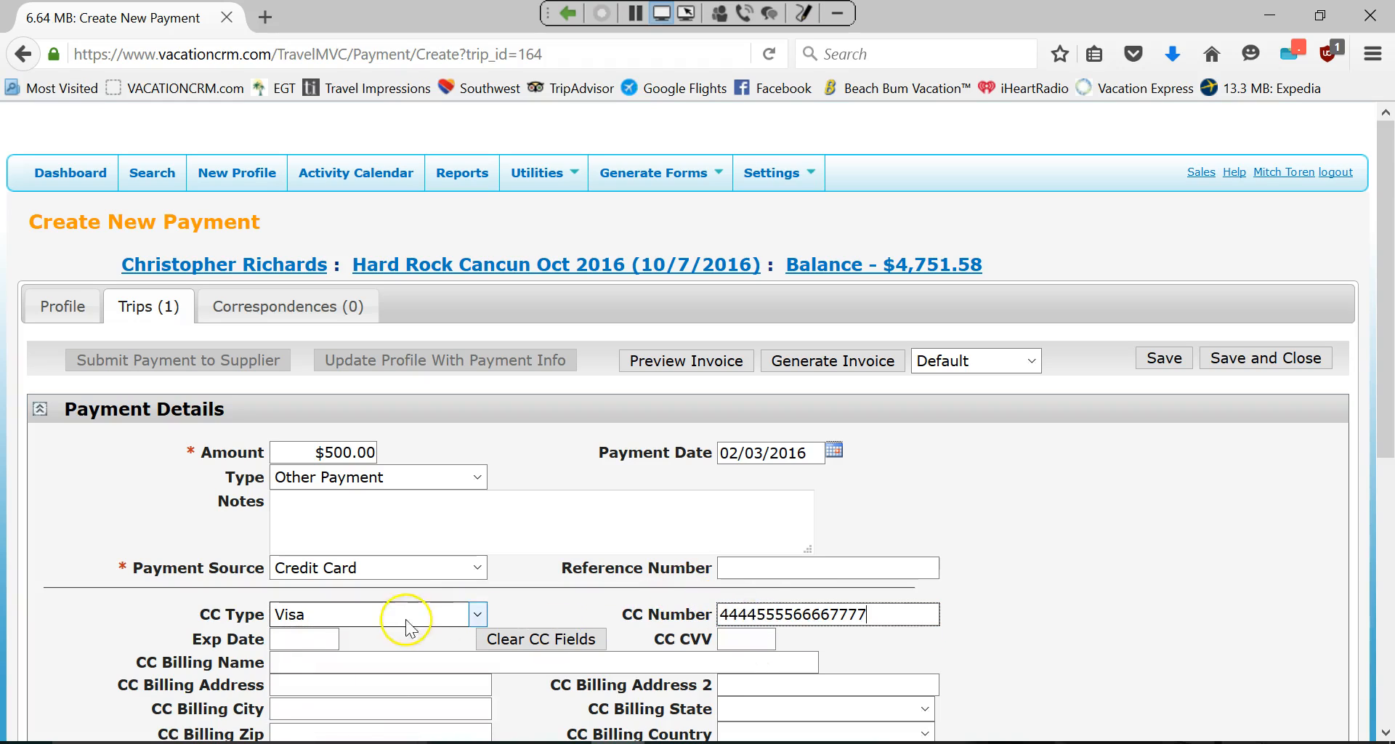
pyautogui.click(295, 637)
pyautogui.click(298, 661)
pyautogui.click(738, 643)
pyautogui.click(739, 661)
pyautogui.scroll(-5, 1056, 547)
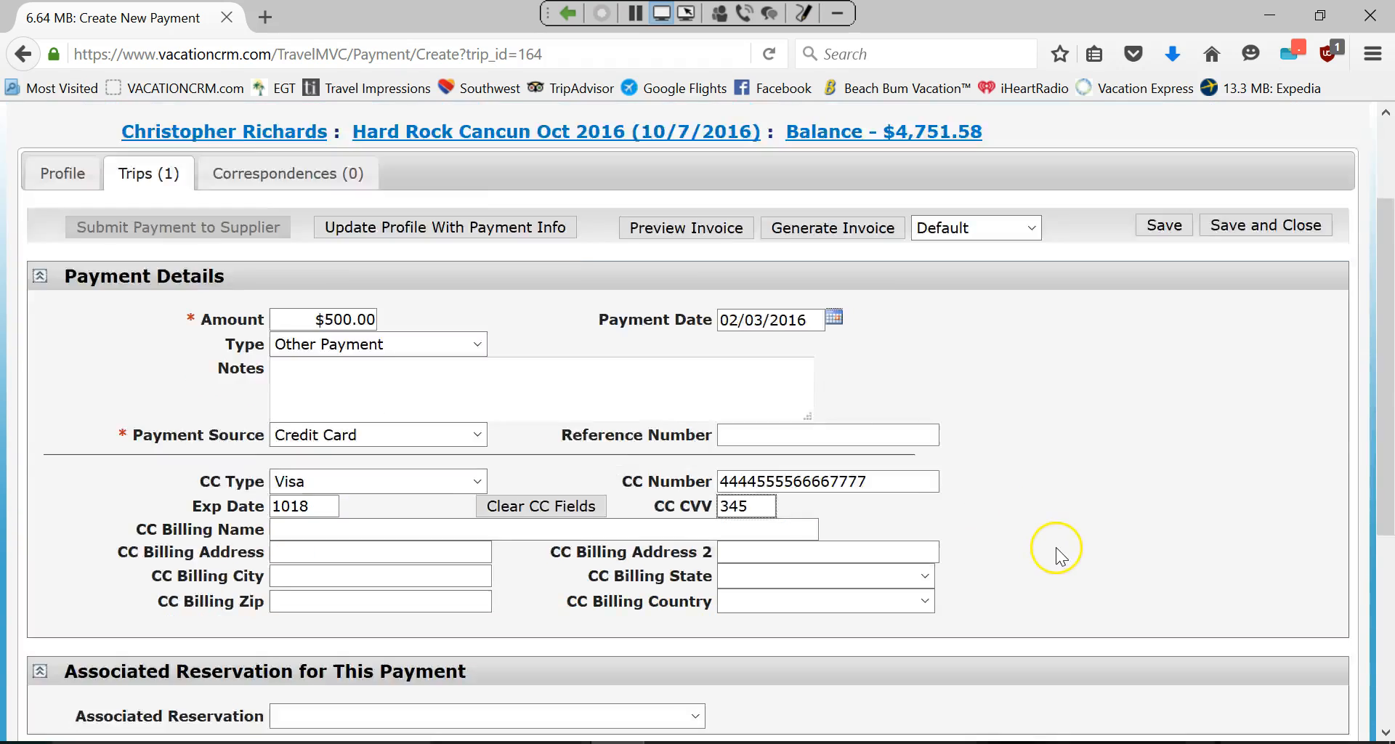
pyautogui.click(445, 488)
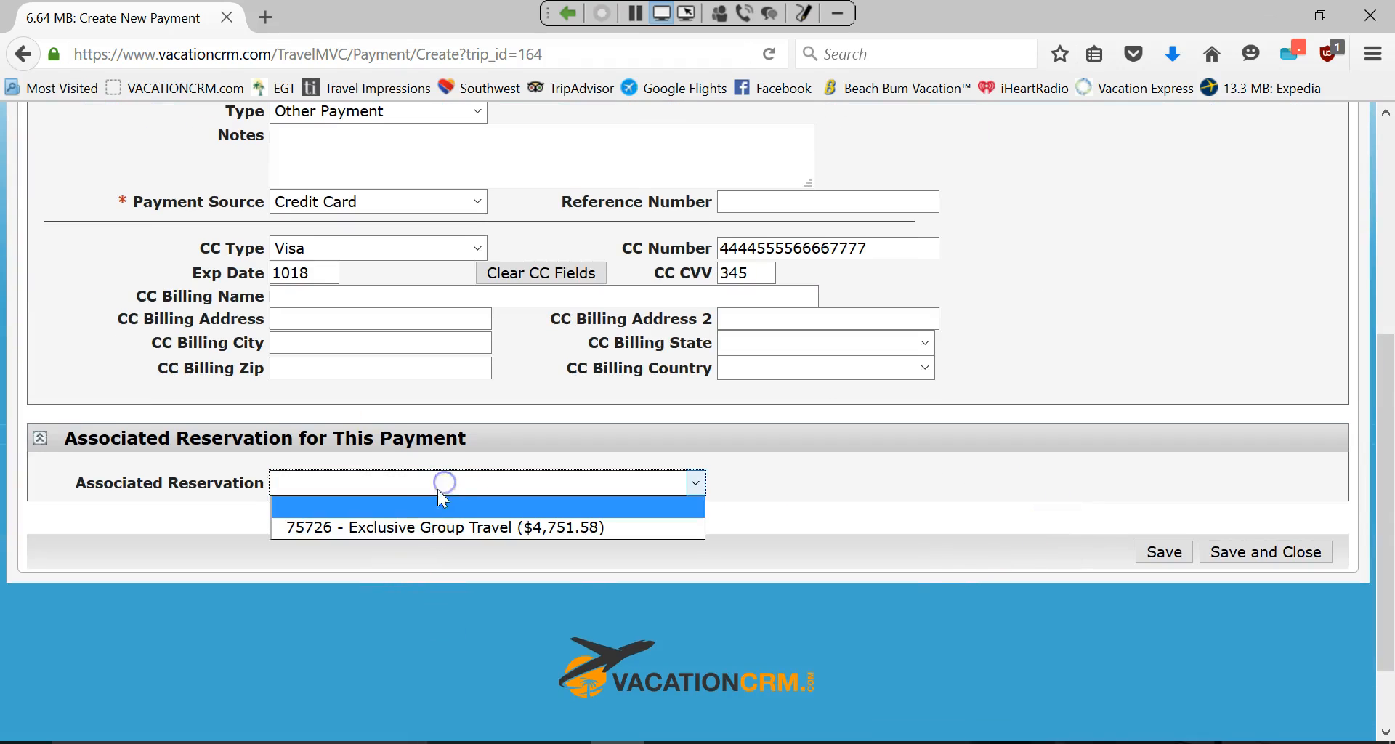
# Associate the payment with the Exclusive Group Travel reservation.
pyautogui.click(415, 528)
pyautogui.scroll(5, 426, 485)
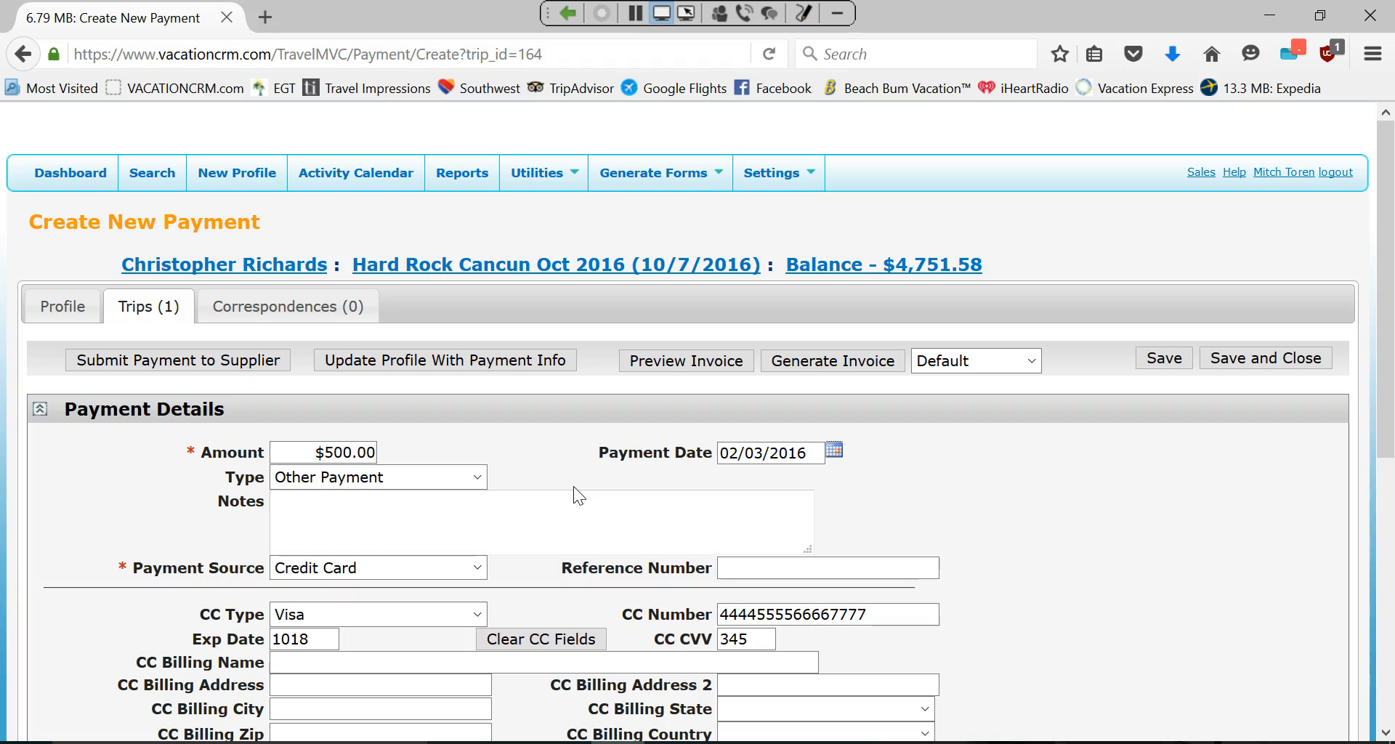
# Open the client's Edit Profile page in a new browser tab.
pyautogui.middleClick(36, 317)
pyautogui.click(335, 16)
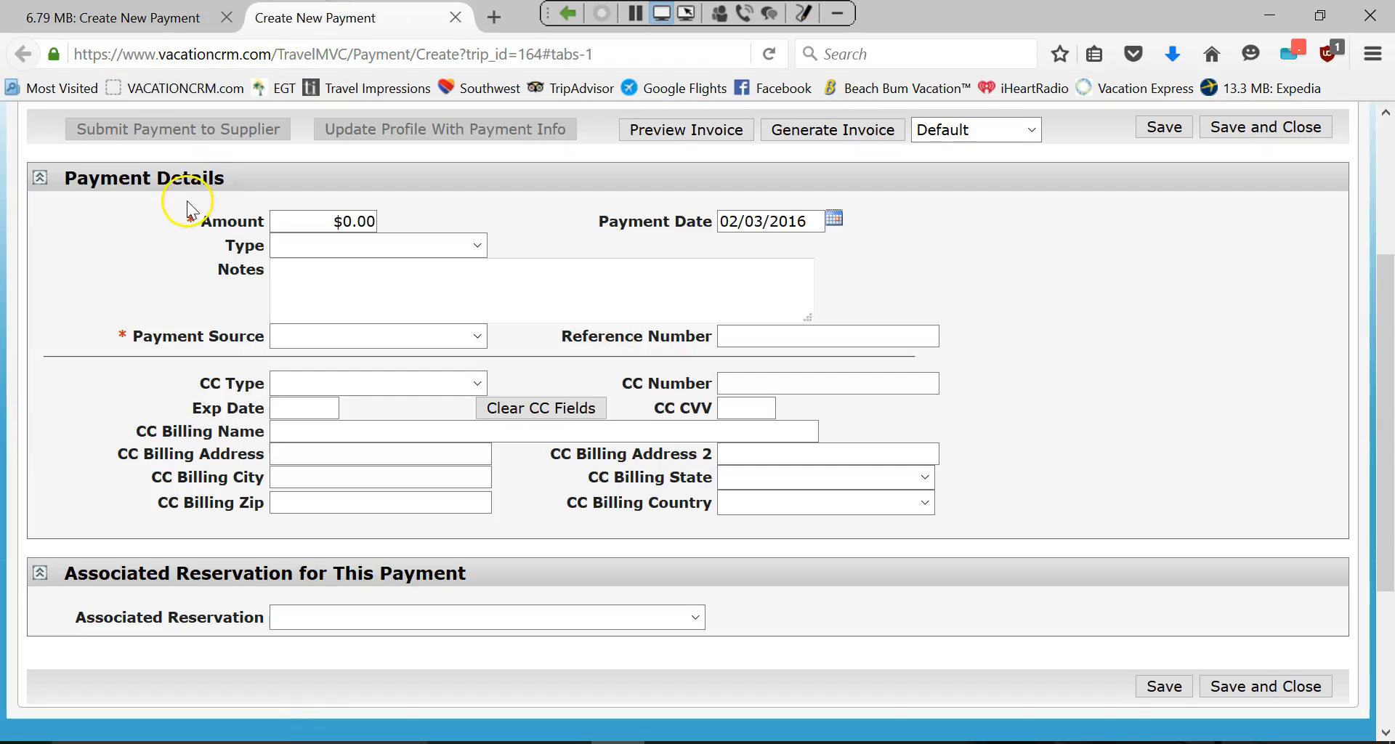
pyautogui.scroll(4, 187, 201)
pyautogui.click(50, 174)
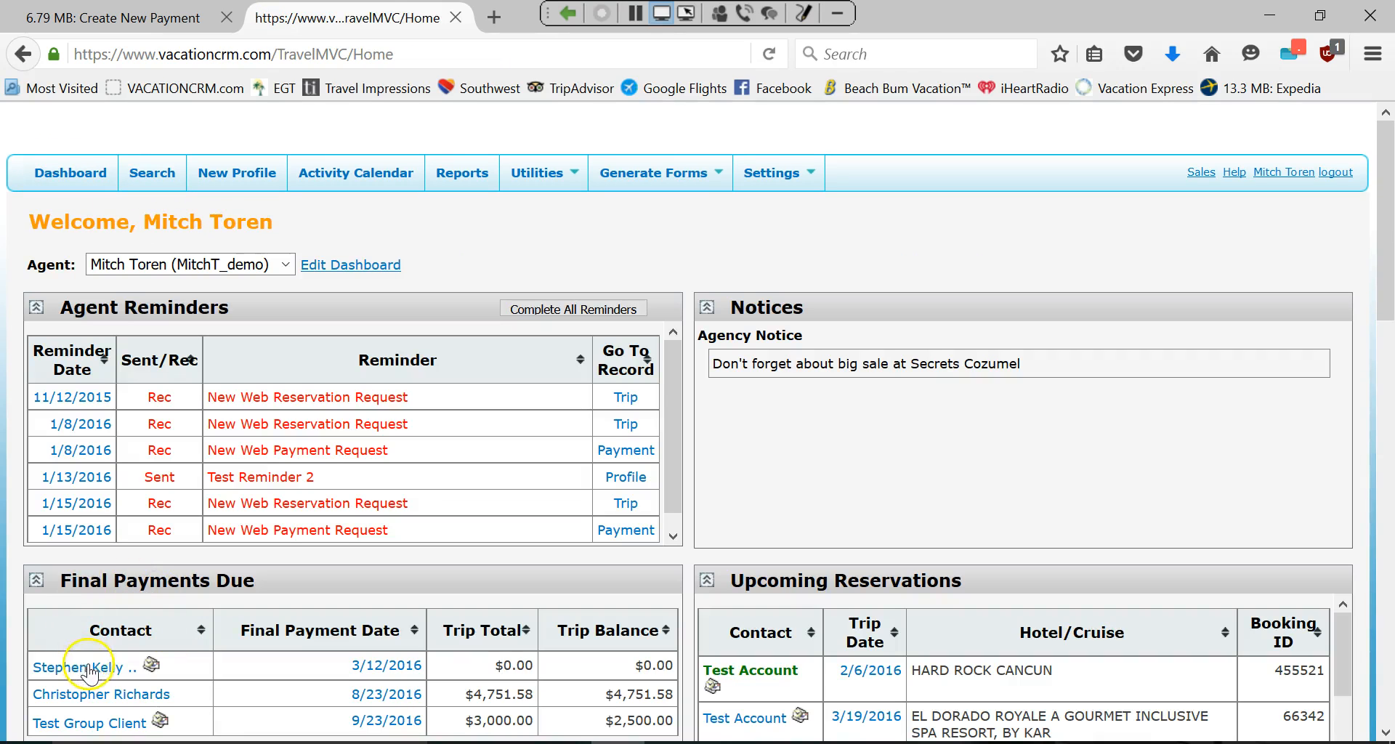
pyautogui.click(117, 695)
# Check the profile's Credit Cards section, finding none, then return to the payment tab.
pyautogui.scroll(-15, 295, 434)
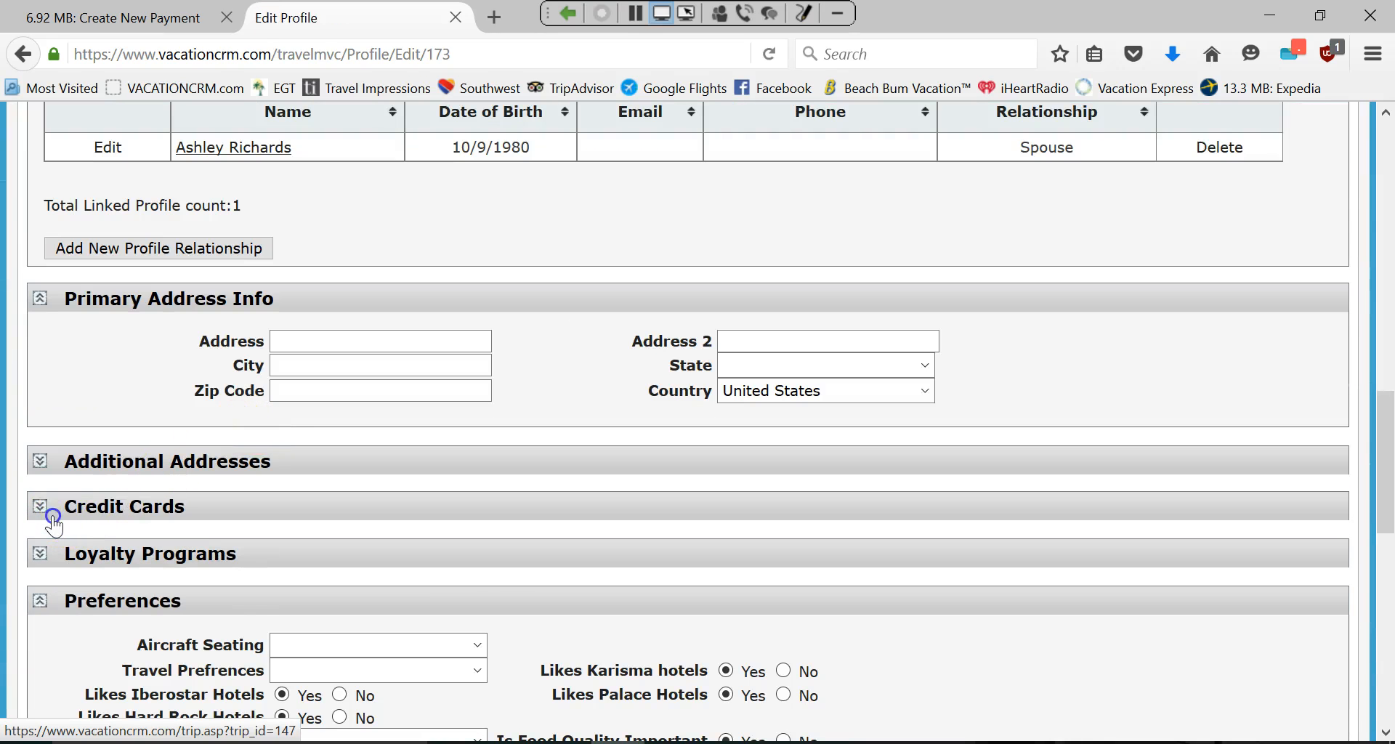
pyautogui.click(41, 506)
pyautogui.scroll(-3, 146, 508)
pyautogui.scroll(-3, 195, 494)
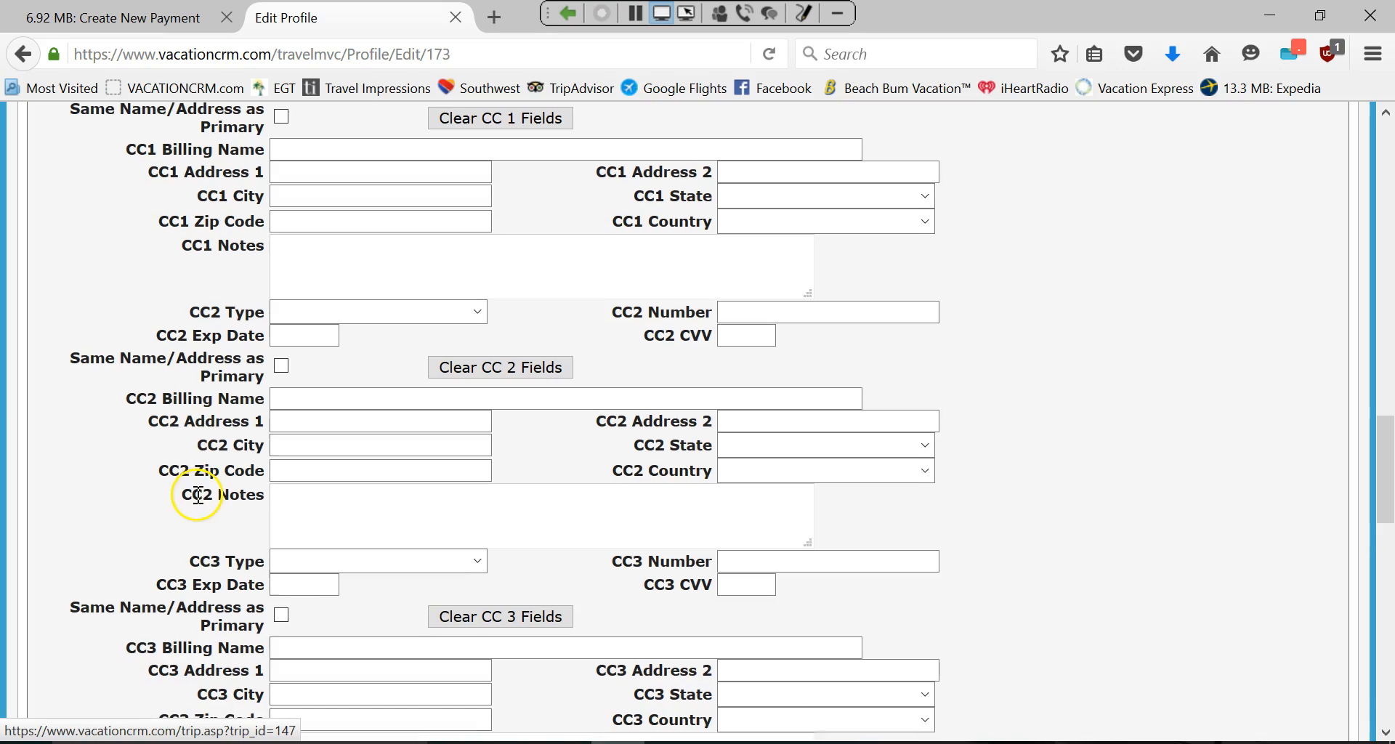
pyautogui.scroll(-4, 221, 533)
pyautogui.scroll(4, 193, 492)
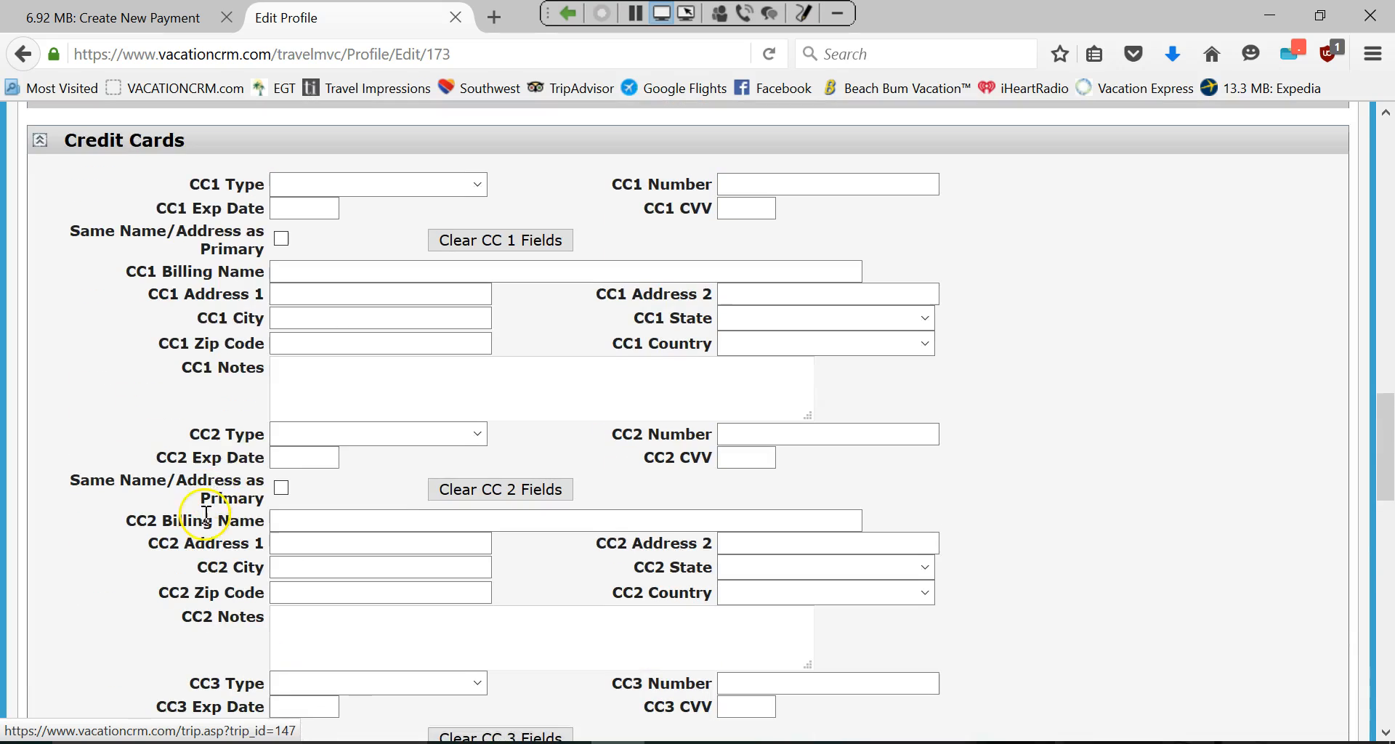
pyautogui.scroll(3, 152, 470)
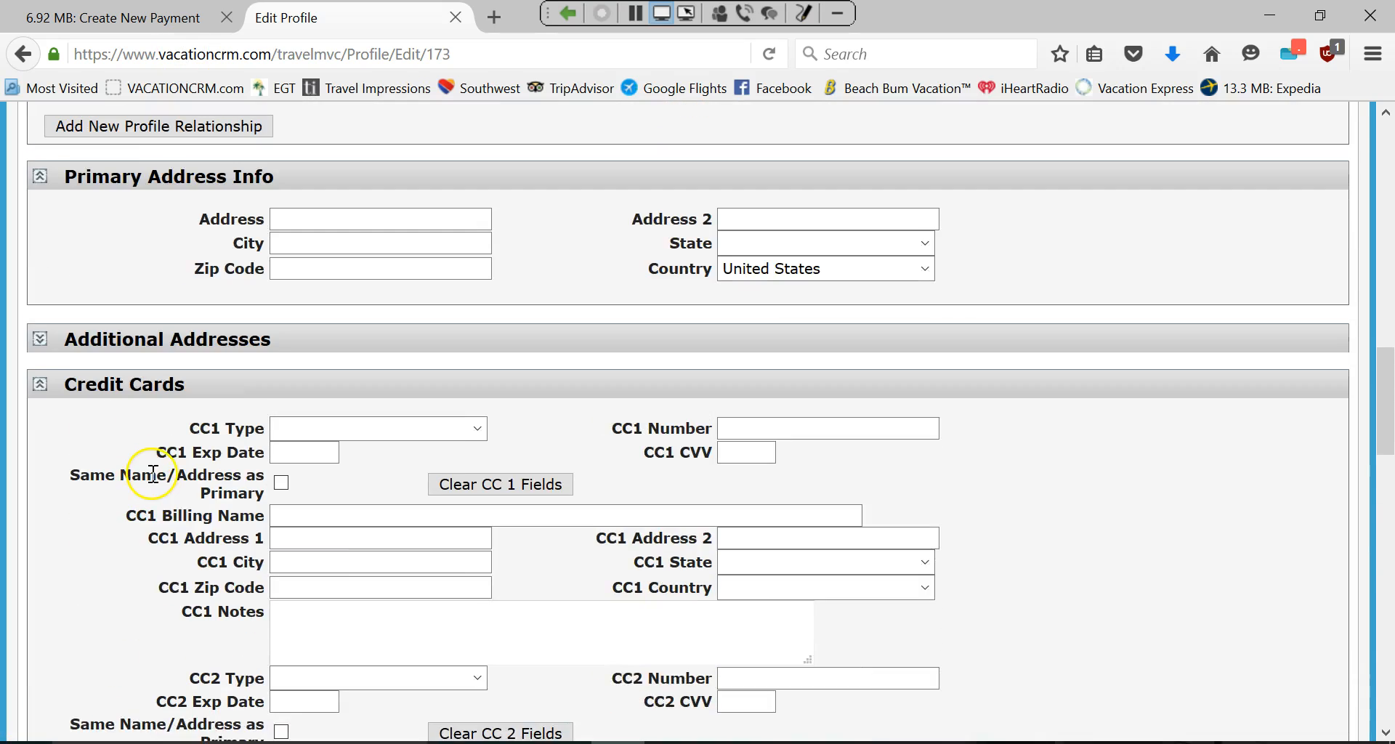
pyautogui.scroll(10, 167, 458)
pyautogui.click(109, 21)
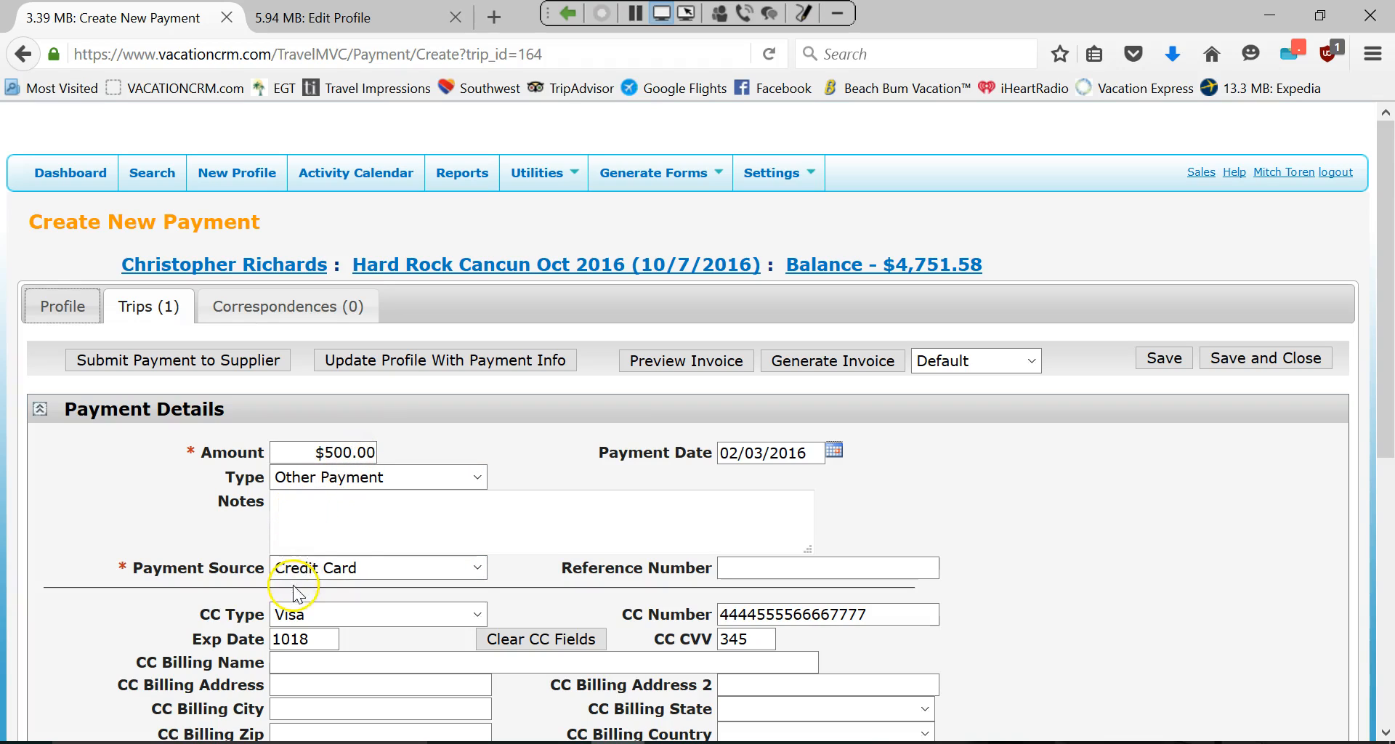
pyautogui.click(346, 569)
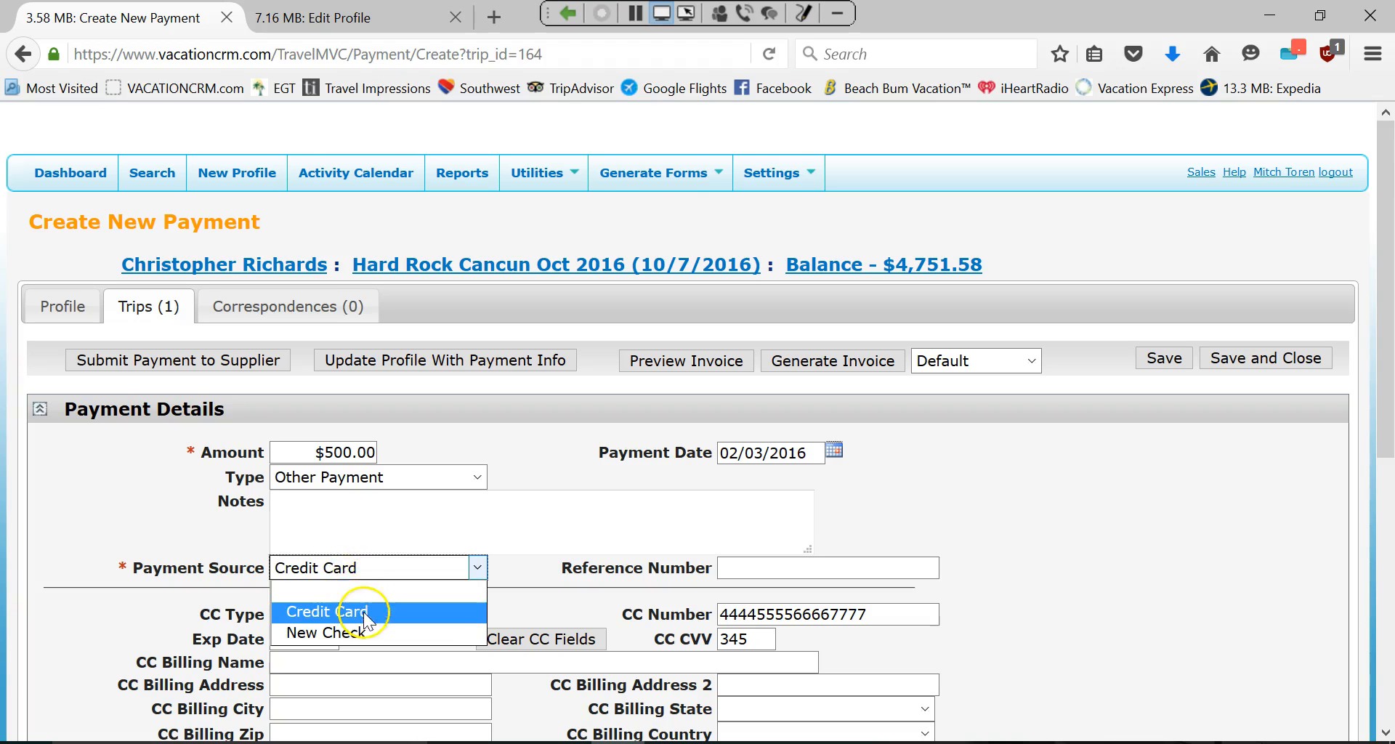
pyautogui.click(384, 567)
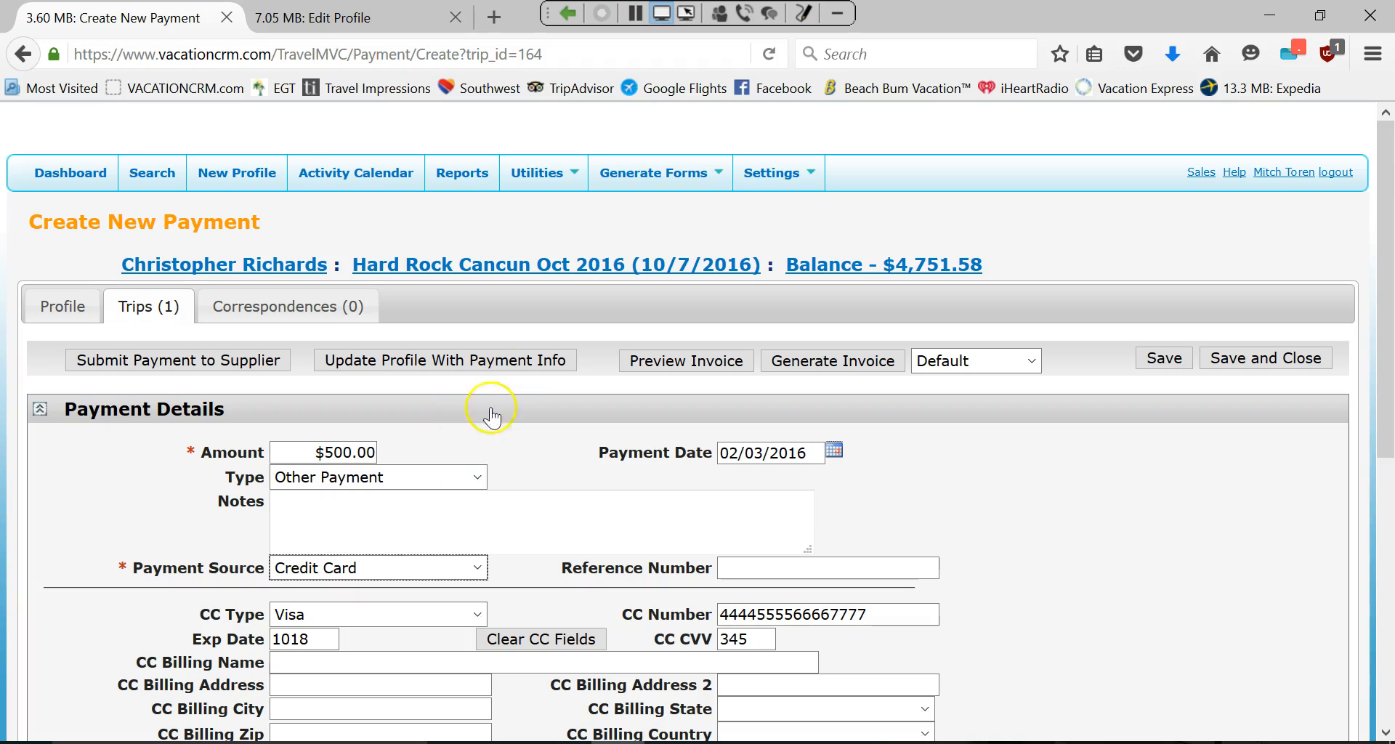
pyautogui.scroll(-4, 518, 520)
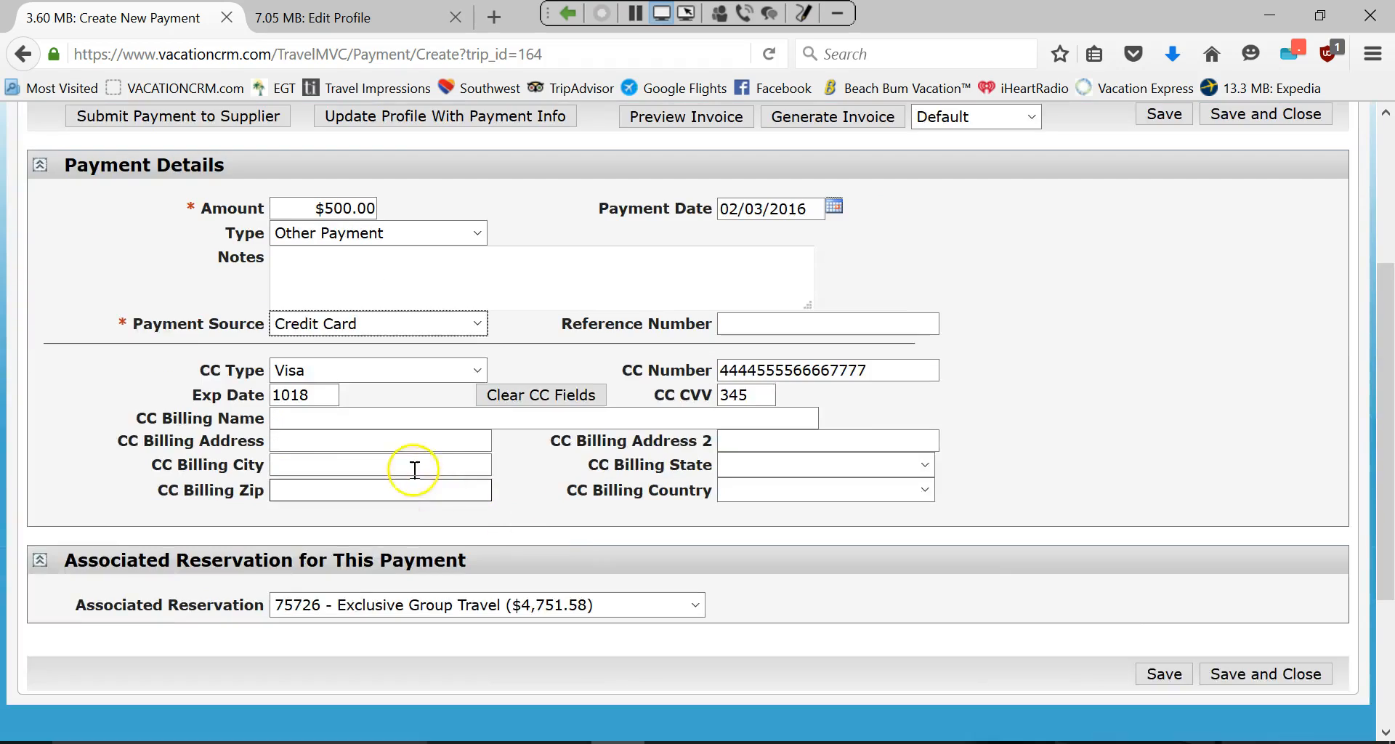
pyautogui.scroll(4, 414, 467)
# Review trip 164 from the client's Trips list, then return to the agent dashboard.
pyautogui.click(141, 306)
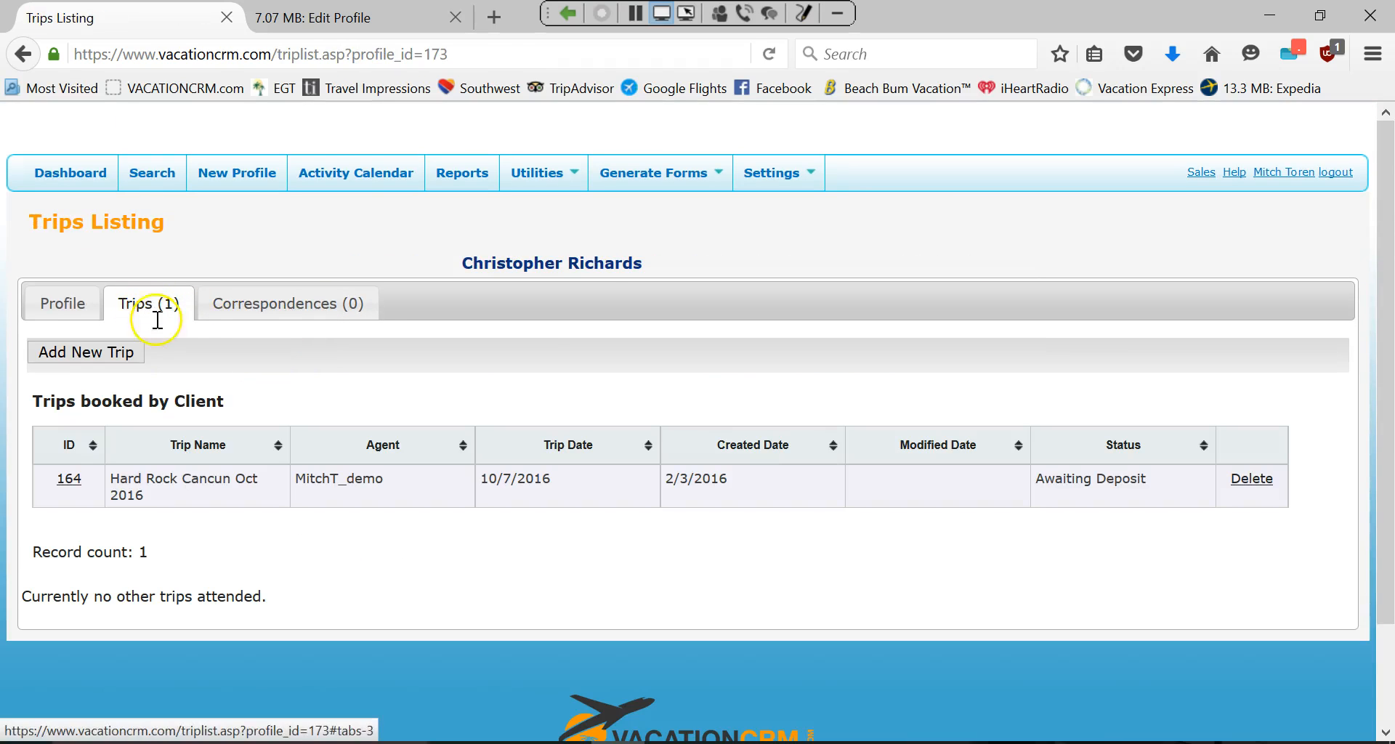
pyautogui.click(69, 480)
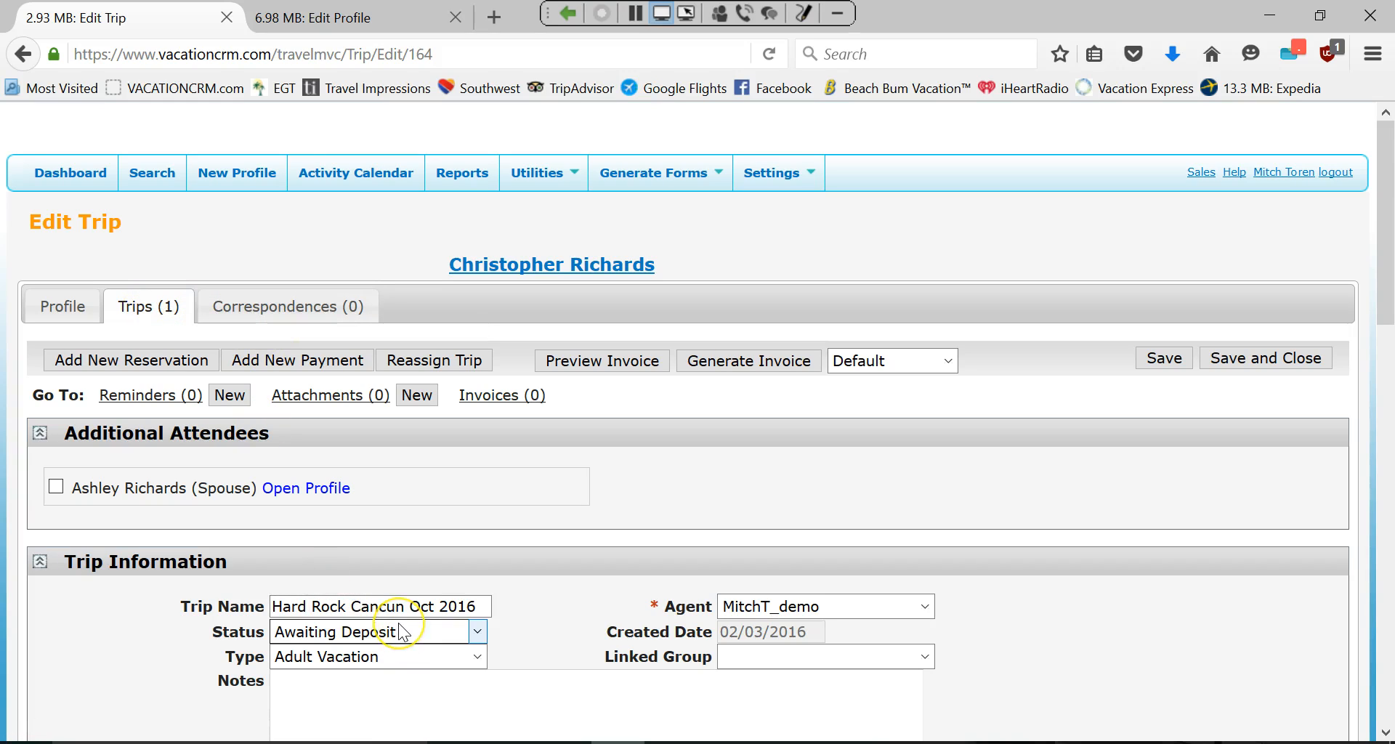
pyautogui.click(81, 173)
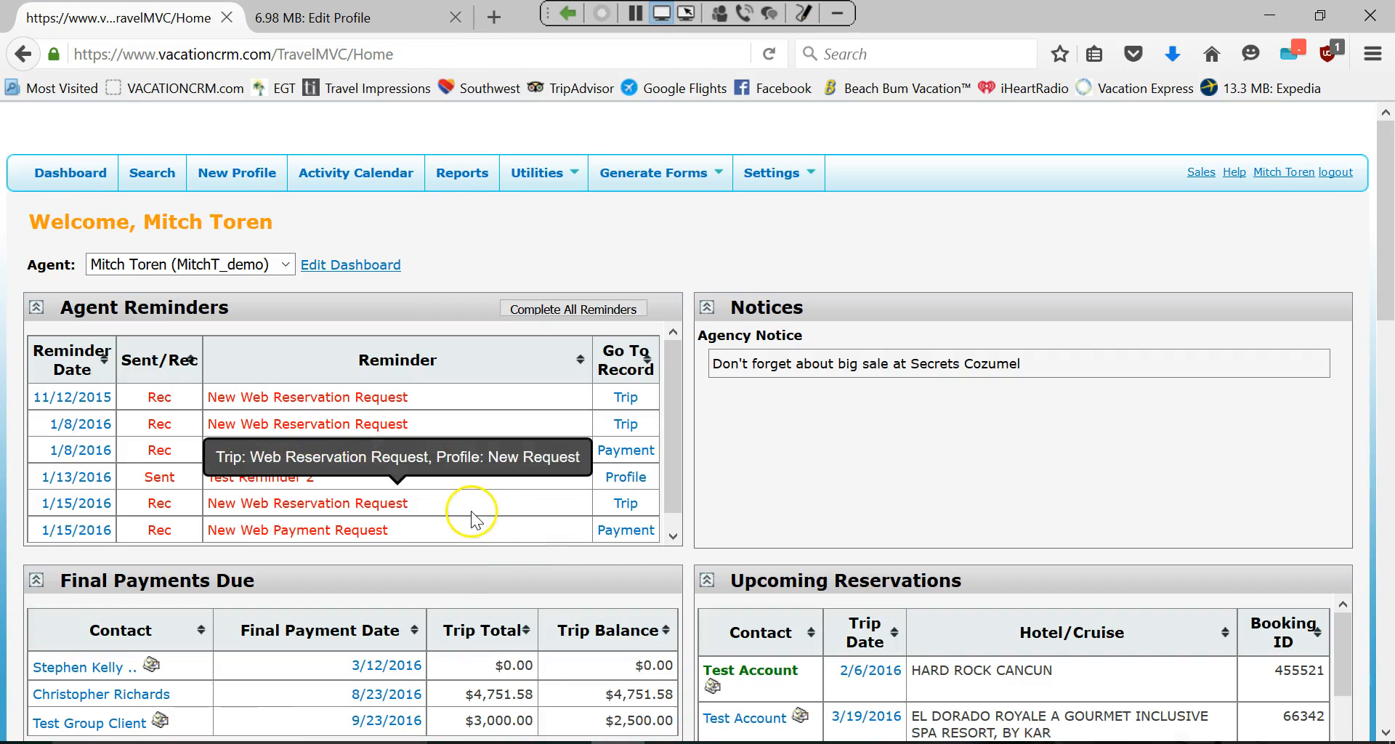
# Open Test Account from Upcoming Reservations and review its Funjet Test trip, ID 156.
pyautogui.scroll(-3, 730, 558)
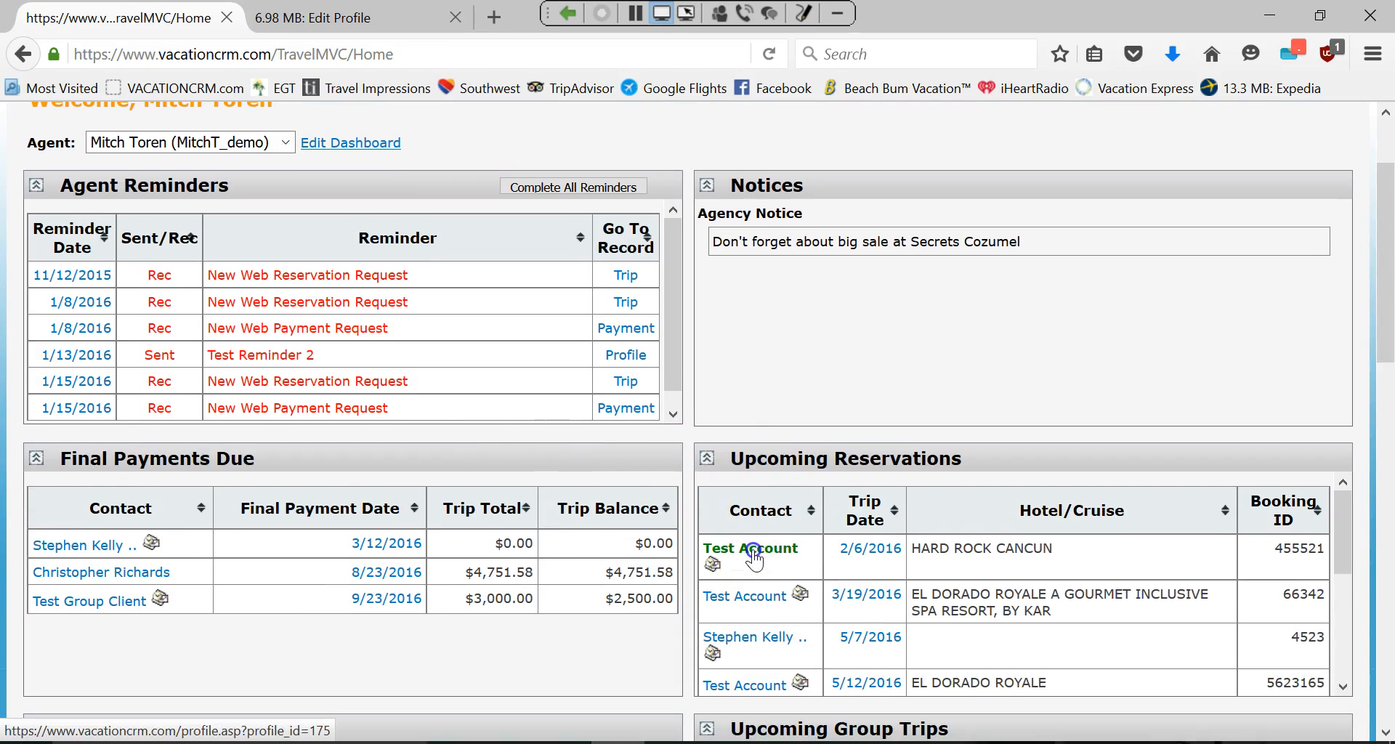
pyautogui.click(752, 549)
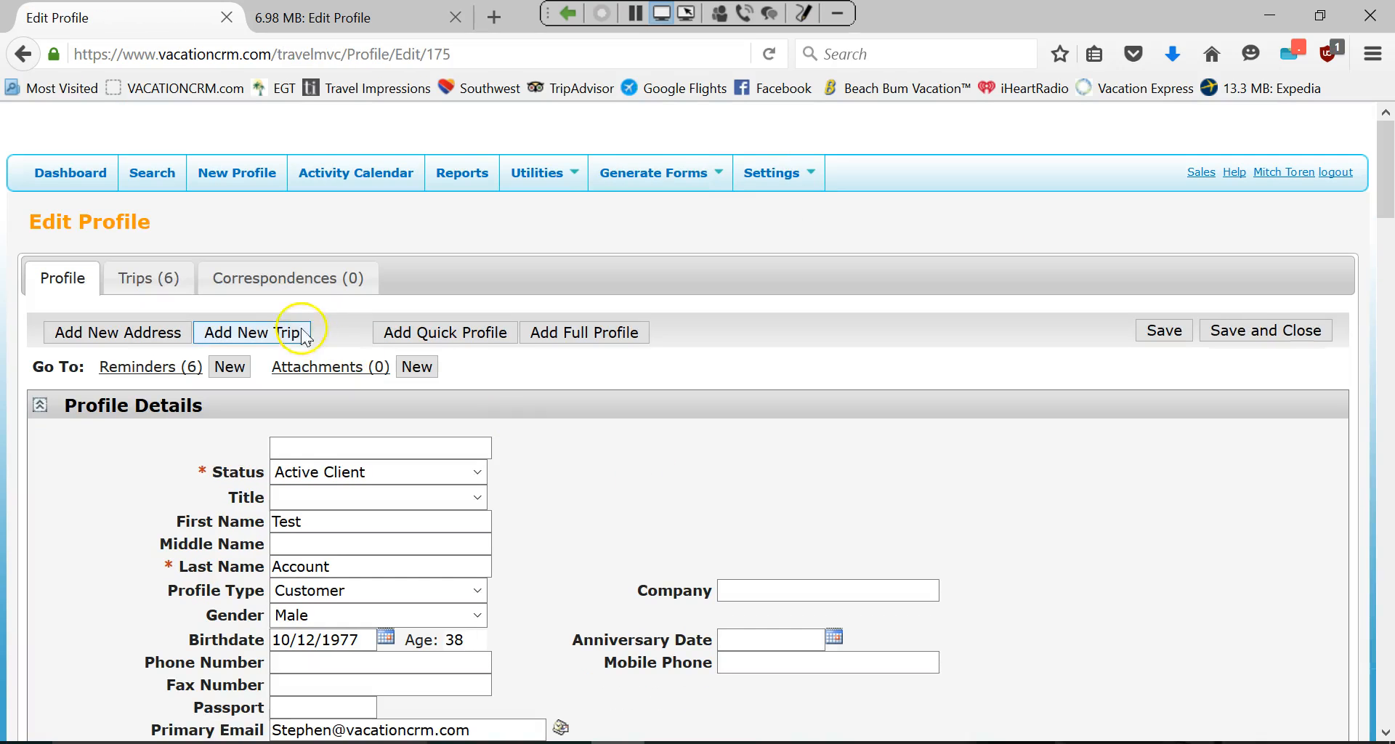
pyautogui.click(163, 282)
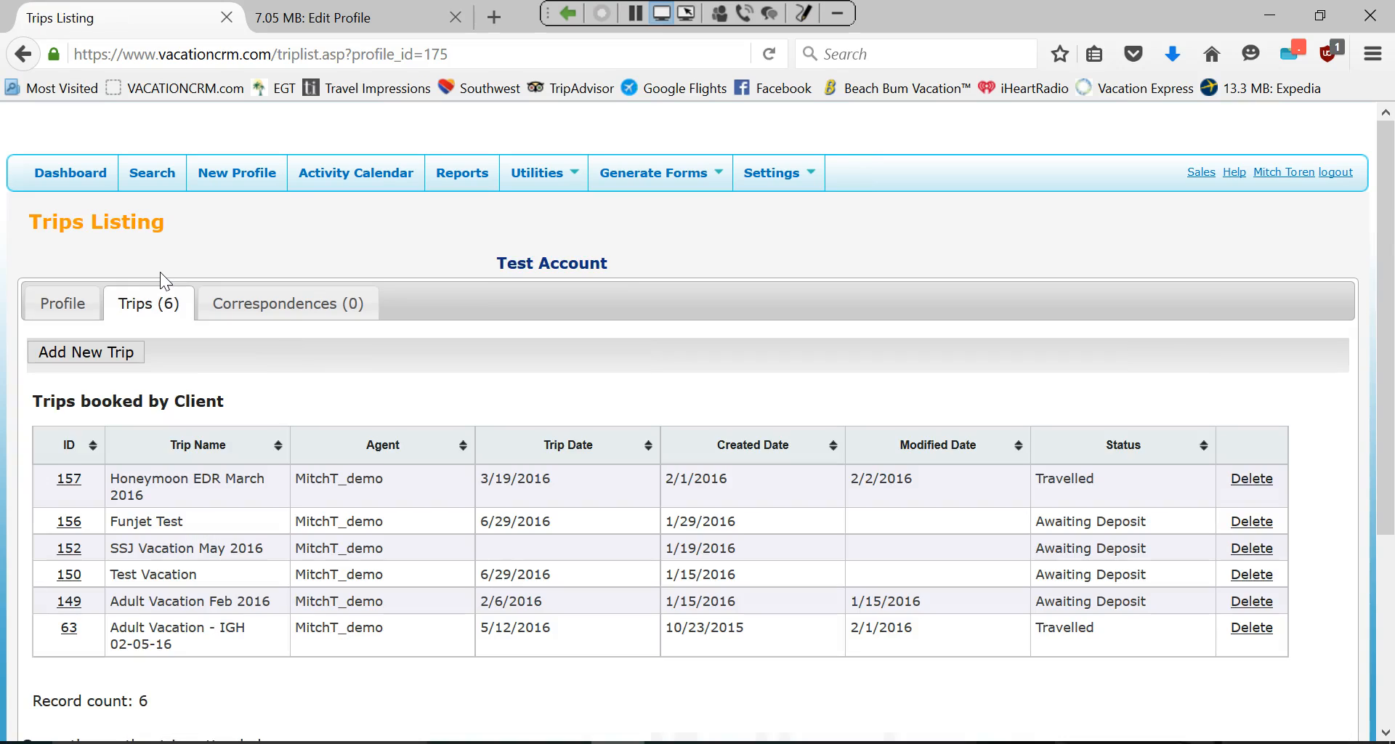
pyautogui.click(69, 521)
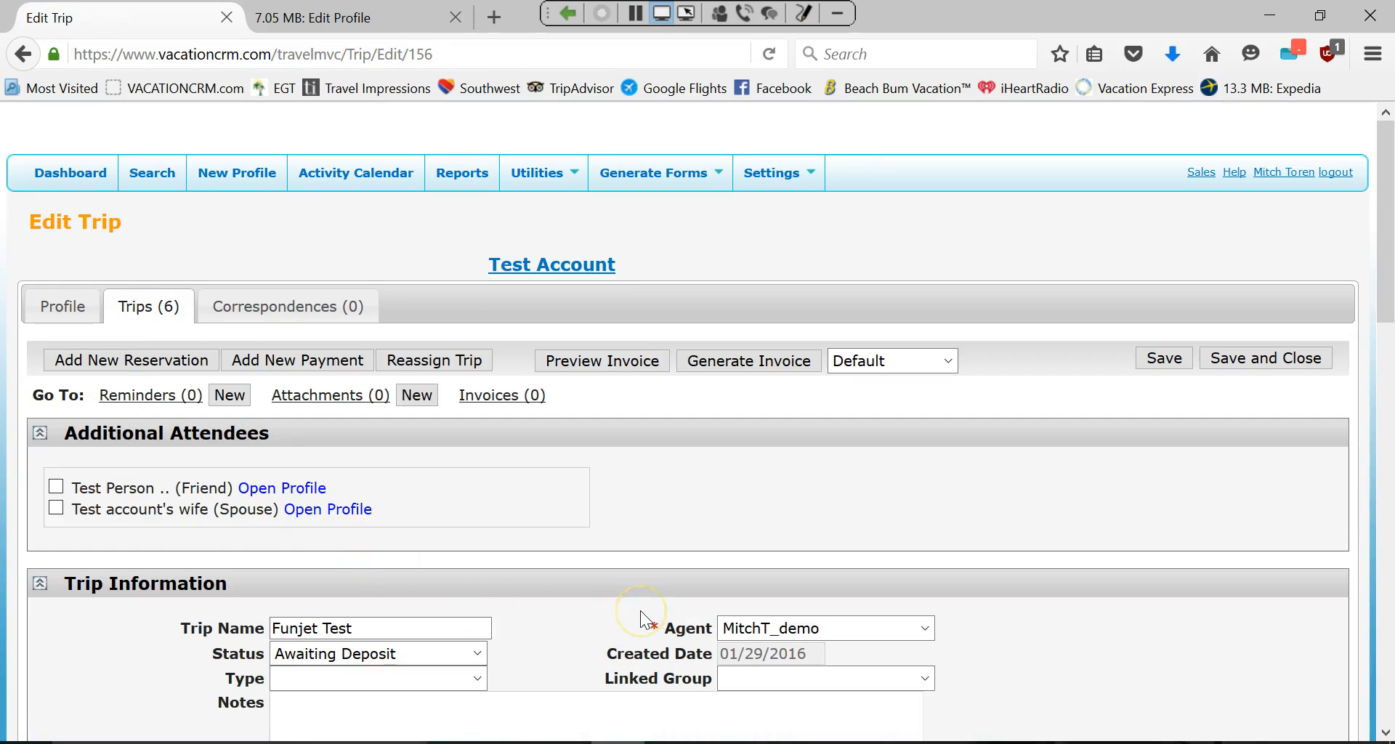
pyautogui.scroll(-3, 663, 607)
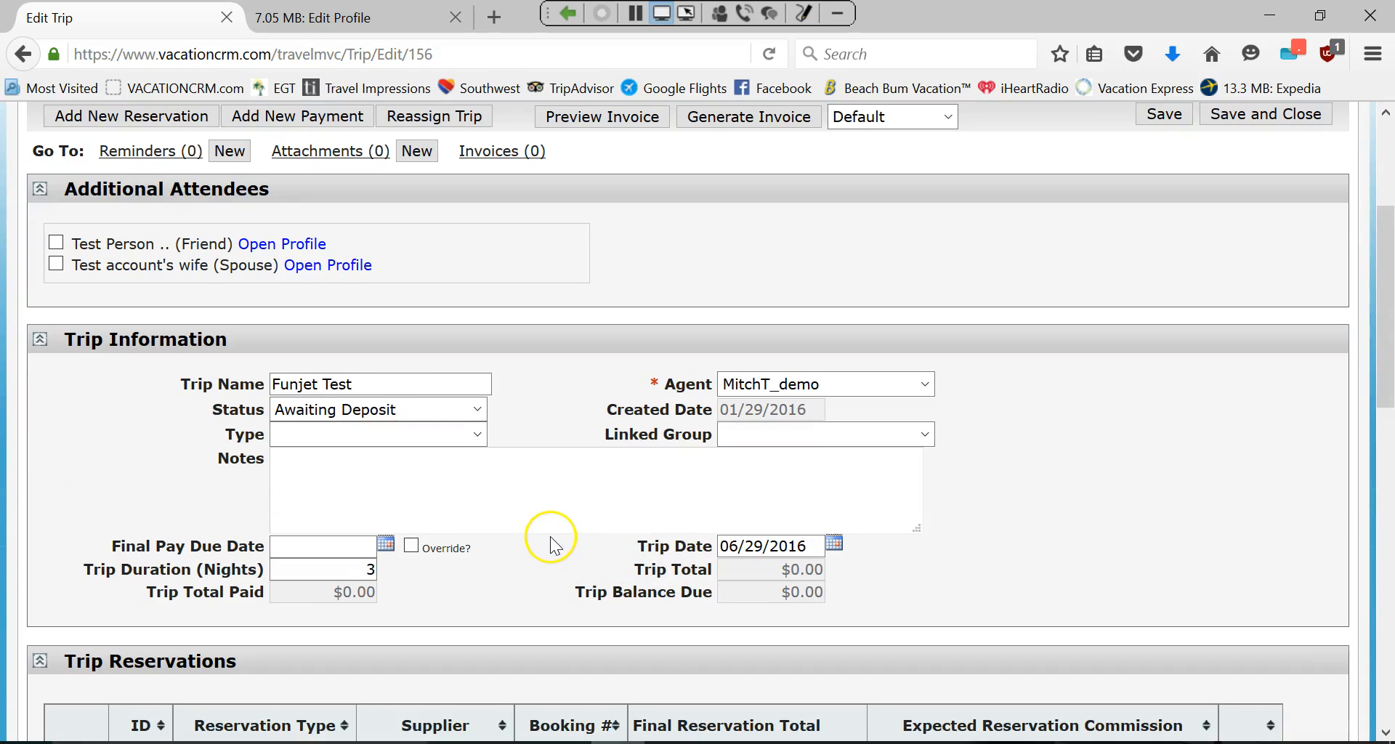
pyautogui.scroll(-2, 546, 547)
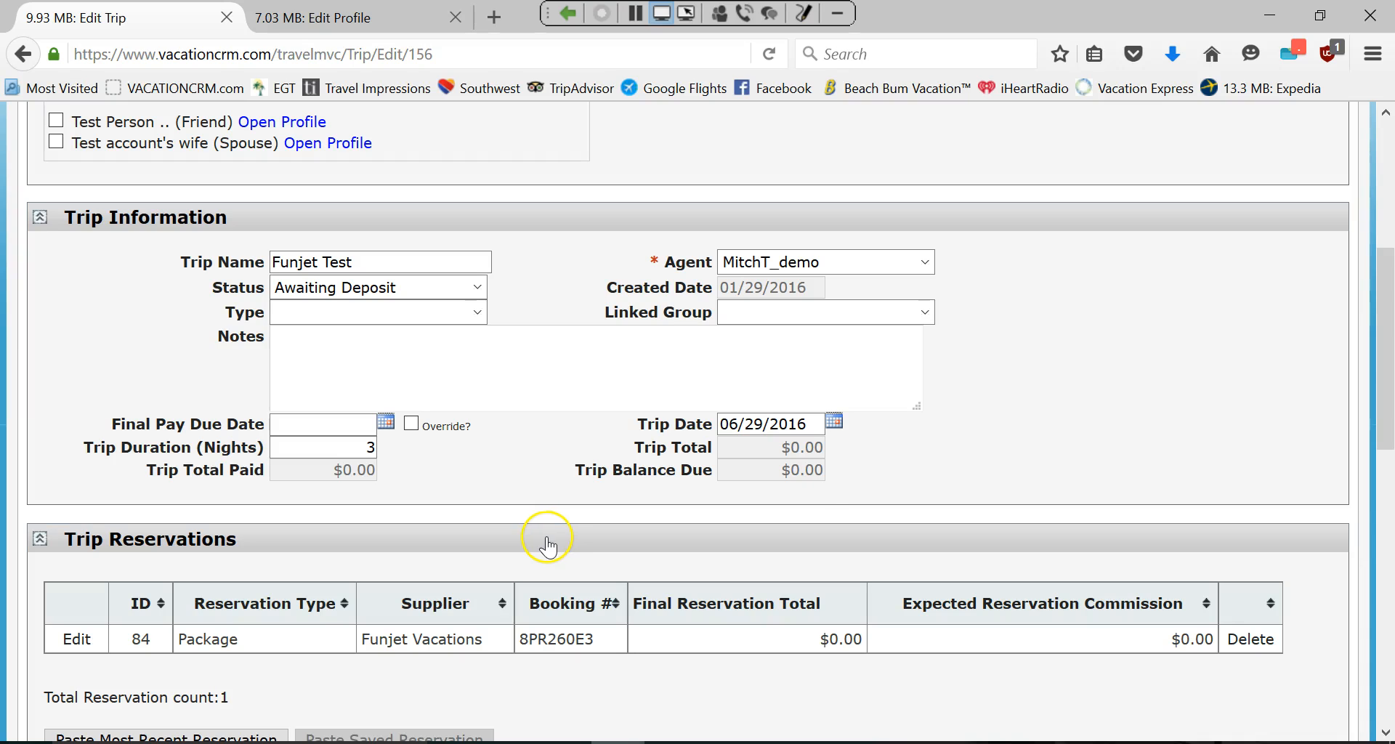
pyautogui.scroll(6, 286, 473)
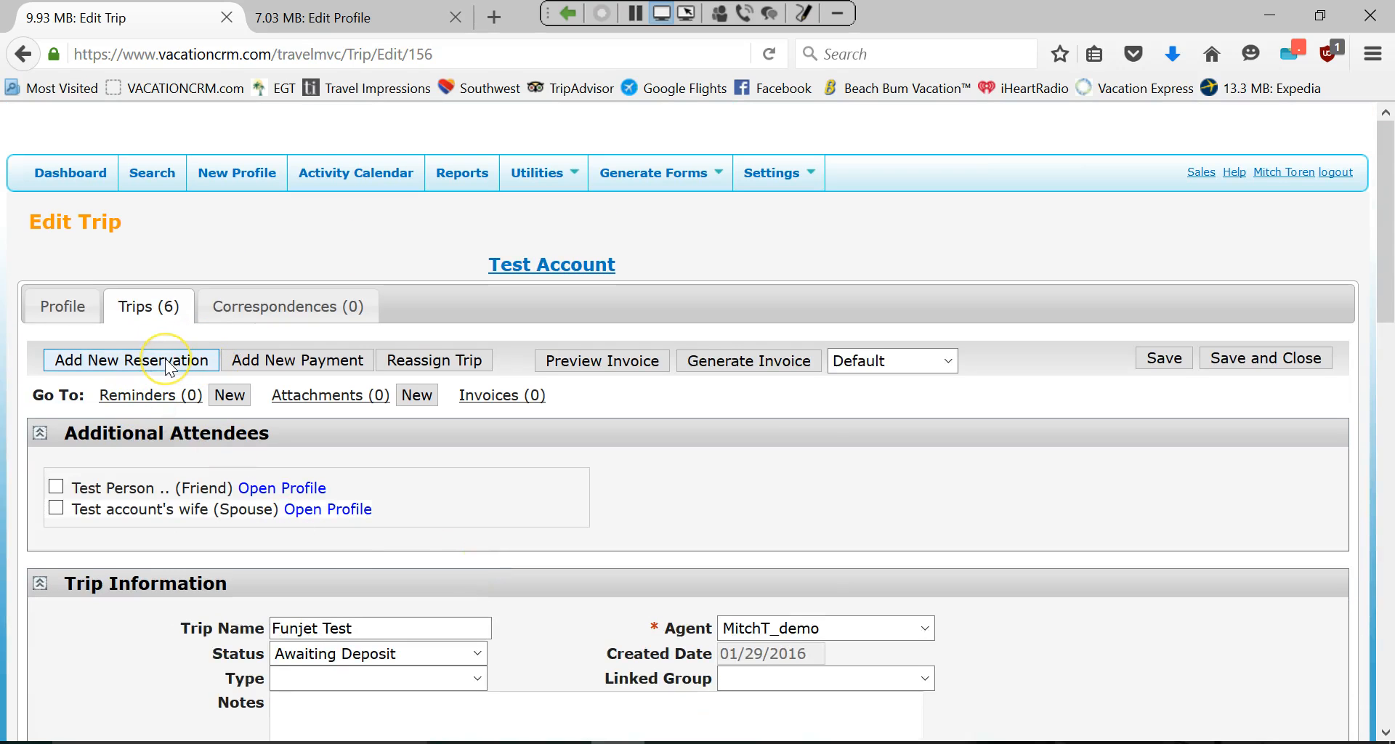
# Add a new Package reservation on the trip with Funjet Vacations as supplier.
pyautogui.click(166, 360)
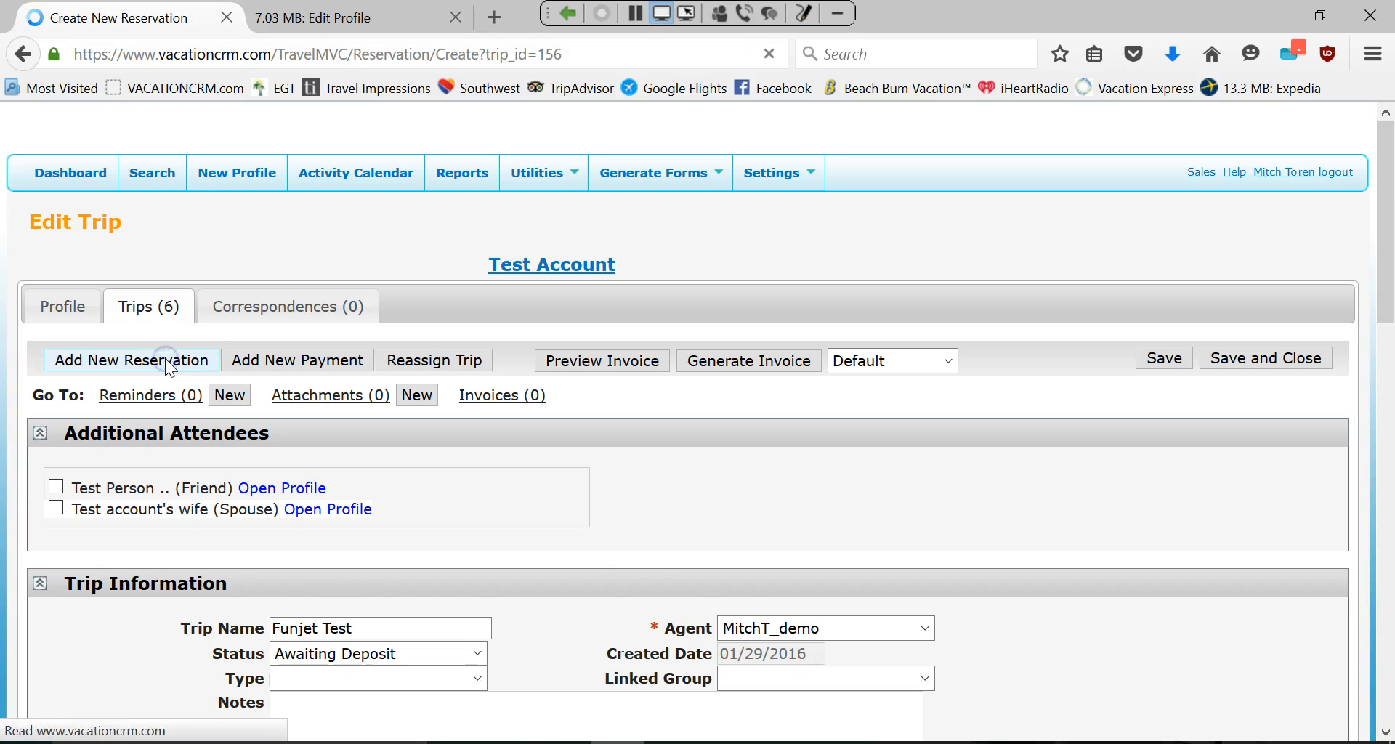
pyautogui.click(315, 464)
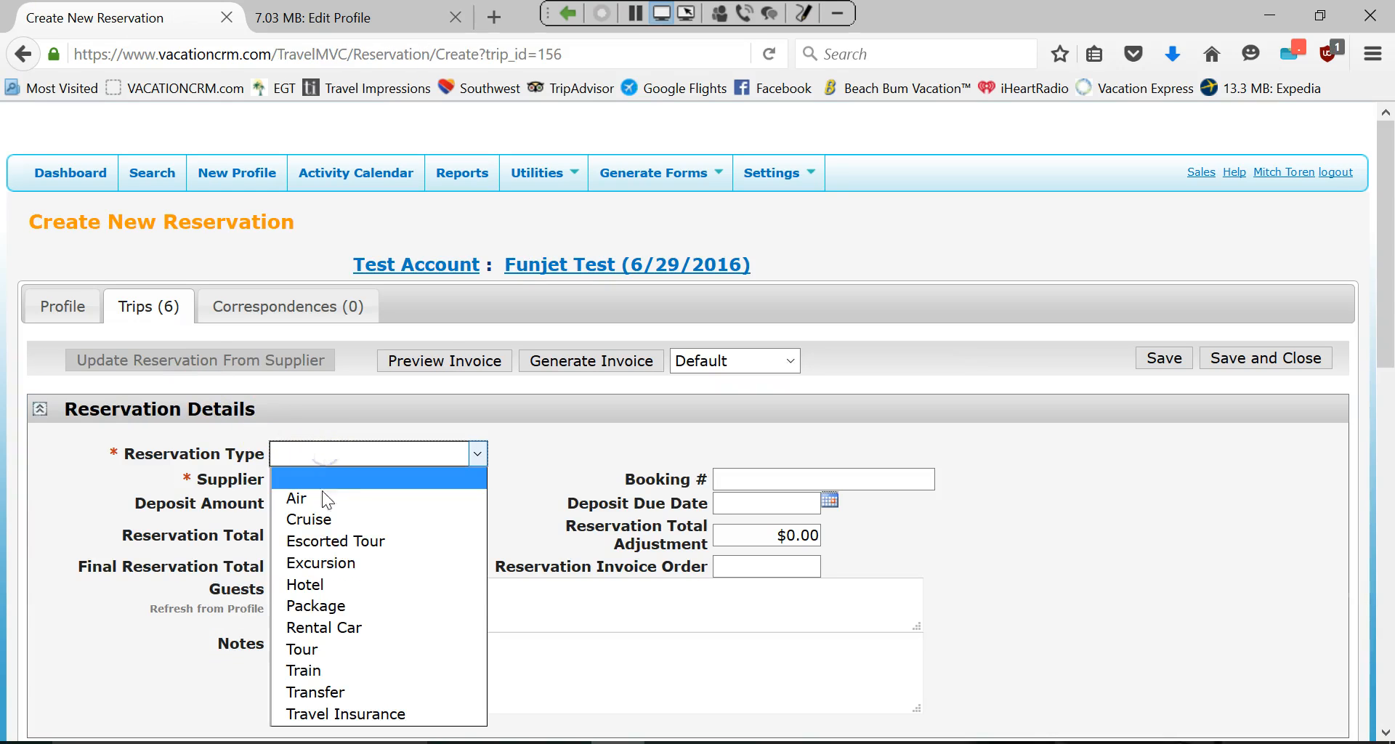
pyautogui.click(313, 607)
pyautogui.click(309, 482)
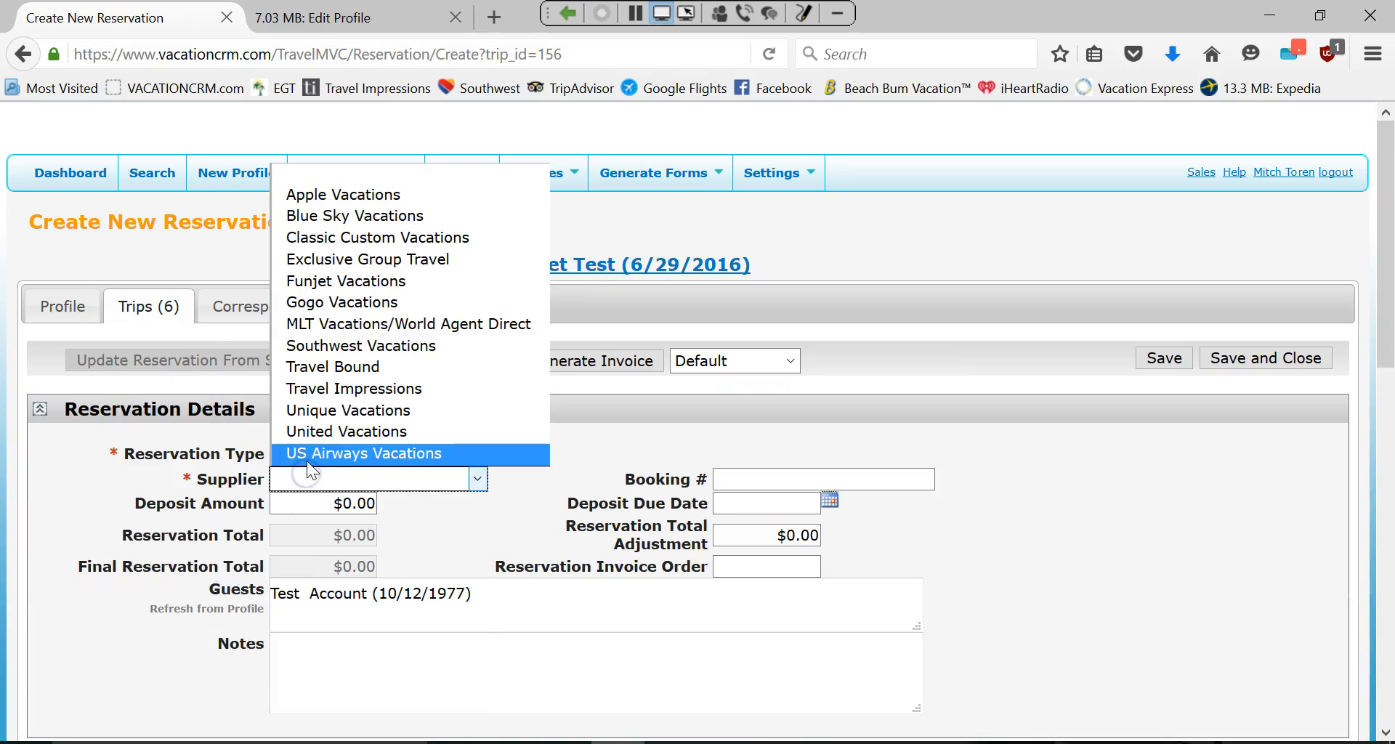
pyautogui.click(338, 281)
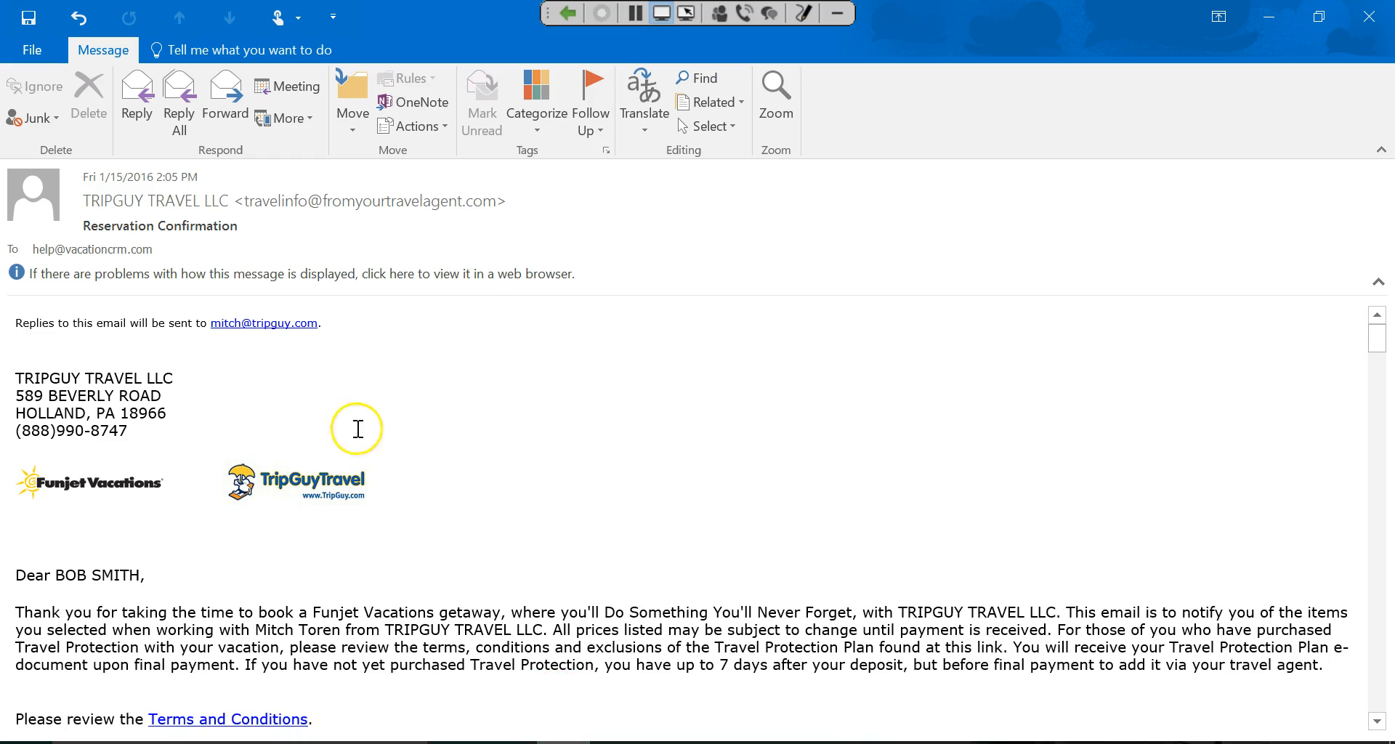
# Copy the reservation number from the Outlook email into Booking # and save the reservation.
pyautogui.scroll(-3, 358, 429)
pyautogui.moveTo(283, 516); pyautogui.dragTo(183, 514)
pyautogui.rightClick(183, 514)
pyautogui.click(218, 524)
pyautogui.click(564, 741)
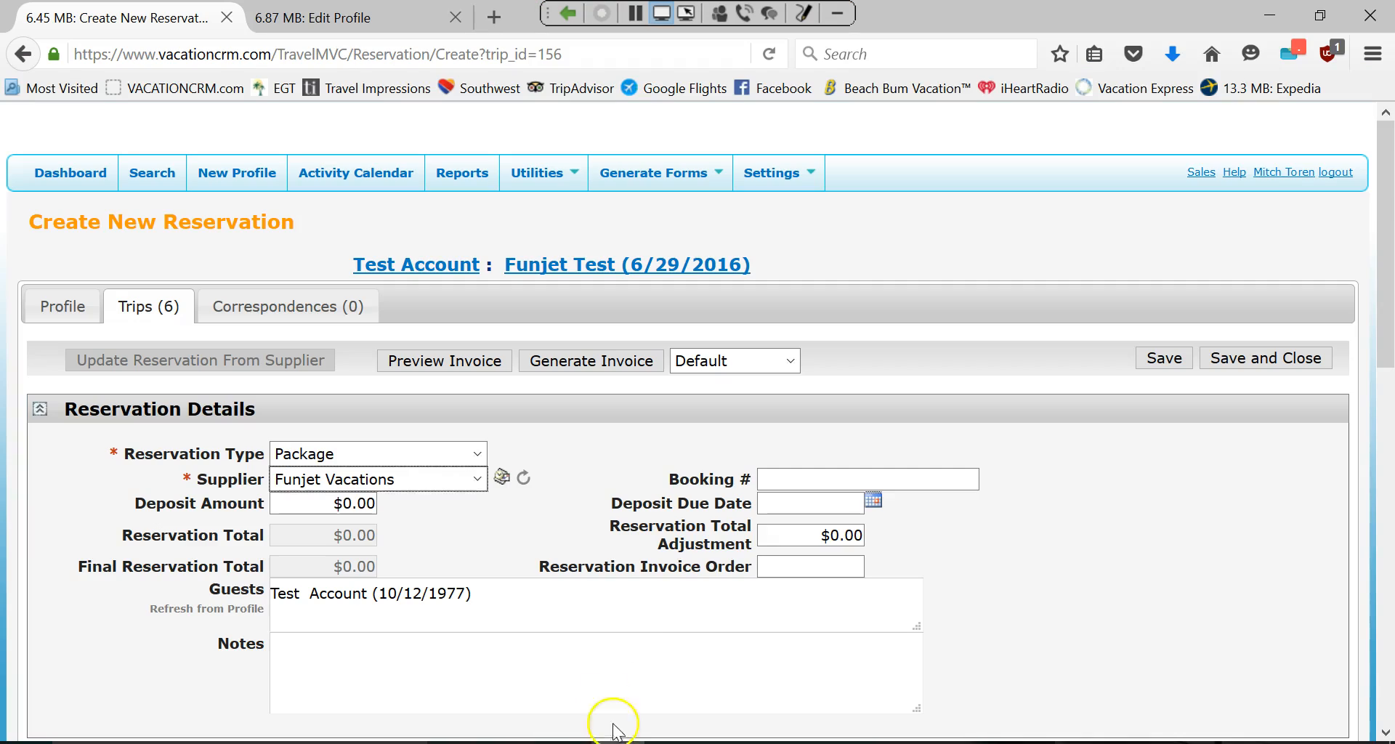
pyautogui.click(826, 482)
pyautogui.hotkey('ctrl', 'v')
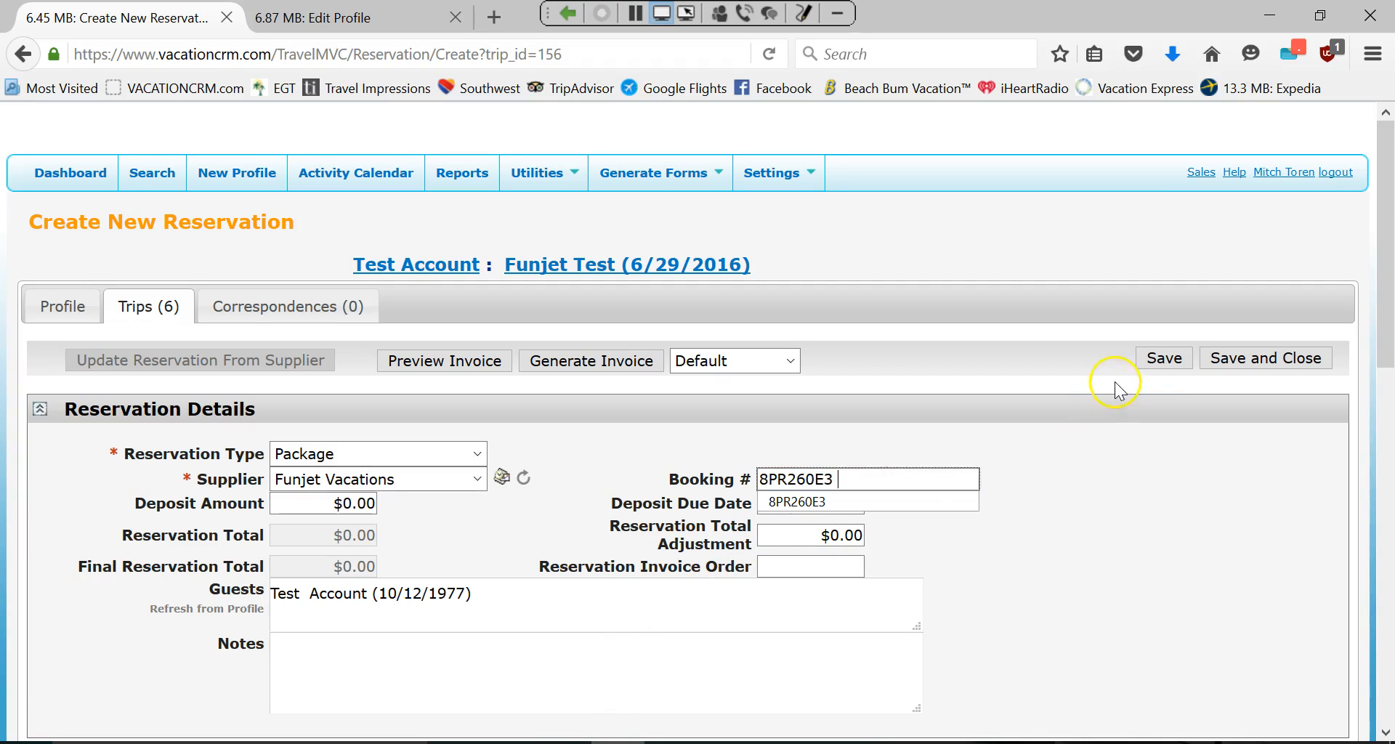
pyautogui.click(1163, 359)
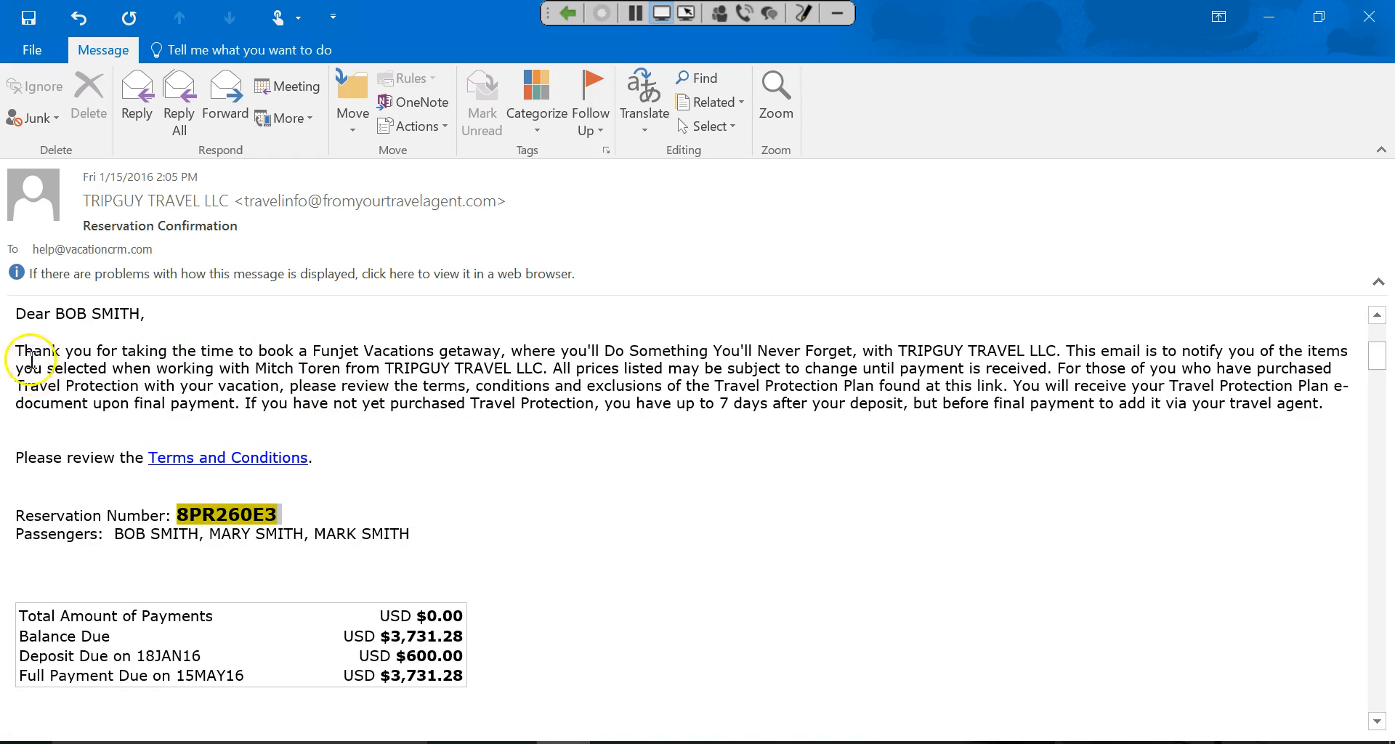
pyautogui.scroll(5, 32, 359)
pyautogui.moveTo(10, 379); pyautogui.dragTo(505, 644)
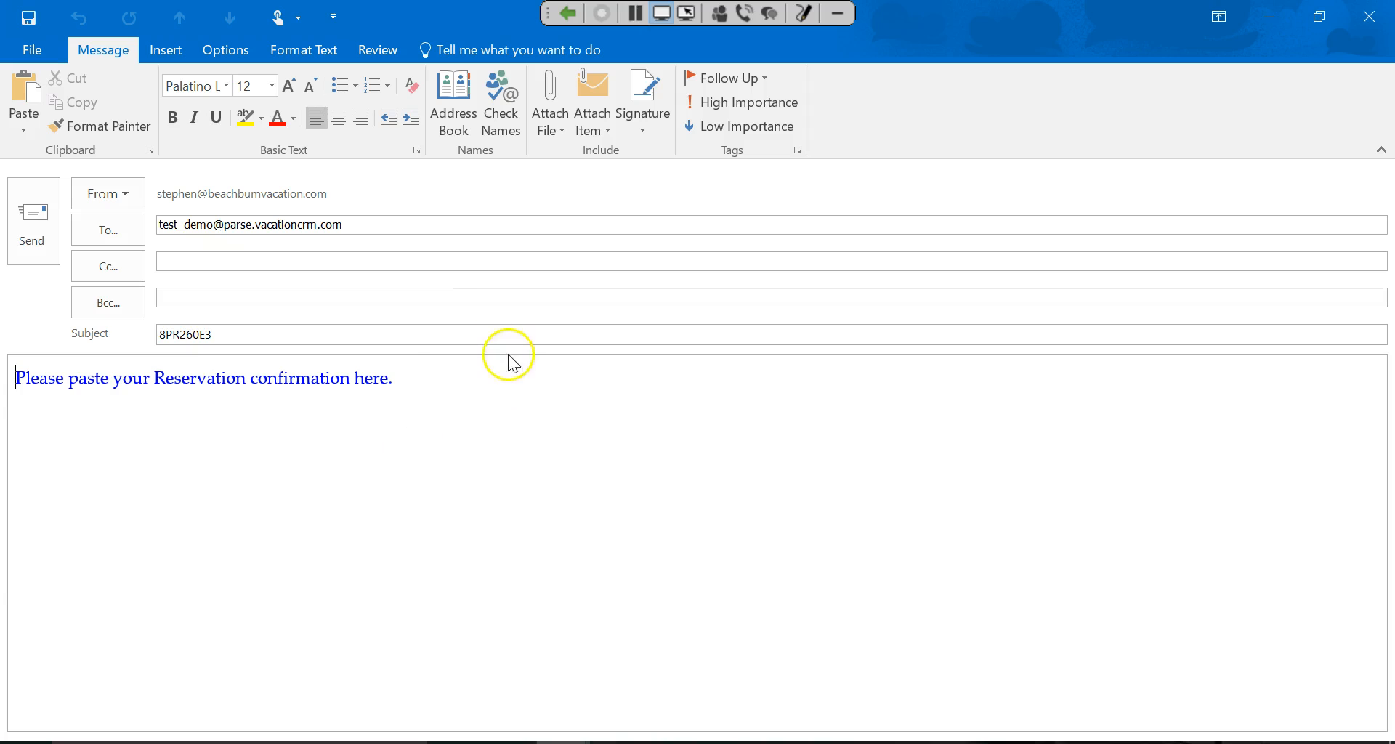
pyautogui.click(202, 332)
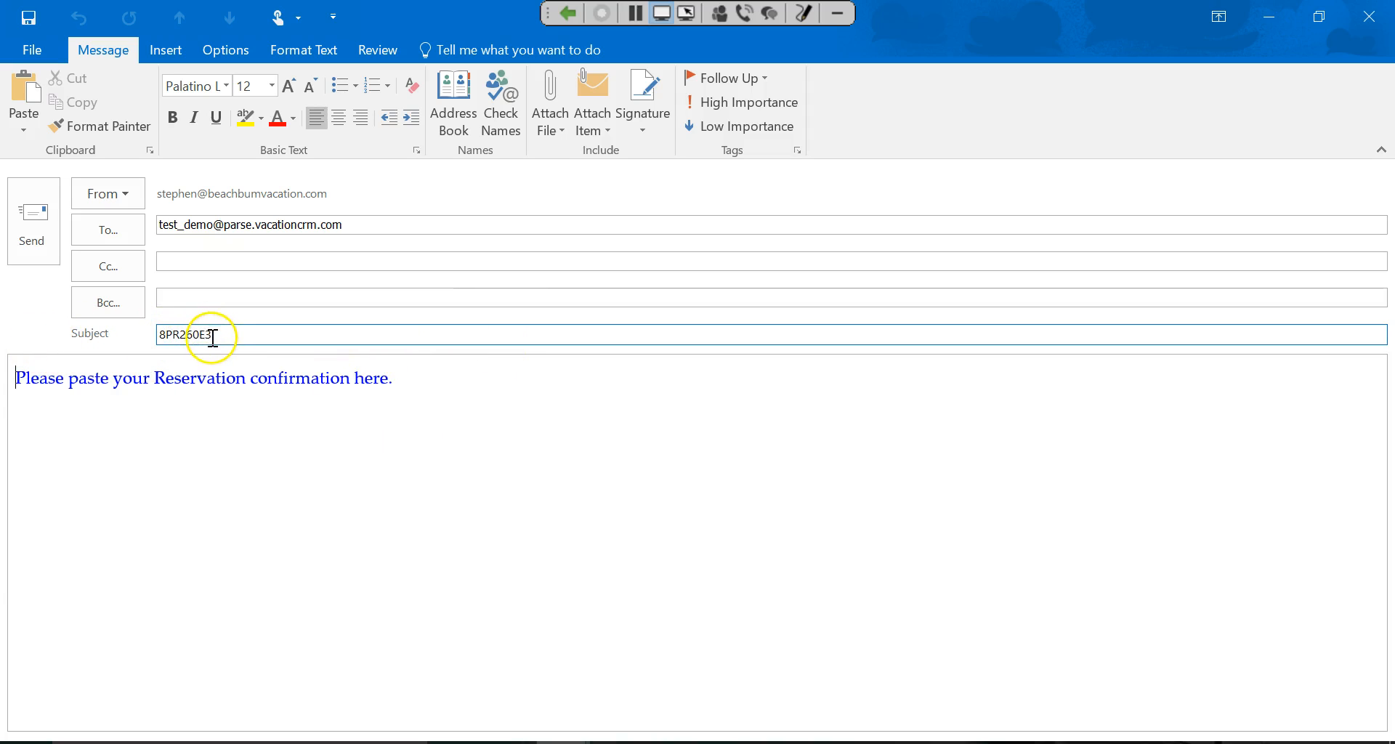
pyautogui.click(385, 367)
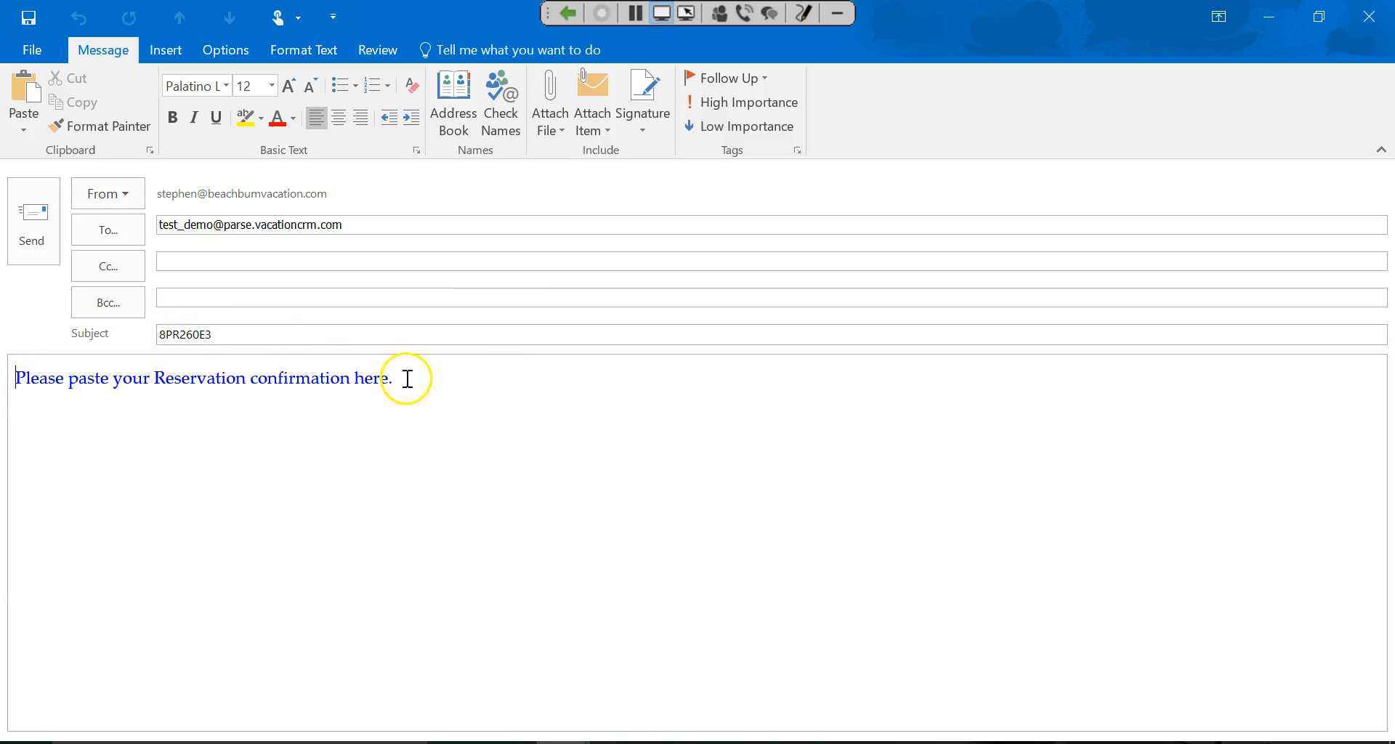
pyautogui.tripleClick(408, 376)
pyautogui.hotkey('ctrl', 'v')
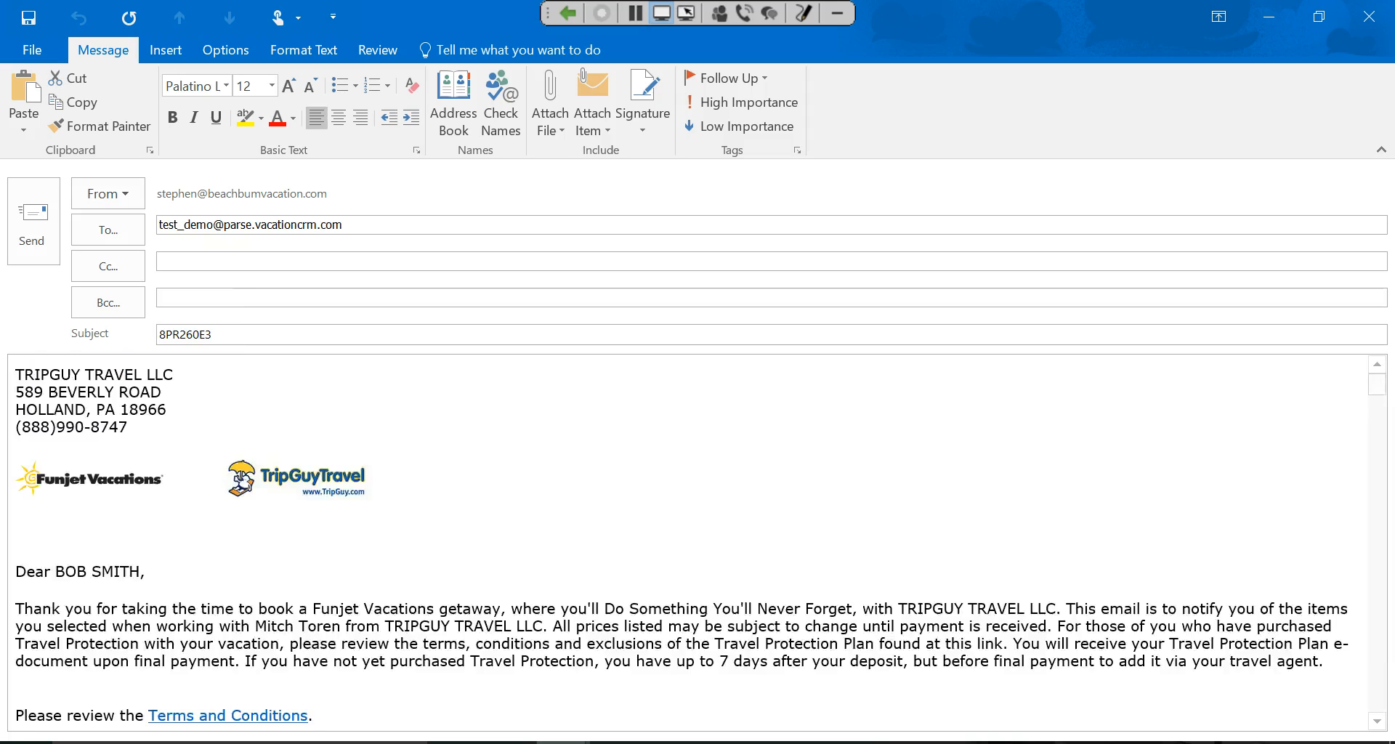
pyautogui.scroll(5, 570, 578)
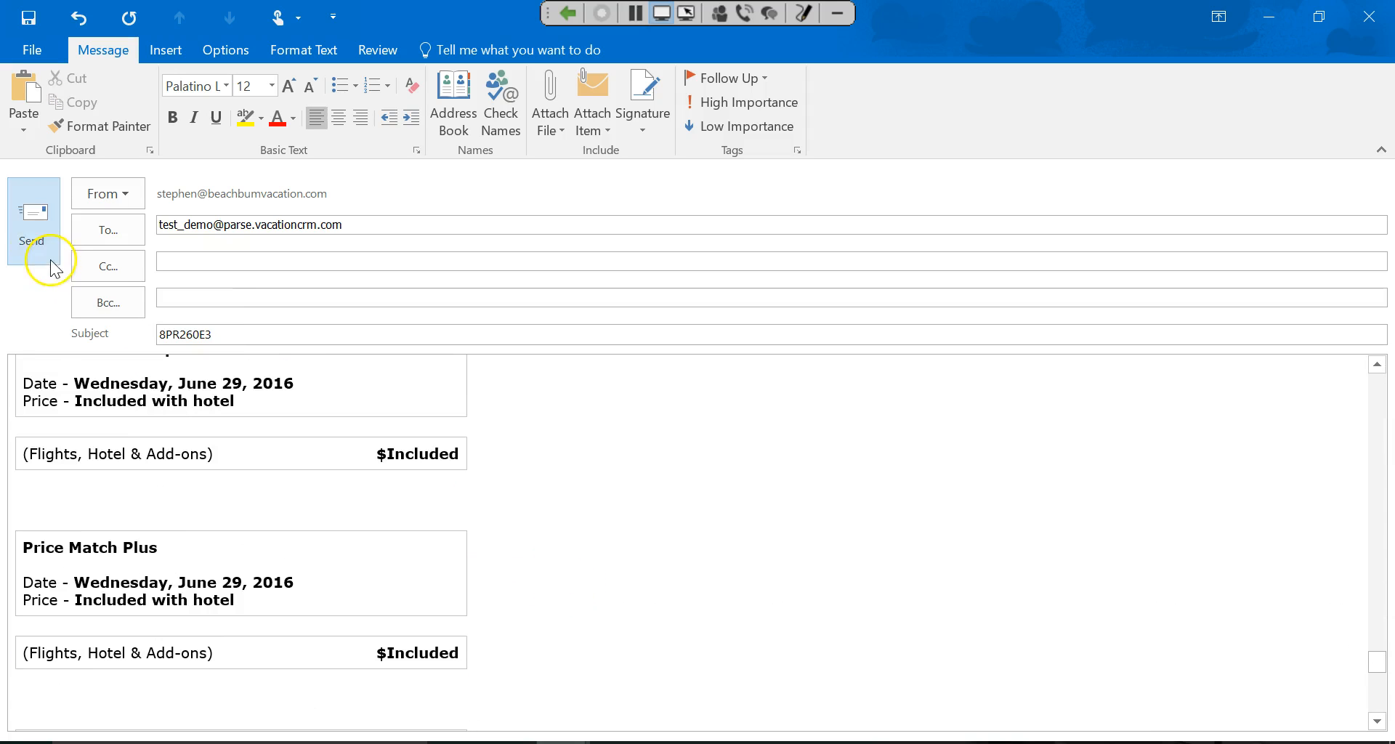
pyautogui.click(29, 222)
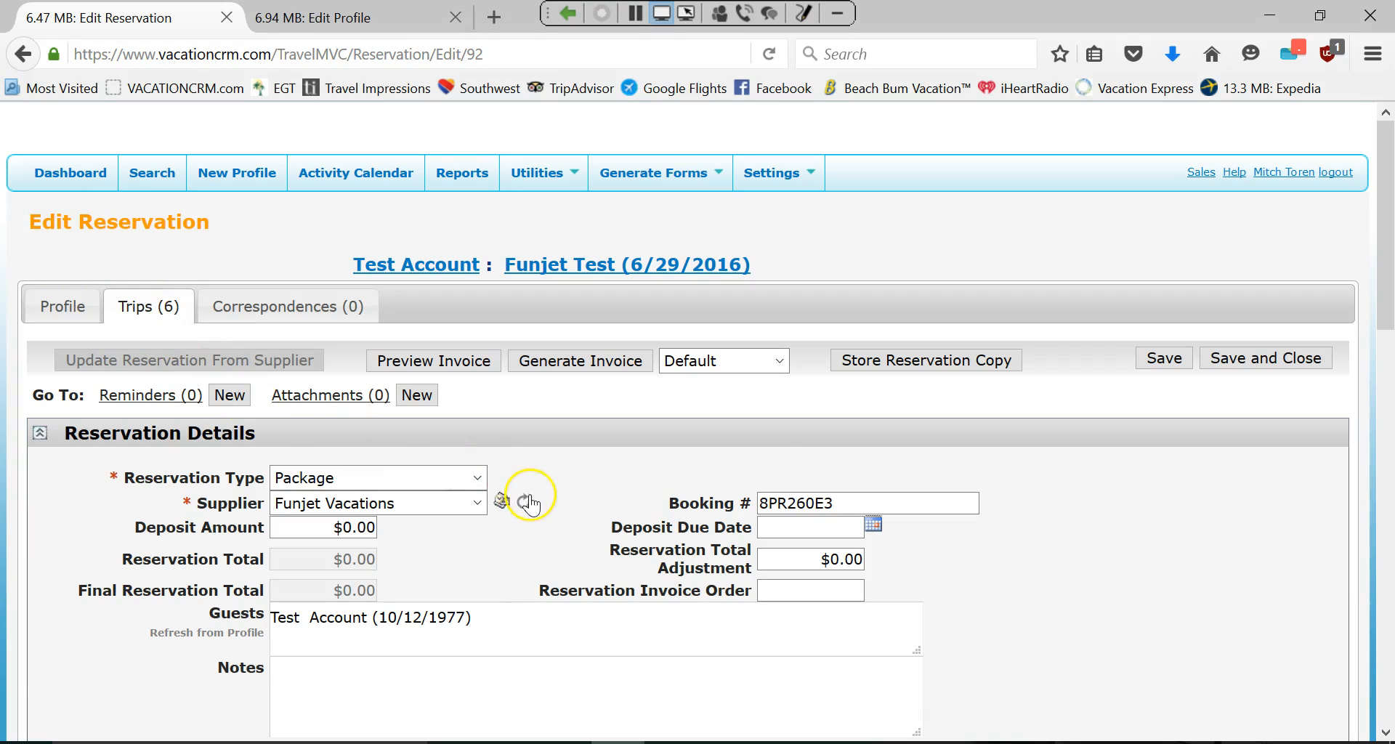
# Import the supplier data and review the AA815/AA2099 flights, Beach Palace stay, and guests.
pyautogui.click(525, 501)
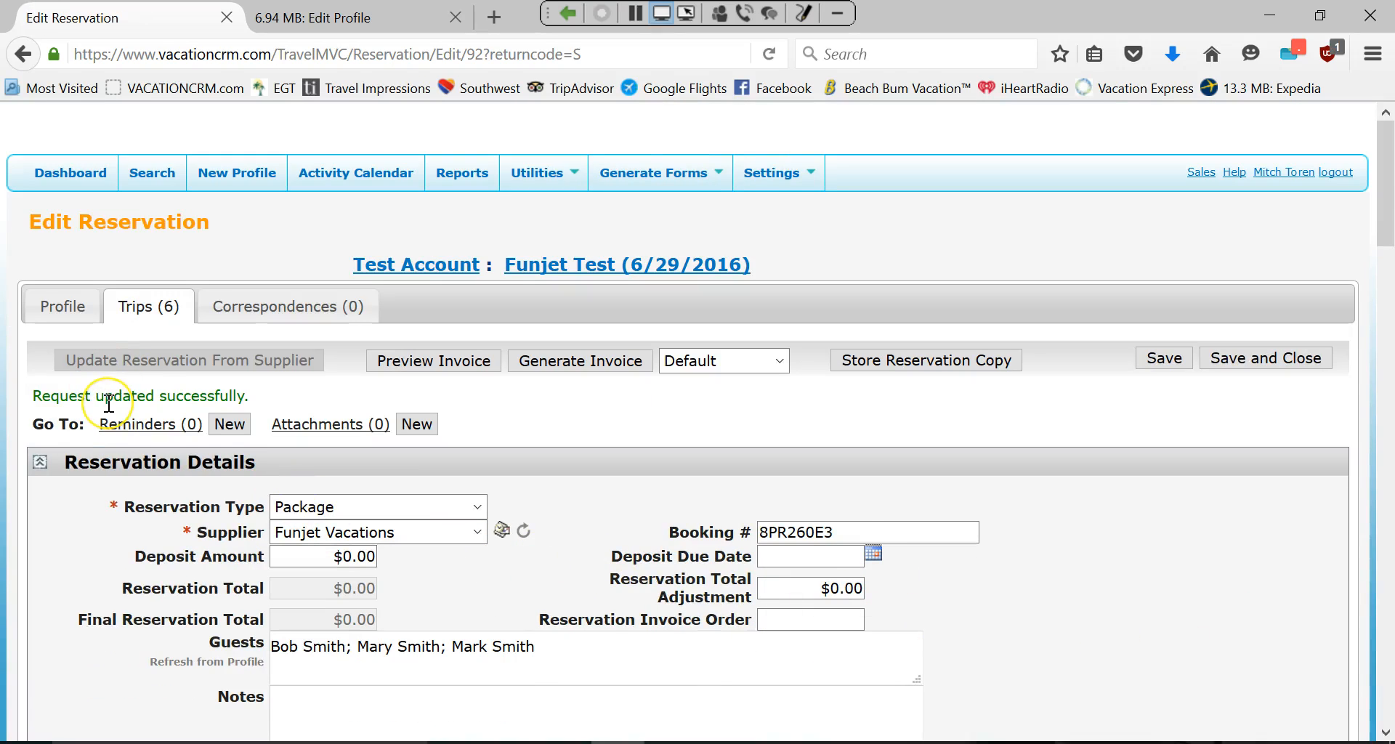
pyautogui.scroll(-8, 234, 570)
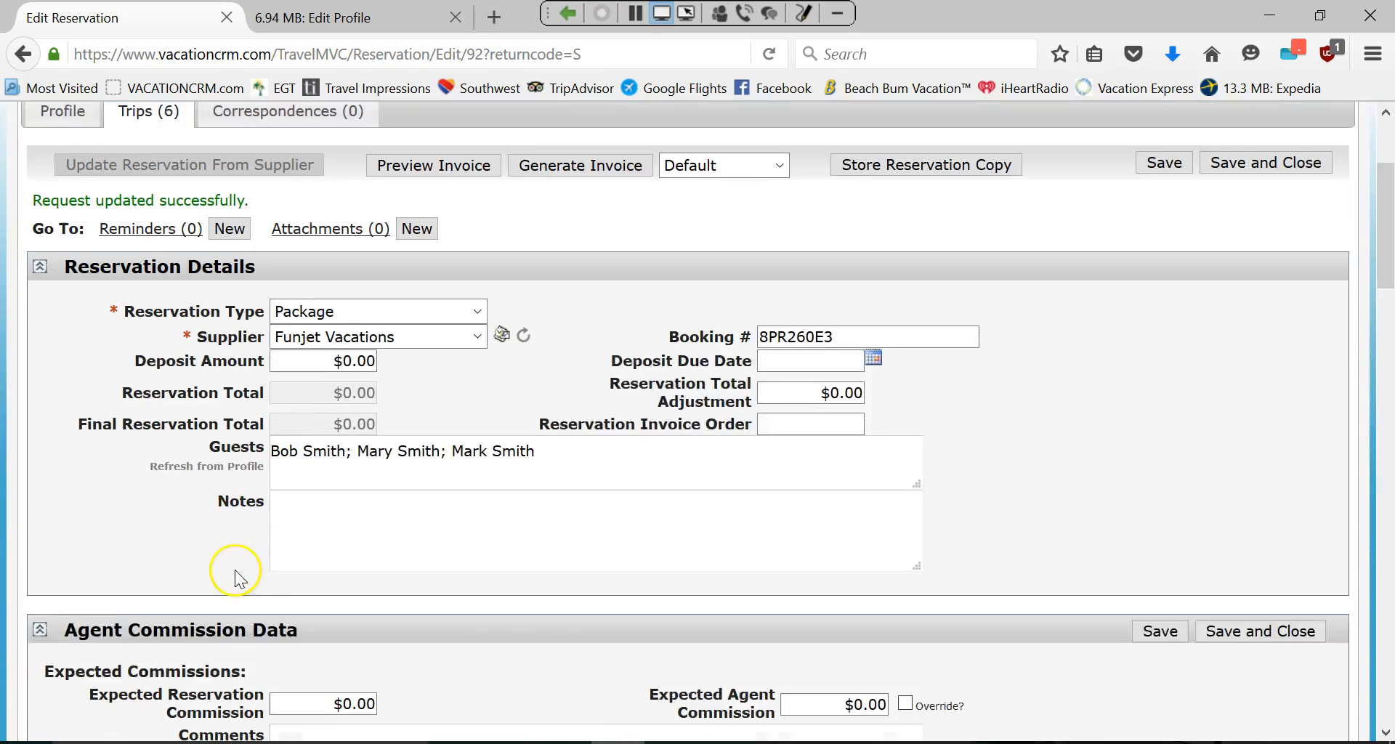
pyautogui.scroll(-4, 307, 494)
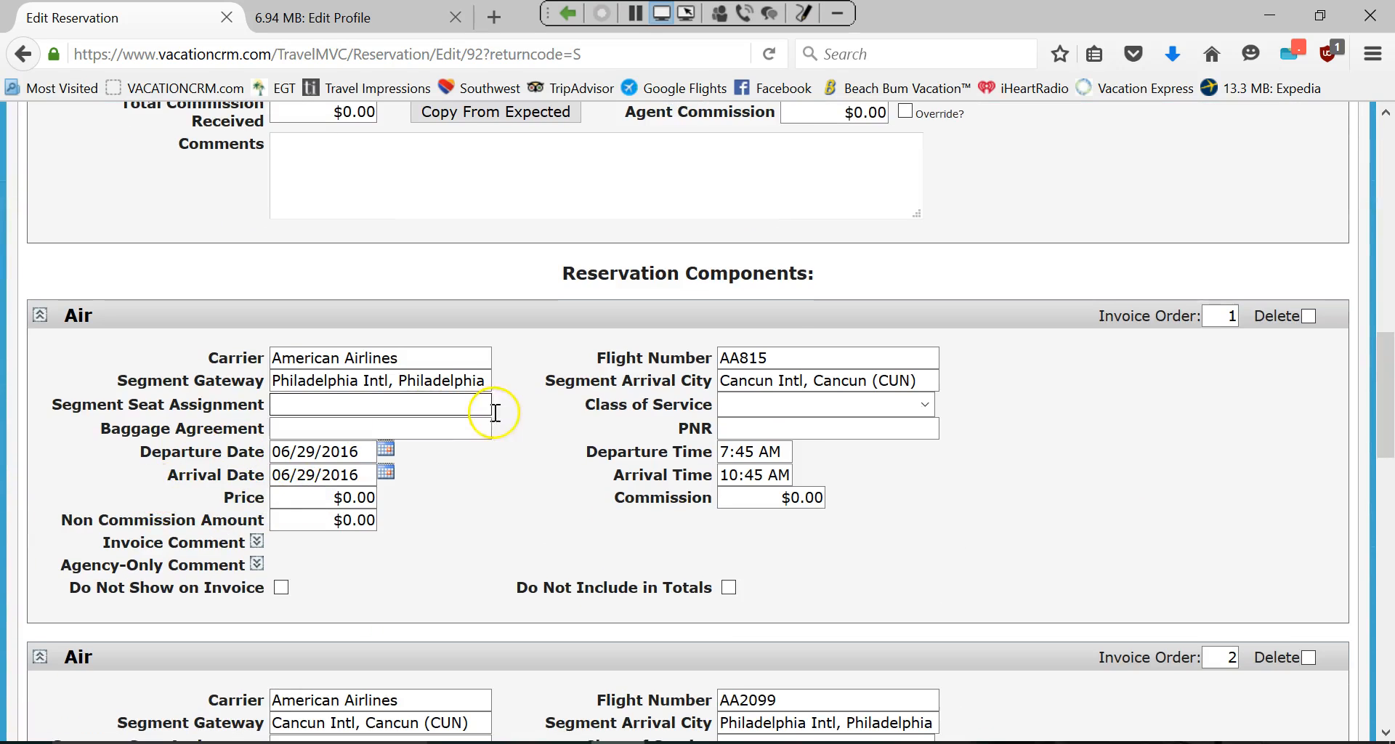
pyautogui.scroll(-6, 492, 408)
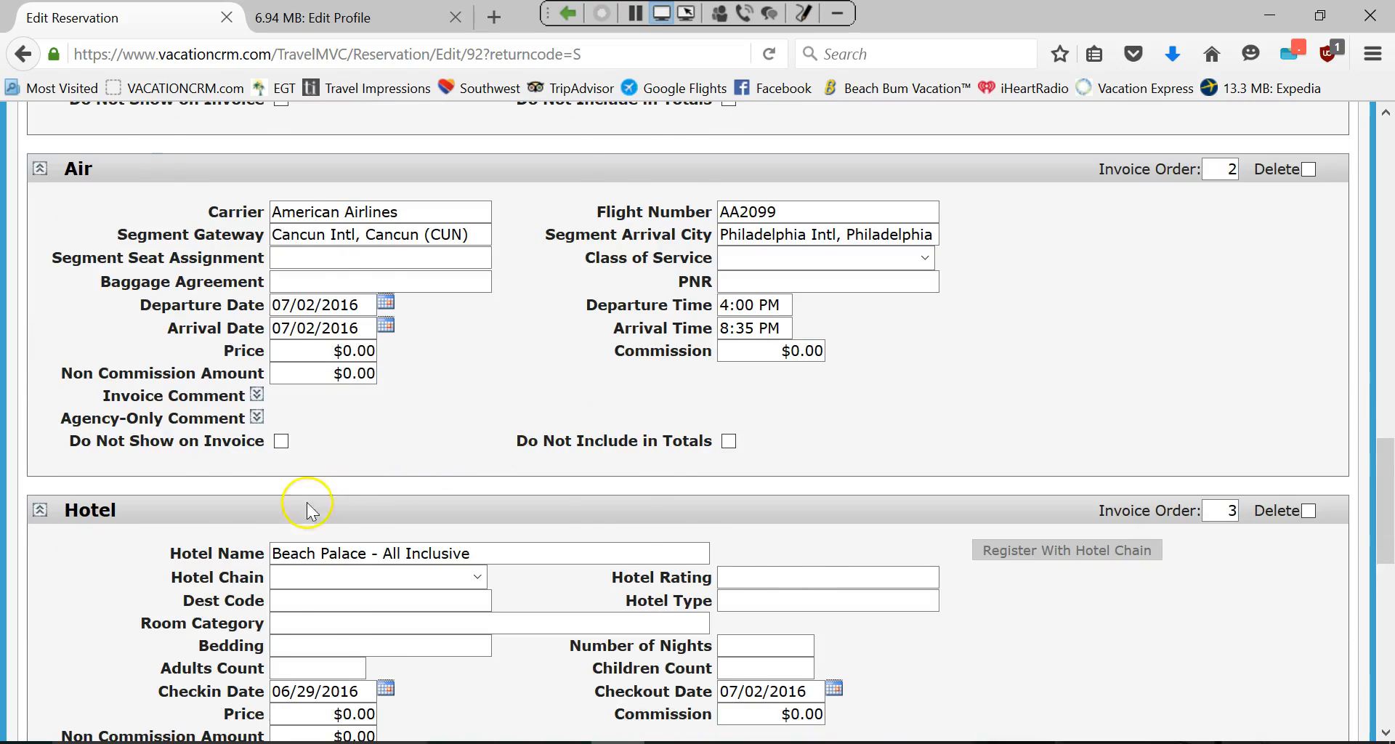
pyautogui.scroll(-2, 308, 504)
pyautogui.scroll(-2, 713, 563)
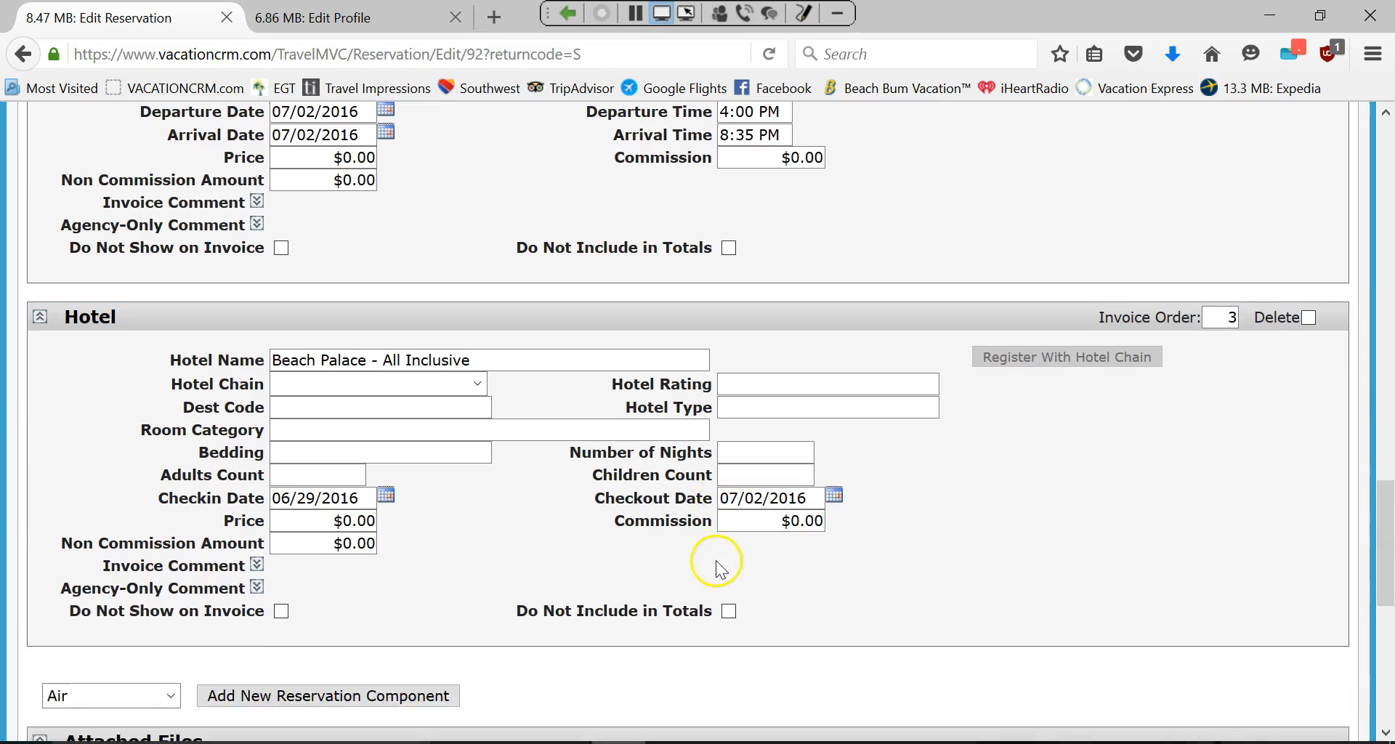
pyautogui.scroll(8, 632, 559)
pyautogui.scroll(8, 624, 560)
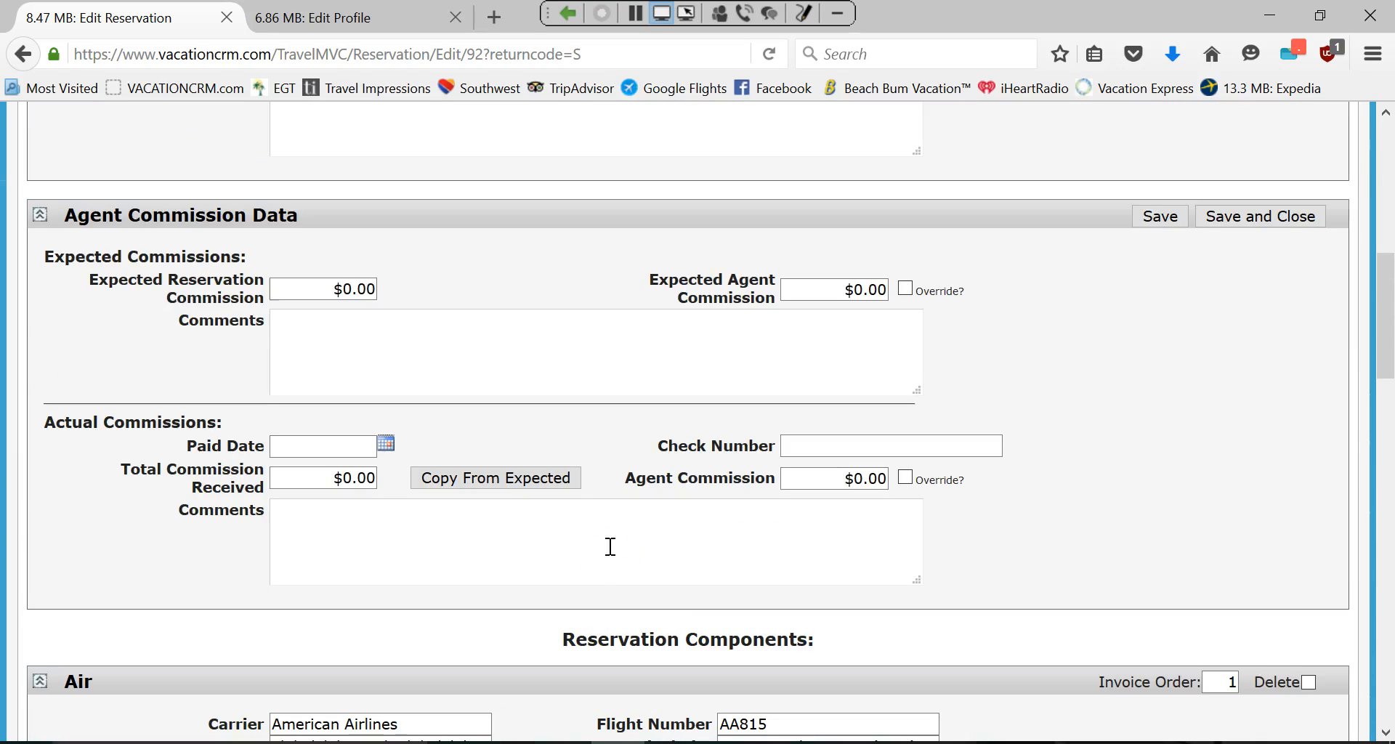
pyautogui.scroll(5, 184, 178)
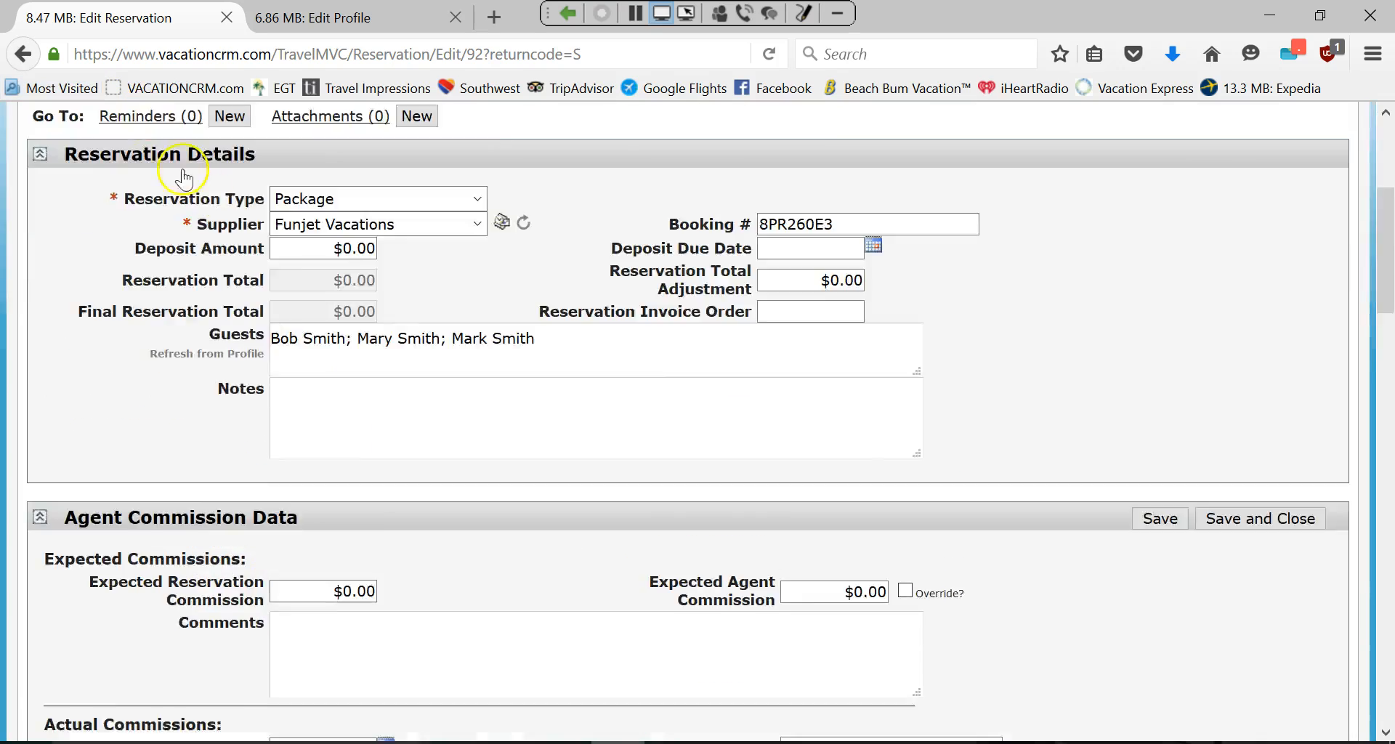
pyautogui.scroll(5, 251, 266)
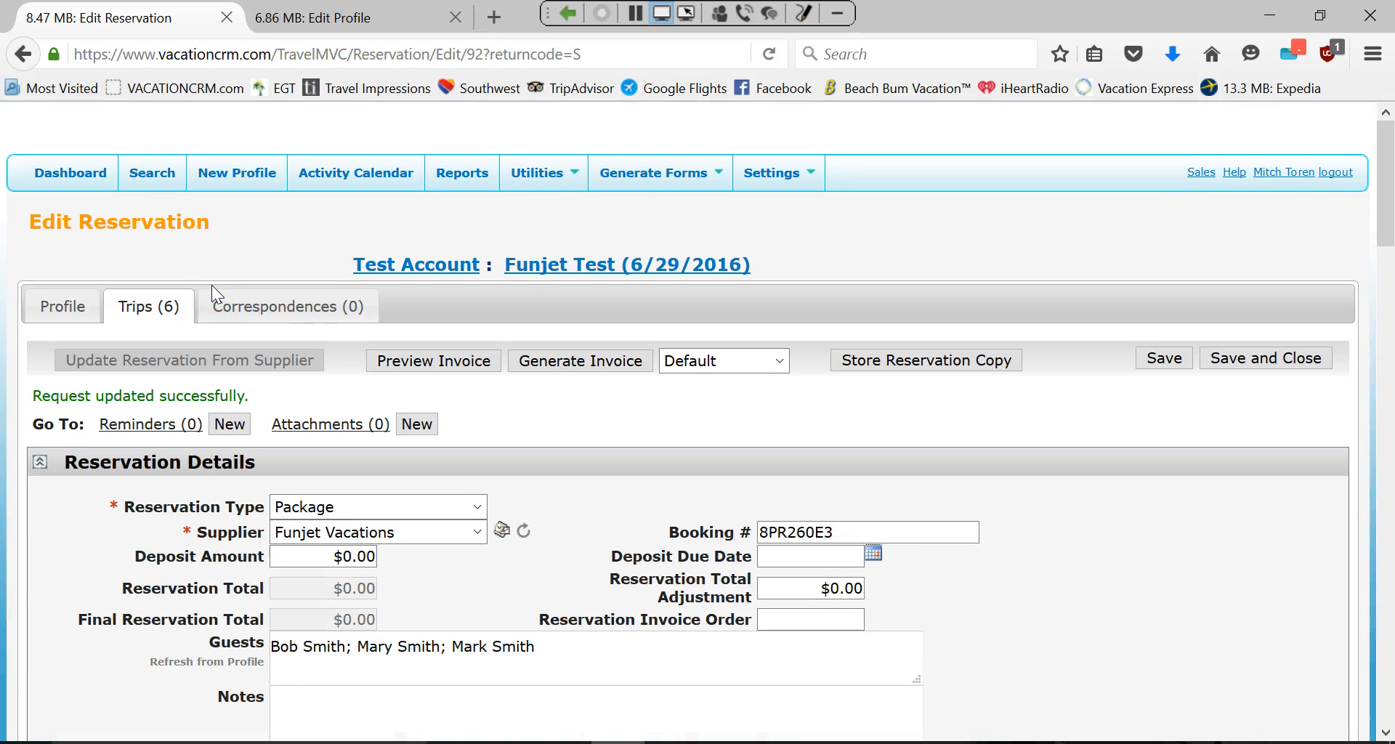
# Open trip ID 156, Funjet Test, from the Trips (6) list.
pyautogui.click(141, 311)
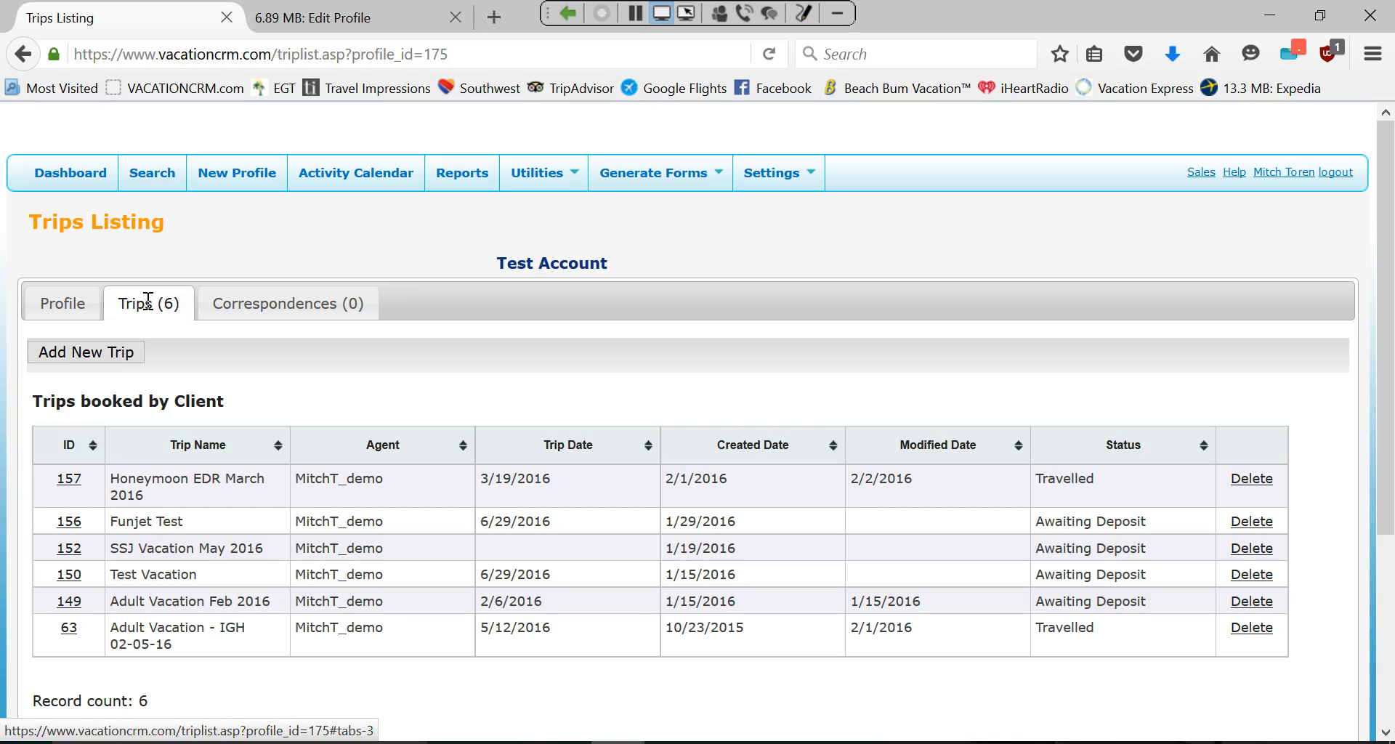
pyautogui.click(74, 520)
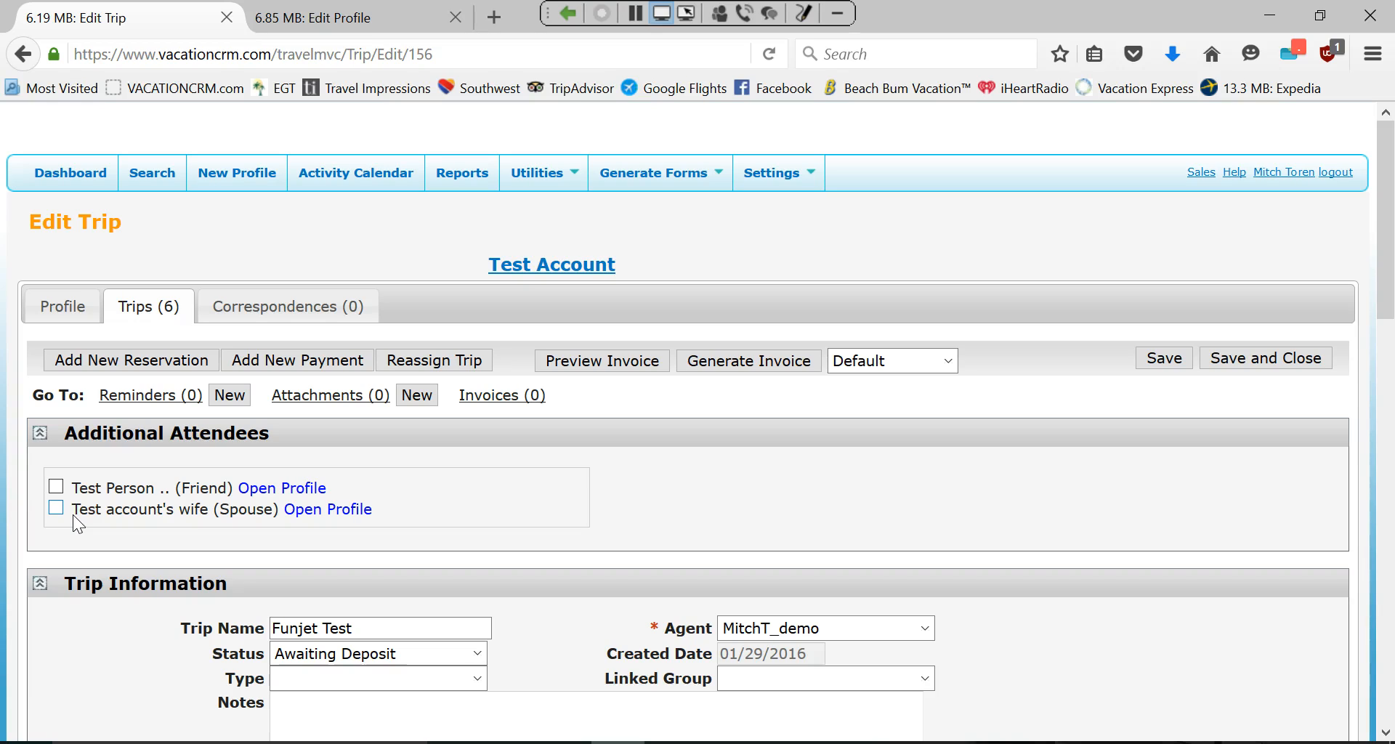
# Switch to the Funjet reservation confirmation email and scroll back up to its top.
pyautogui.click(542, 735)
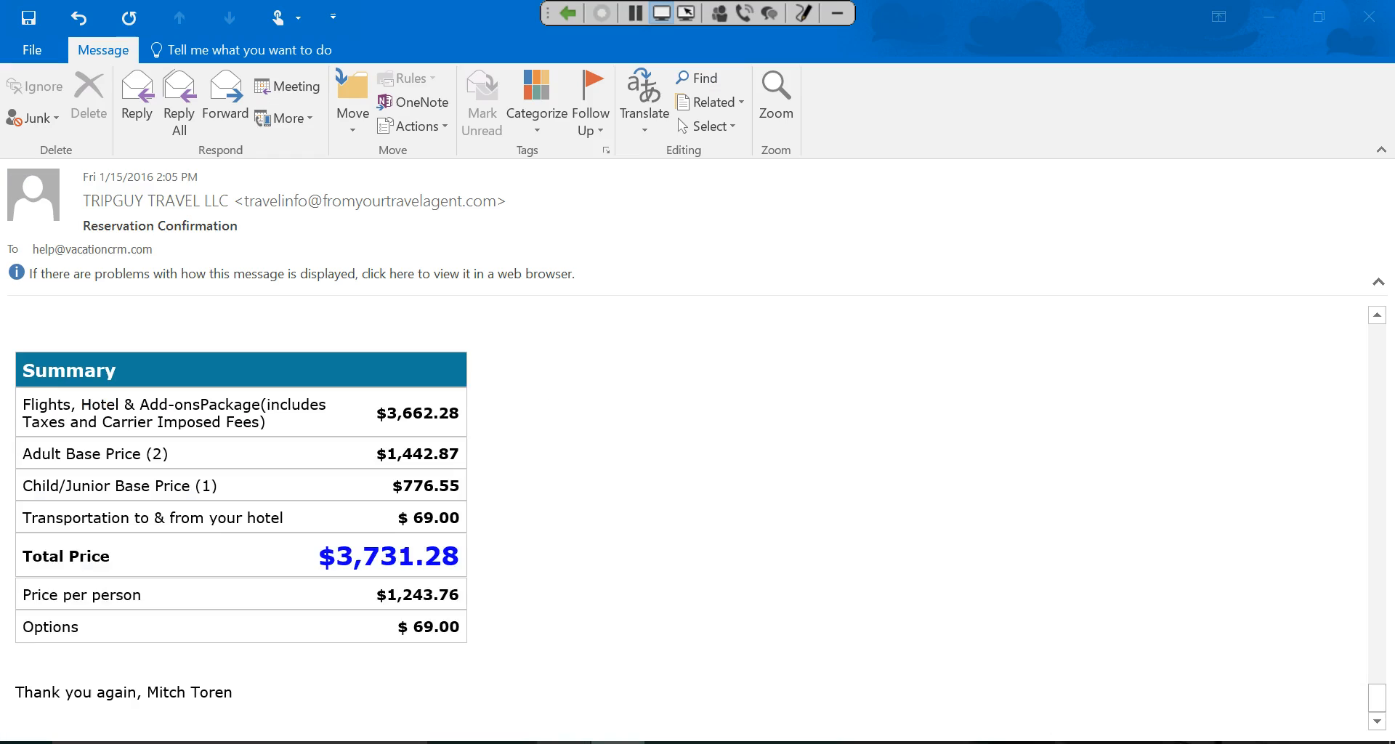
pyautogui.scroll(6, 426, 499)
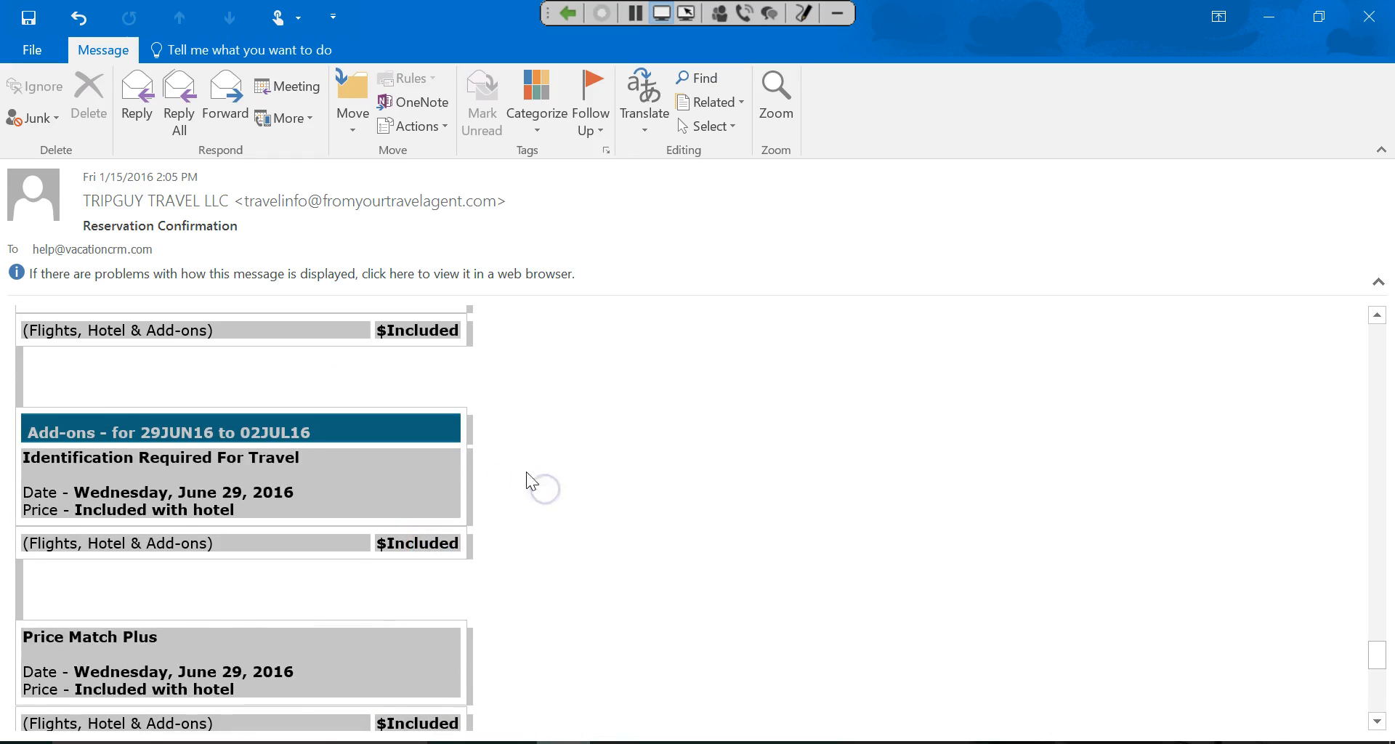
pyautogui.scroll(10, 544, 465)
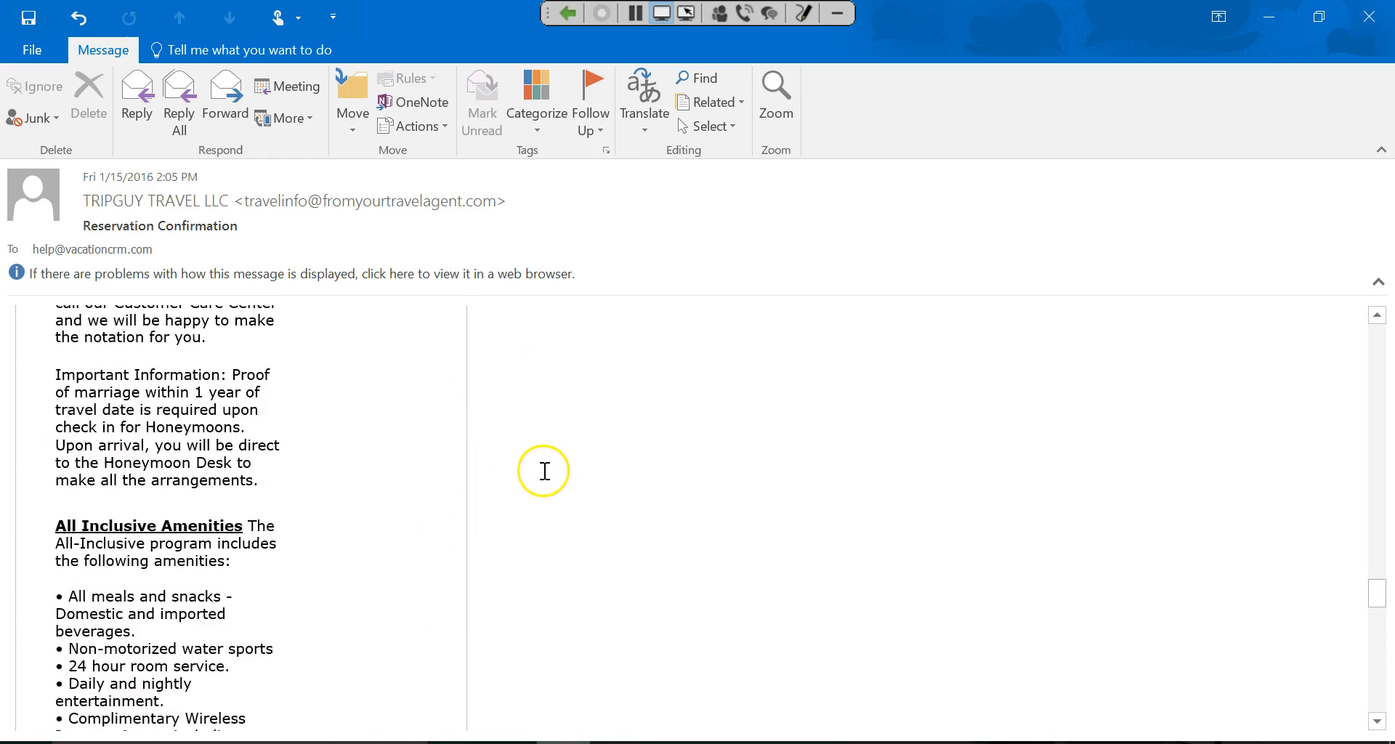
pyautogui.scroll(5, 520, 486)
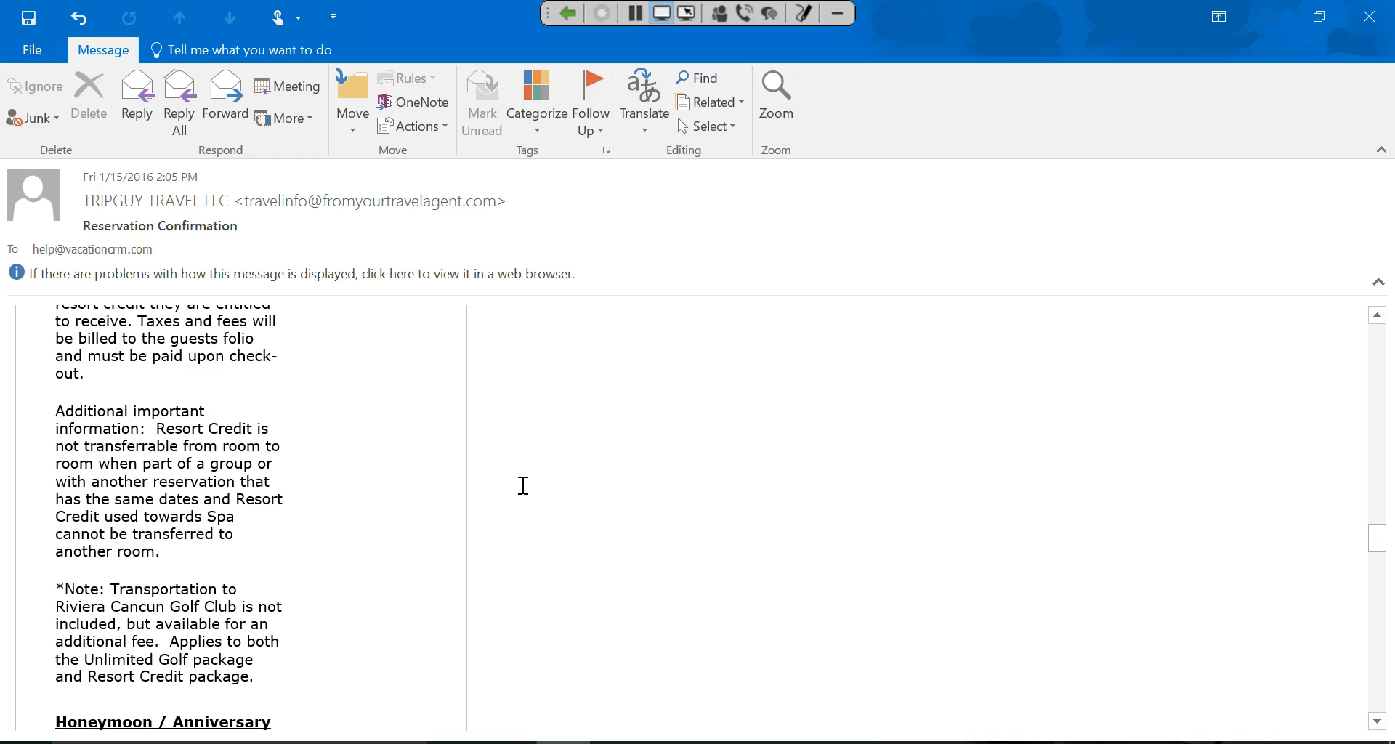
pyautogui.scroll(15, 385, 480)
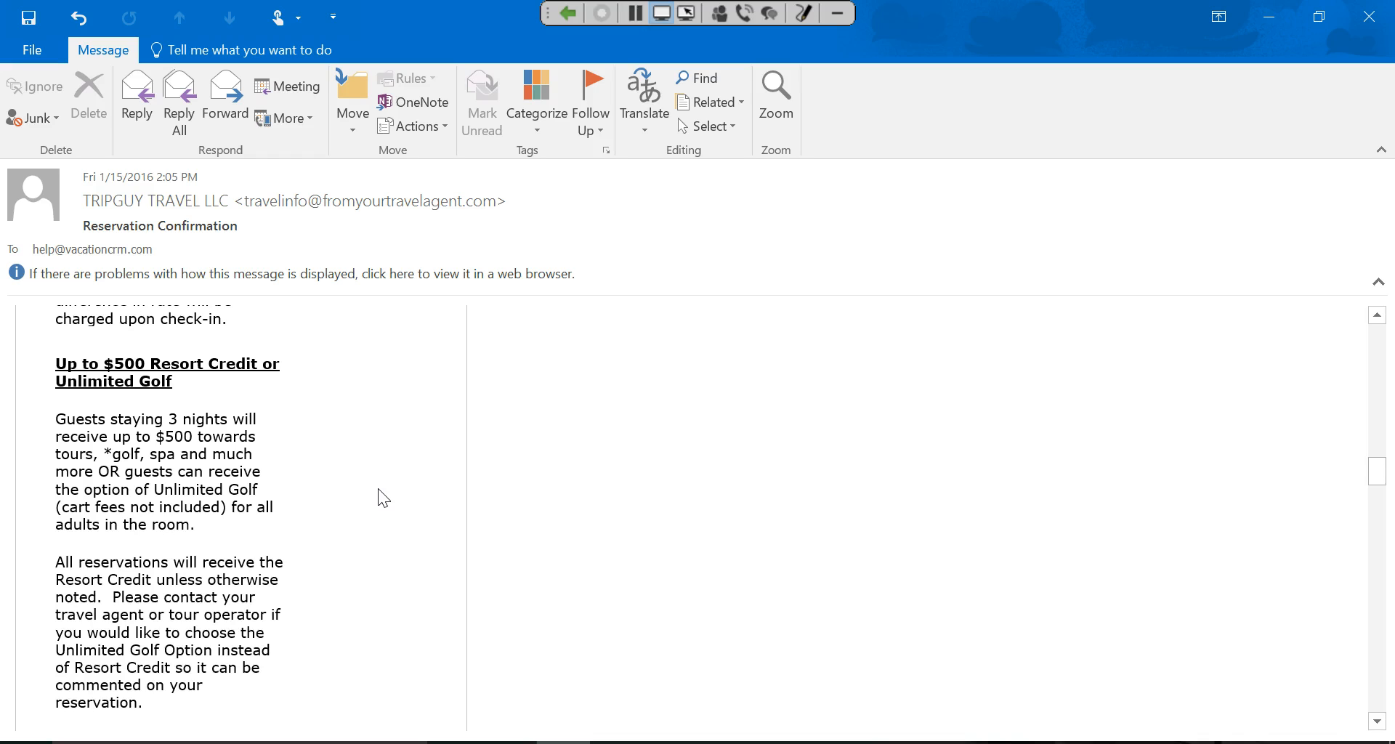
pyautogui.scroll(15, 379, 491)
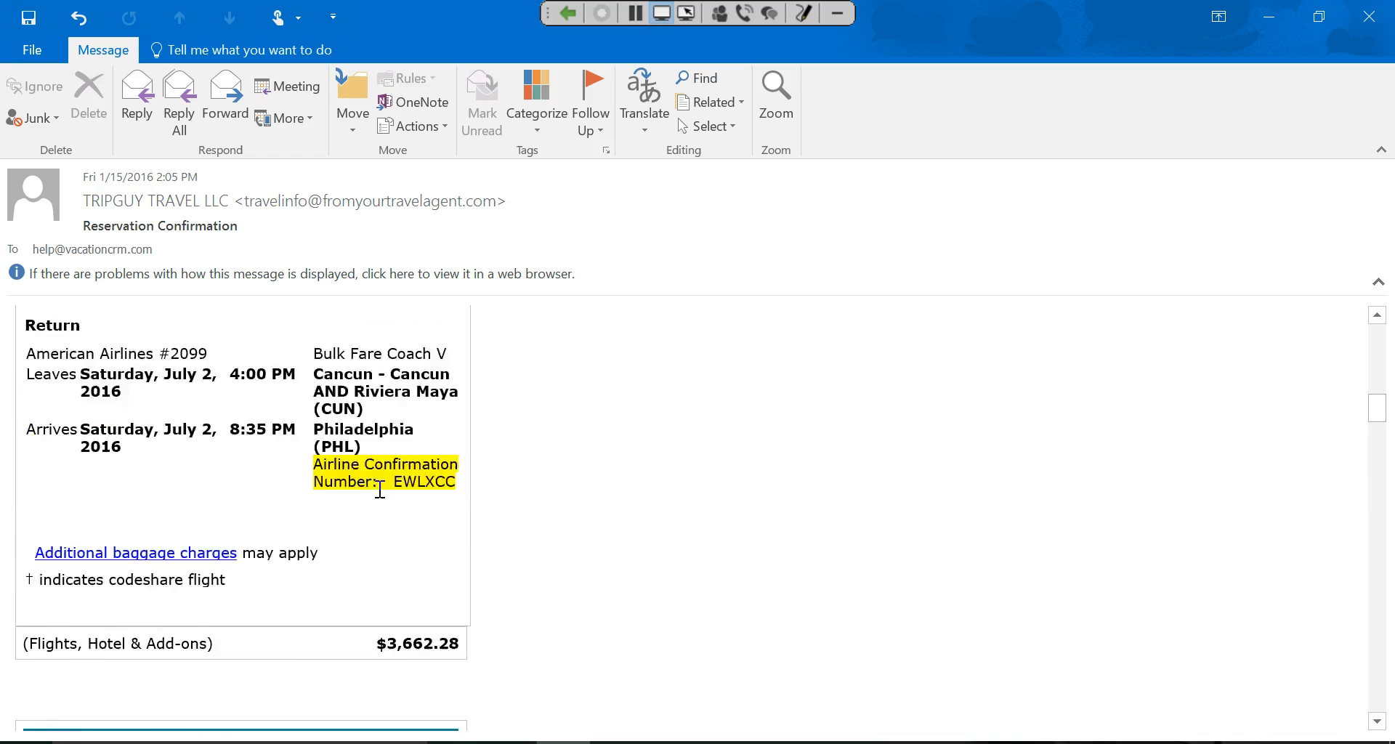
pyautogui.scroll(10, 380, 489)
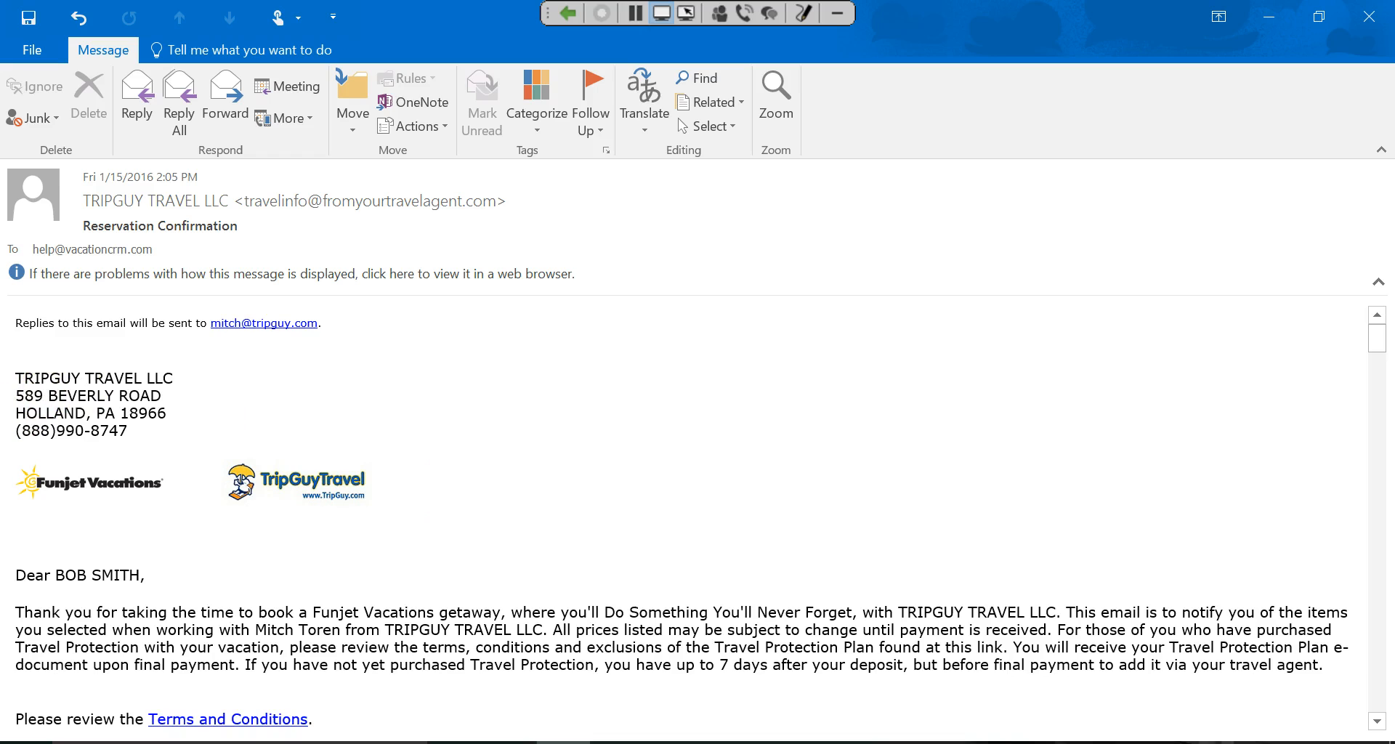
# Hide Outlook and start a new Package reservation on the Funjet Test trip.
pyautogui.click(1268, 16)
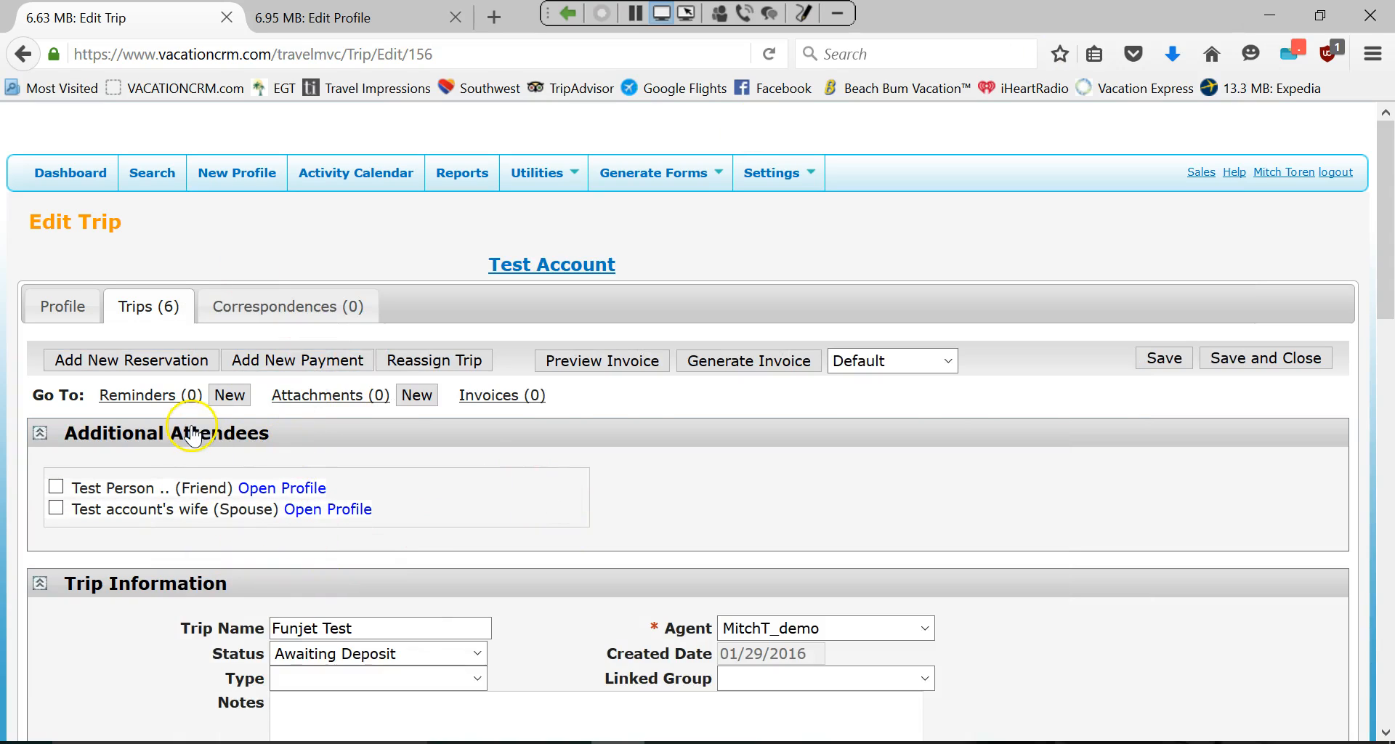
pyautogui.click(138, 361)
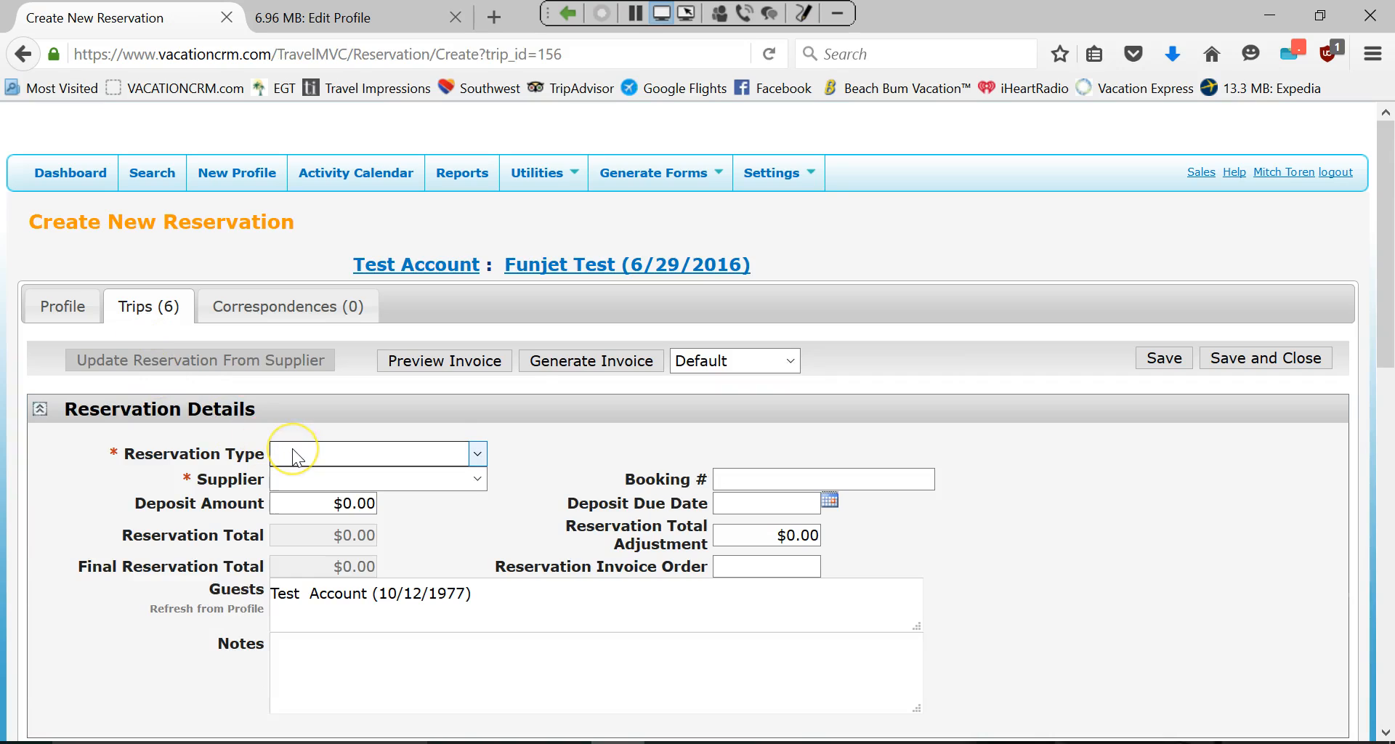
pyautogui.click(295, 455)
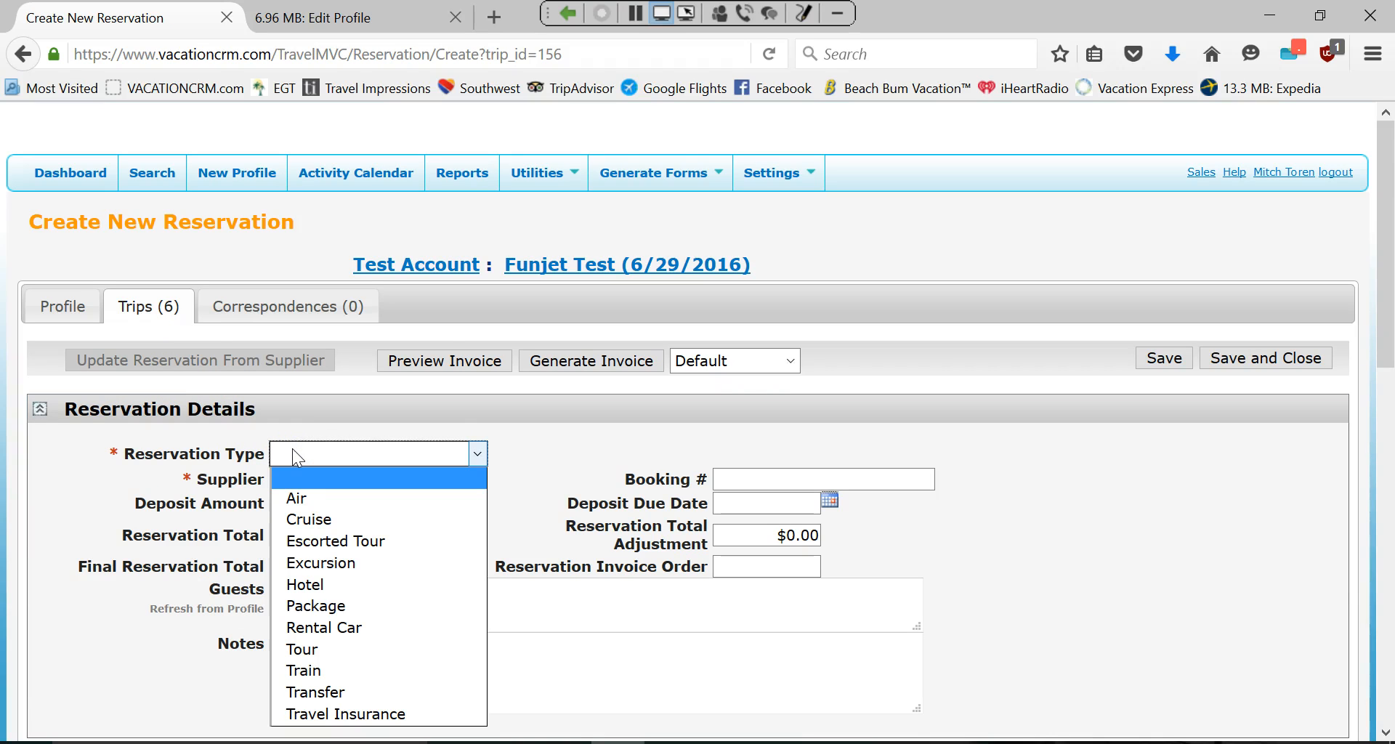
pyautogui.click(304, 606)
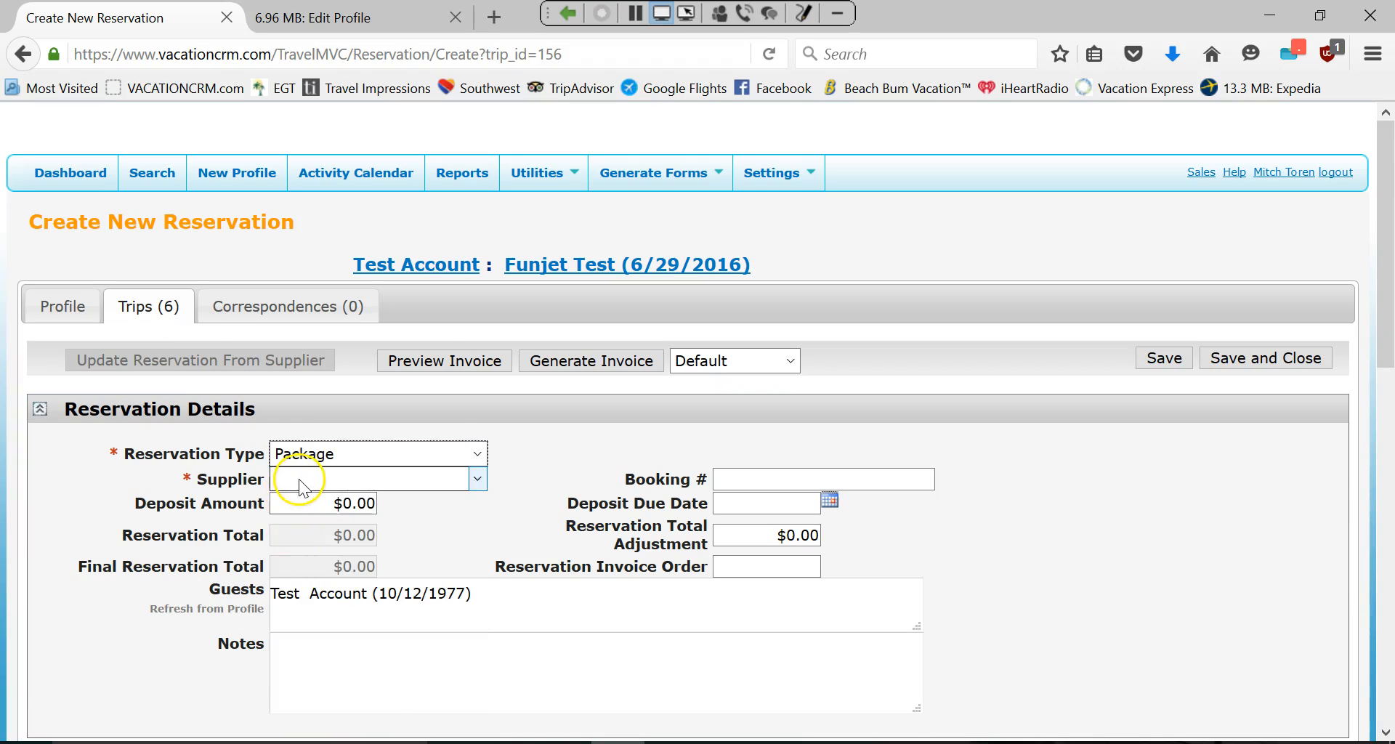
# Set the supplier to Funjet Vacations, correcting an accidental Exclusive Group Travel choice.
pyautogui.click(479, 481)
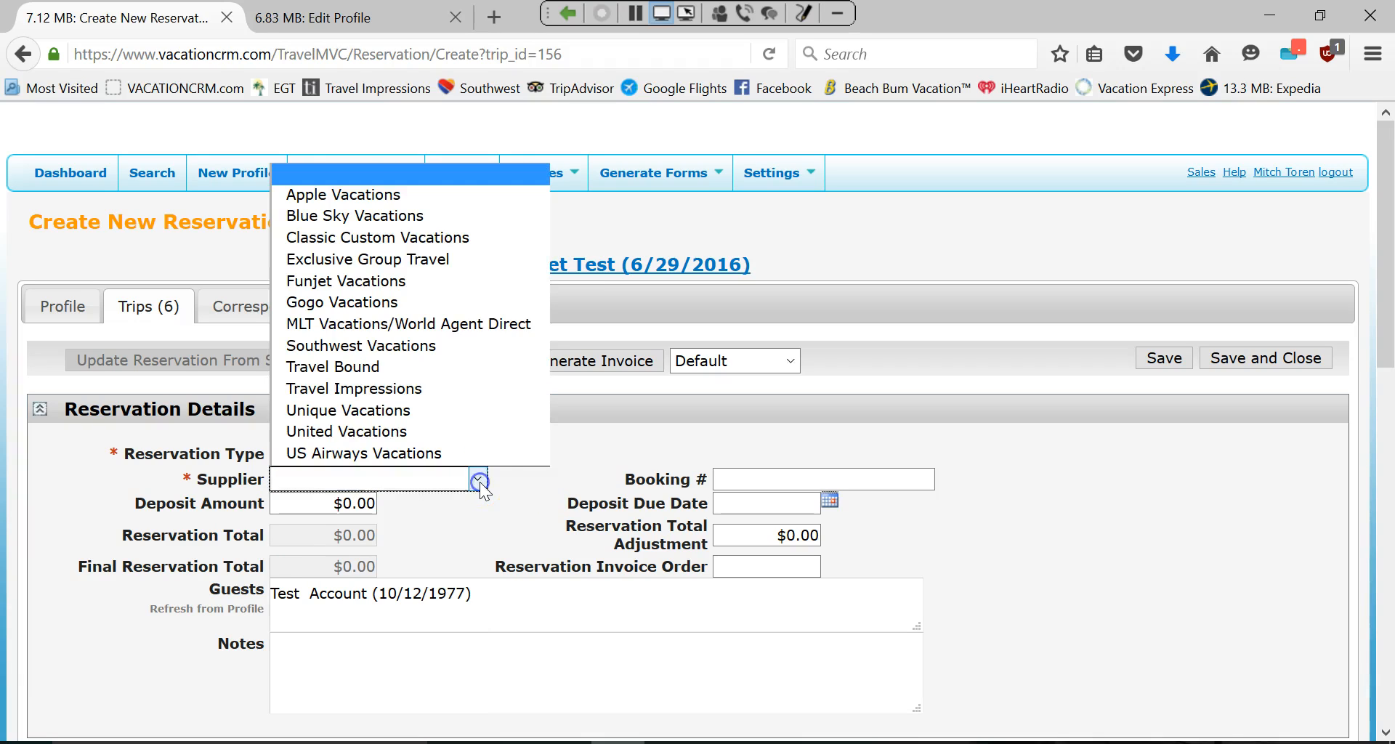
pyautogui.click(348, 280)
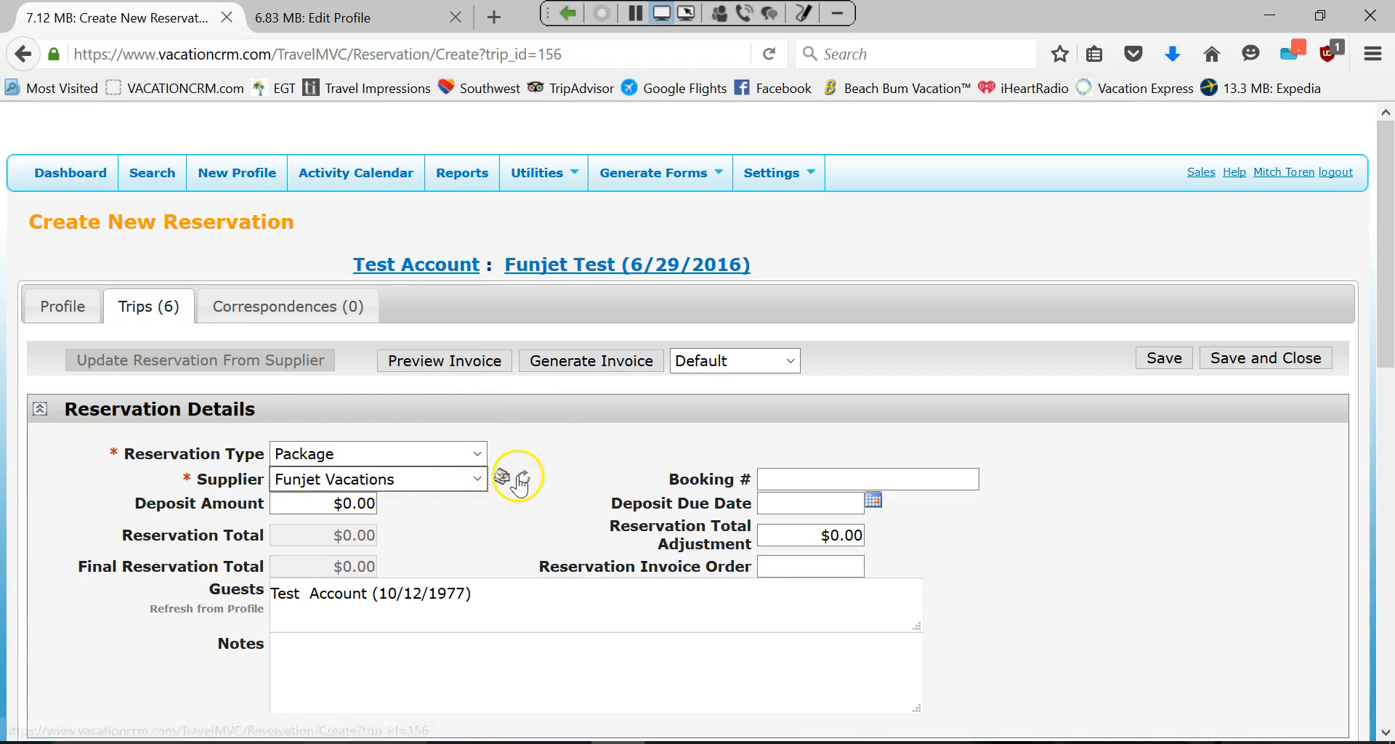
pyautogui.click(476, 479)
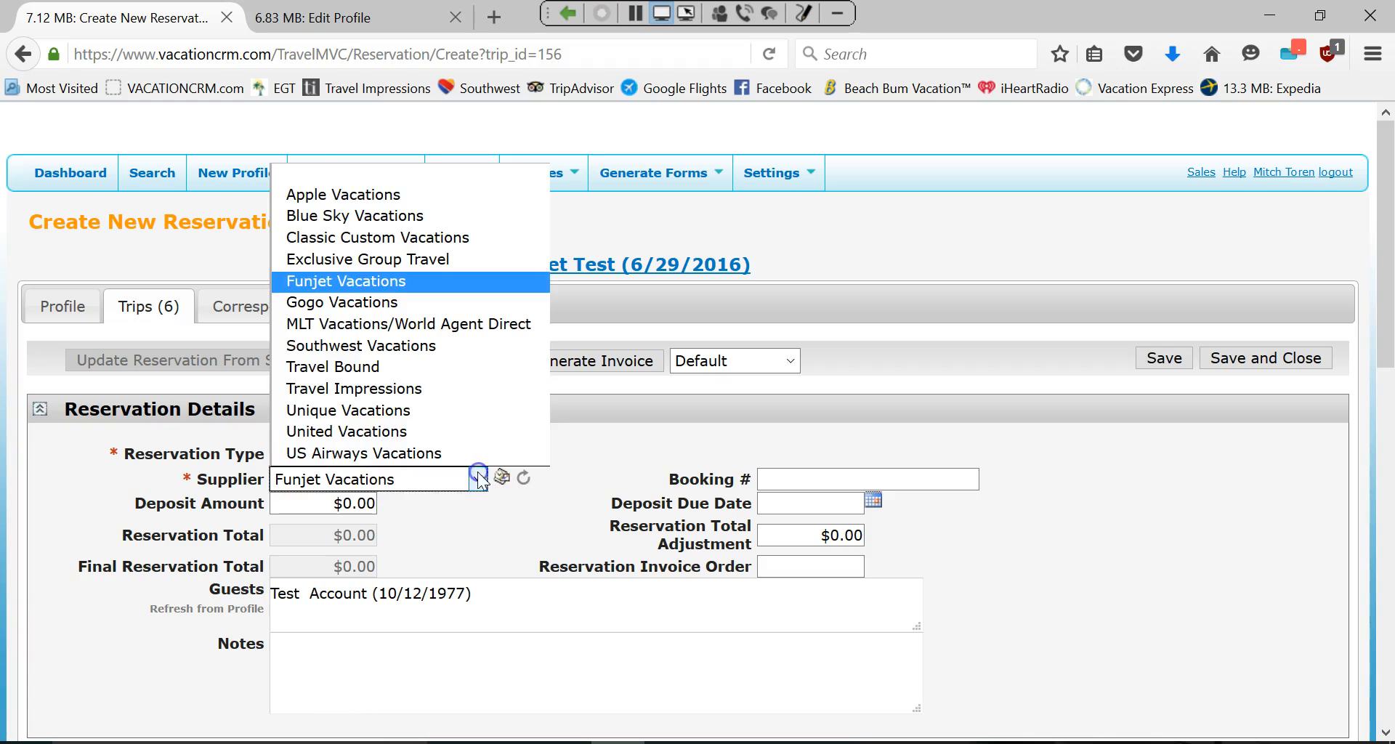
pyautogui.click(373, 259)
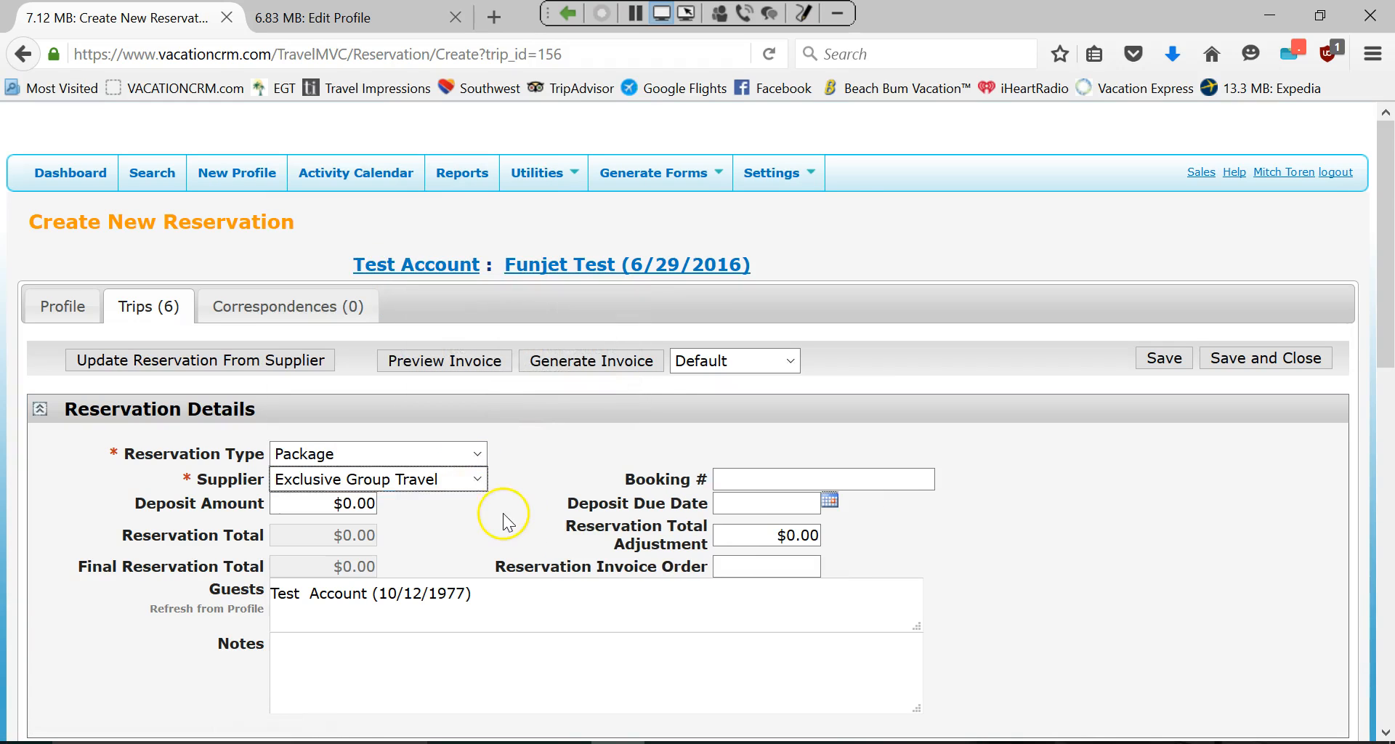
pyautogui.click(476, 478)
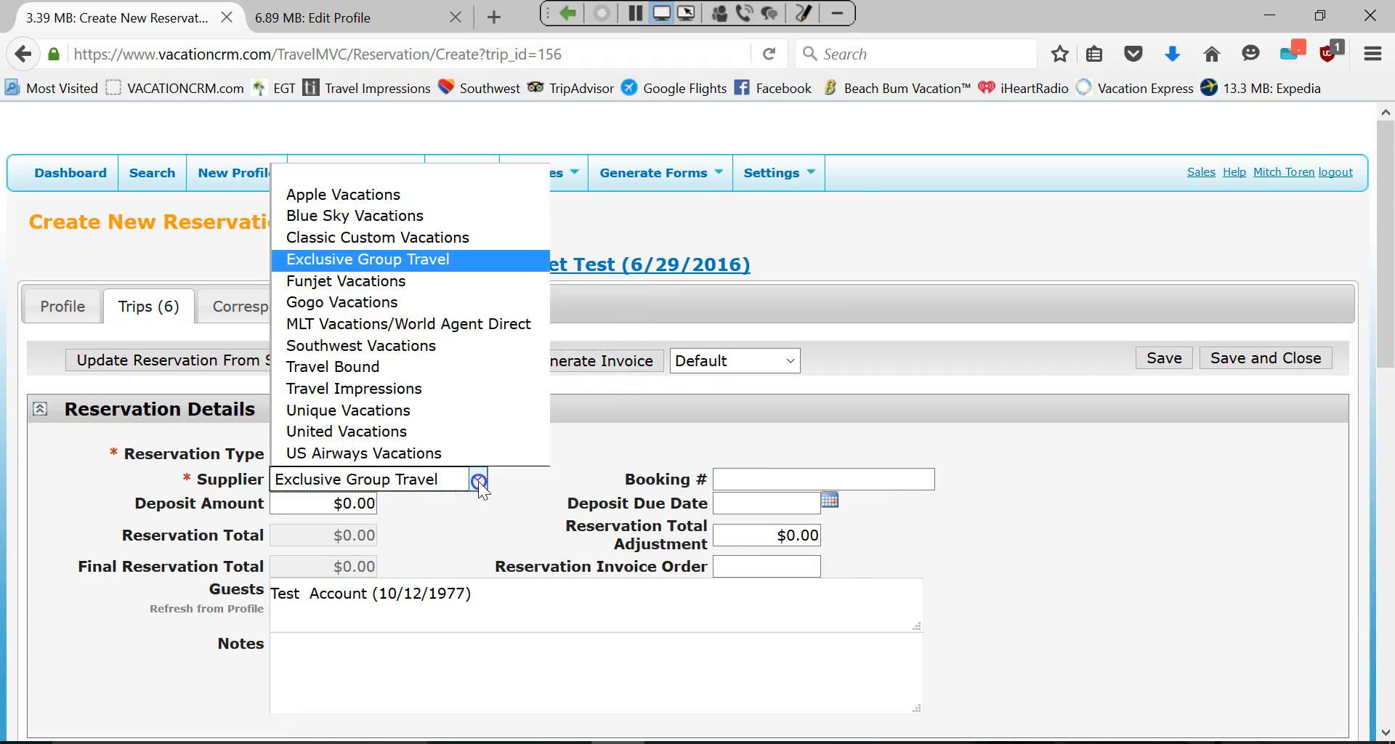
pyautogui.click(297, 280)
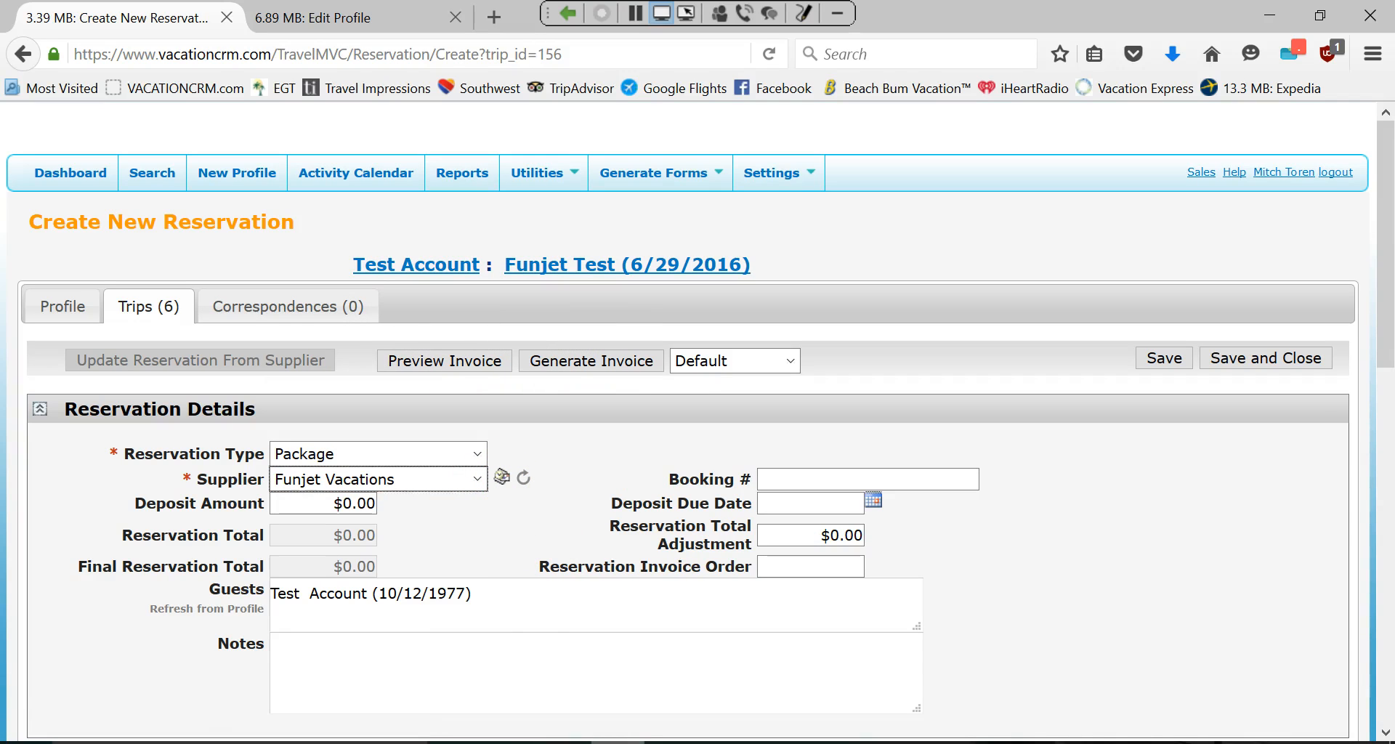
pyautogui.click(564, 742)
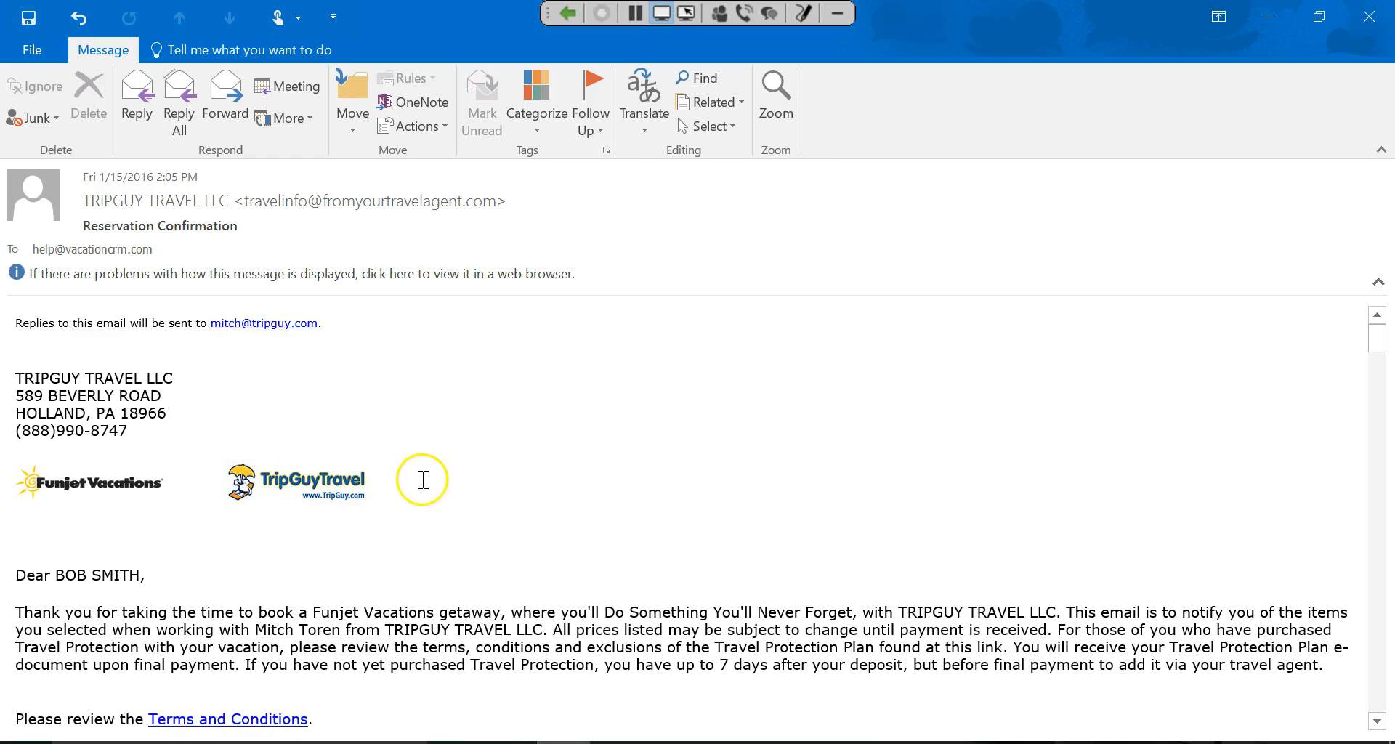
pyautogui.scroll(-3, 424, 480)
pyautogui.doubleClick(182, 569)
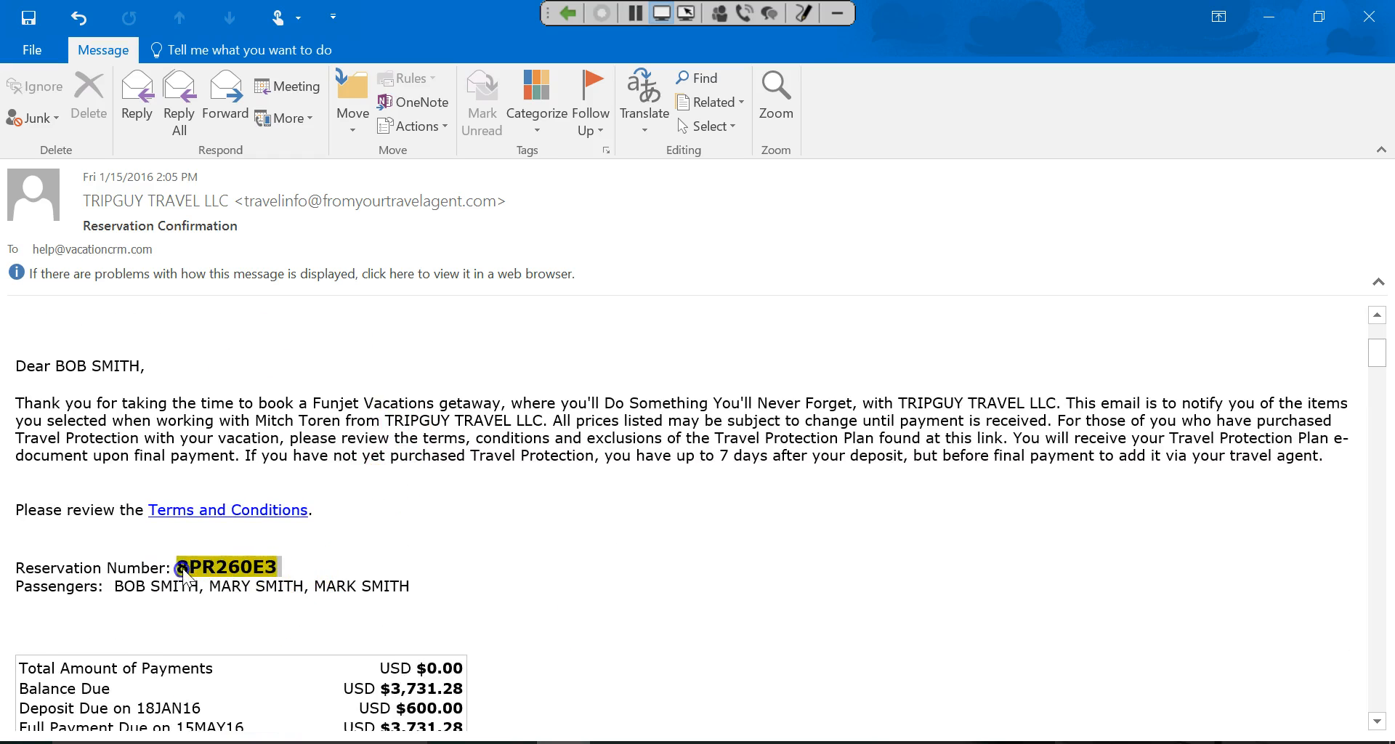
pyautogui.rightClick(183, 571)
pyautogui.click(235, 578)
pyautogui.hotkey('alt', 'Tab')
pyautogui.click(814, 482)
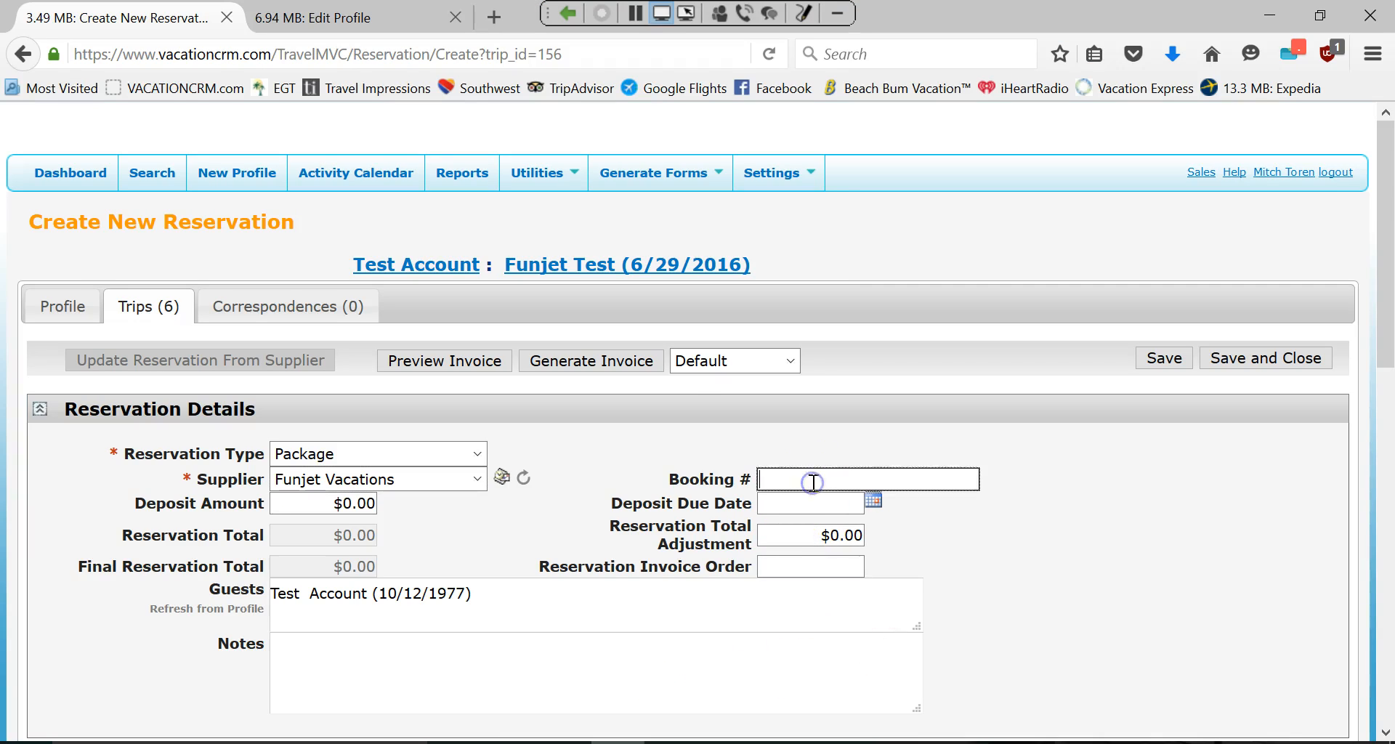
pyautogui.hotkey('ctrl', 'v')
pyautogui.click(1038, 474)
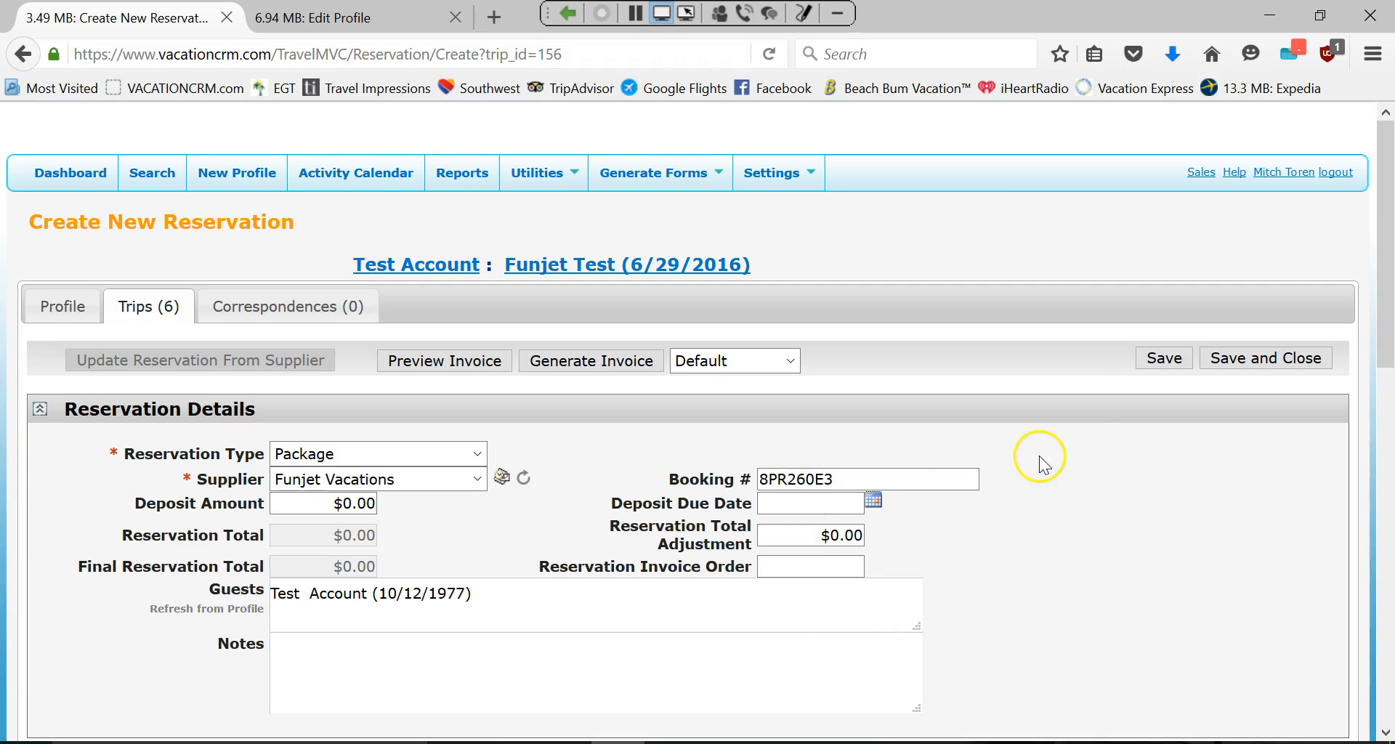
pyautogui.click(1161, 358)
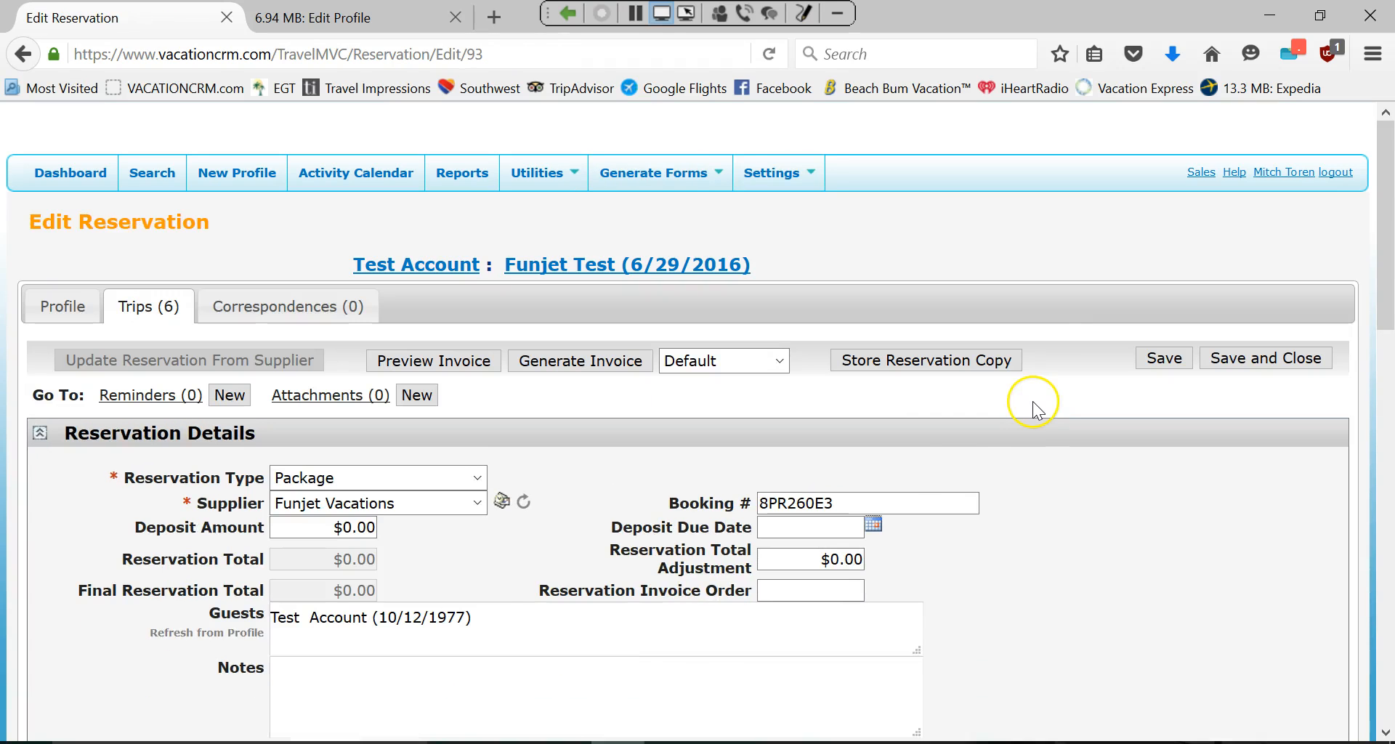
# Start a new email for the reservation and copy the confirmation text from Outlook.
pyautogui.click(501, 503)
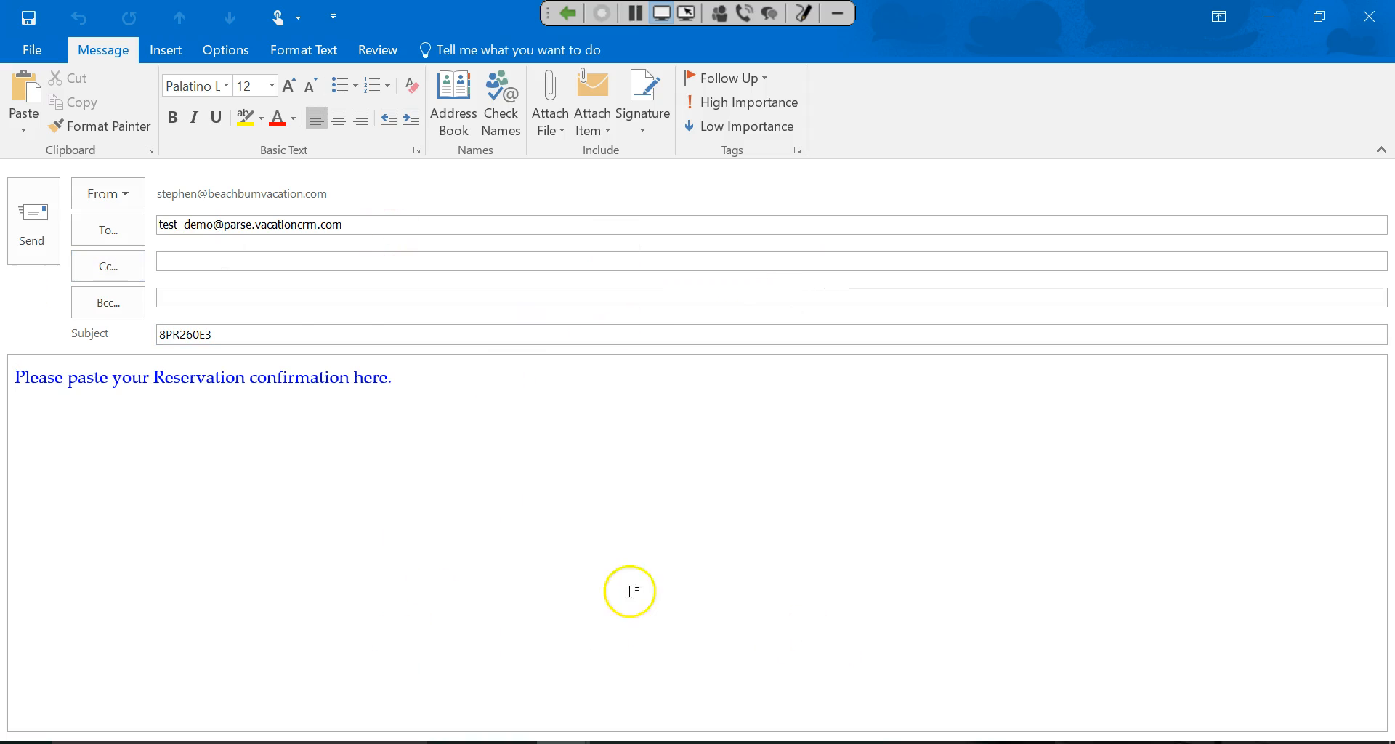
pyautogui.moveTo(392, 225); pyautogui.dragTo(93, 223)
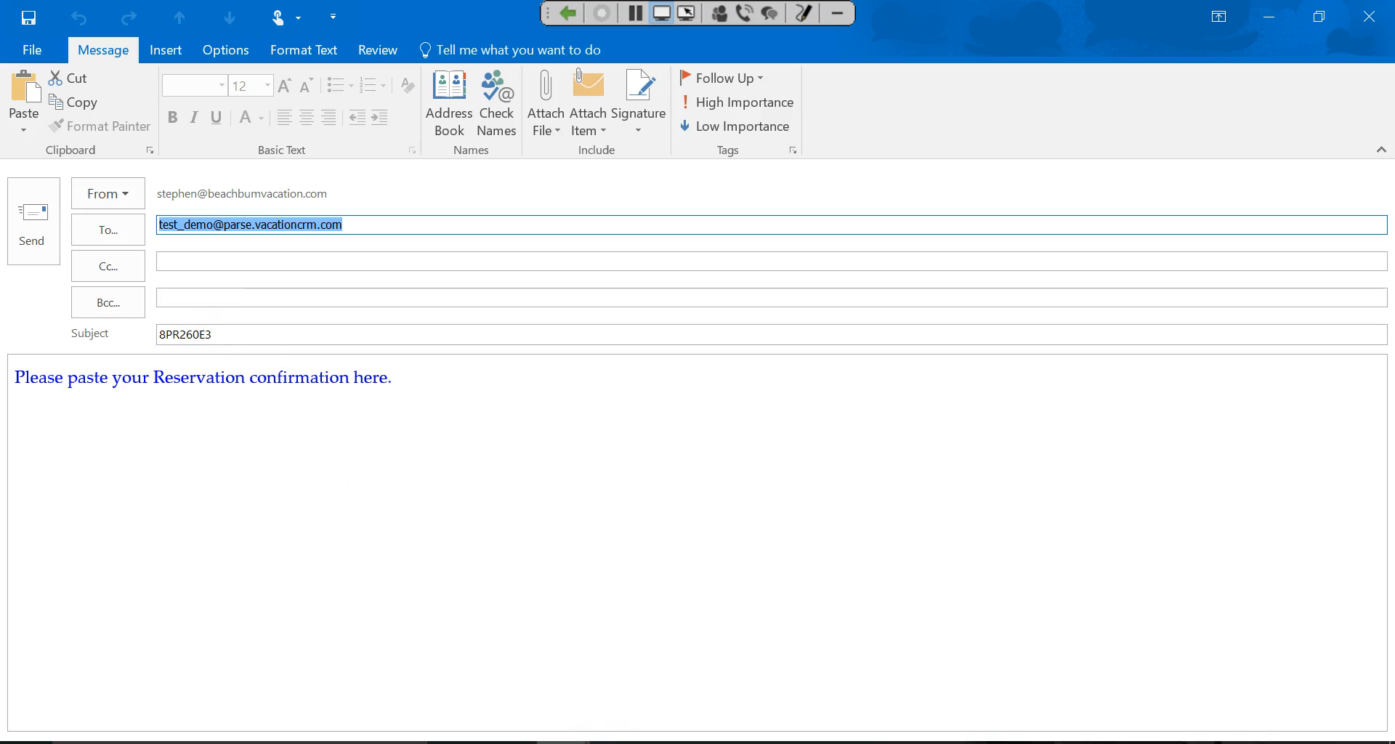
pyautogui.click(626, 742)
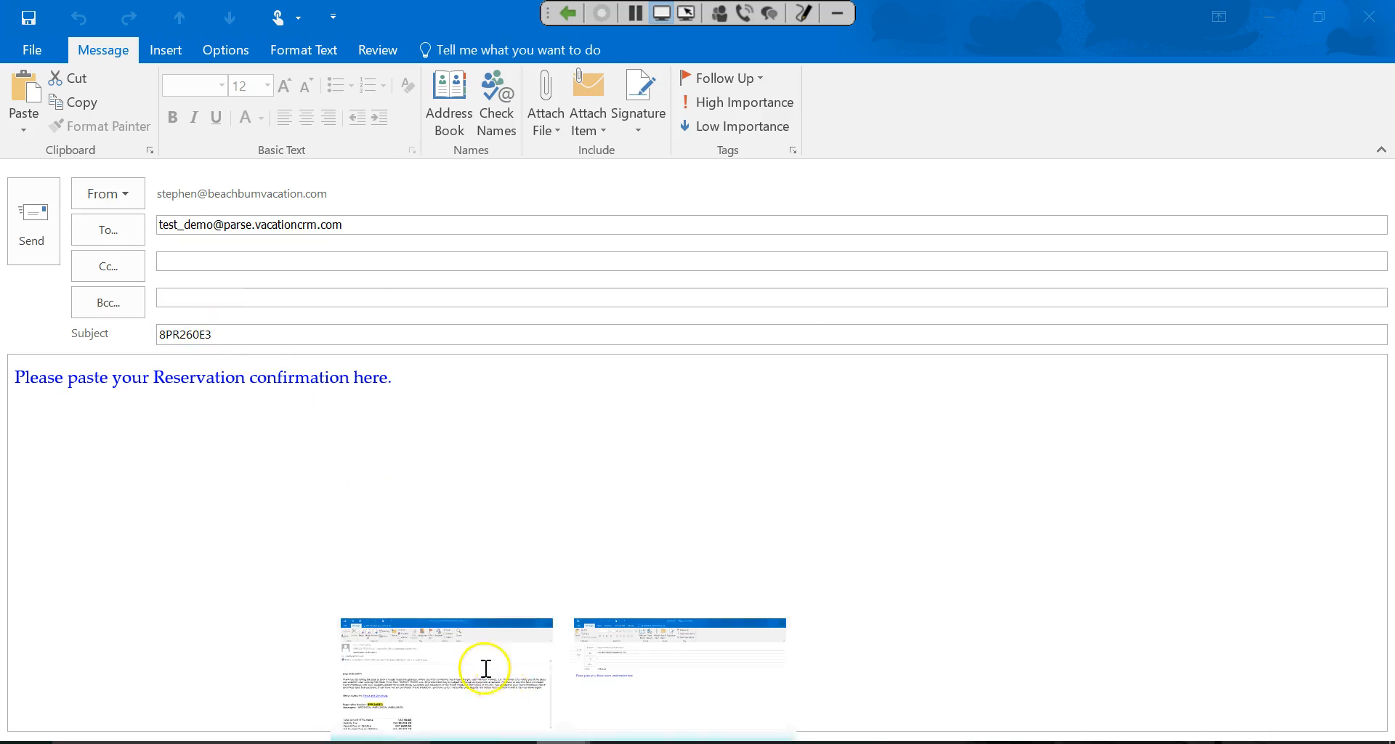
pyautogui.click(486, 664)
pyautogui.scroll(-10, 25, 363)
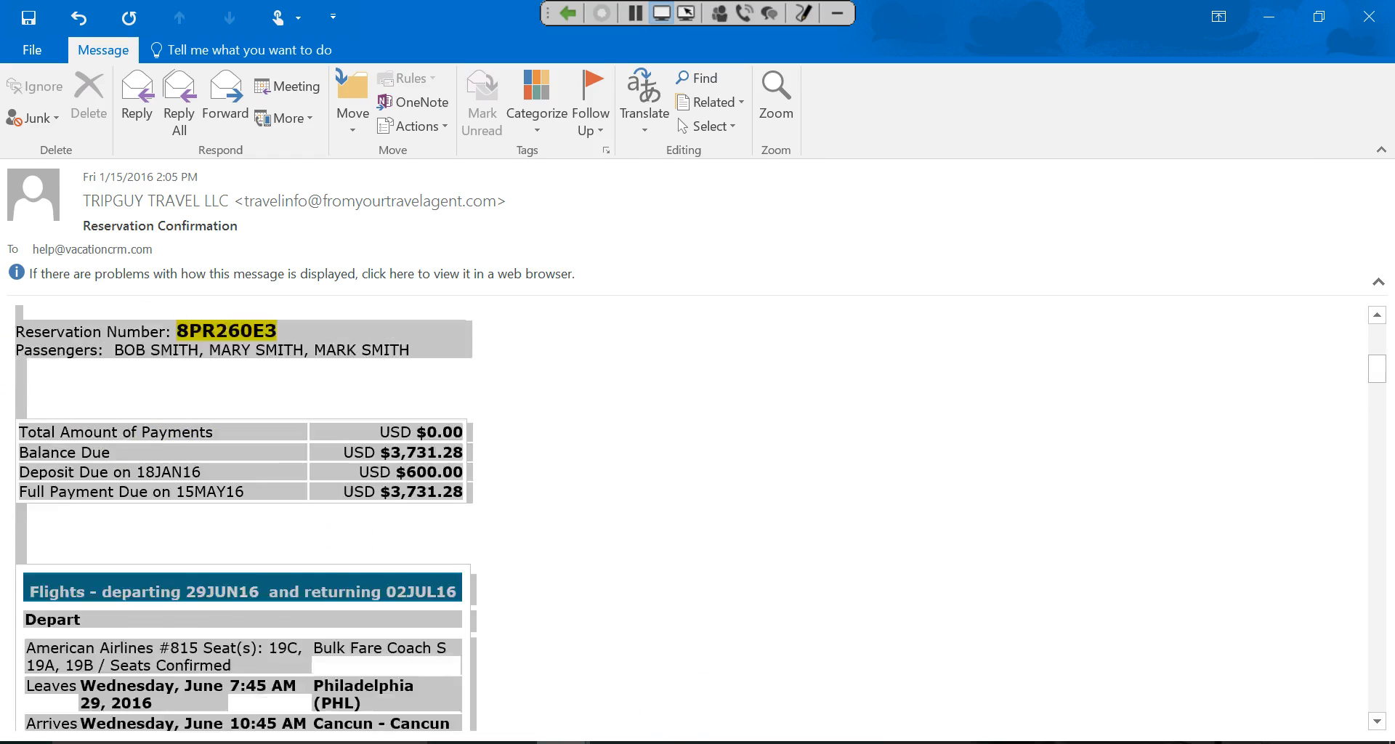
pyautogui.scroll(-15, 244, 517)
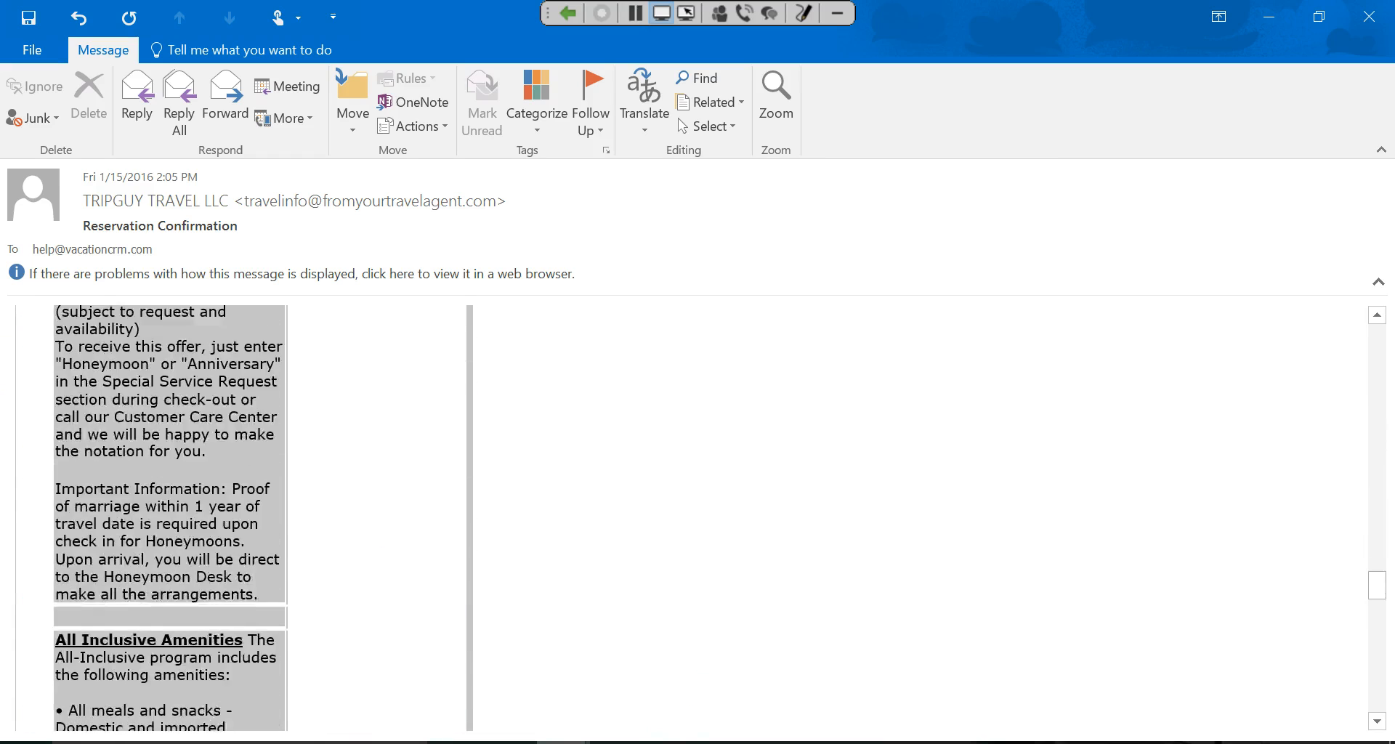
pyautogui.scroll(-10, 504, 604)
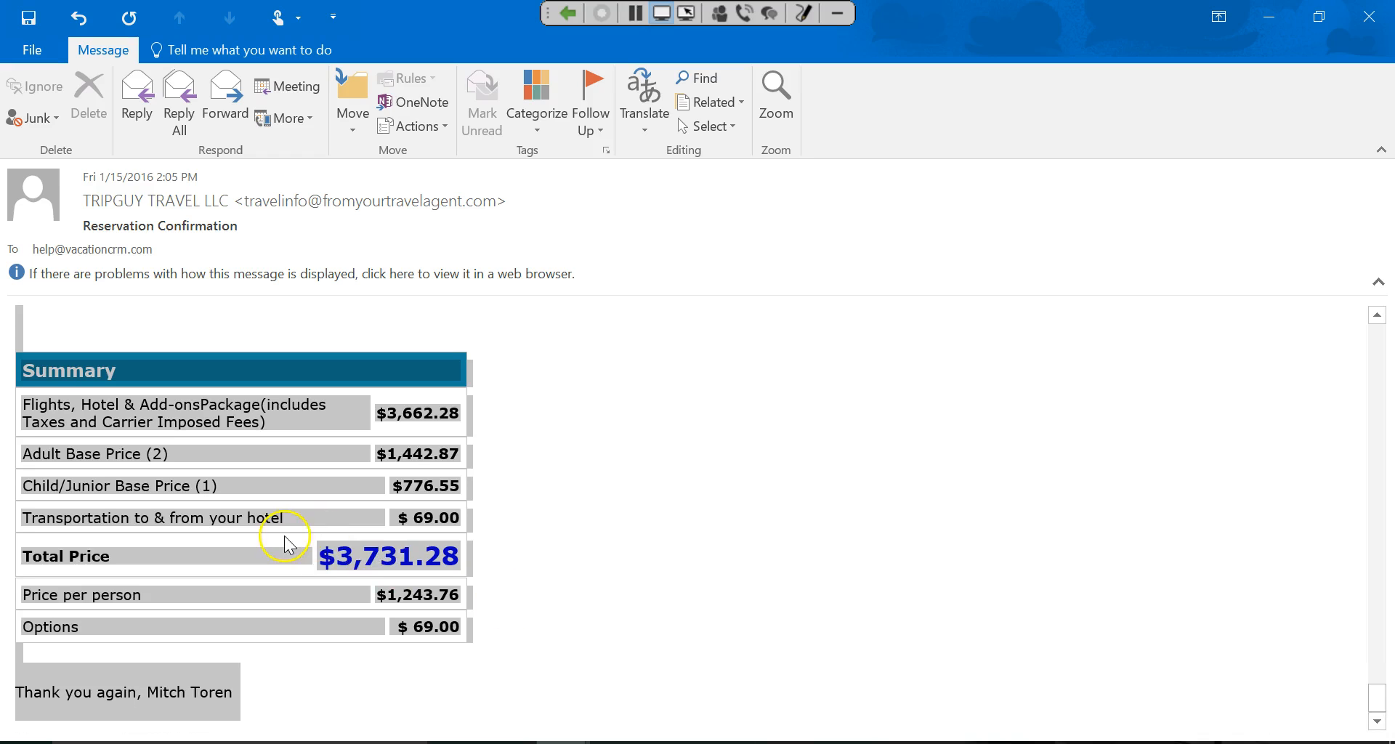
pyautogui.rightClick(286, 539)
pyautogui.click(313, 551)
# Clear the placeholder text from the new message body.
pyautogui.click(1270, 16)
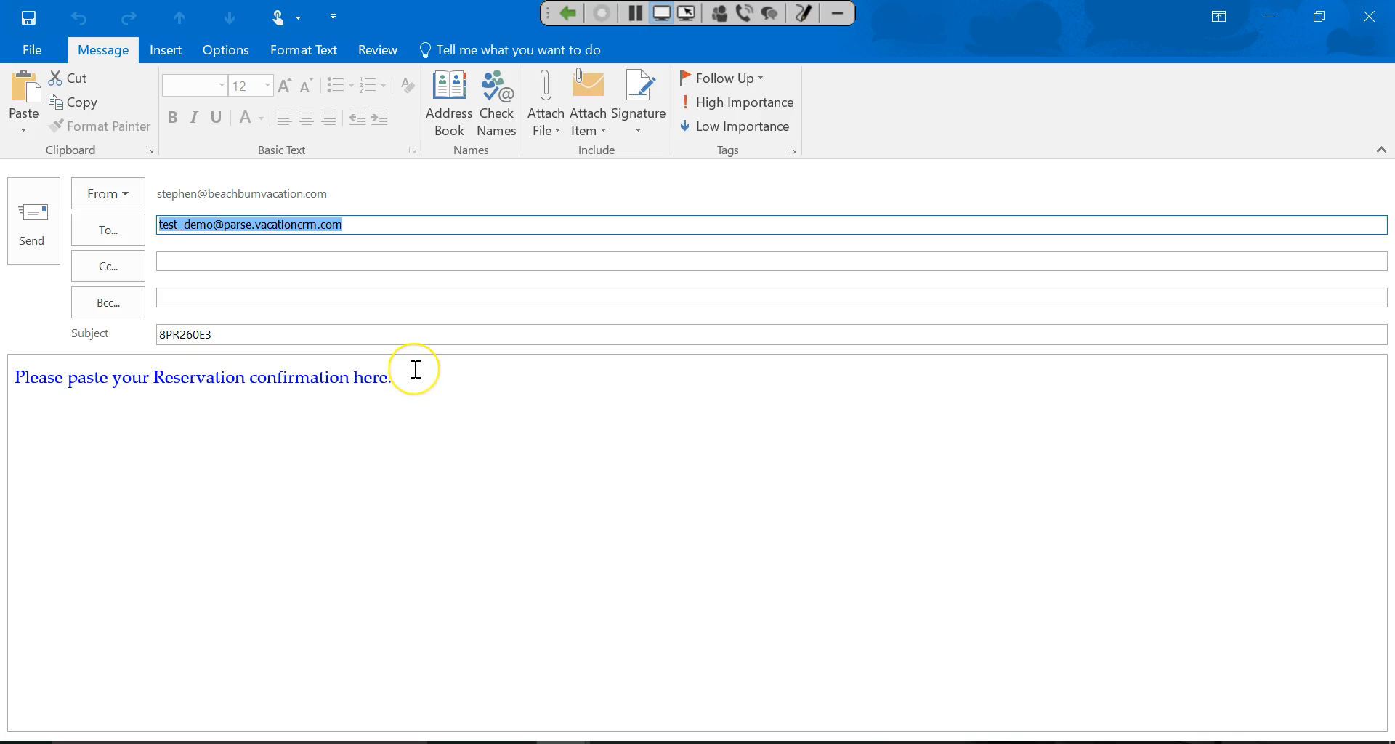
pyautogui.moveTo(415, 370); pyautogui.dragTo(16, 377)
pyautogui.press('Delete')
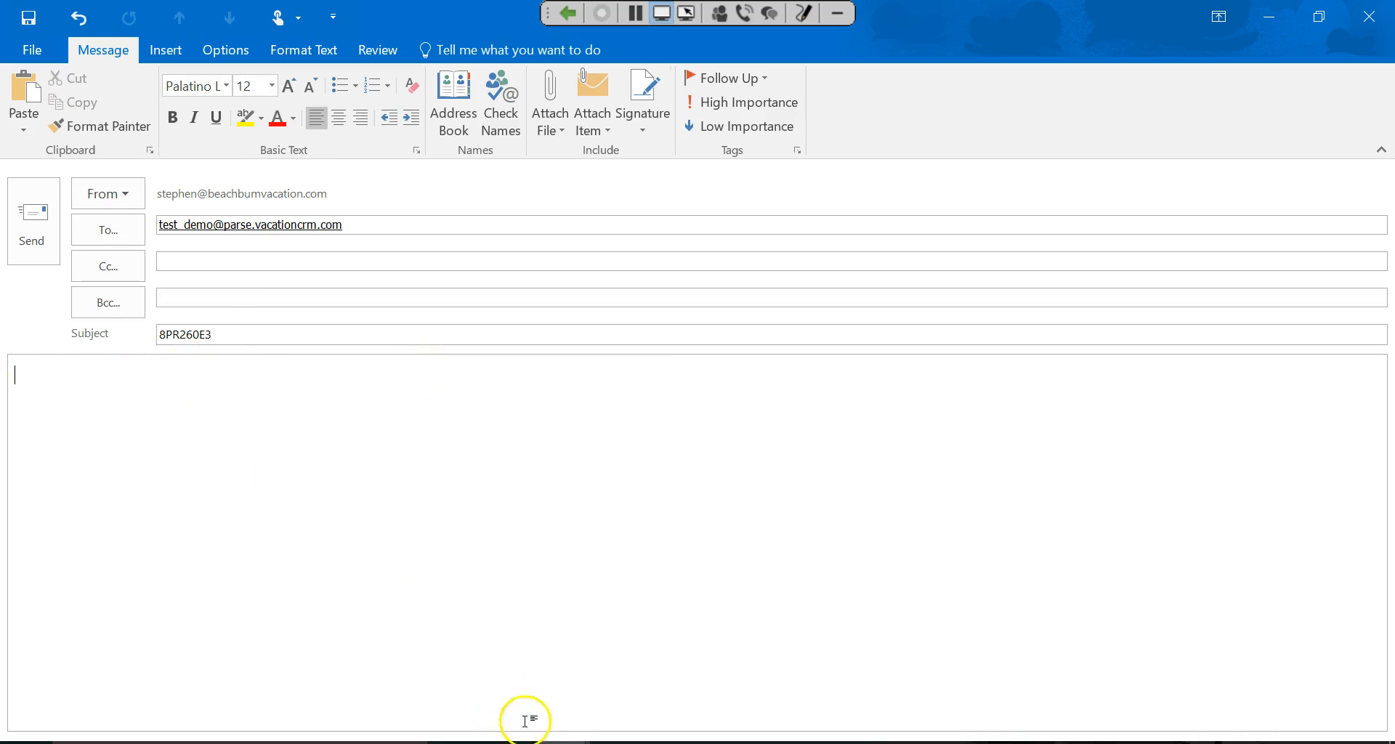
pyautogui.click(617, 742)
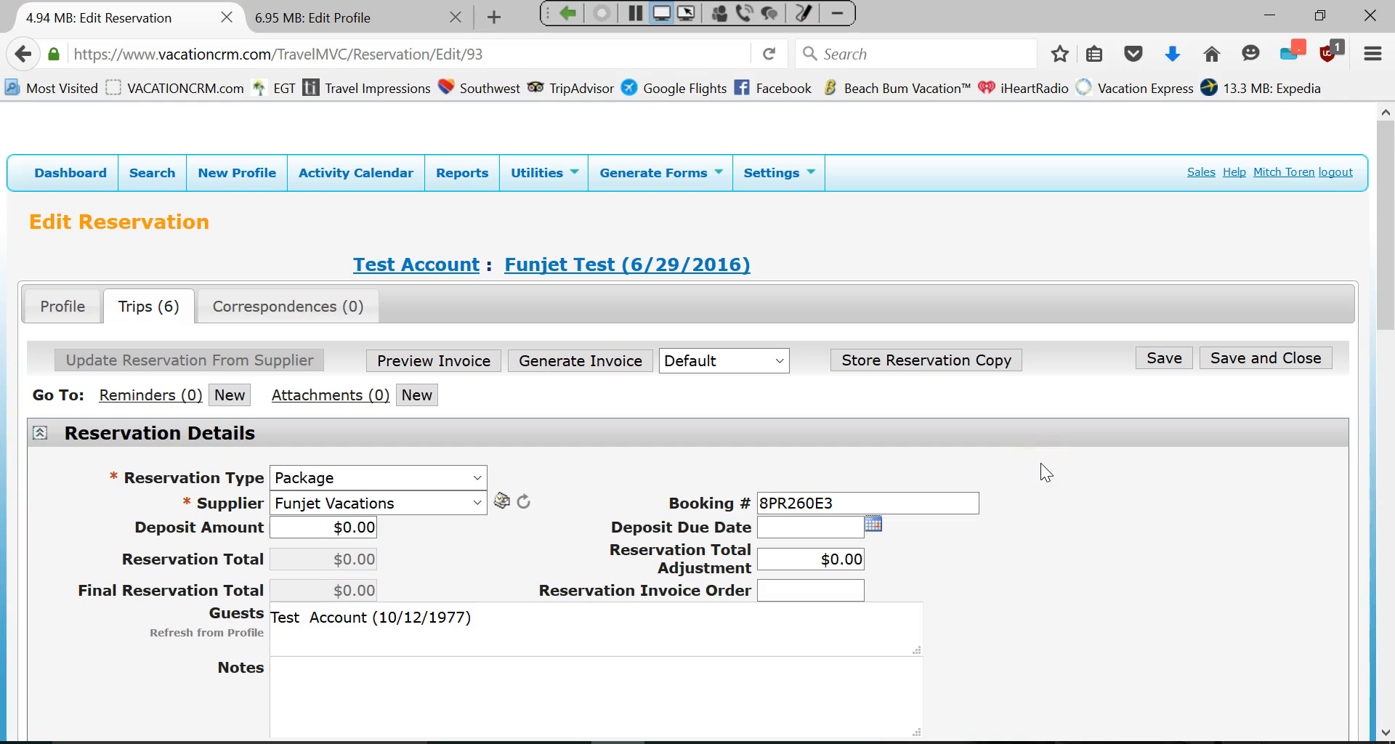
# Bring up the Reservation Confirmation email, then minimize it to reveal the reservation.
pyautogui.moveTo(559, 742)
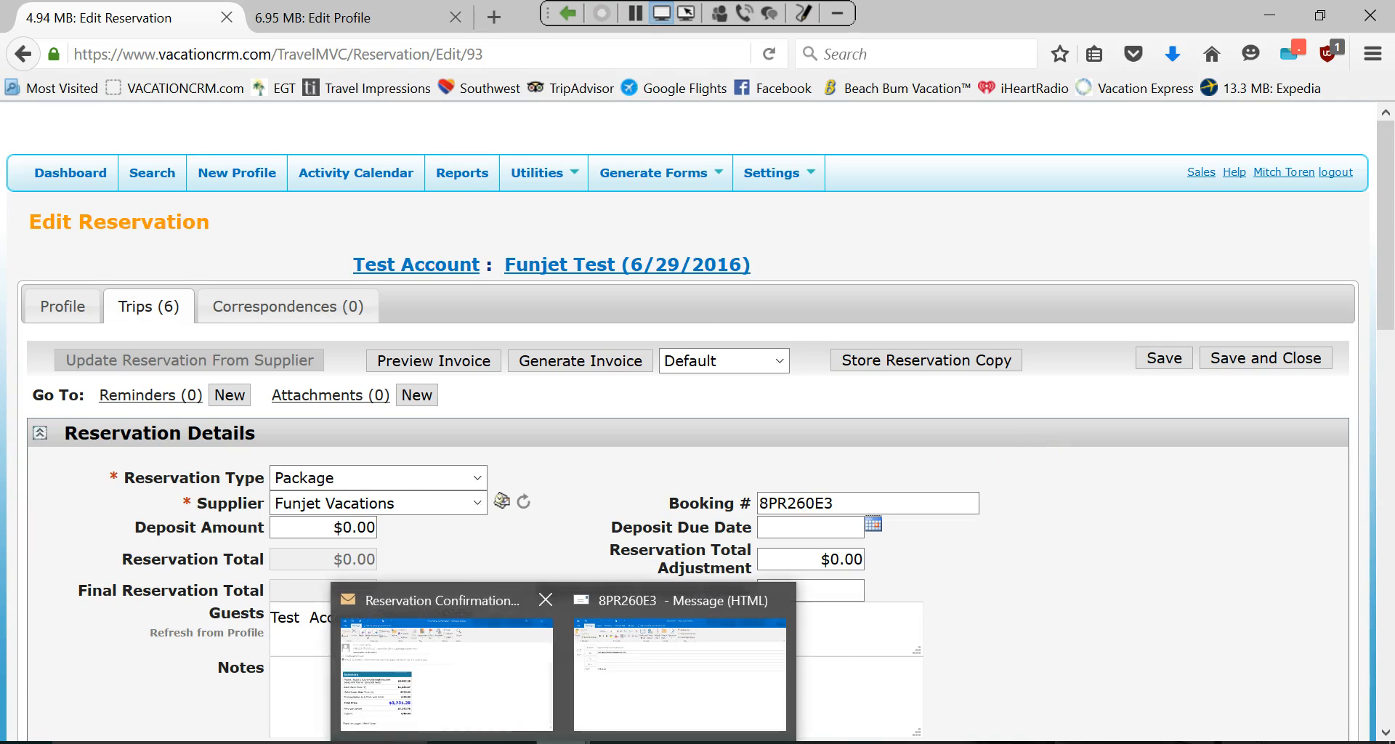
pyautogui.click(446, 588)
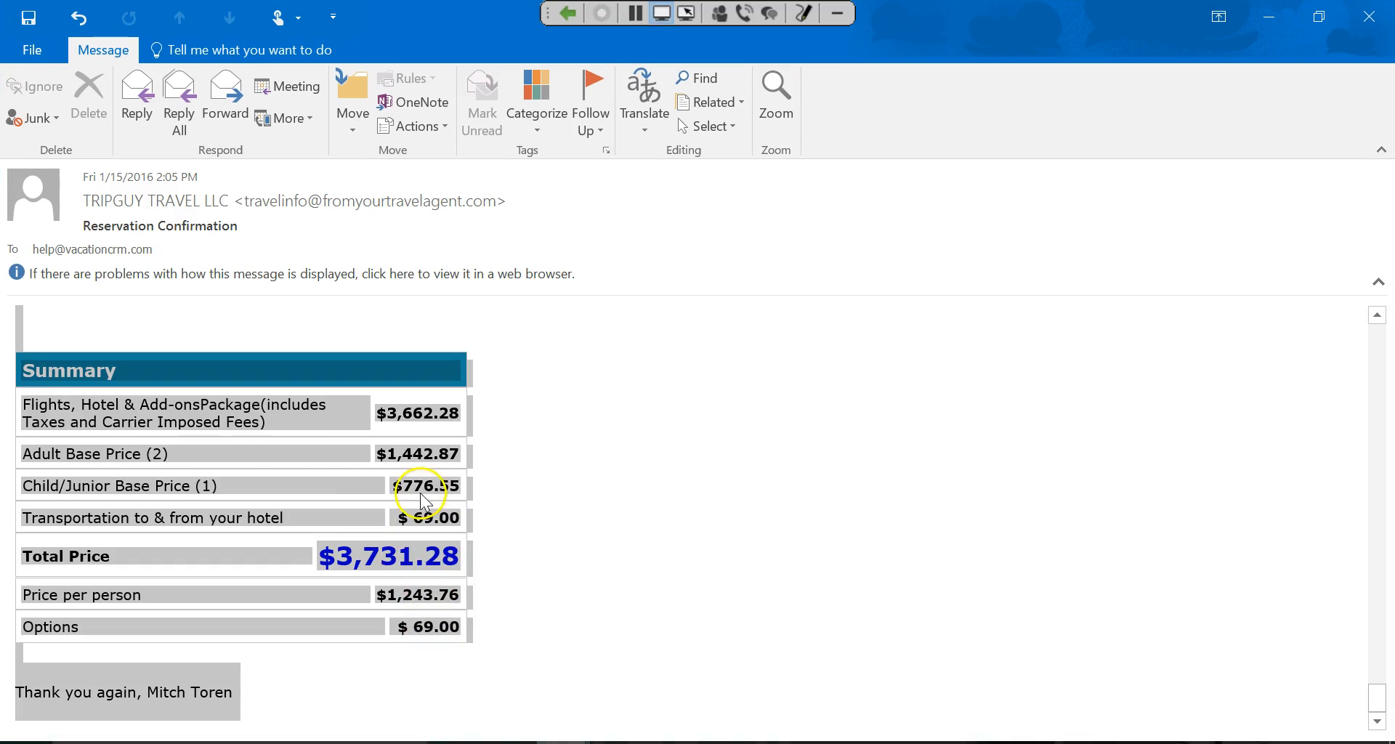
pyautogui.click(1268, 18)
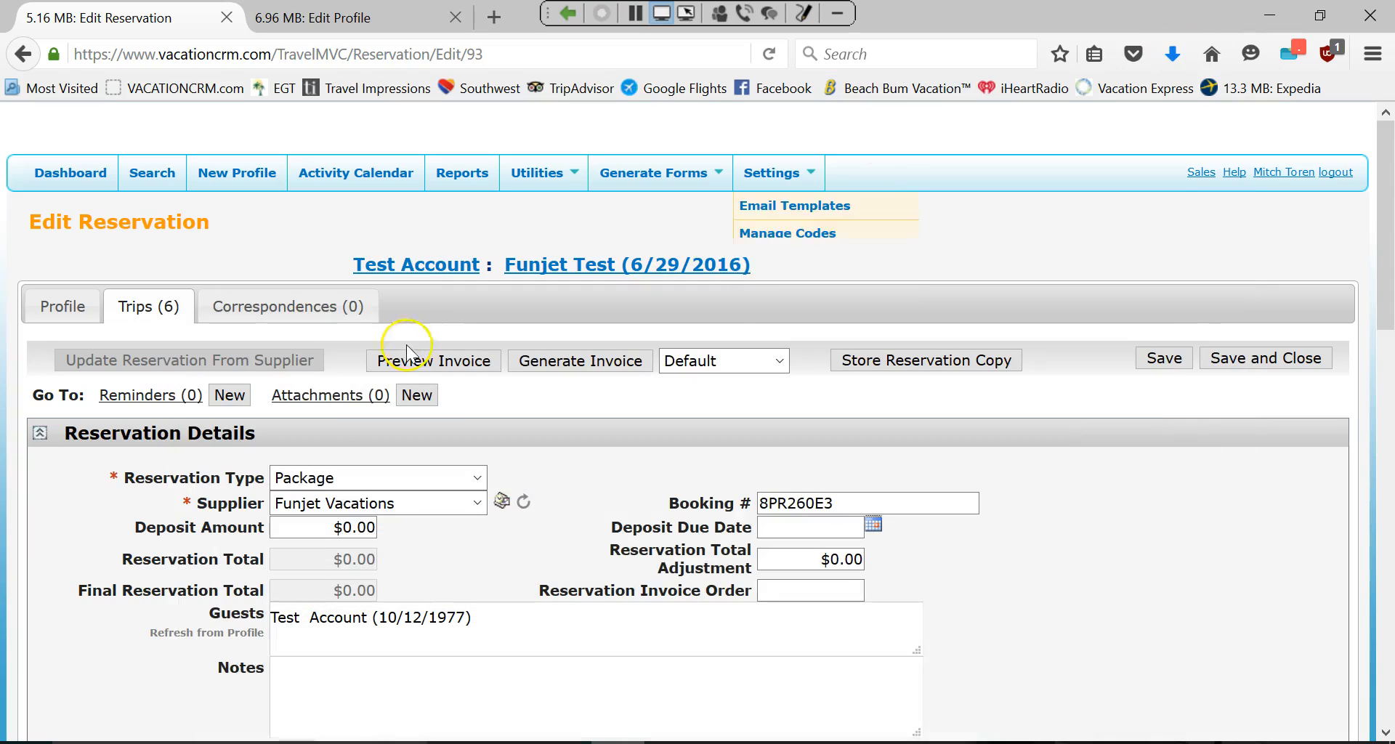
pyautogui.click(503, 508)
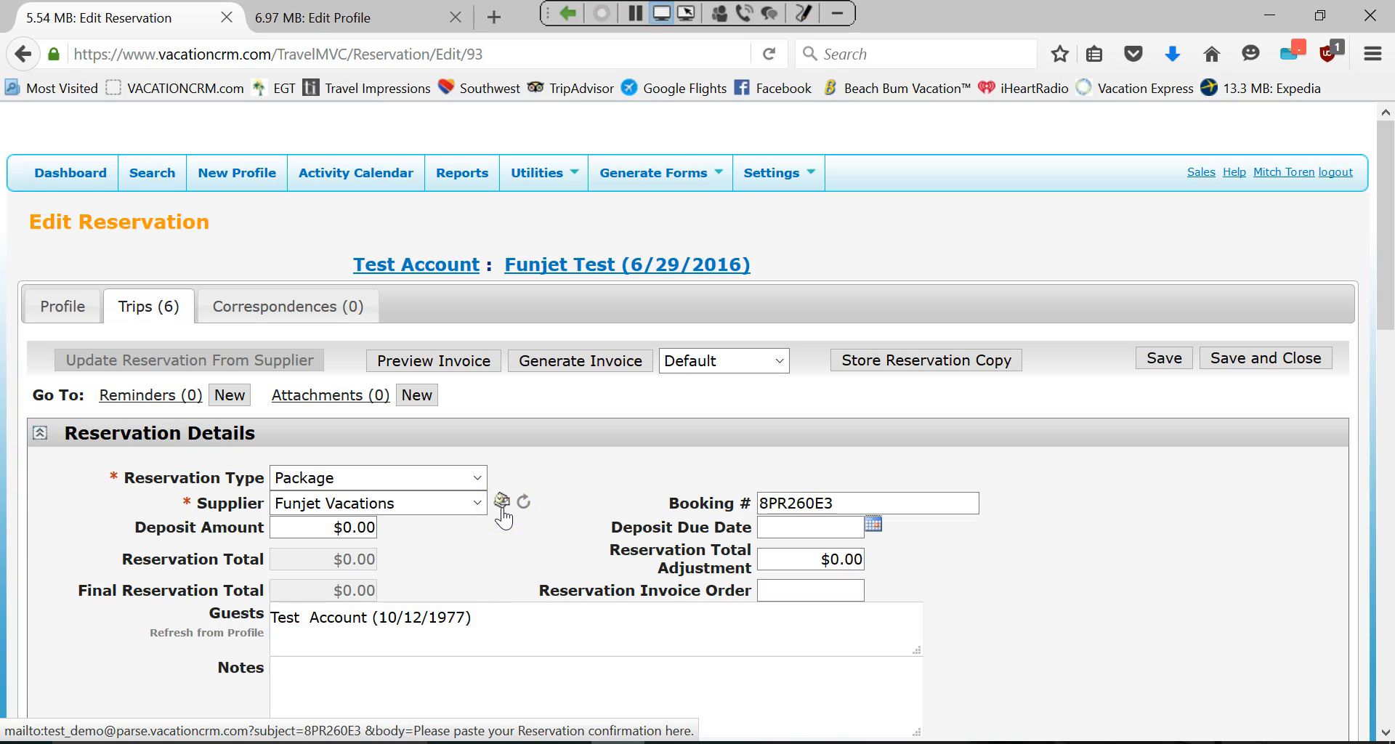
pyautogui.click(500, 505)
pyautogui.click(502, 508)
pyautogui.click(500, 507)
pyautogui.moveTo(561, 742)
pyautogui.click(644, 691)
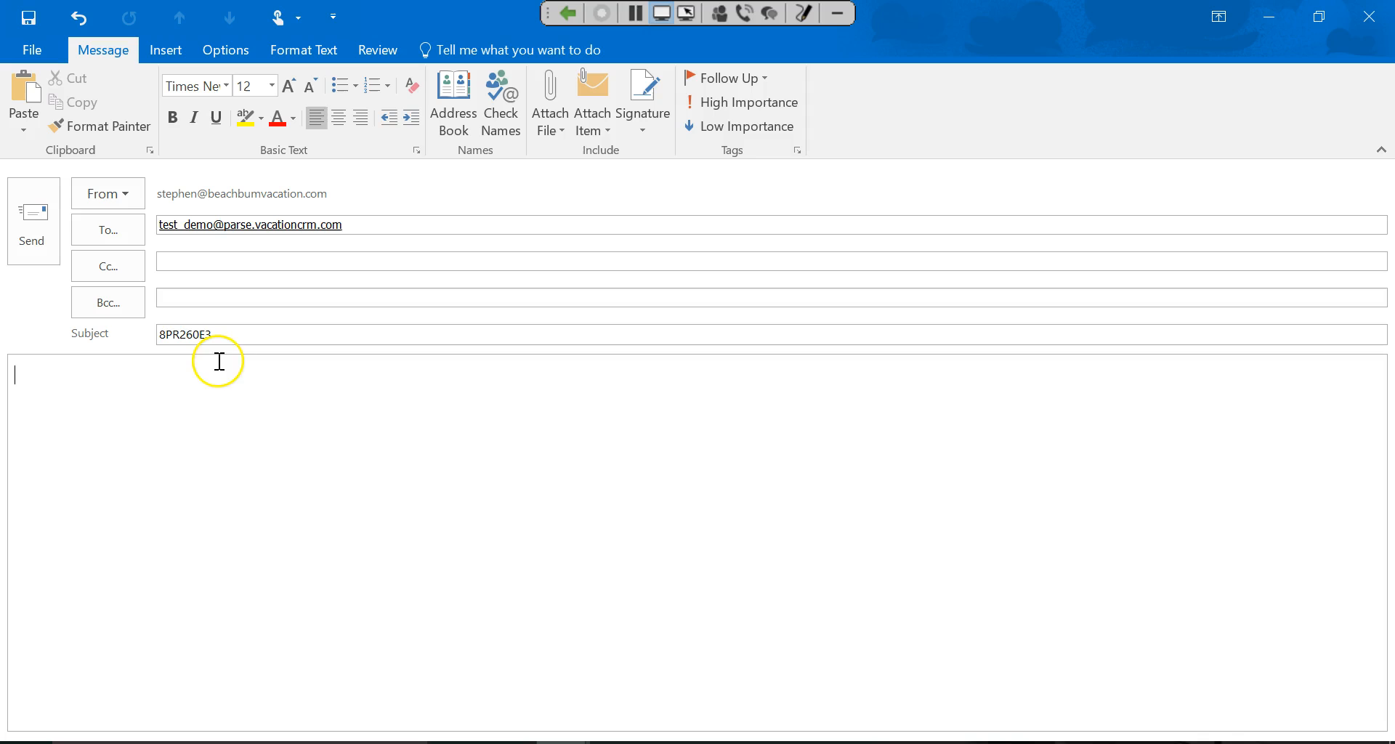
pyautogui.click(93, 381)
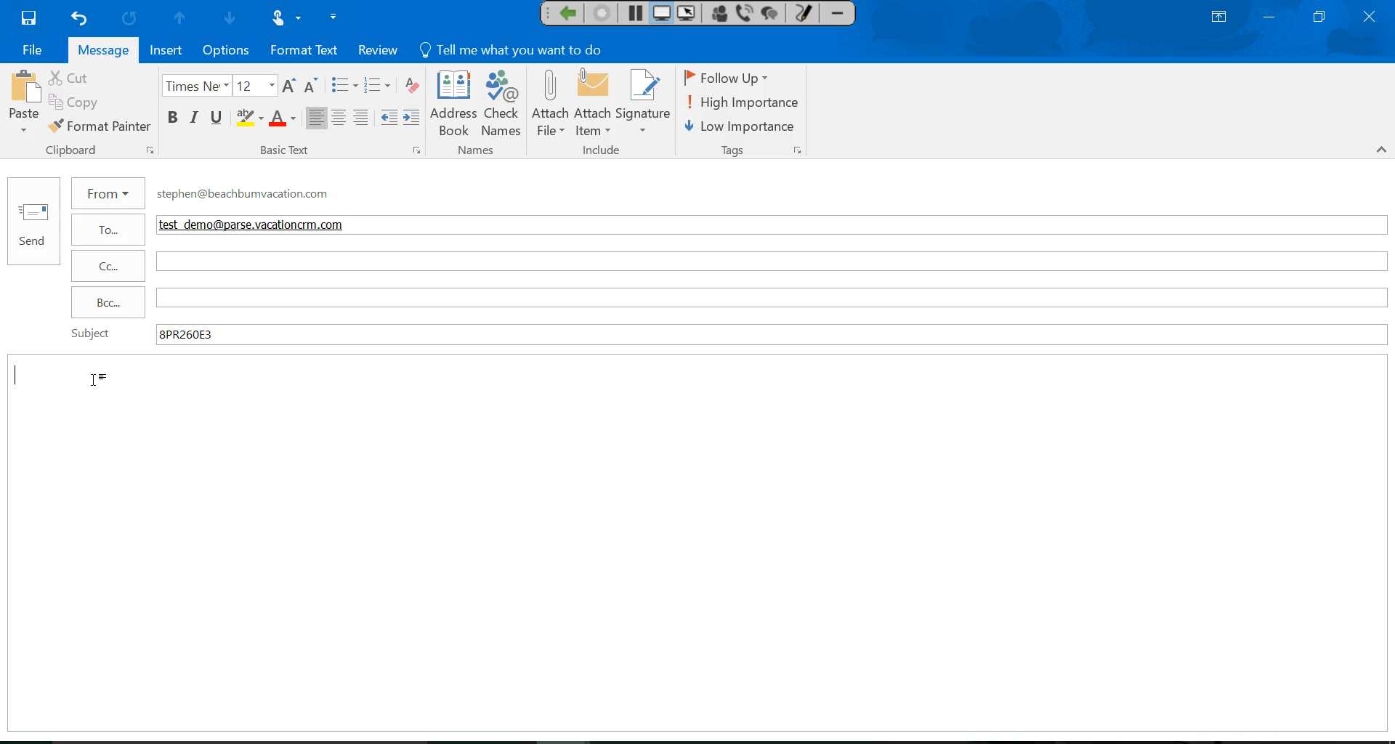
pyautogui.hotkey('ctrl', 'v')
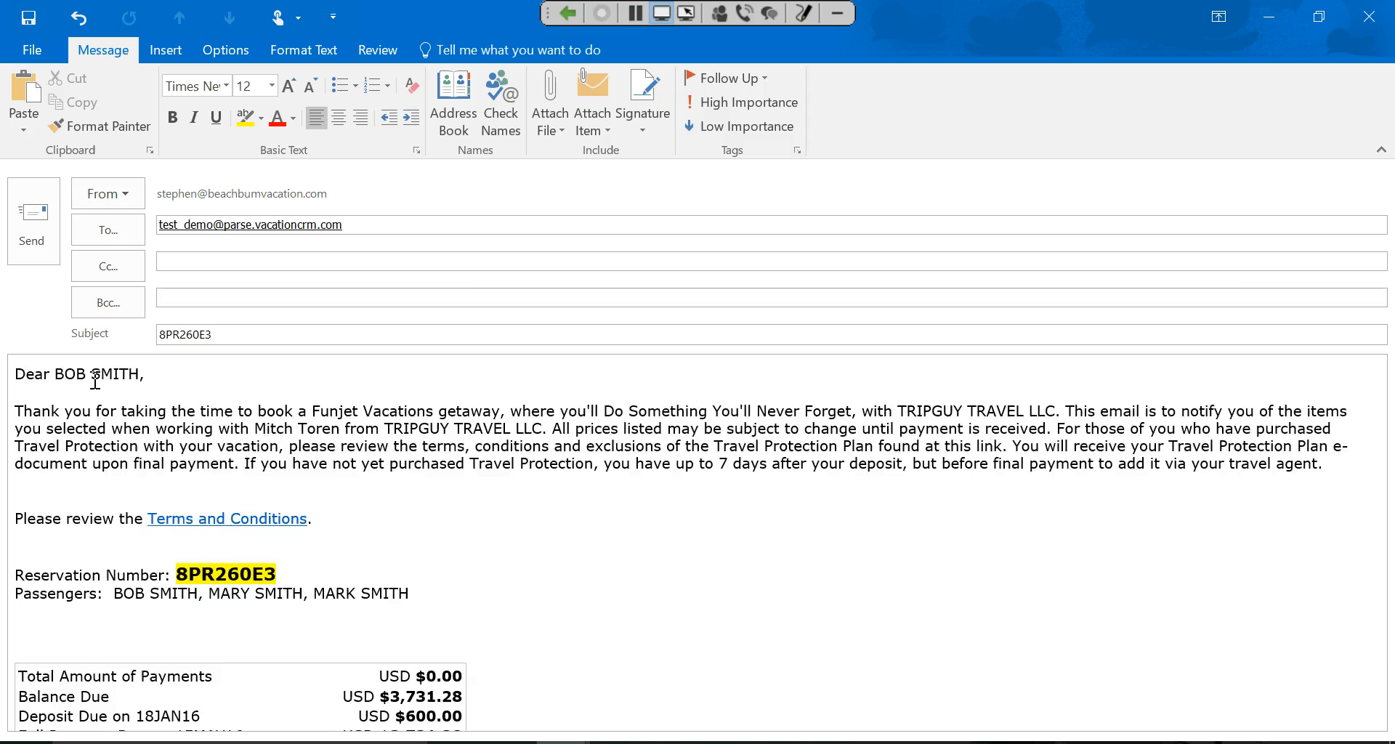
pyautogui.scroll(3, 539, 568)
pyautogui.scroll(20, 539, 568)
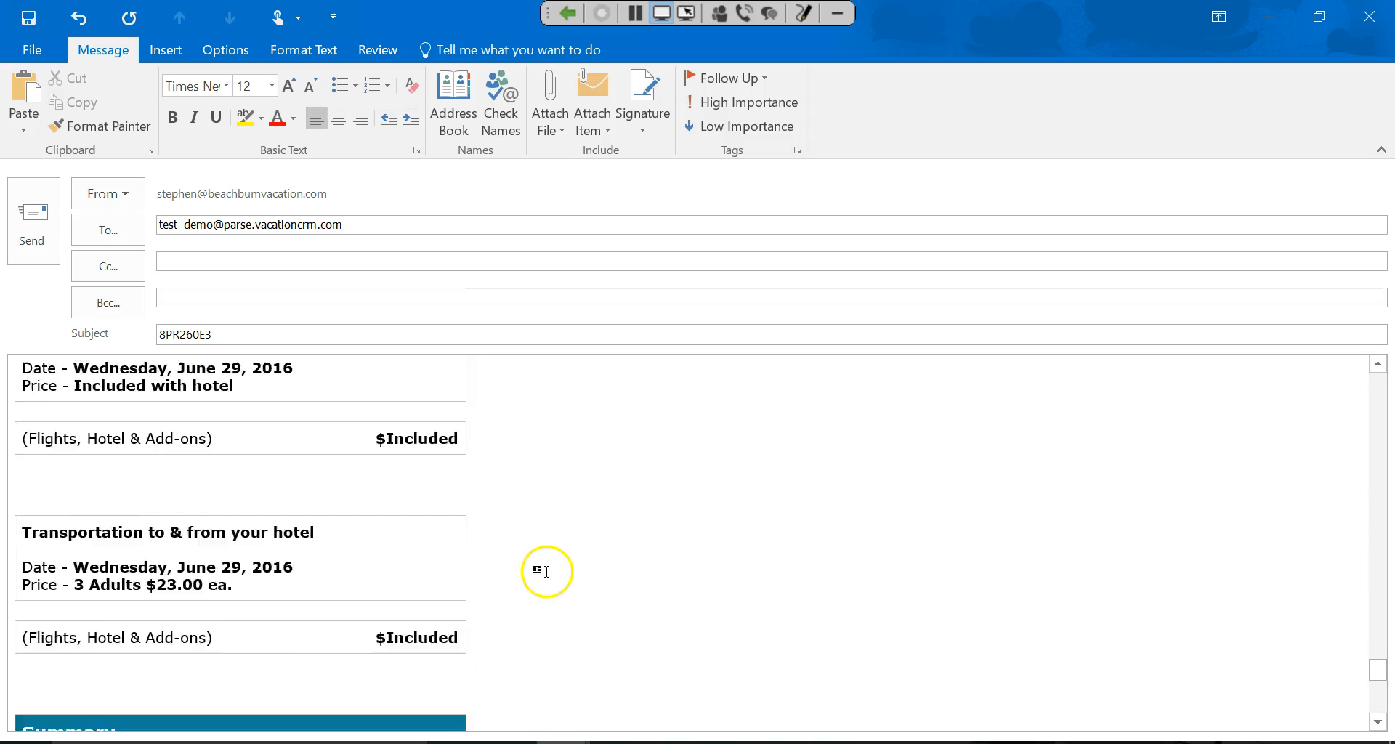
pyautogui.scroll(3, 567, 547)
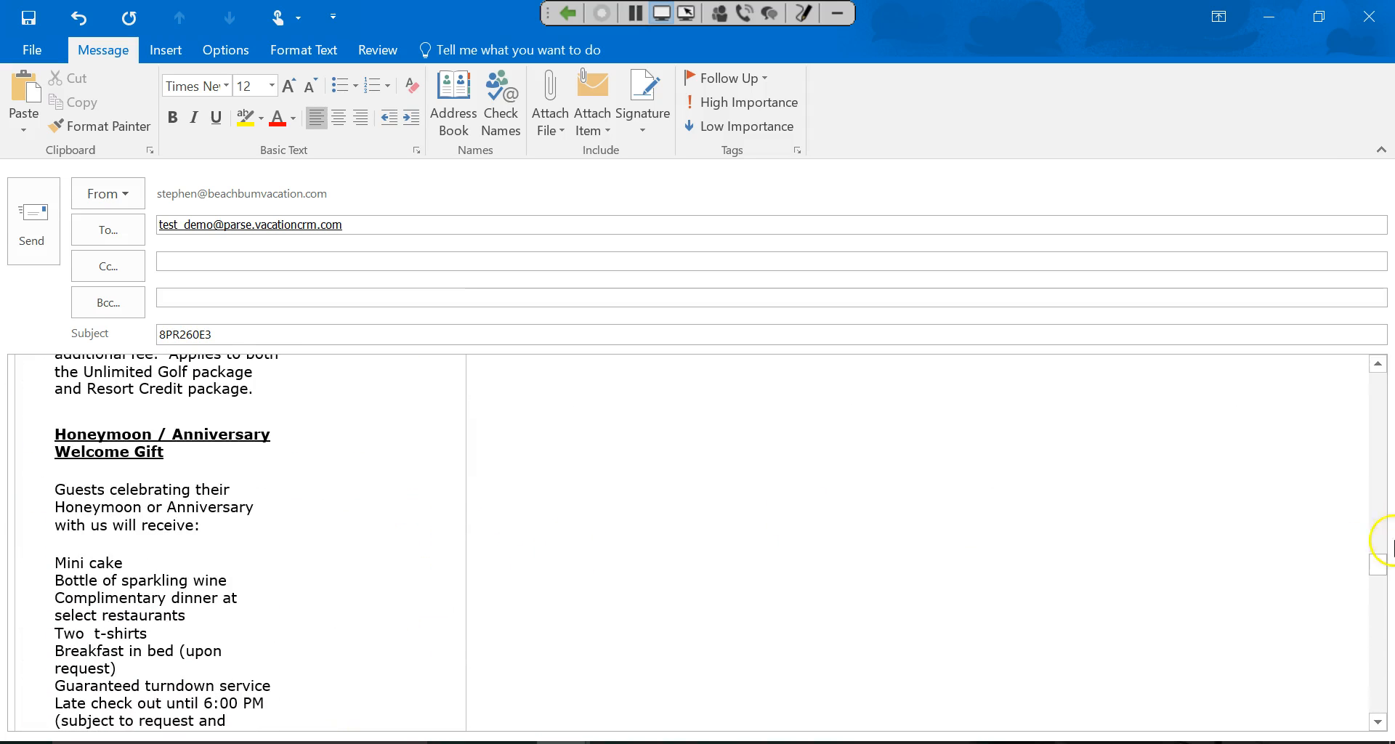
pyautogui.moveTo(1375, 561); pyautogui.dragTo(1379, 369)
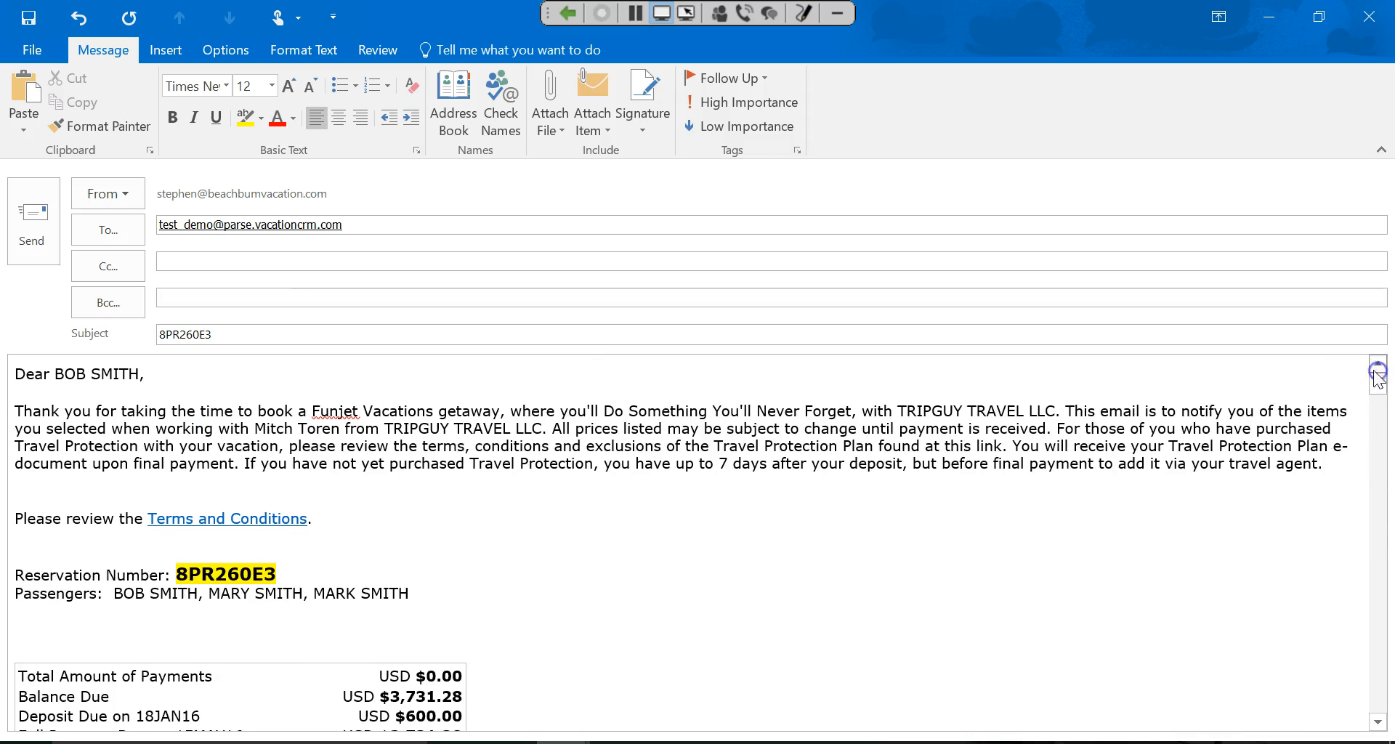
pyautogui.click(29, 218)
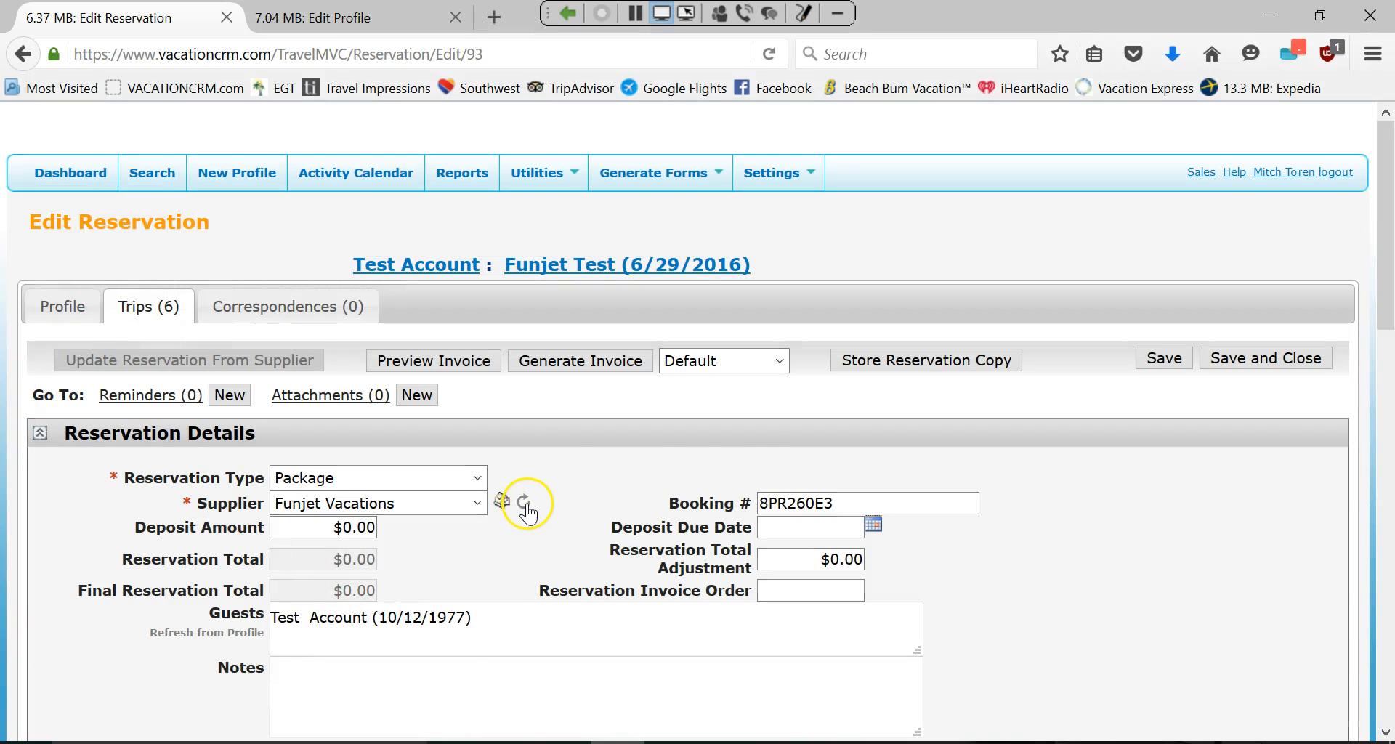
pyautogui.click(524, 505)
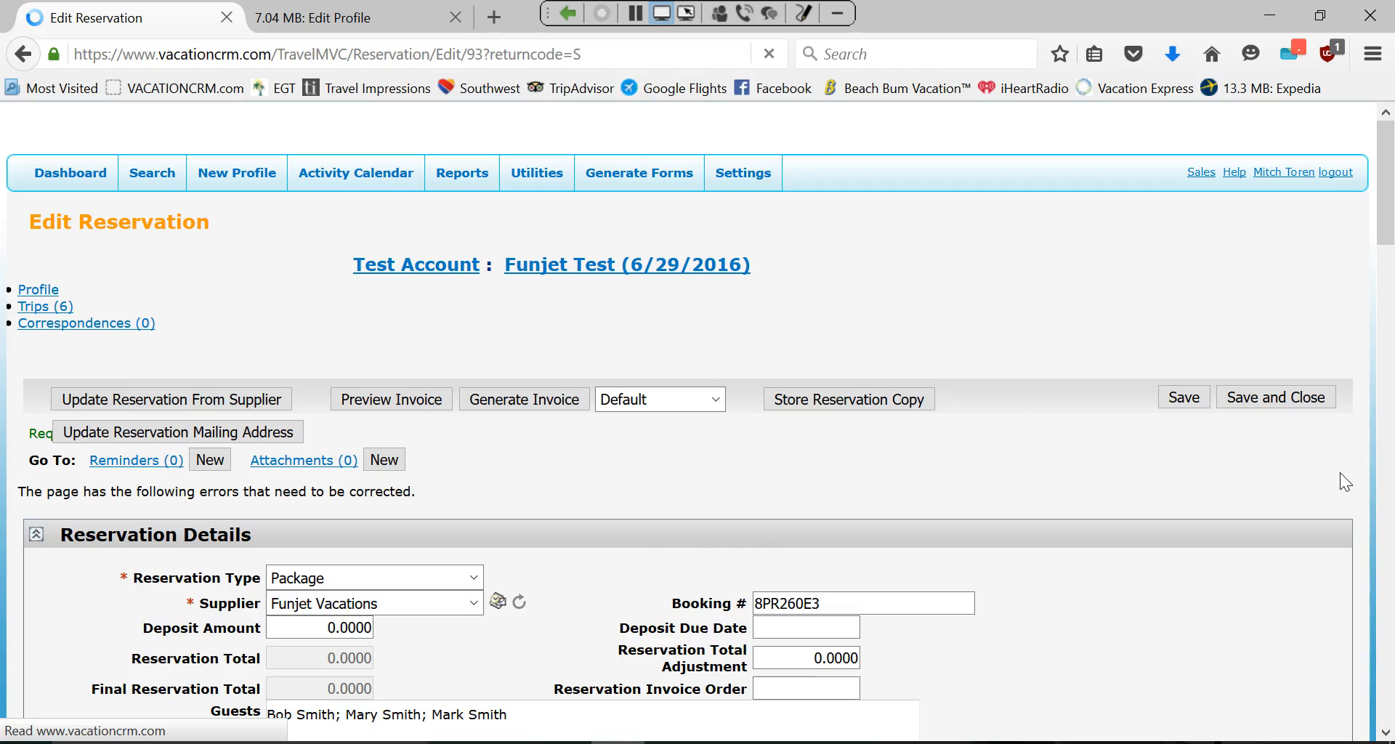
pyautogui.scroll(-5, 427, 457)
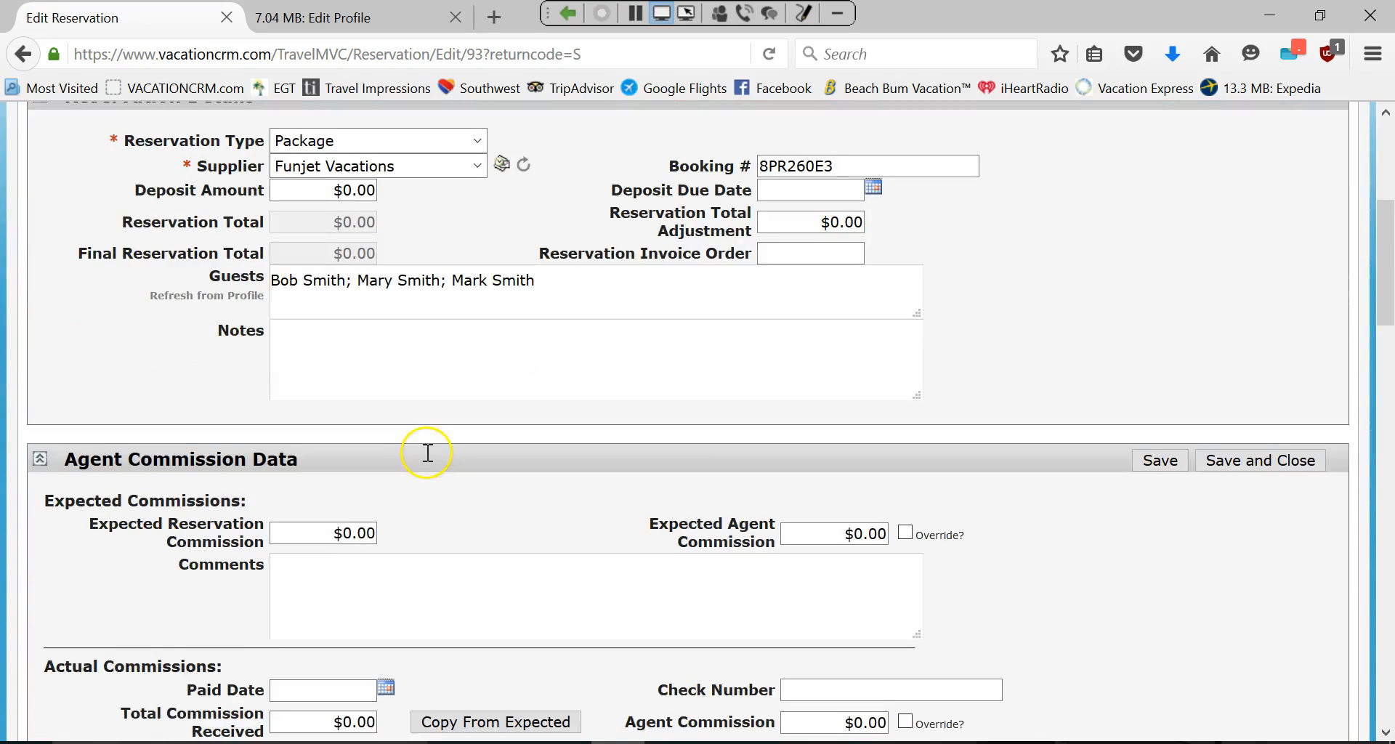
pyautogui.scroll(-8, 427, 453)
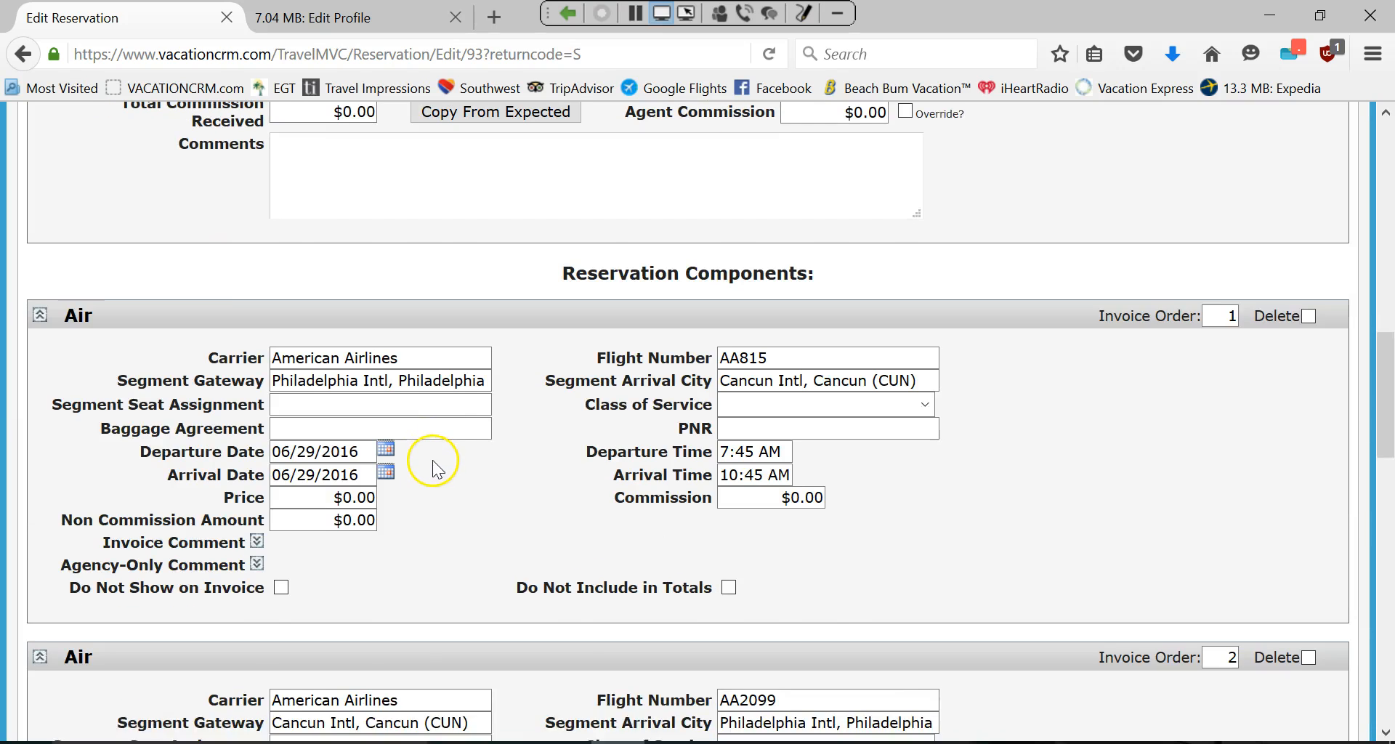
pyautogui.scroll(-3, 433, 459)
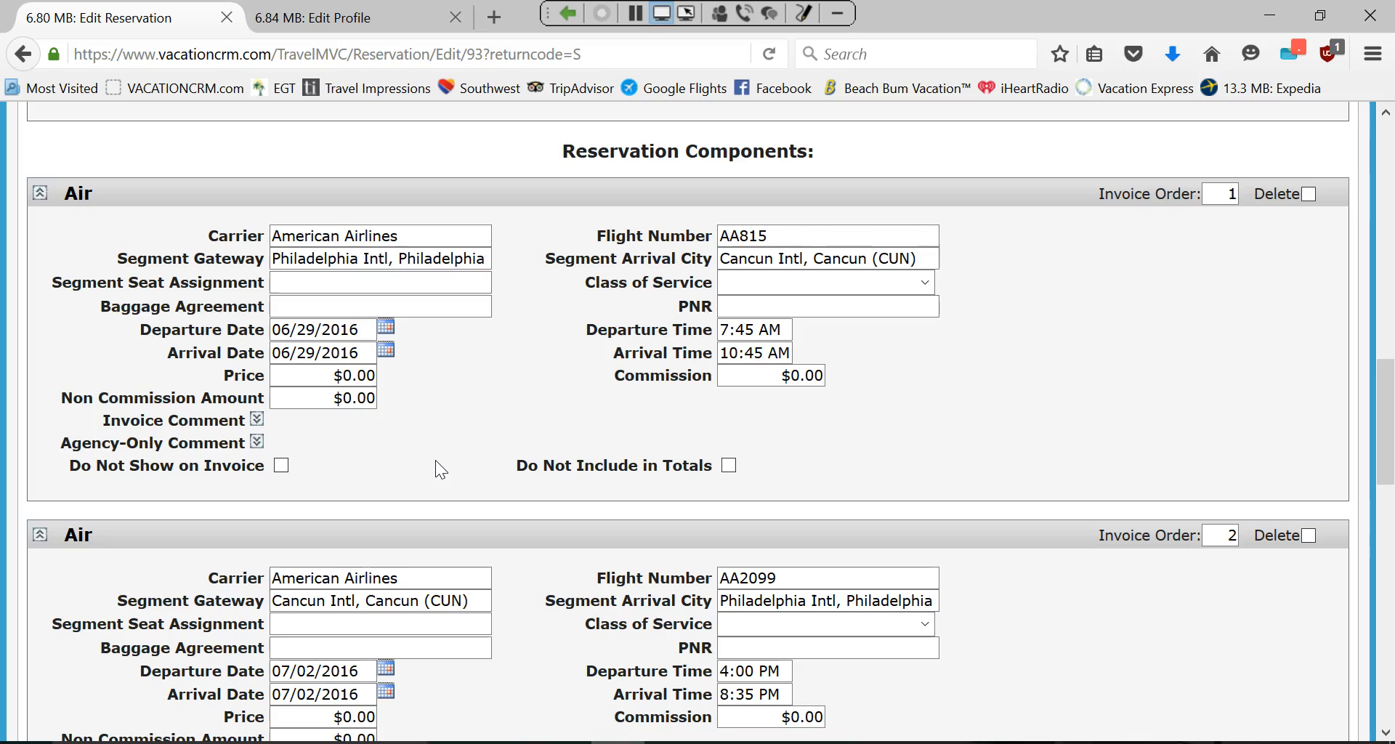
pyautogui.scroll(10, 435, 465)
pyautogui.click(467, 420)
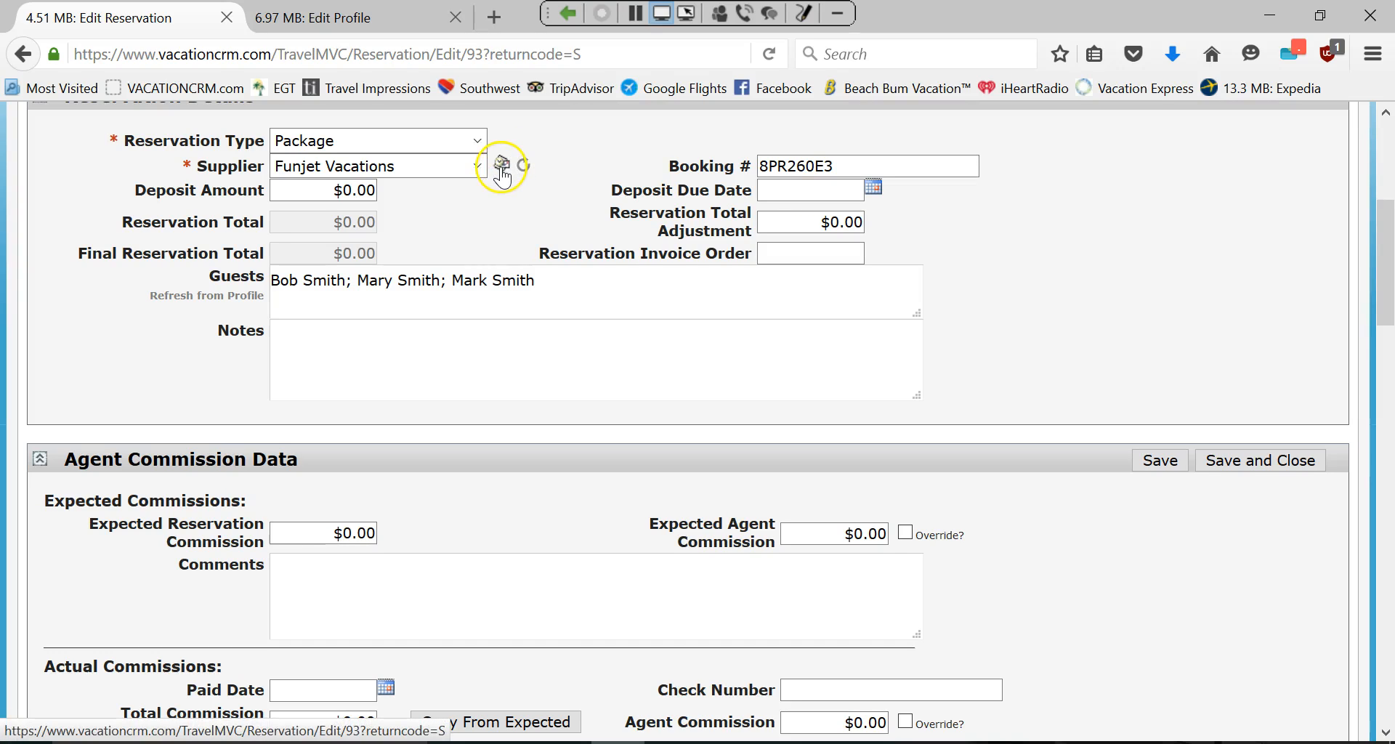
pyautogui.click(502, 166)
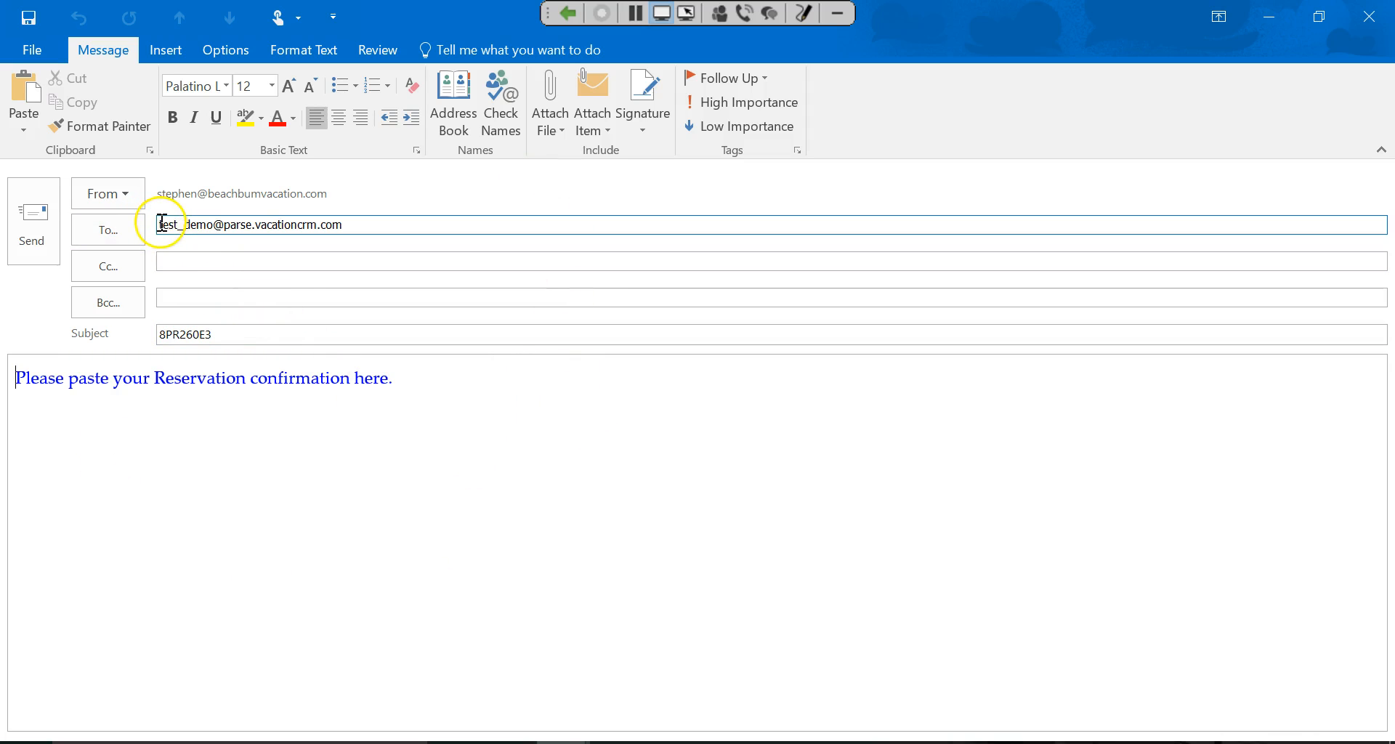
pyautogui.doubleClick(167, 224)
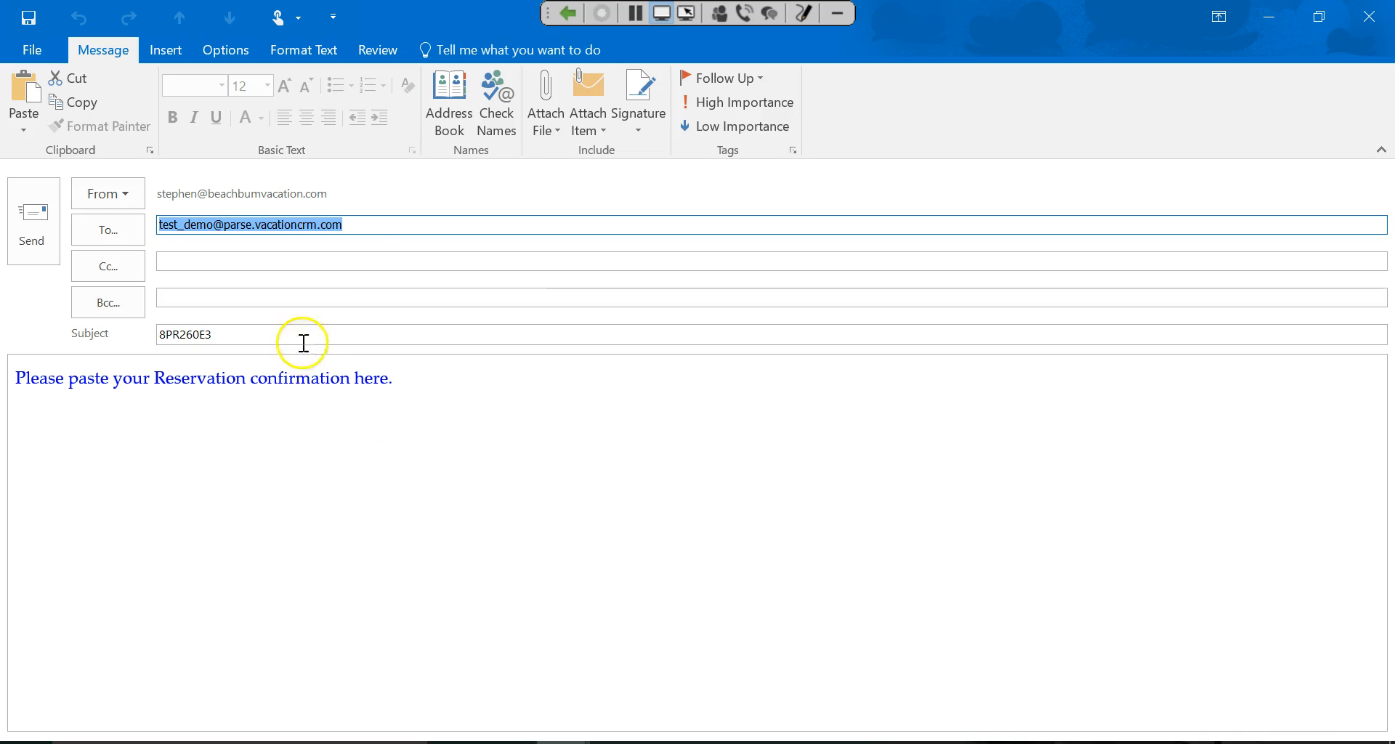
pyautogui.moveTo(213, 334); pyautogui.dragTo(157, 343)
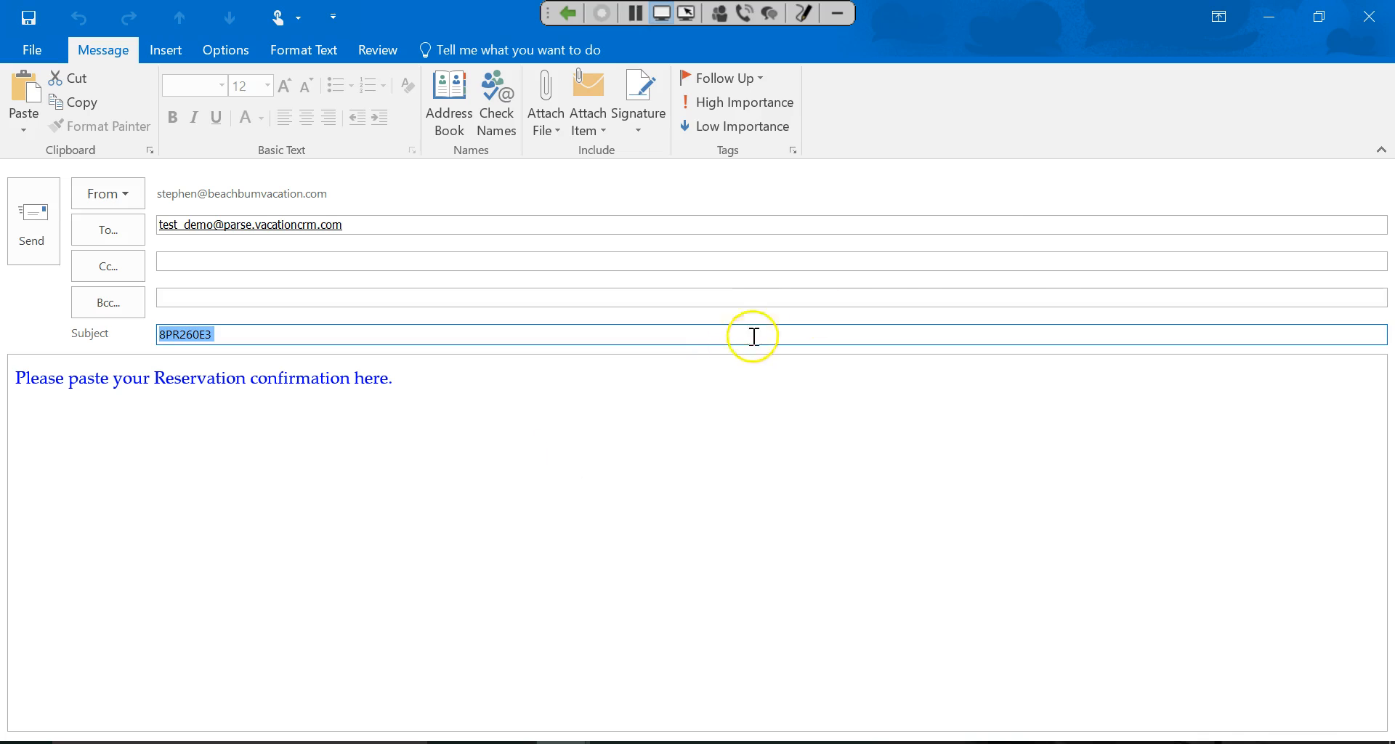
pyautogui.click(1369, 16)
pyautogui.click(700, 445)
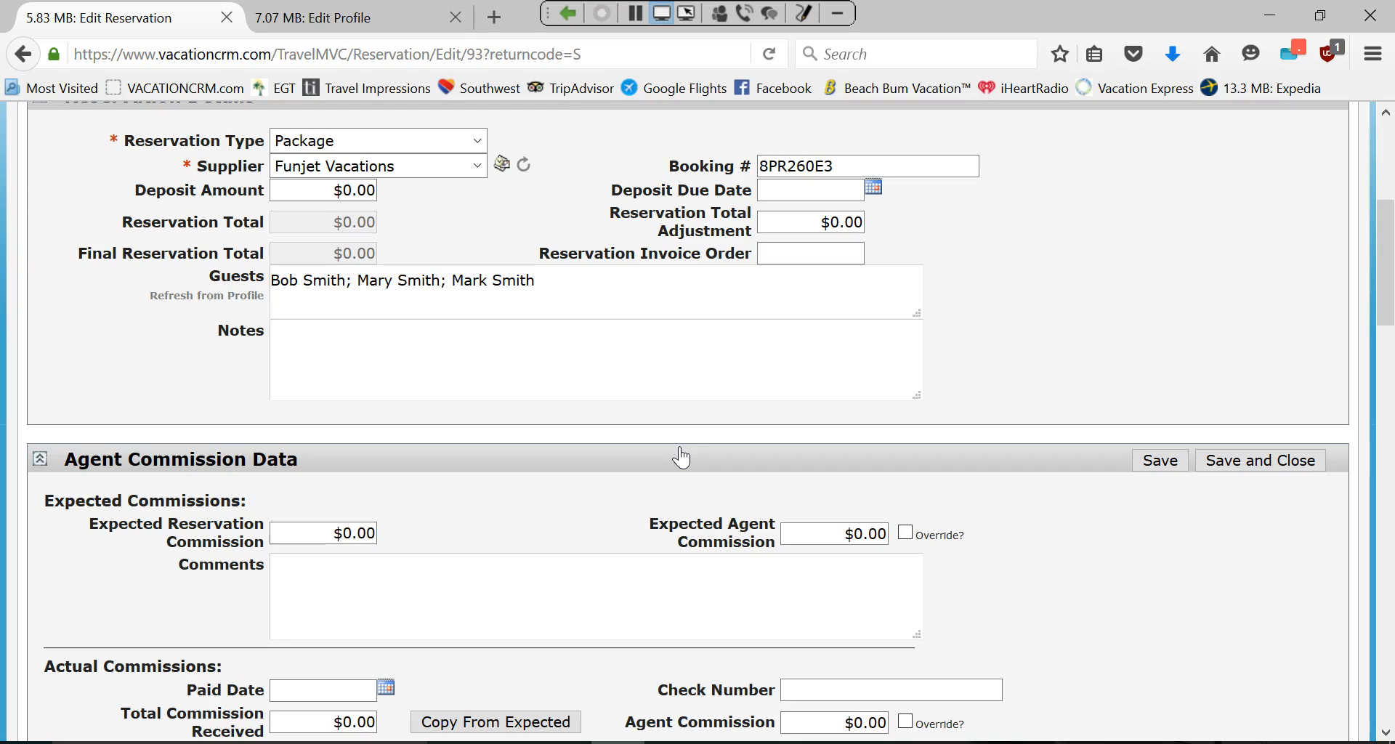
pyautogui.click(647, 311)
pyautogui.click(502, 167)
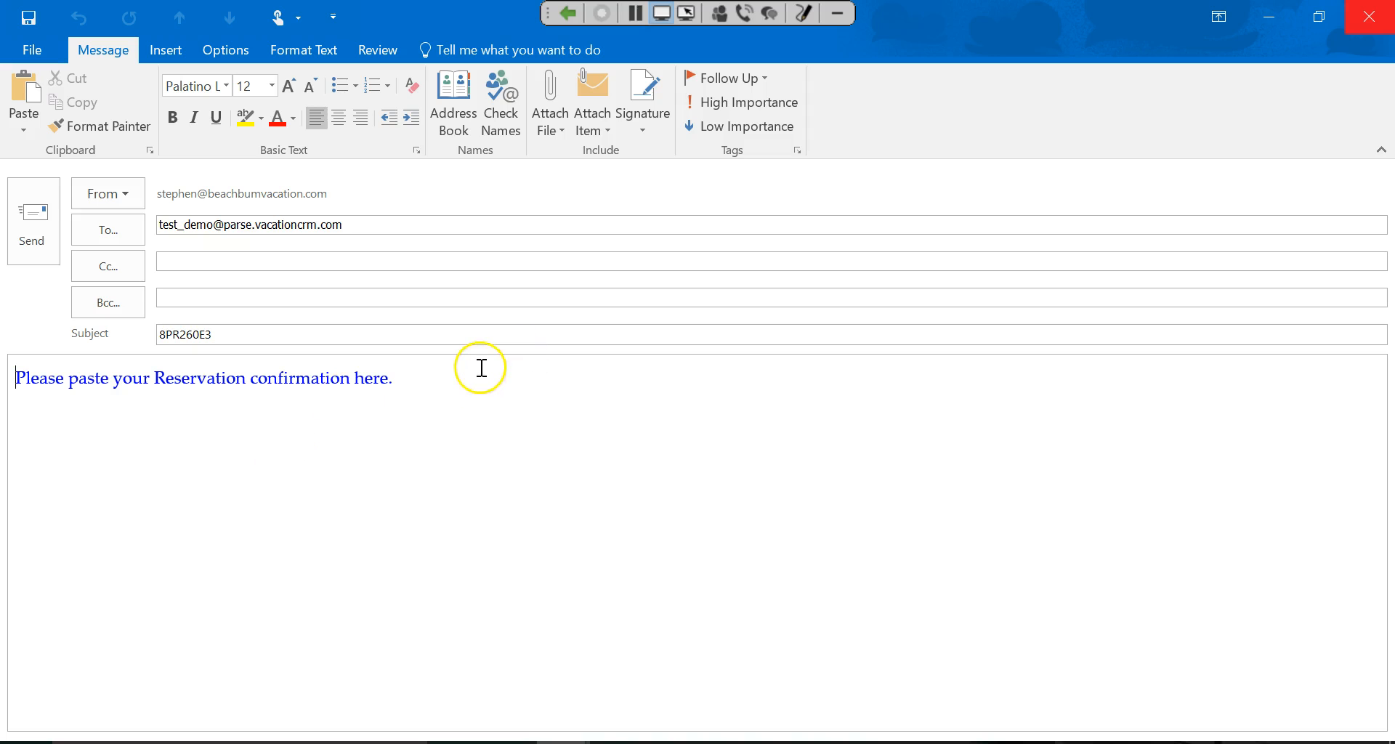
pyautogui.click(161, 225)
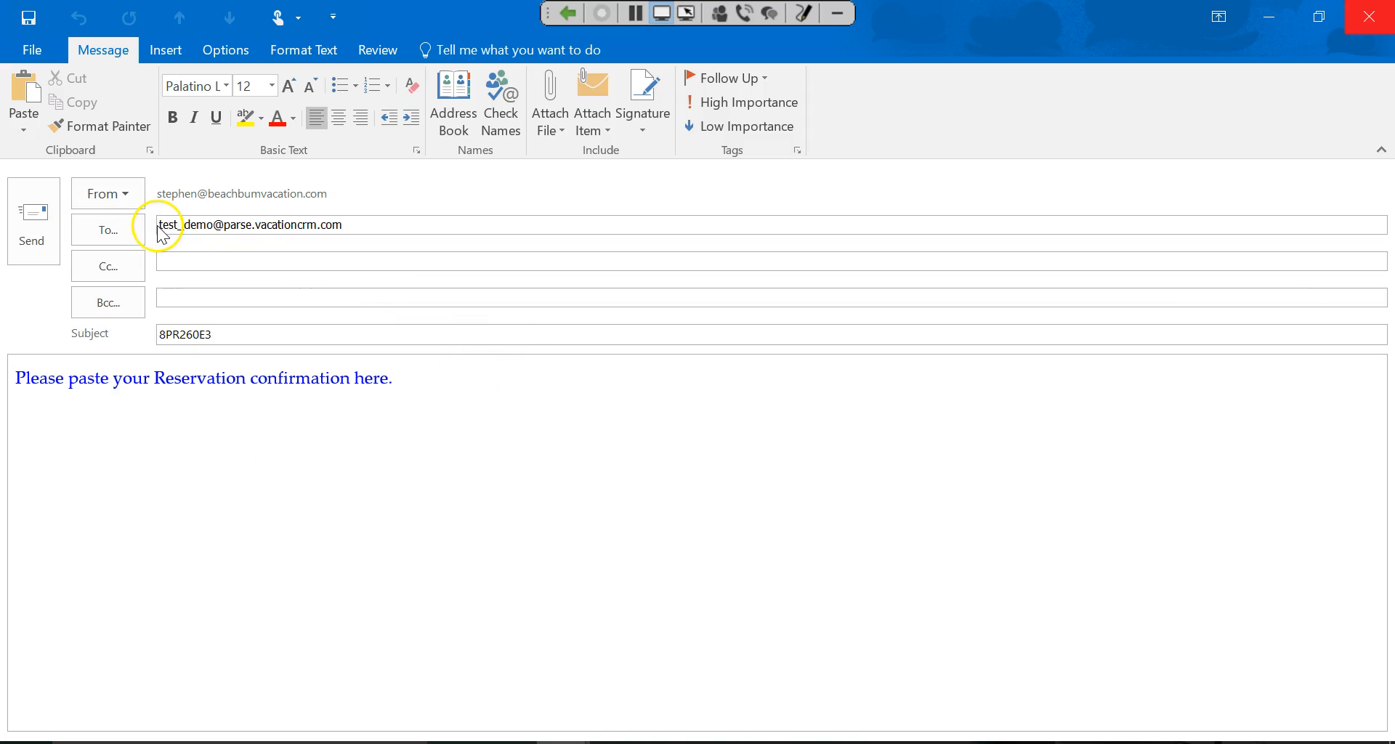
pyautogui.click(364, 223)
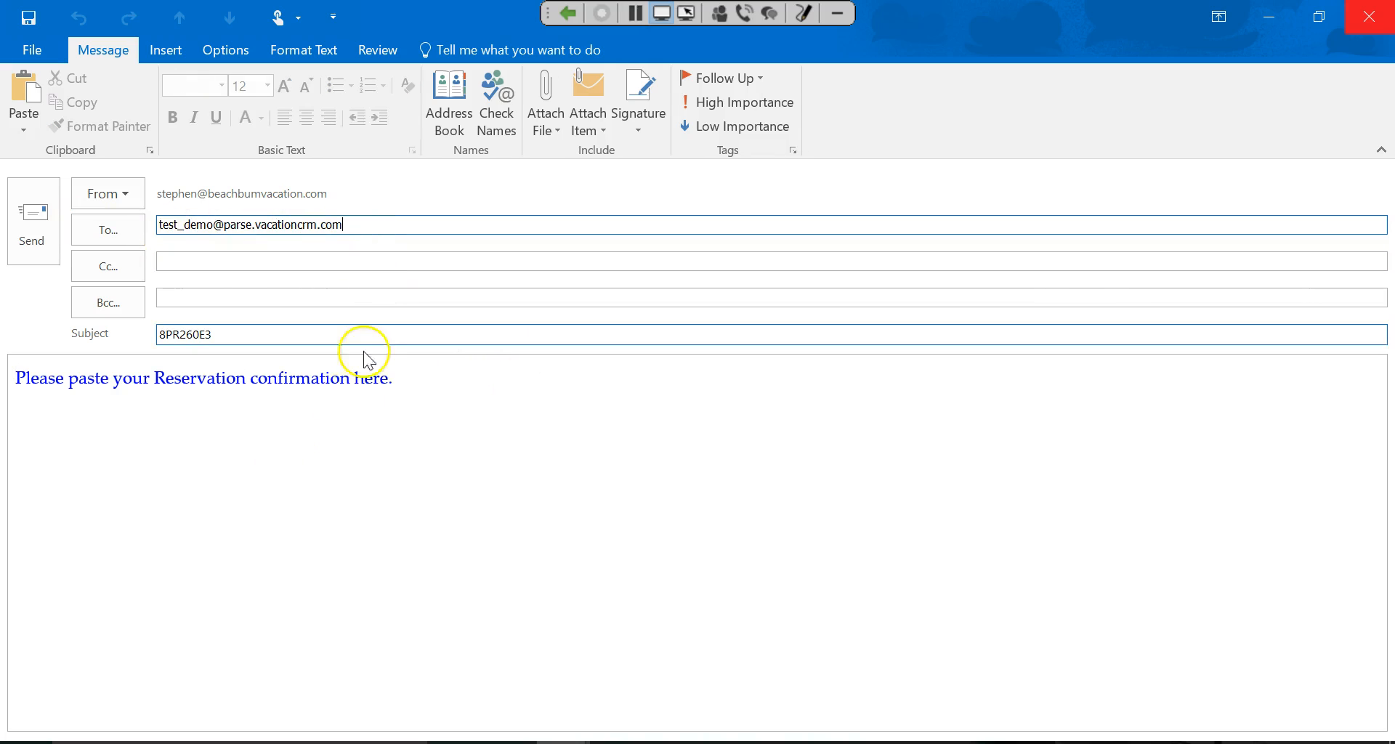
pyautogui.click(396, 382)
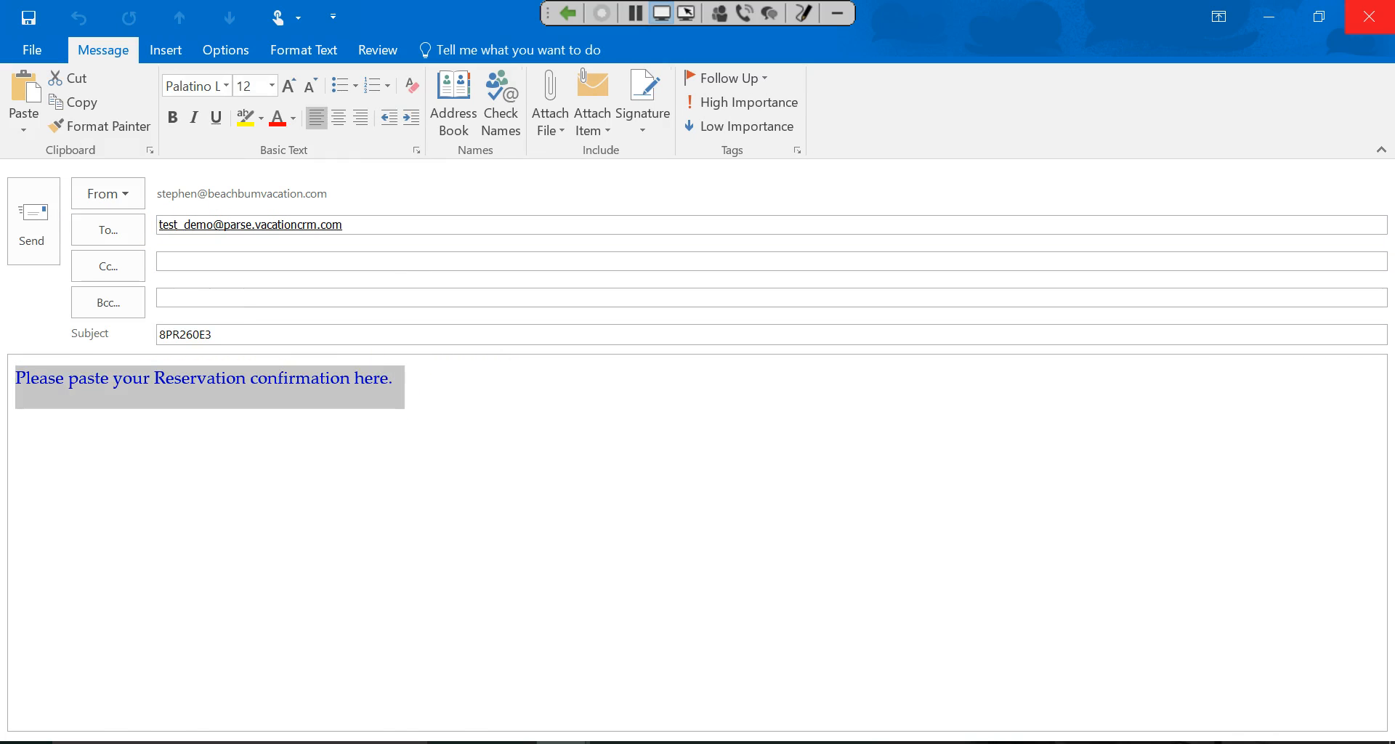
pyautogui.hotkey('ctrl', 'v')
pyautogui.scroll(10, 102, 380)
pyautogui.scroll(10, 66, 372)
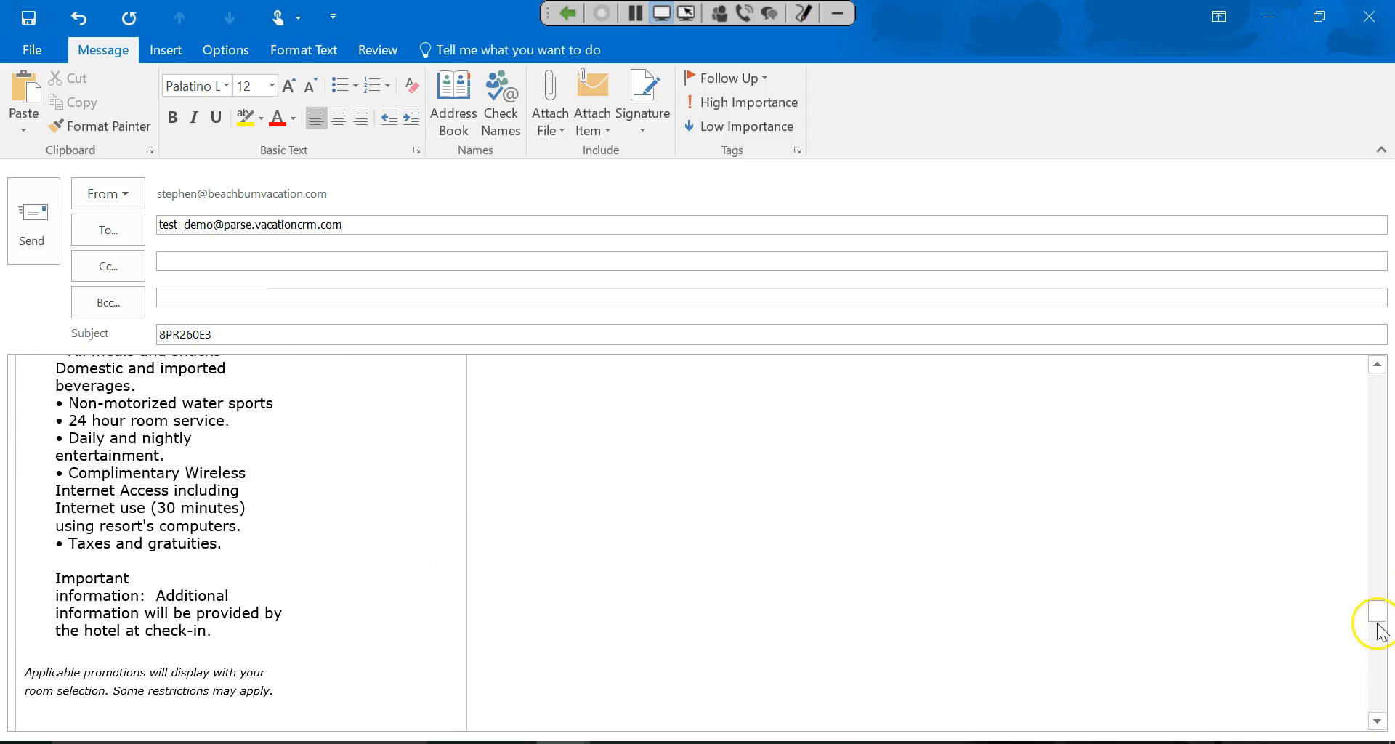
pyautogui.moveTo(1379, 601); pyautogui.dragTo(1365, 369)
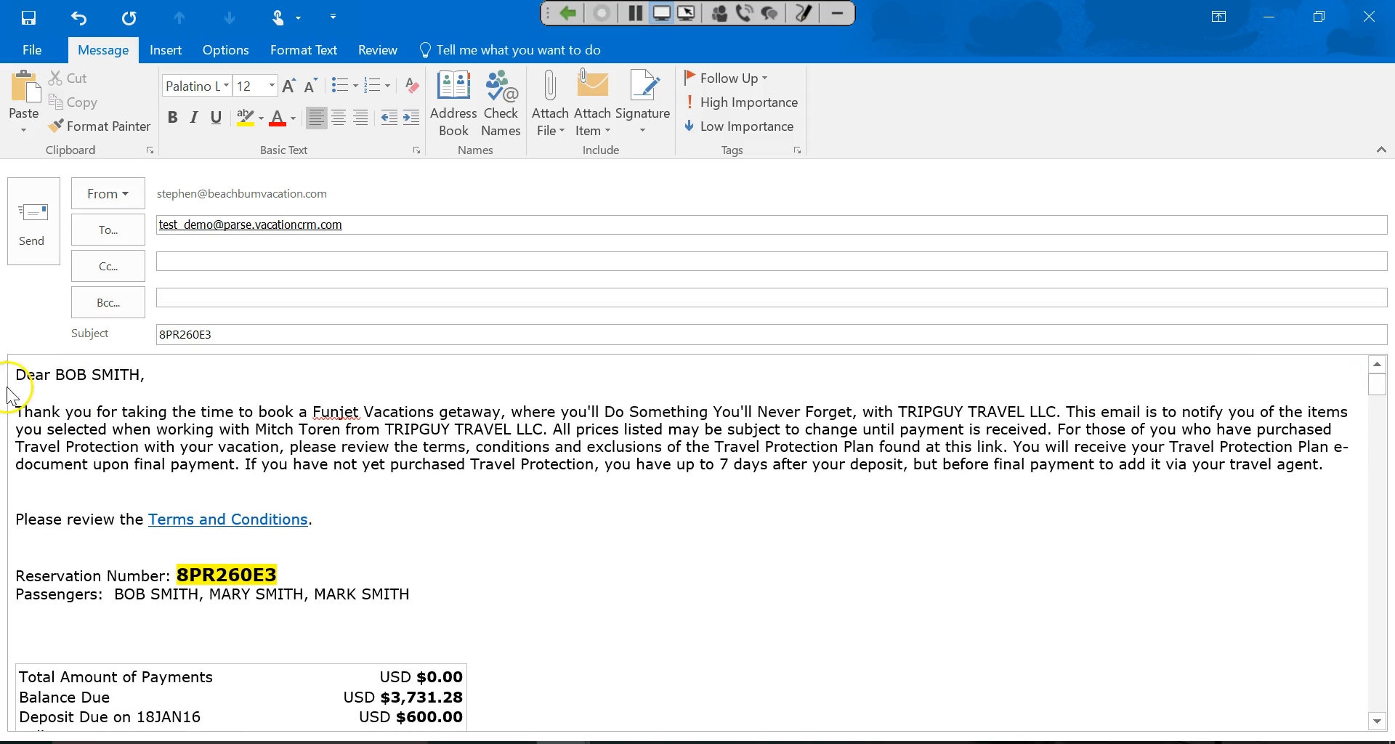
pyautogui.click(162, 263)
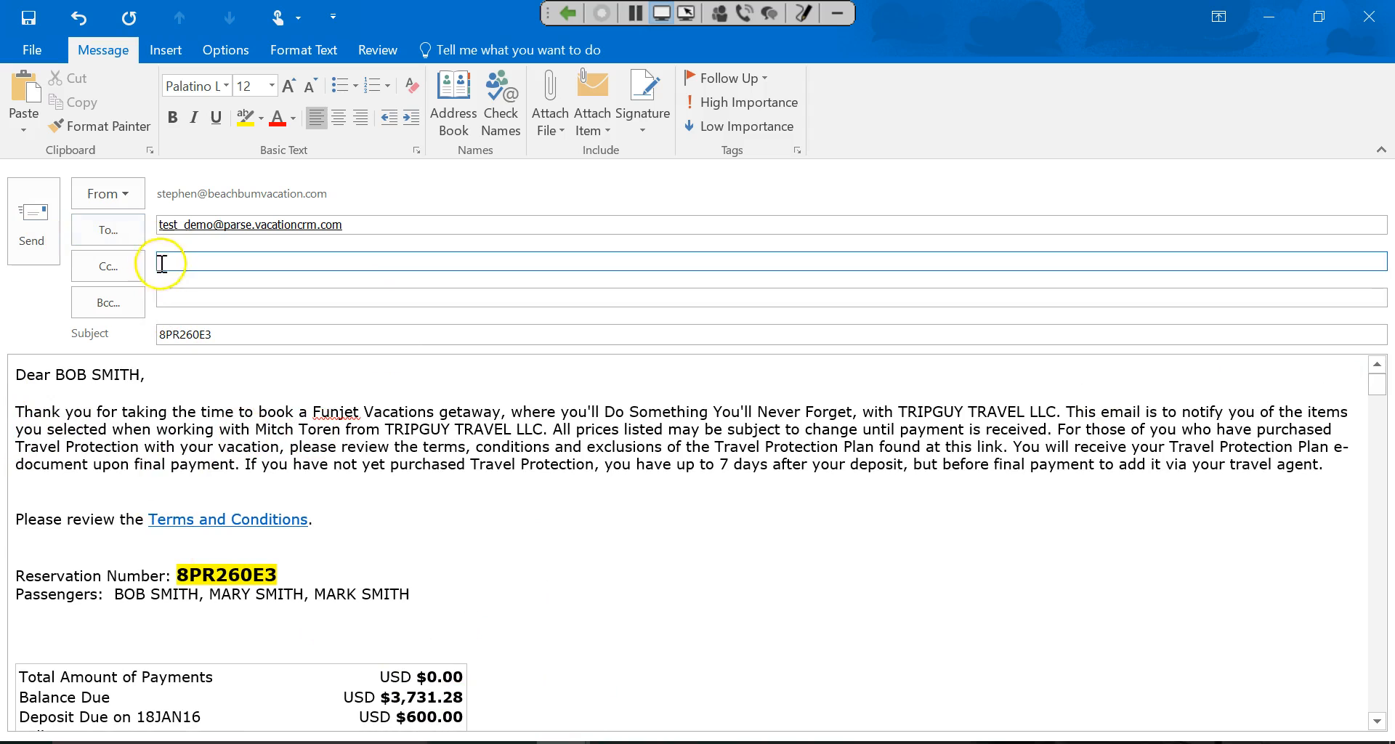
pyautogui.click(38, 225)
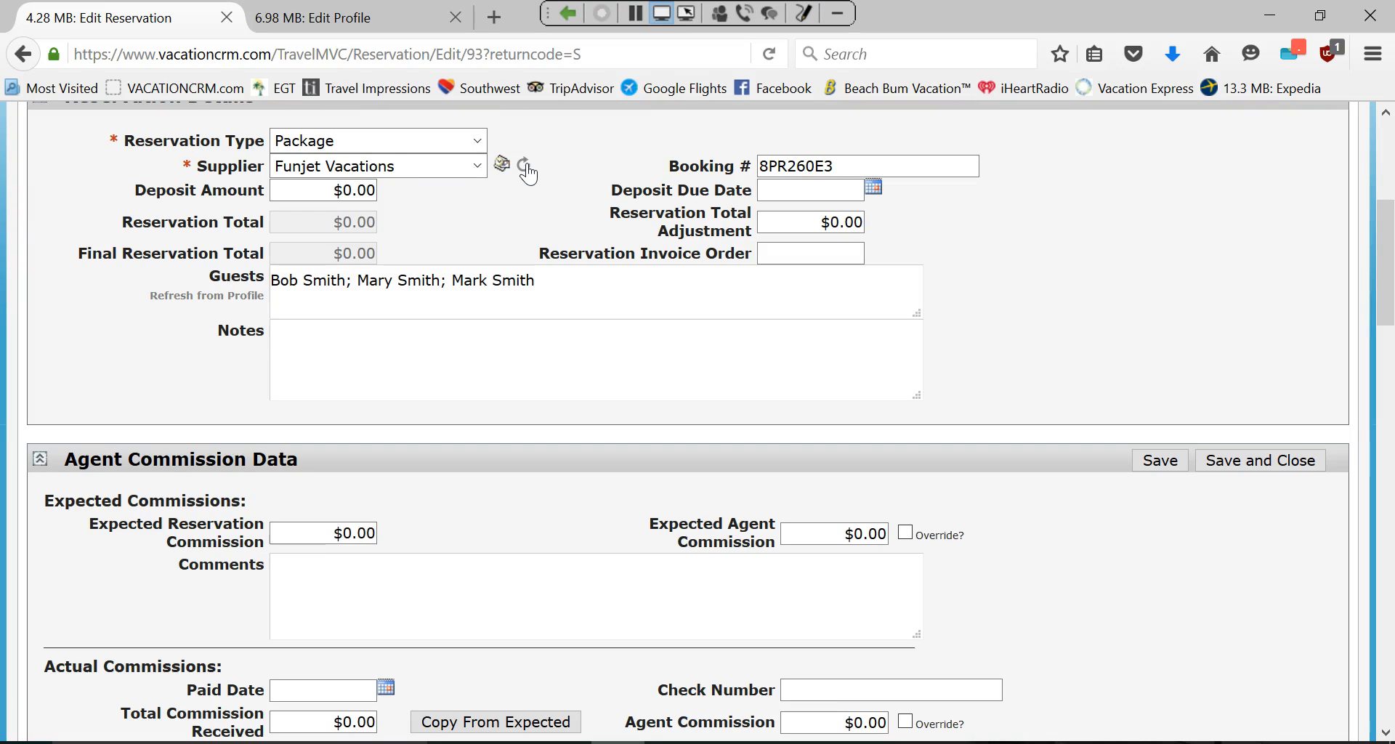
# Refresh the Funjet reservation from the supplier and dismiss the 'Reservation Data Not Found.' alert.
pyautogui.click(525, 166)
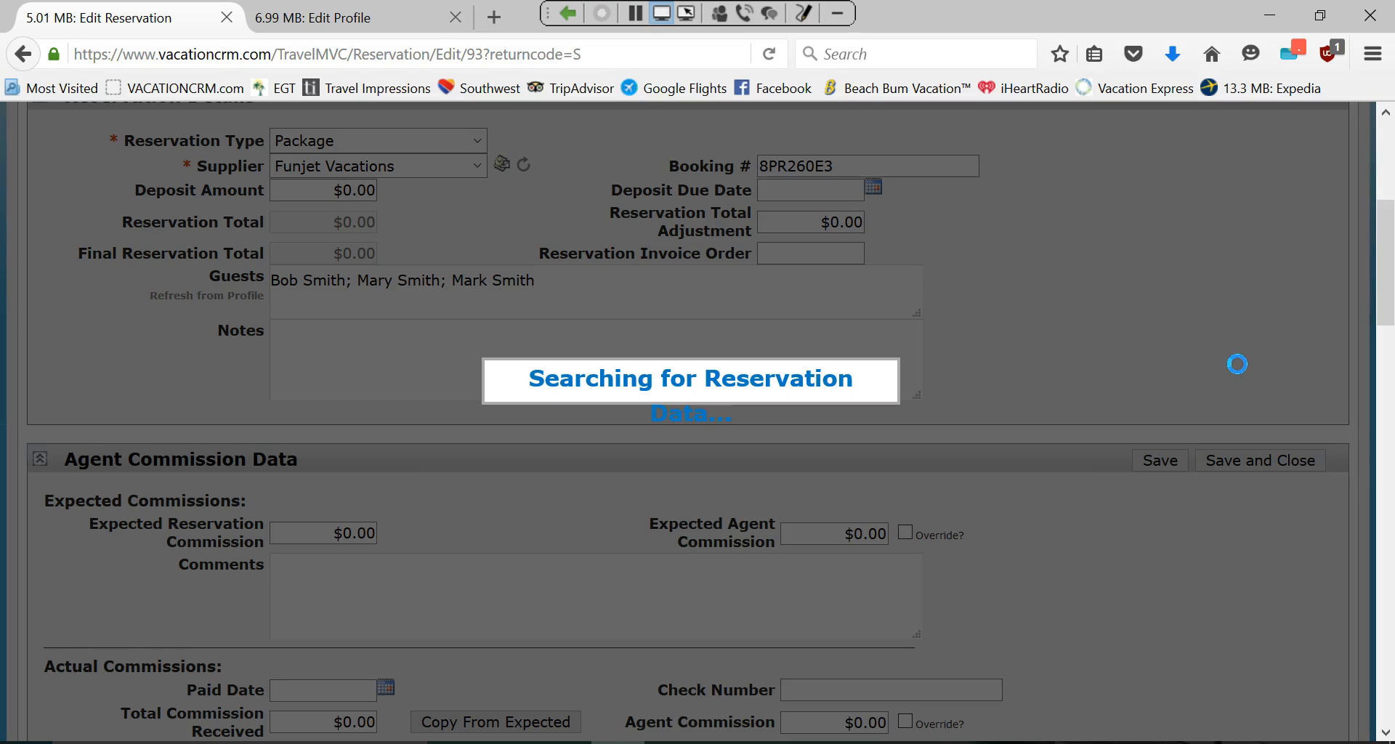
pyautogui.scroll(3, 1237, 364)
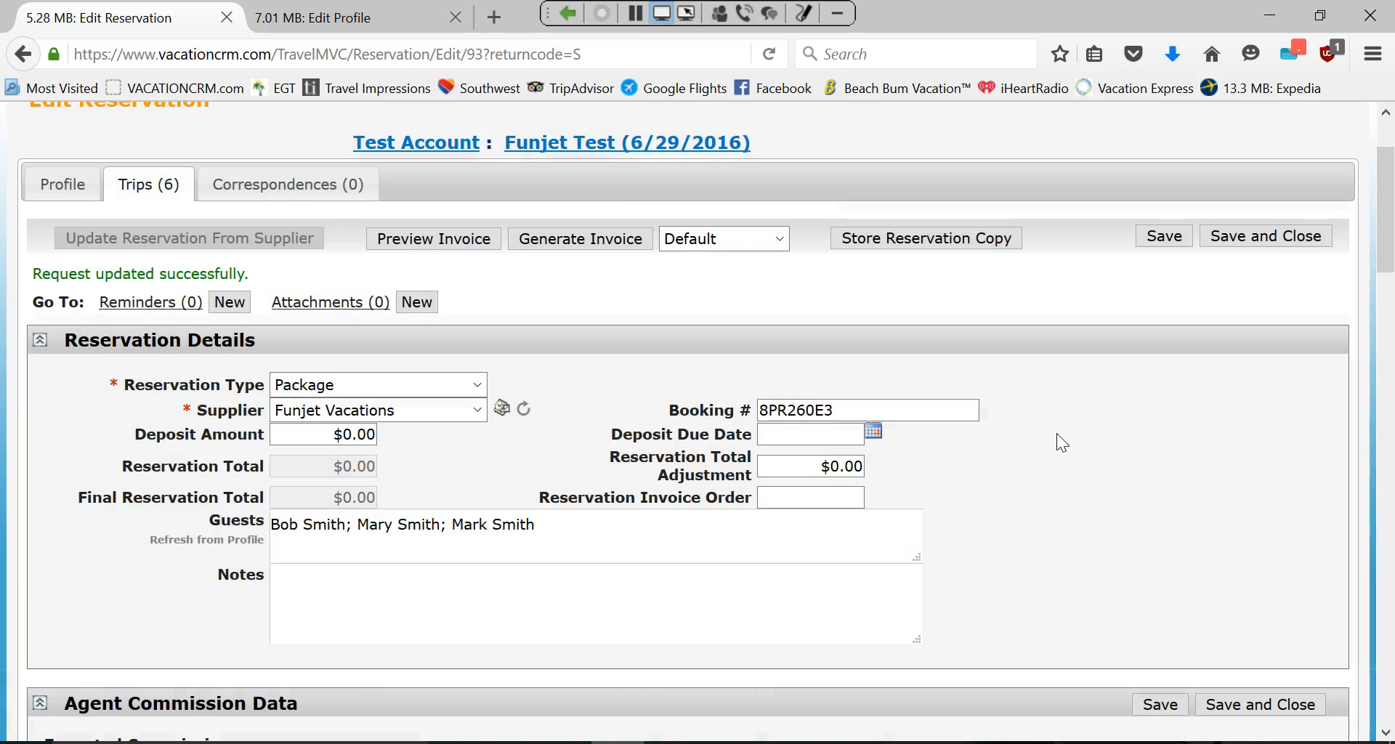
pyautogui.click(1047, 449)
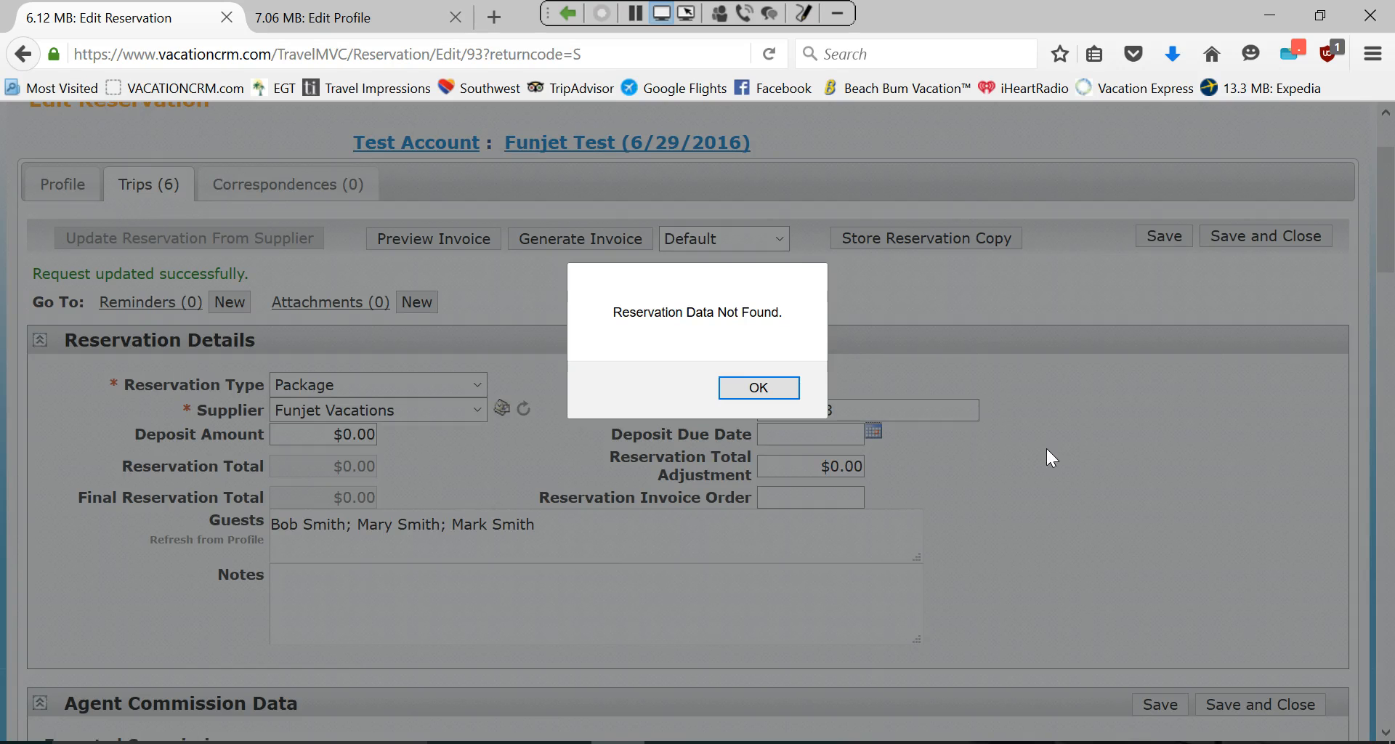
pyautogui.click(796, 390)
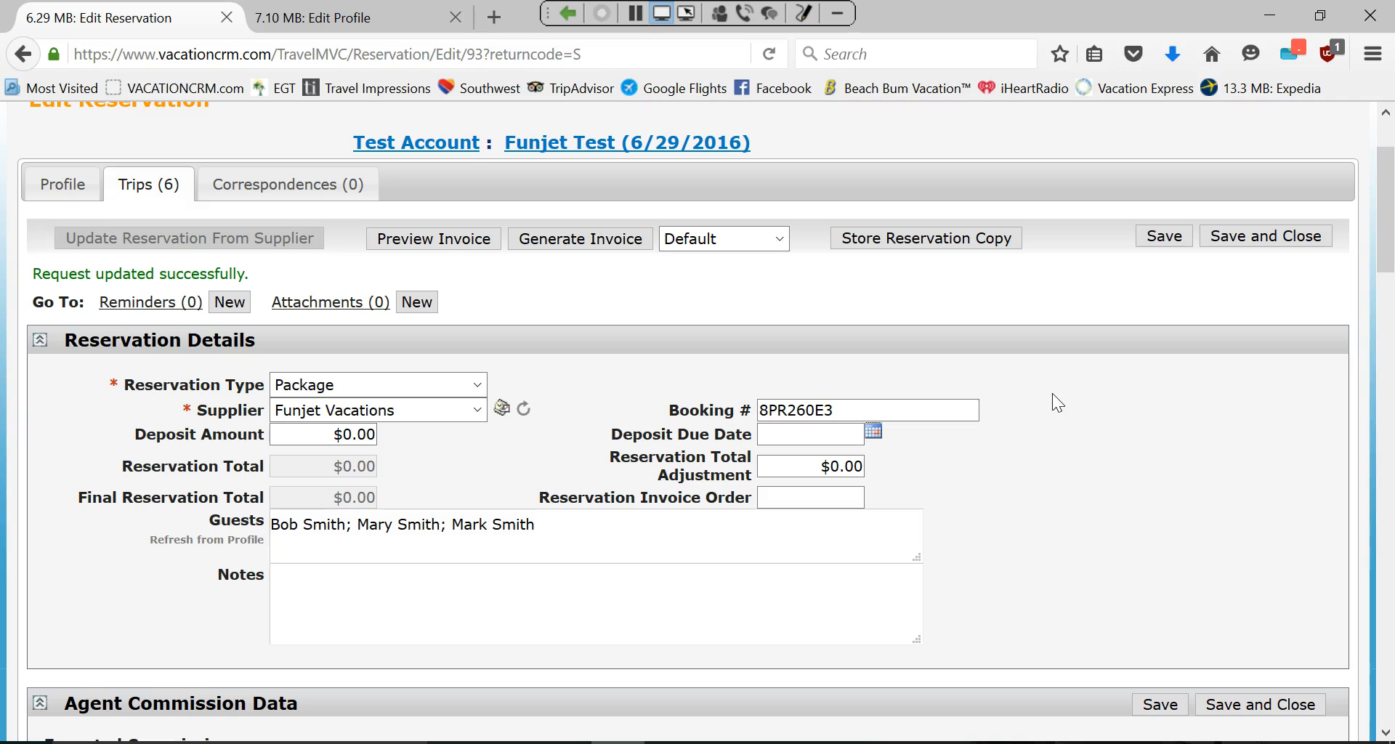
pyautogui.scroll(-8, 1044, 554)
pyautogui.scroll(-4, 991, 521)
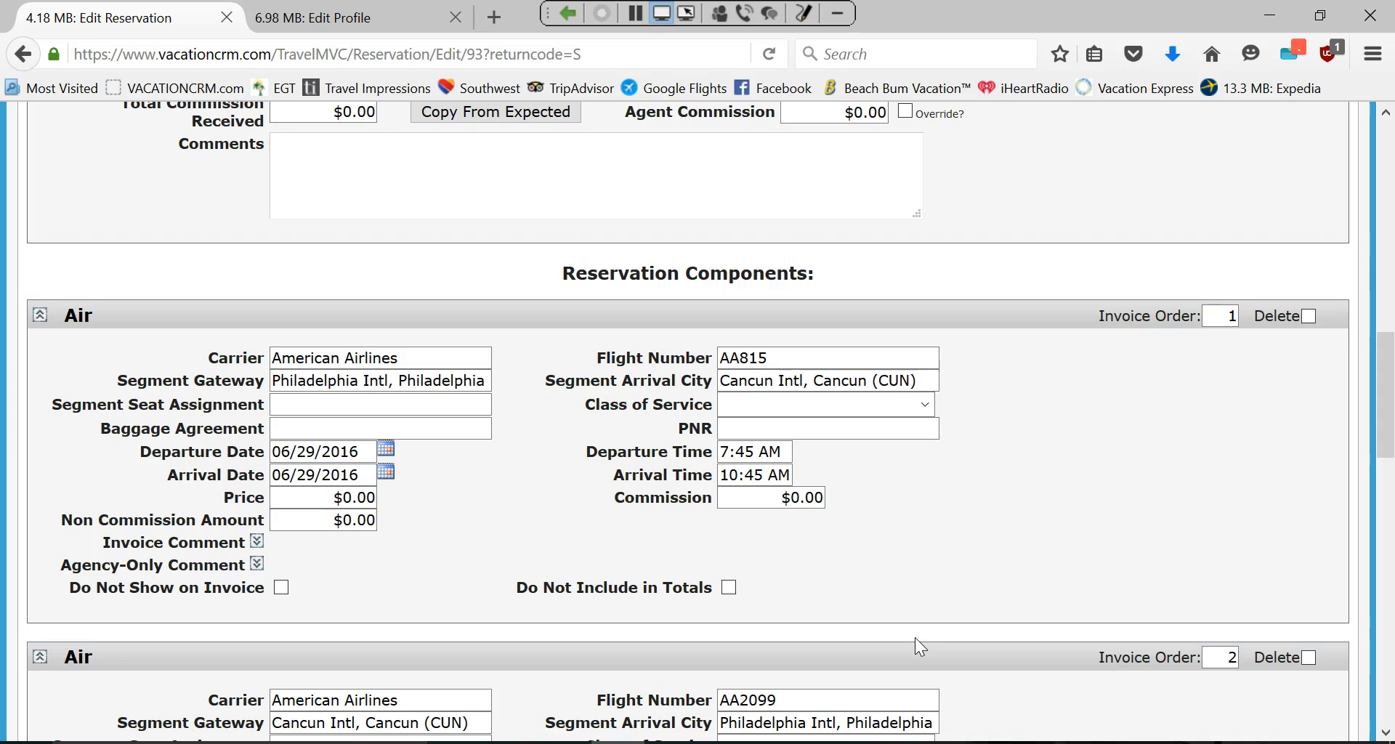
pyautogui.click(396, 403)
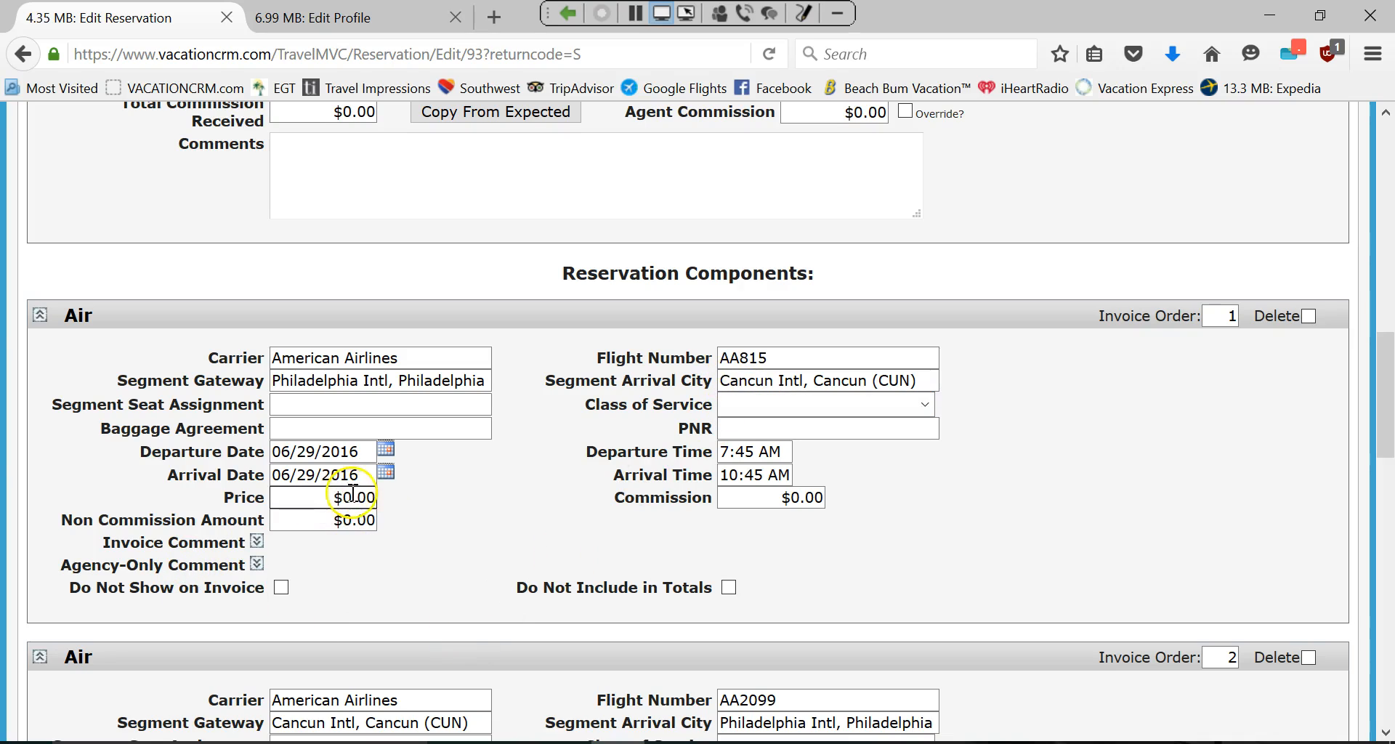
pyautogui.scroll(-3, 363, 488)
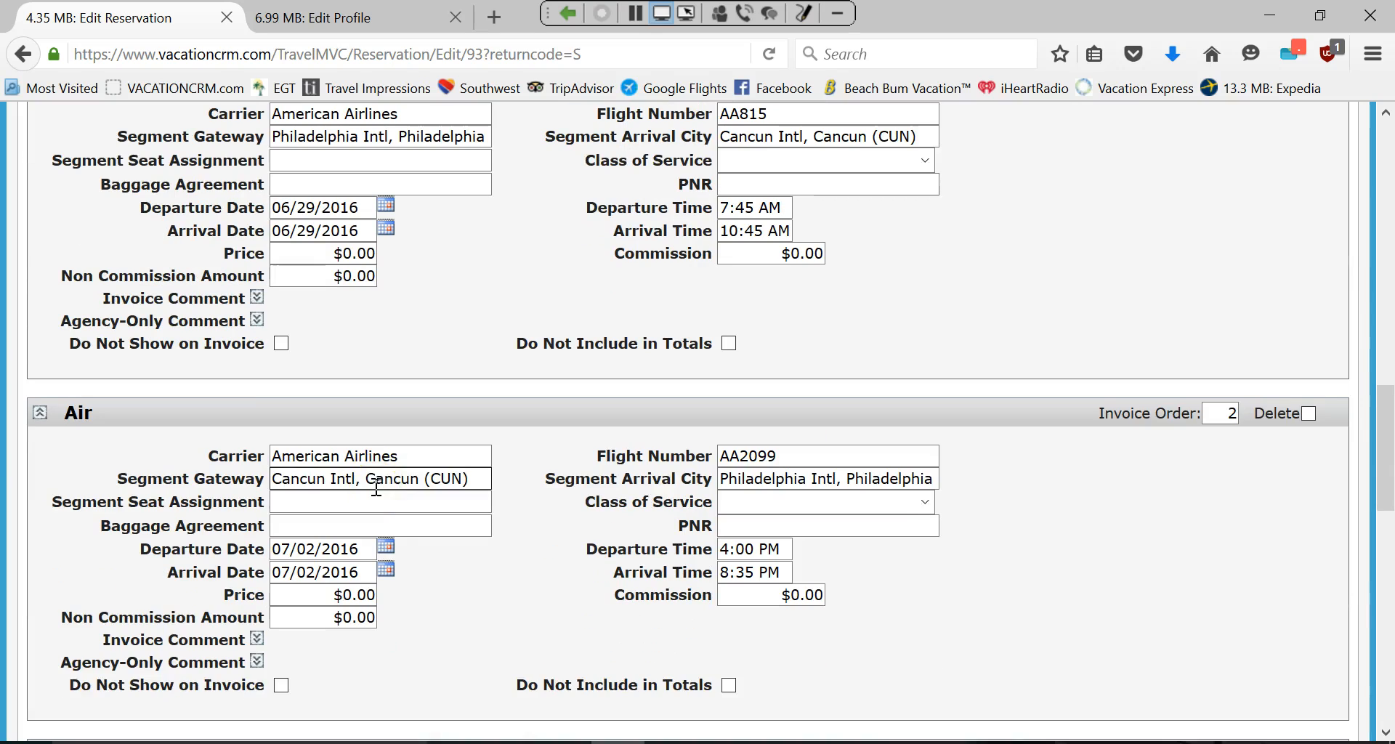
pyautogui.scroll(-6, 341, 516)
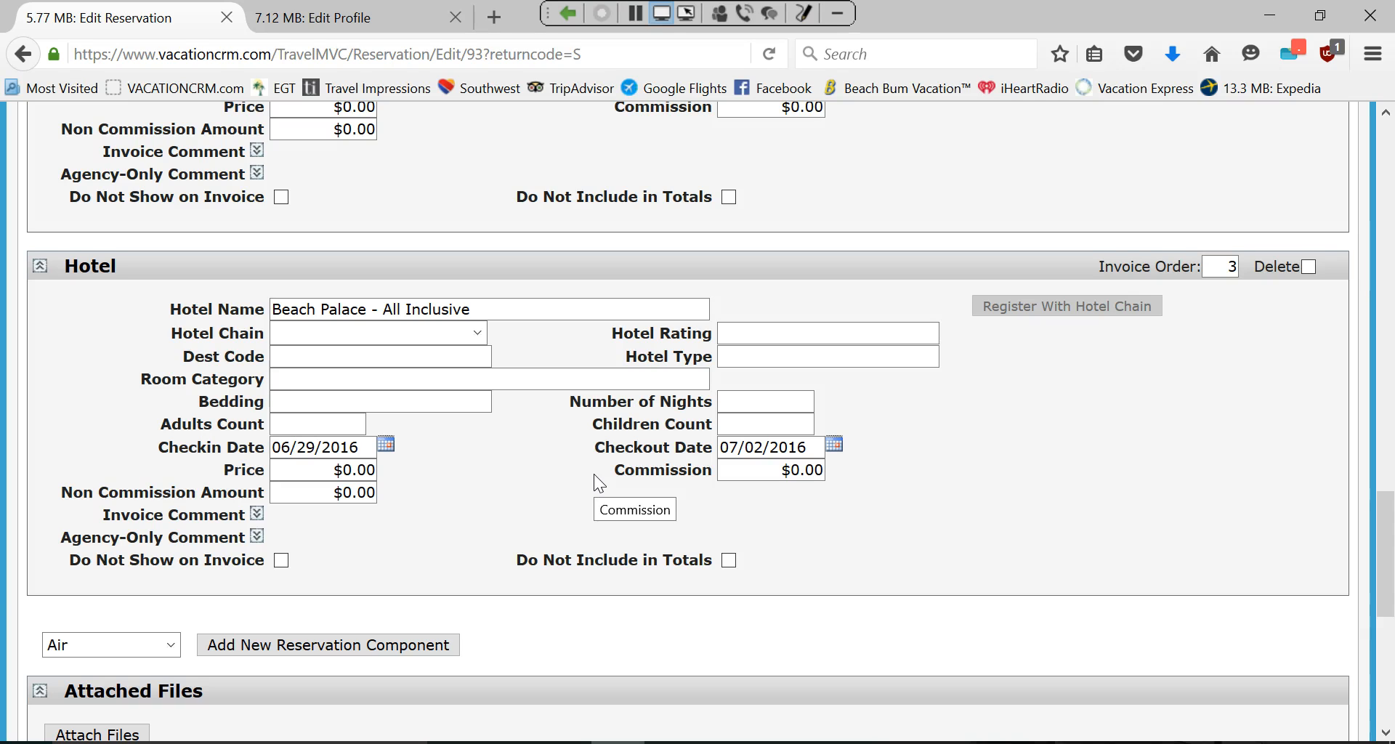
pyautogui.scroll(15, 594, 474)
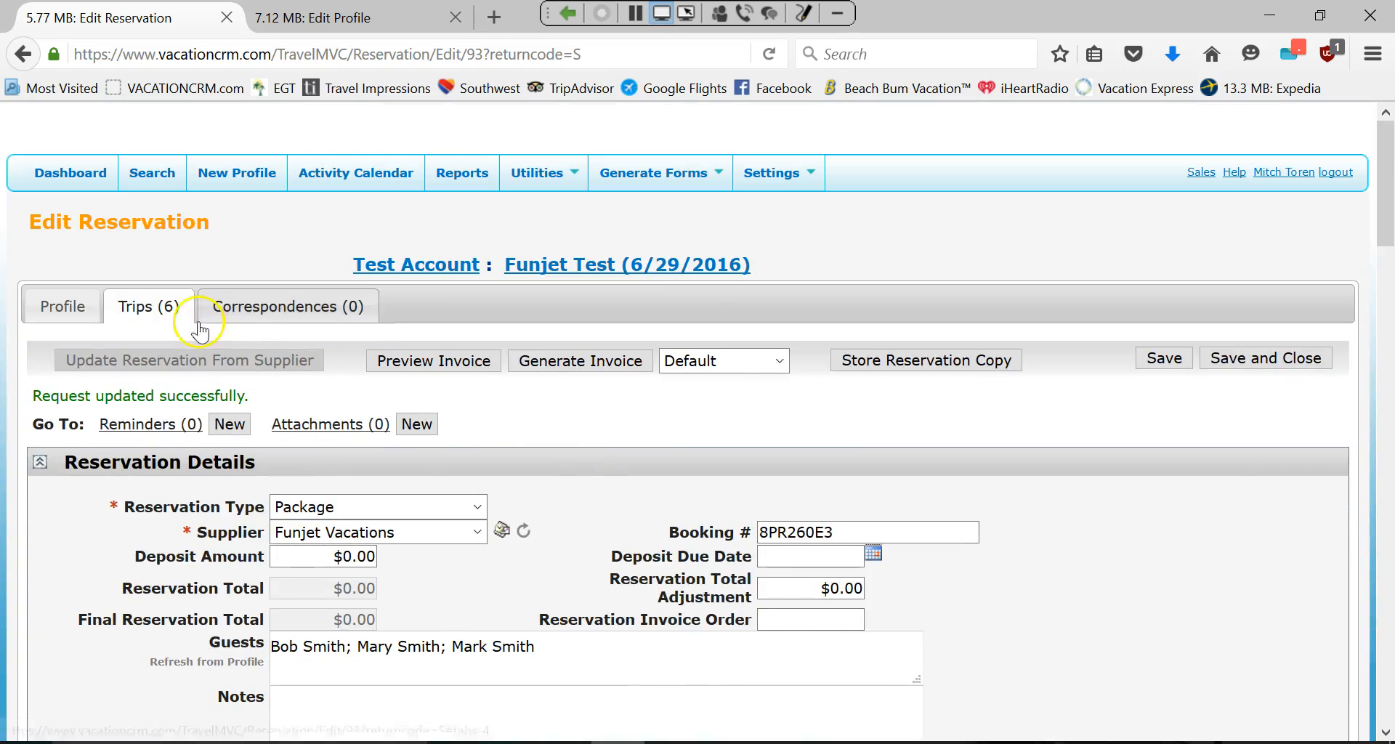
# Switch to the Test Account client profile and start an Outlook email to its Primary Email.
pyautogui.click(55, 305)
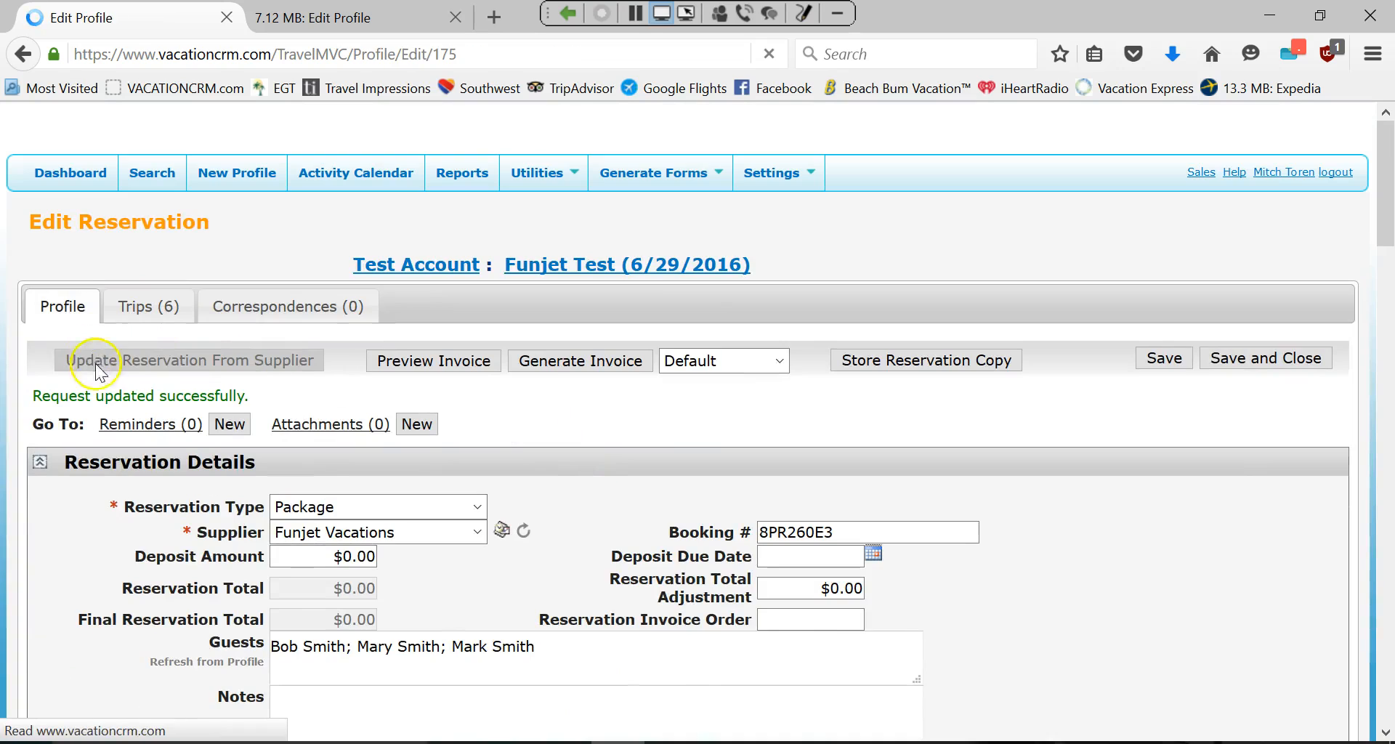
pyautogui.click(63, 309)
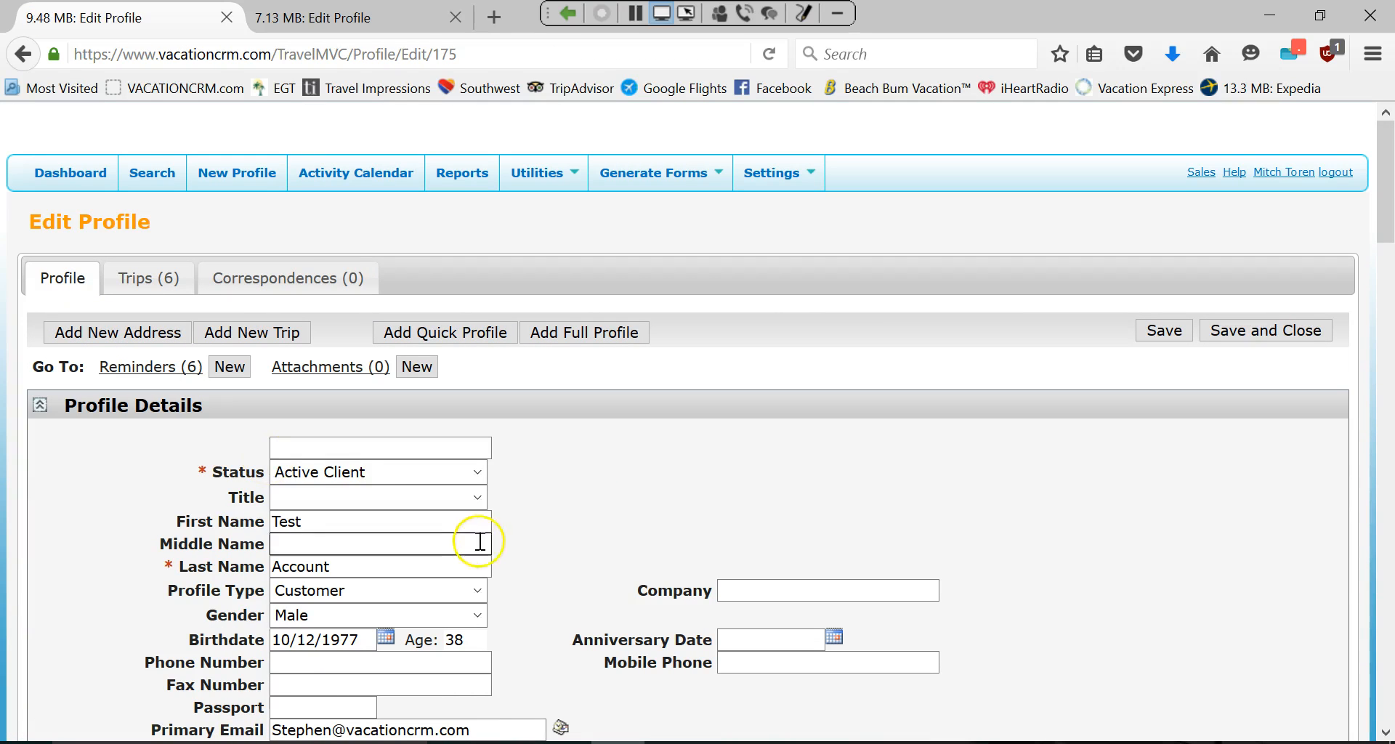
pyautogui.scroll(-3, 588, 610)
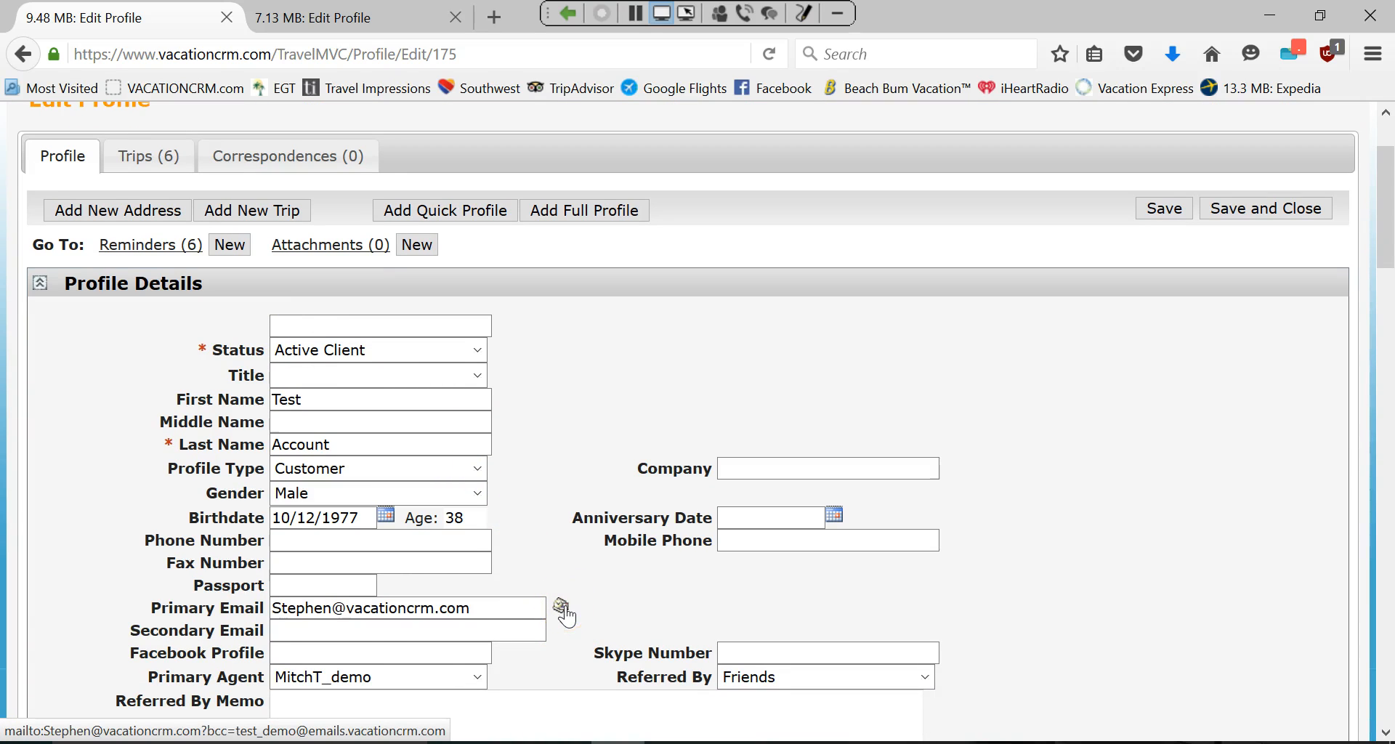
pyautogui.click(564, 610)
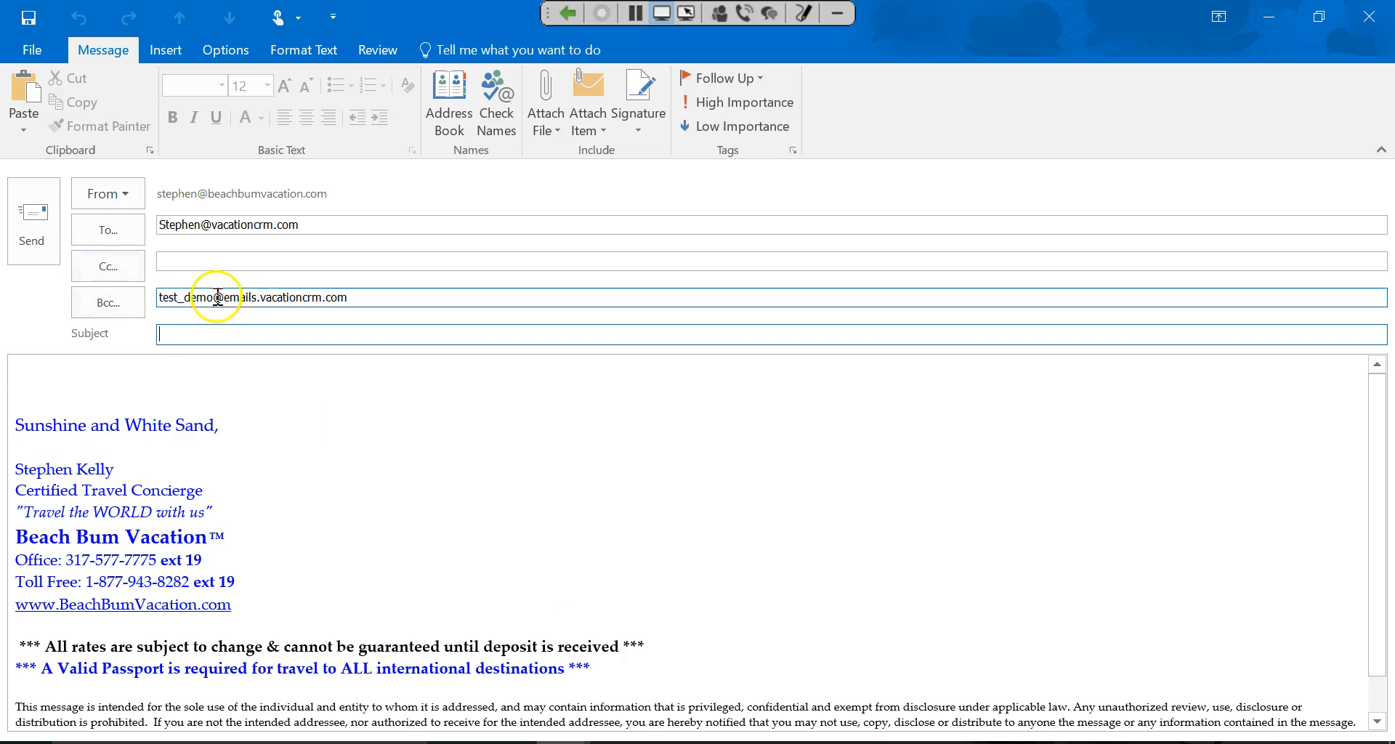
# Highlight the parts of the CRM Bcc address, then close the blank client email without saving.
pyautogui.moveTo(177, 298); pyautogui.dragTo(372, 303)
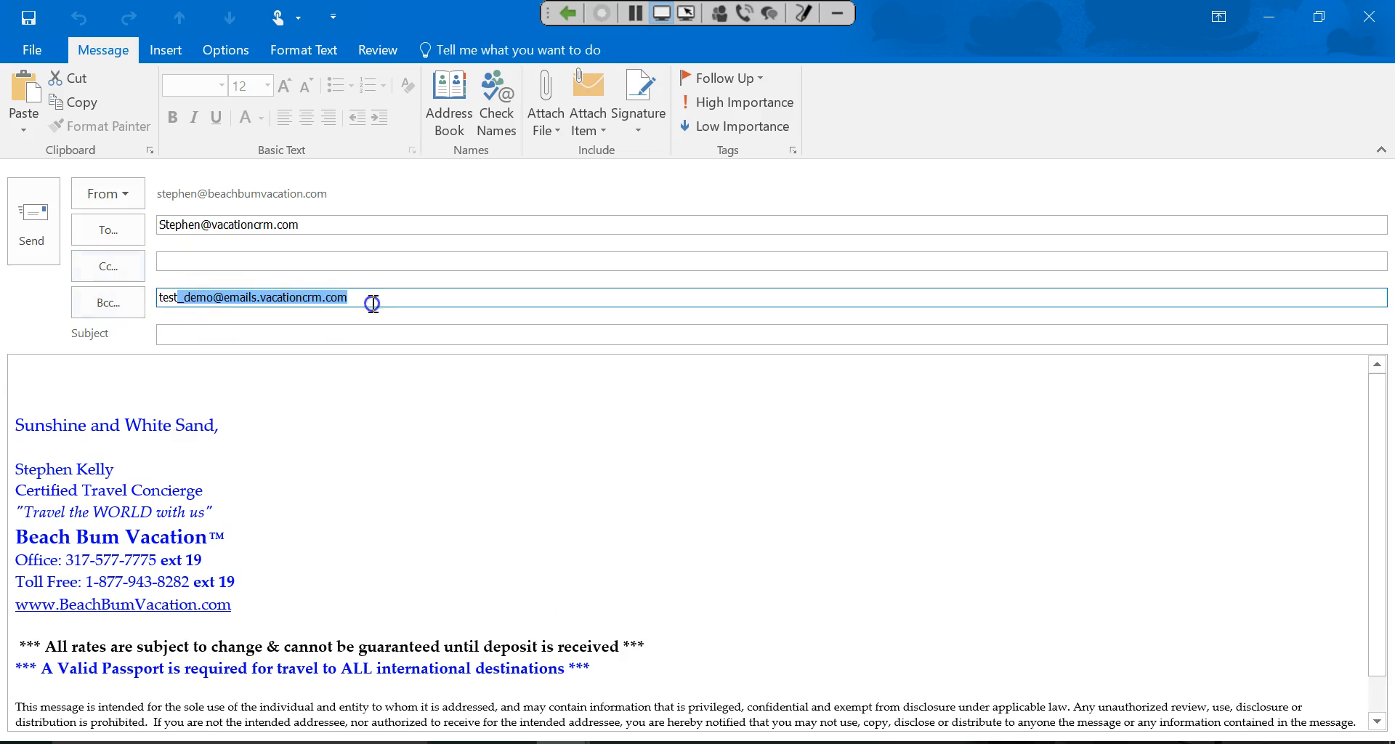
pyautogui.moveTo(160, 299); pyautogui.dragTo(230, 301)
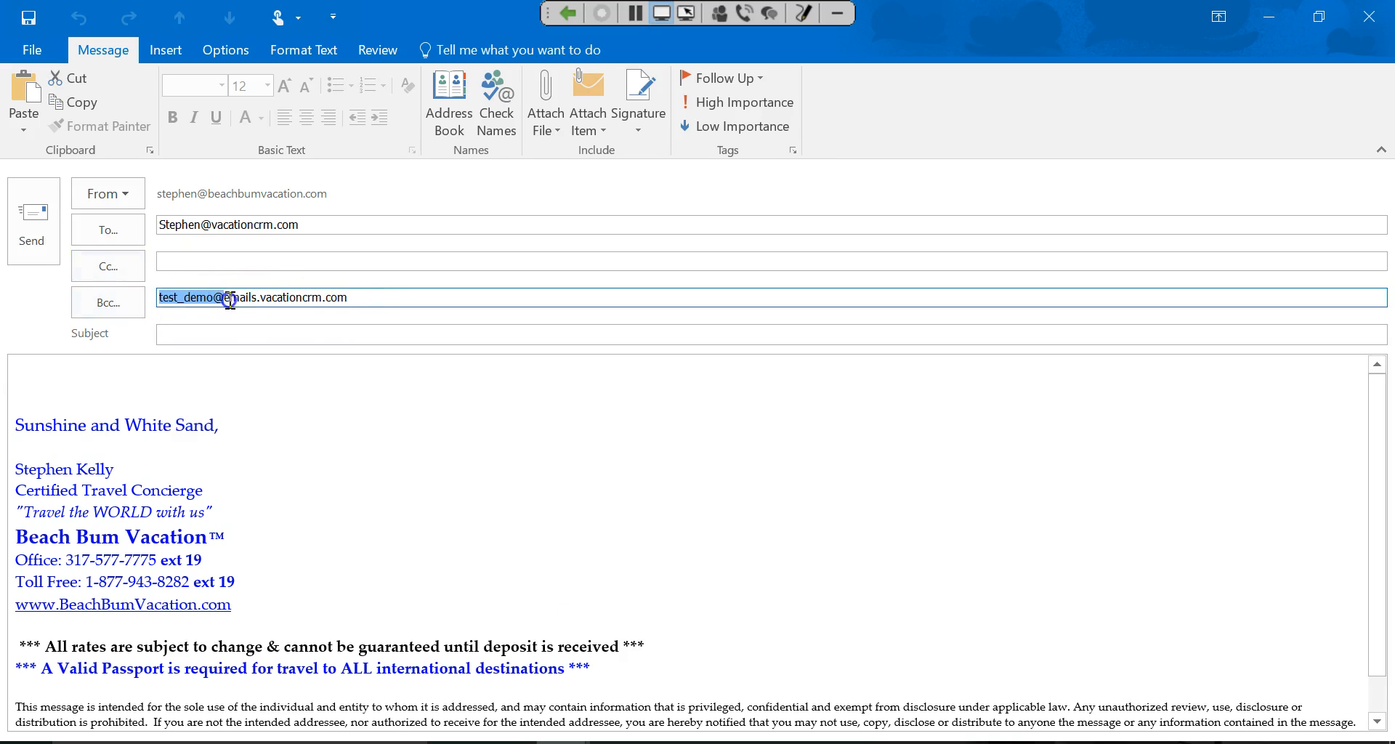
pyautogui.click(402, 390)
pyautogui.click(1384, 12)
pyautogui.click(712, 442)
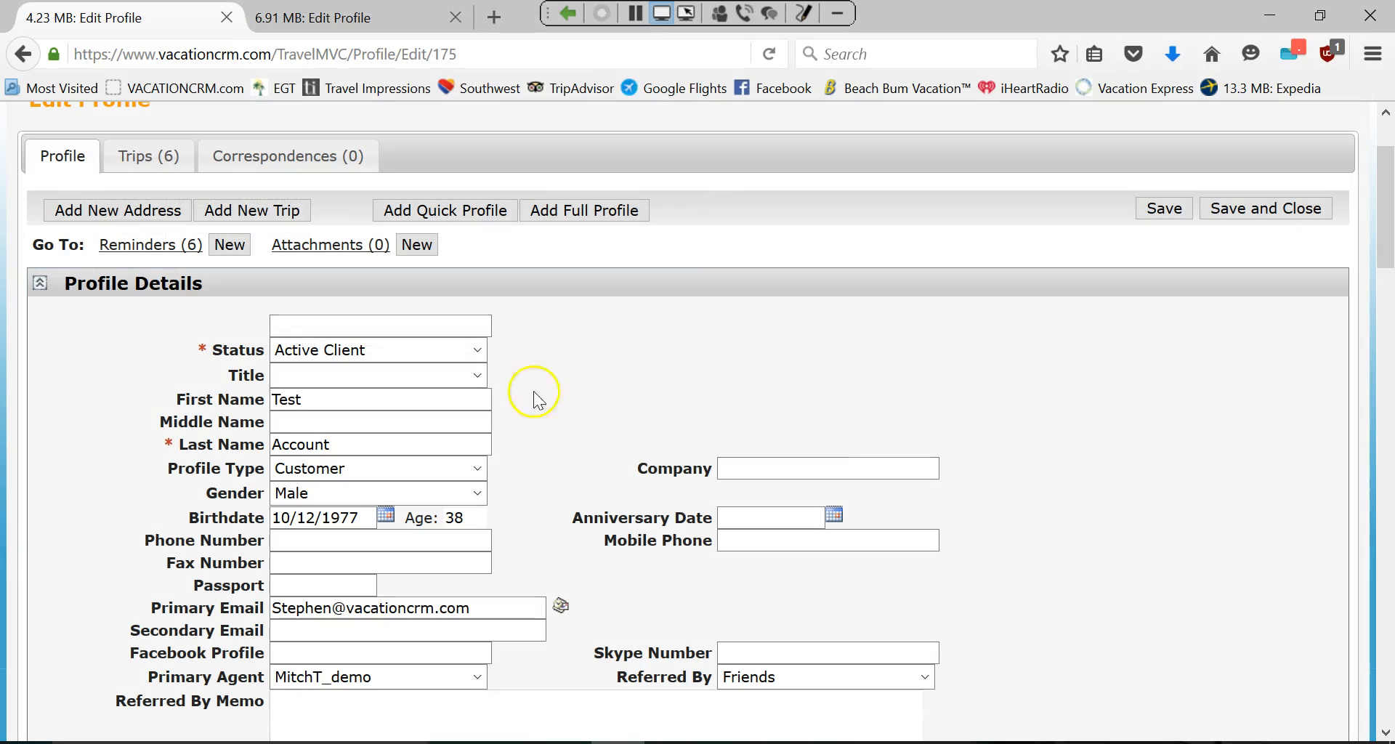
# Add a new client correspondence dated the 3rd with type Email.
pyautogui.click(306, 164)
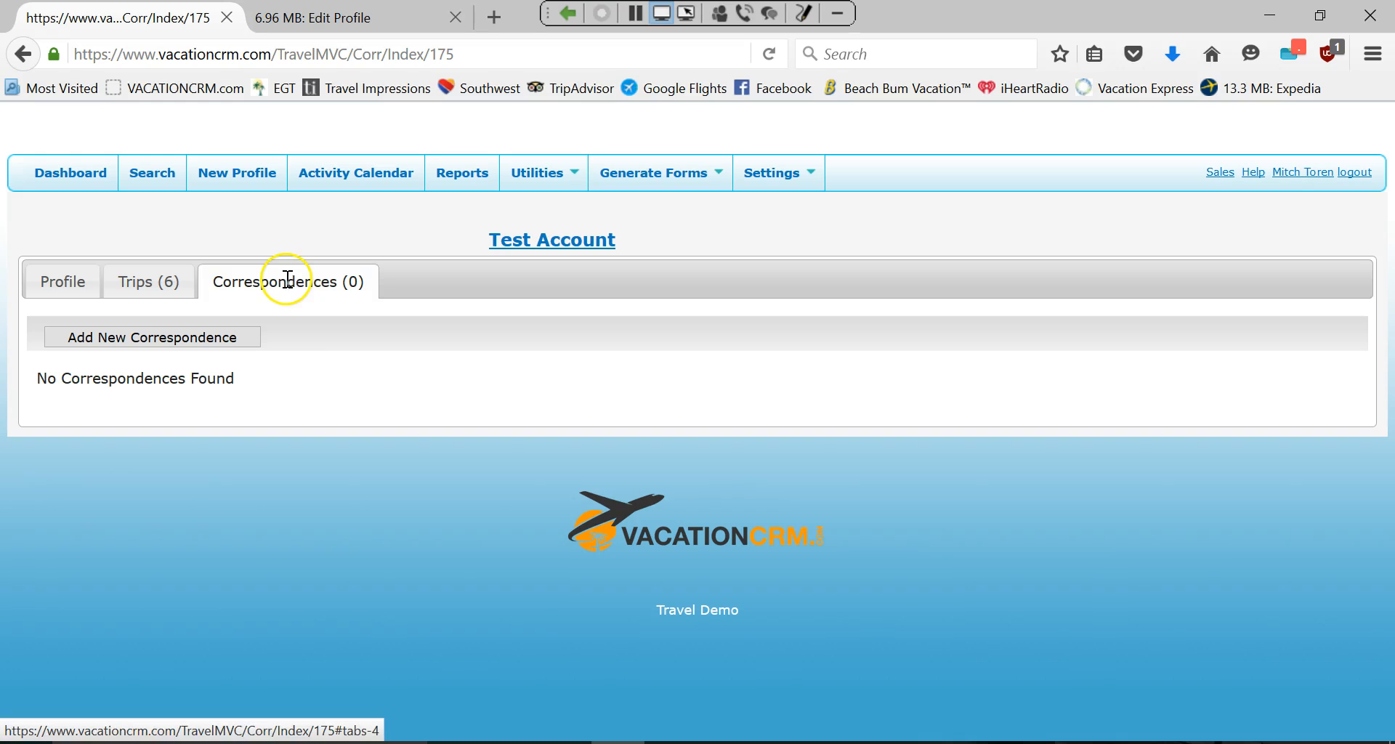
pyautogui.click(178, 339)
pyautogui.click(343, 303)
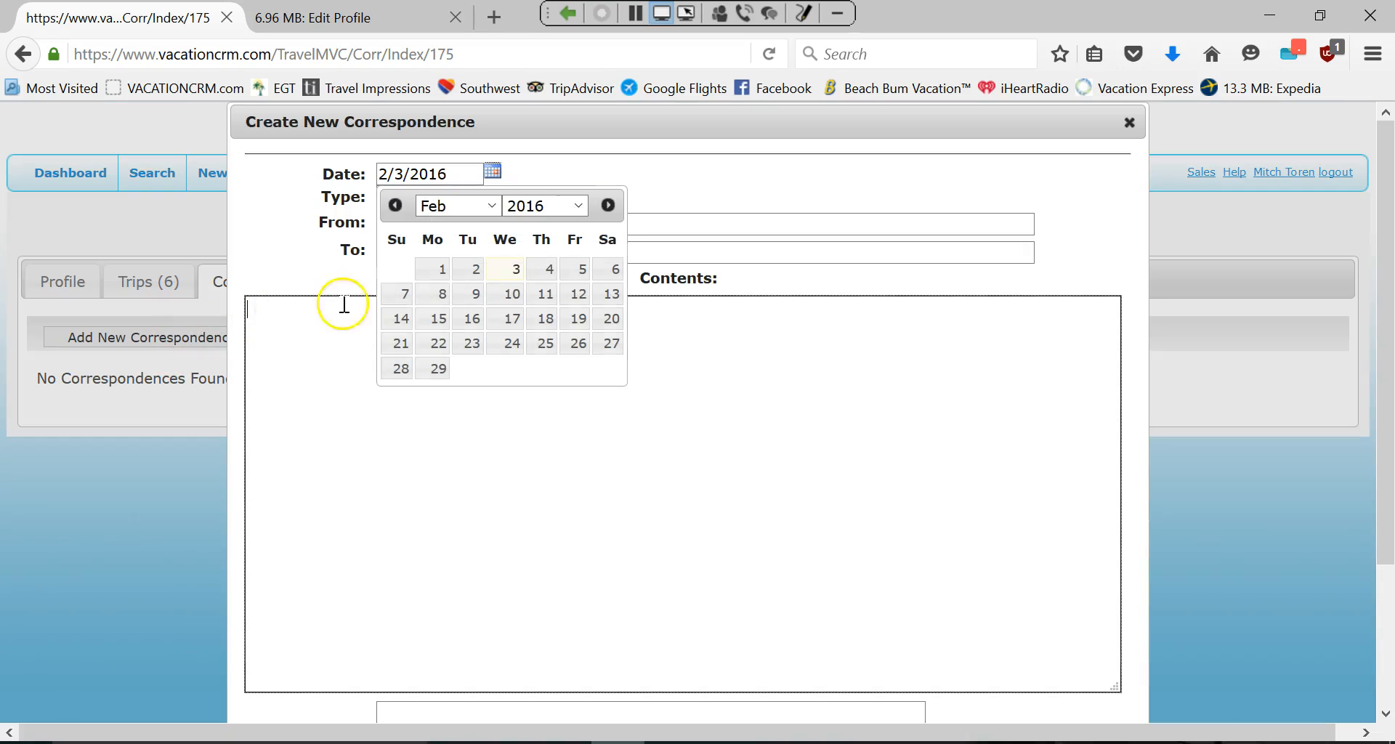
pyautogui.click(513, 276)
pyautogui.click(460, 195)
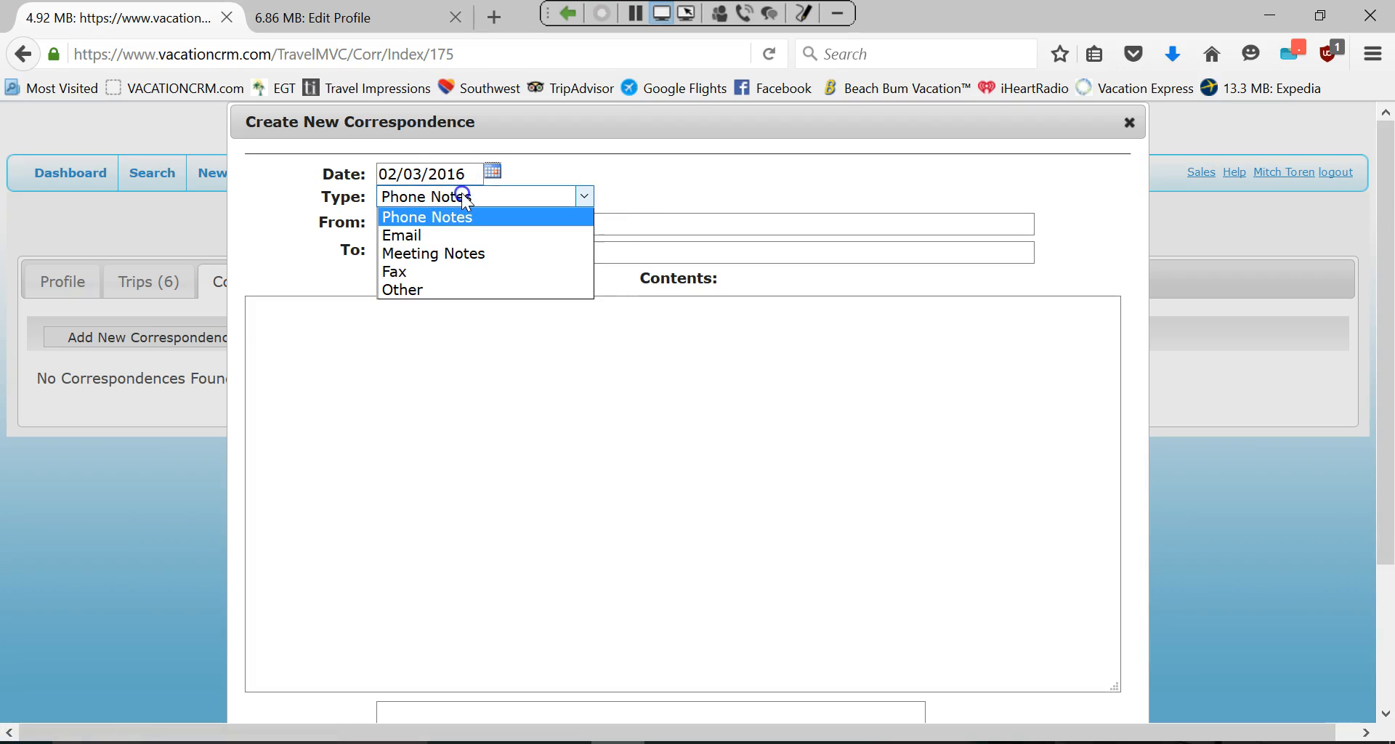
pyautogui.click(430, 235)
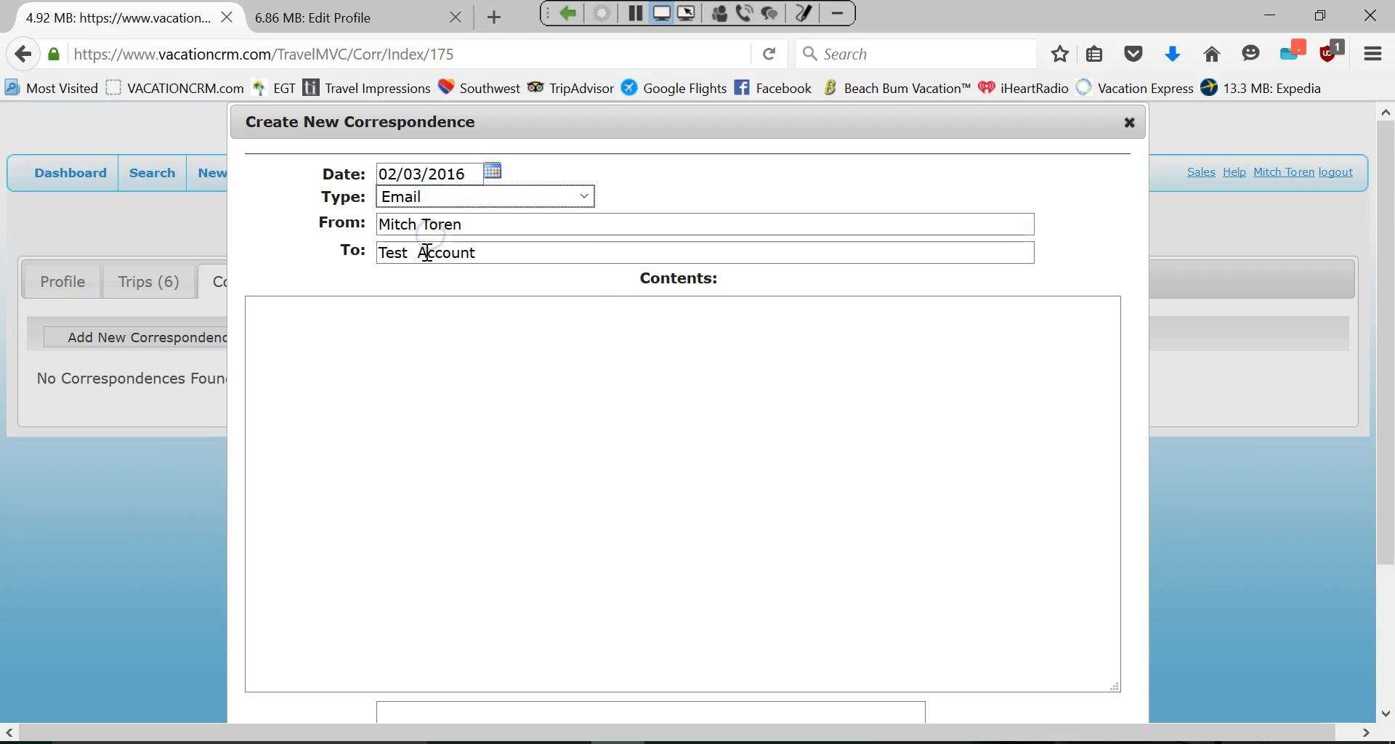
# Paste the Funjet itinerary into Contents and save the correspondence.
pyautogui.click(403, 354)
pyautogui.hotkey('ctrl', 'v')
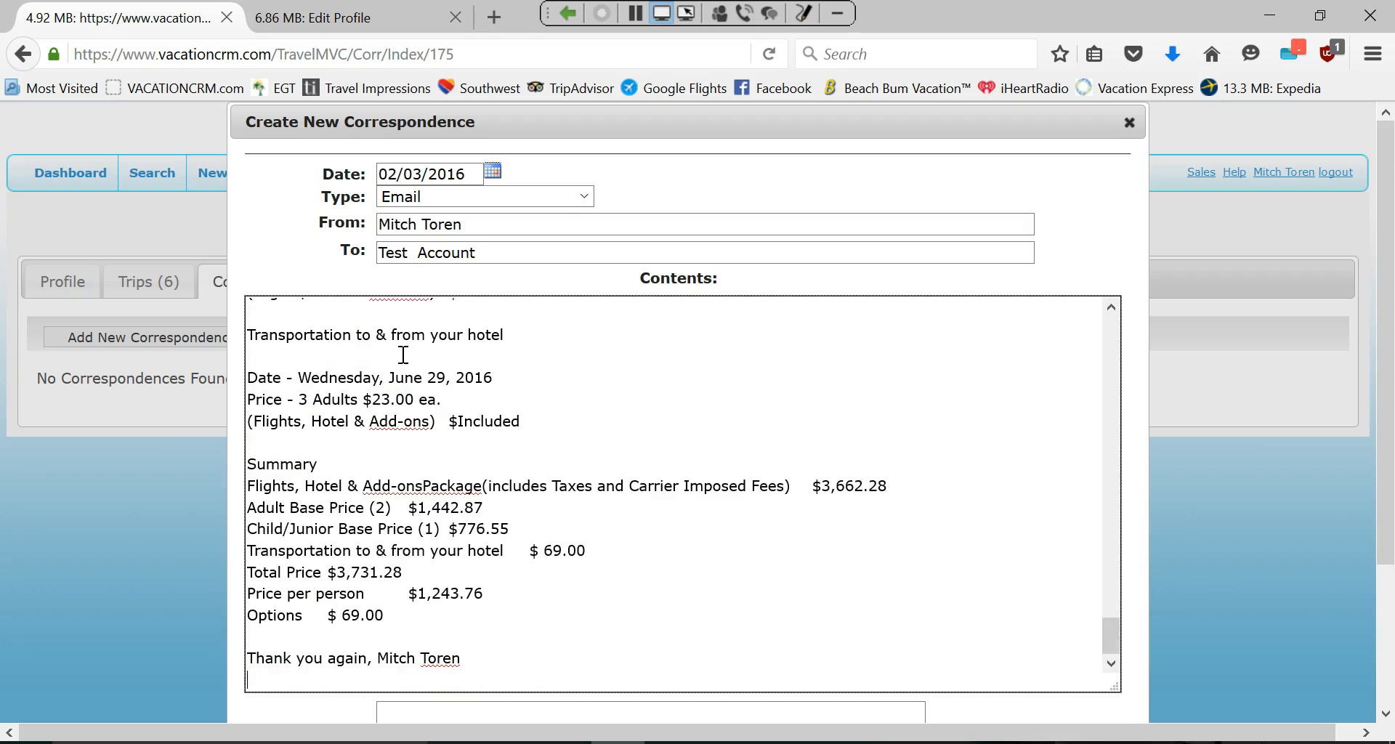
pyautogui.scroll(5, 603, 473)
pyautogui.scroll(20, 604, 472)
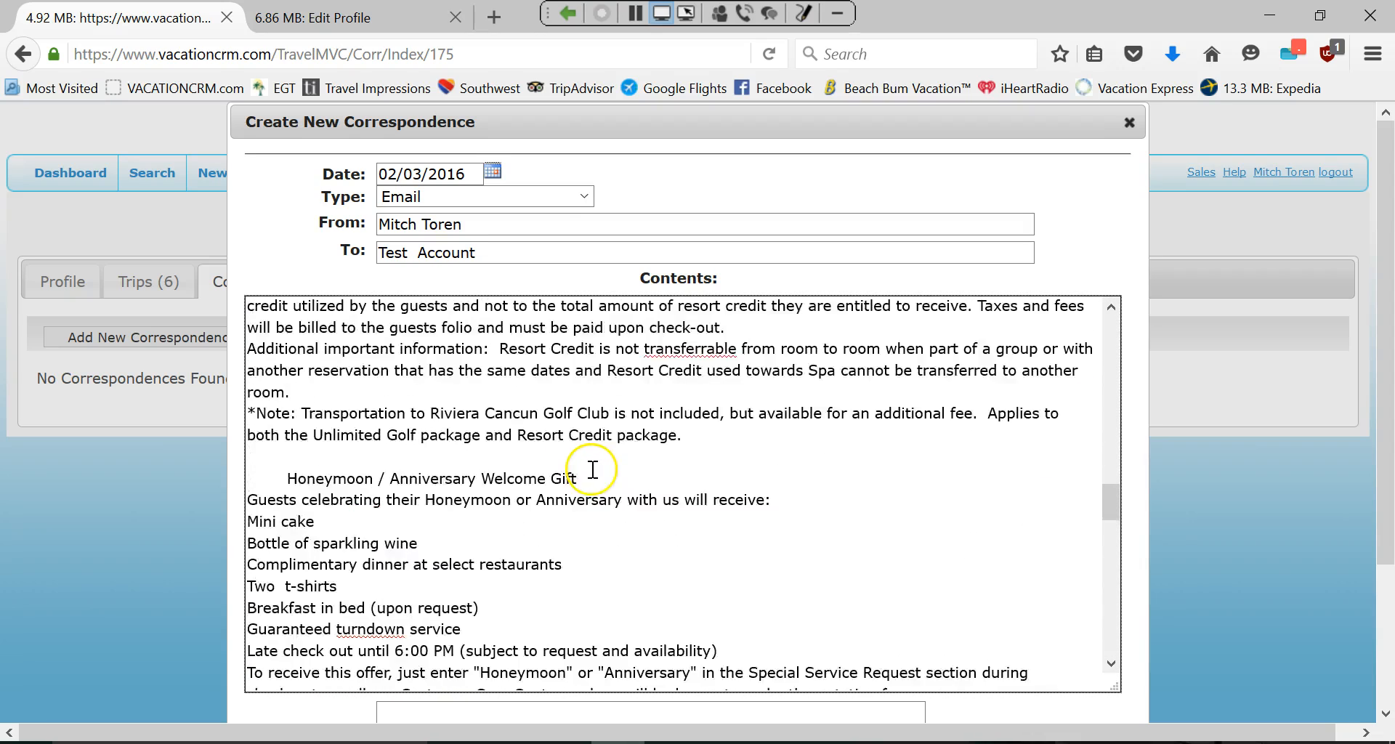
pyautogui.moveTo(1109, 430); pyautogui.dragTo(1124, 640)
pyautogui.scroll(-3, 1198, 514)
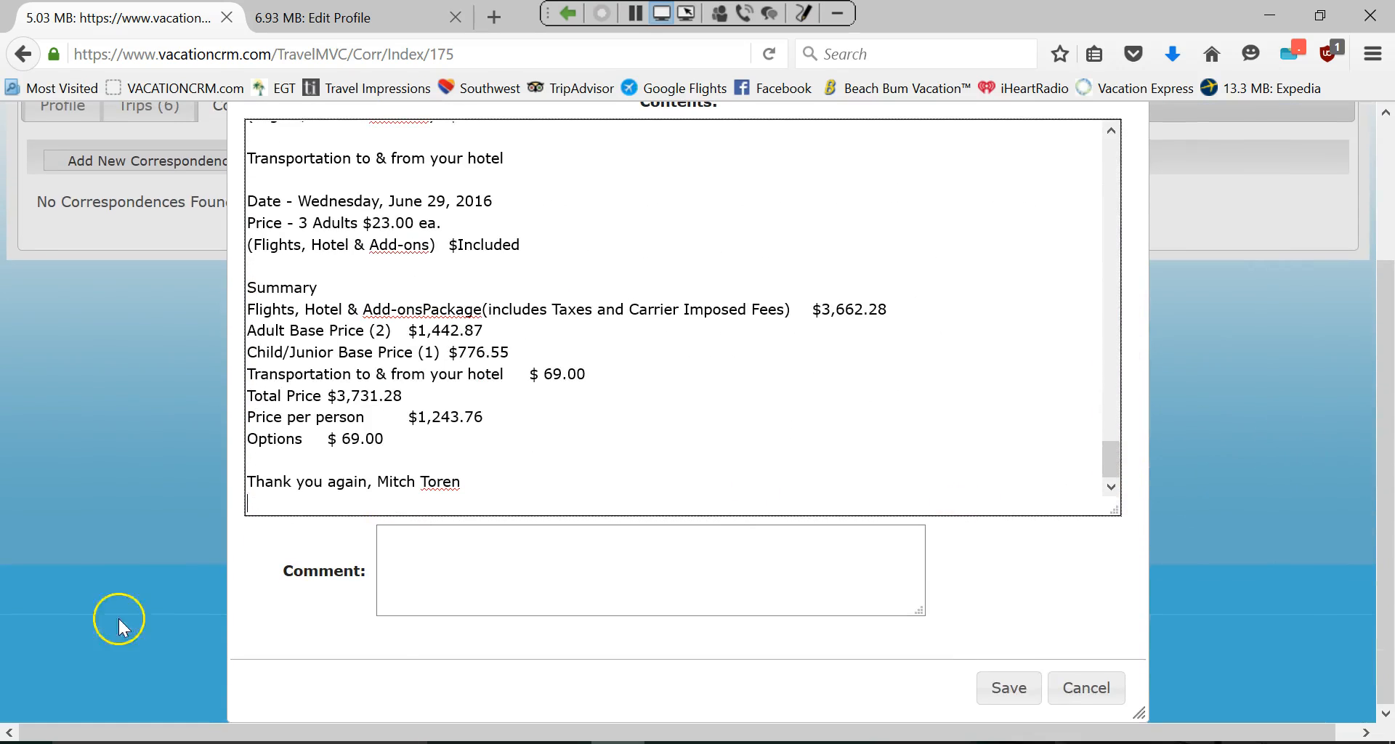
pyautogui.click(1022, 689)
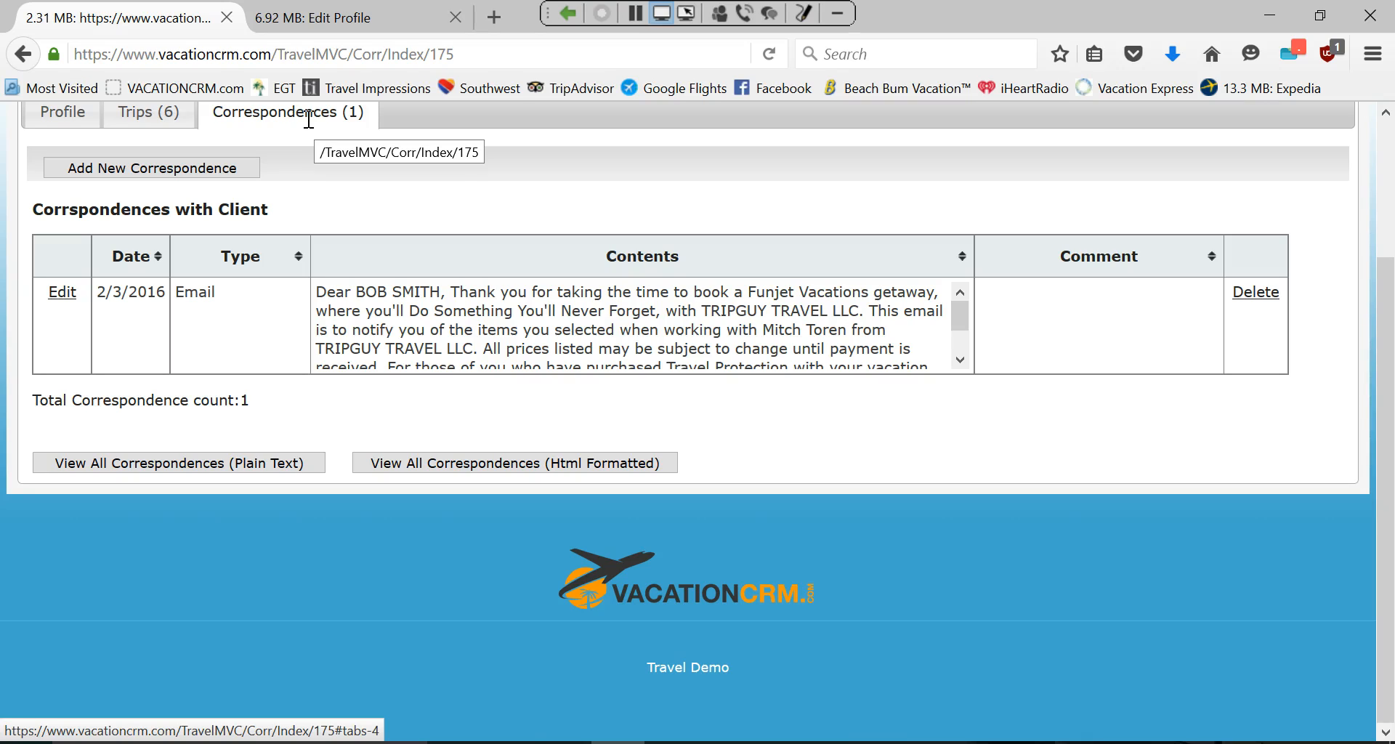
pyautogui.moveTo(563, 741)
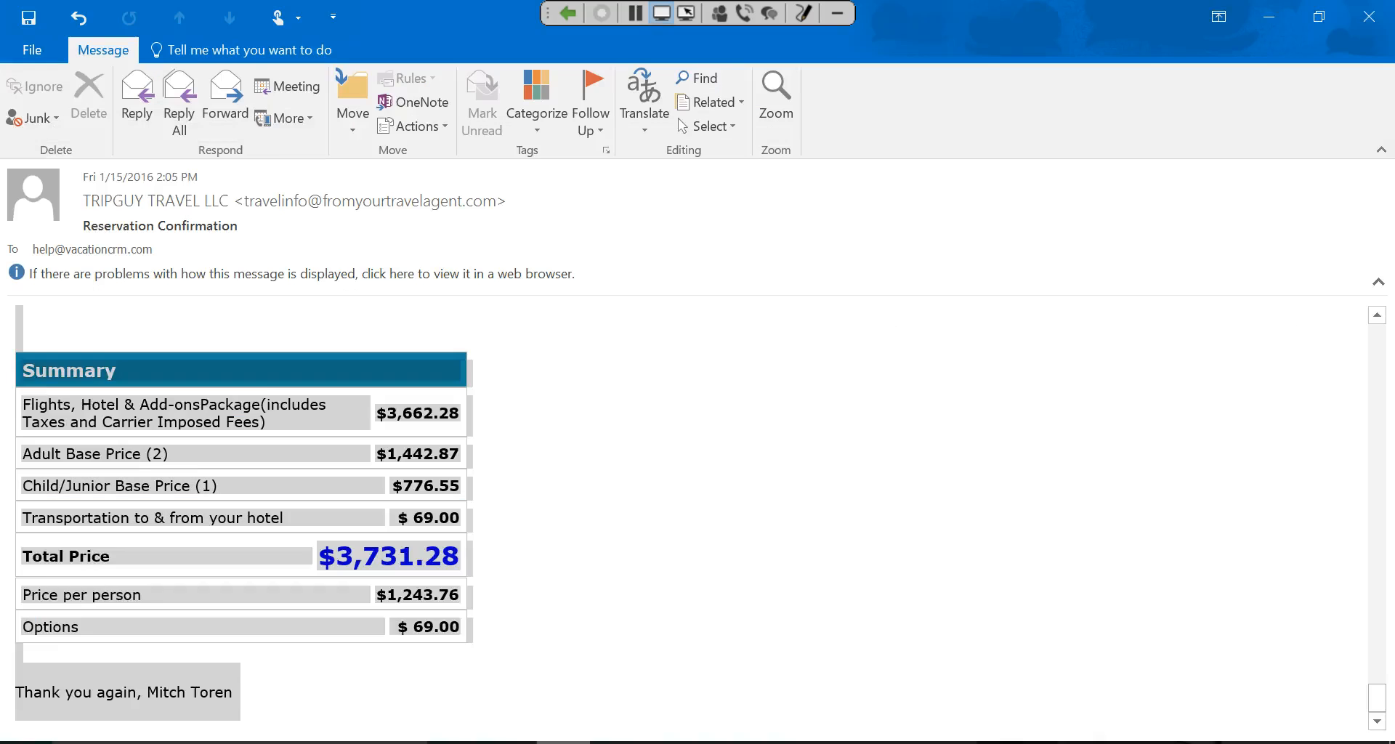
pyautogui.scroll(4, 26, 130)
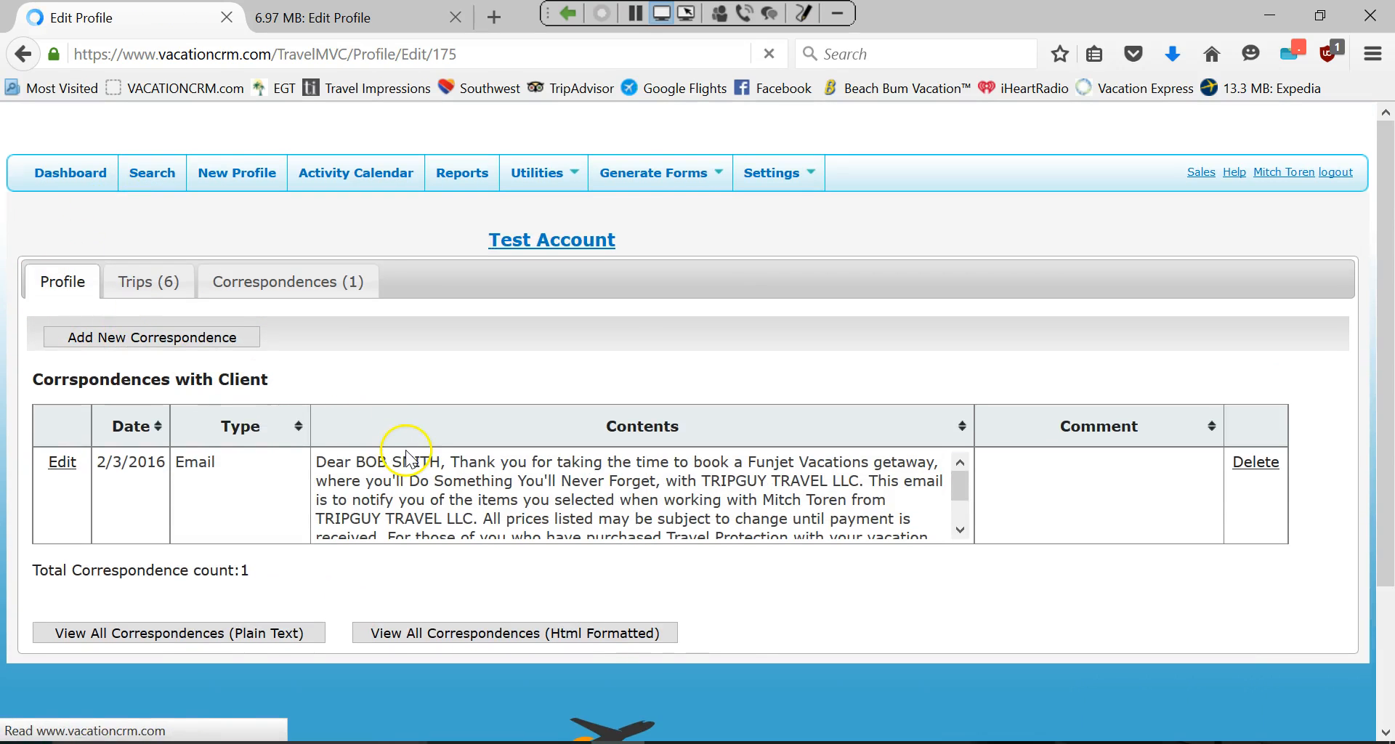
# From the Test Account profile's Primary Email, open an Outlook email to the client with VacationCRM in Bcc.
pyautogui.scroll(-5, 523, 527)
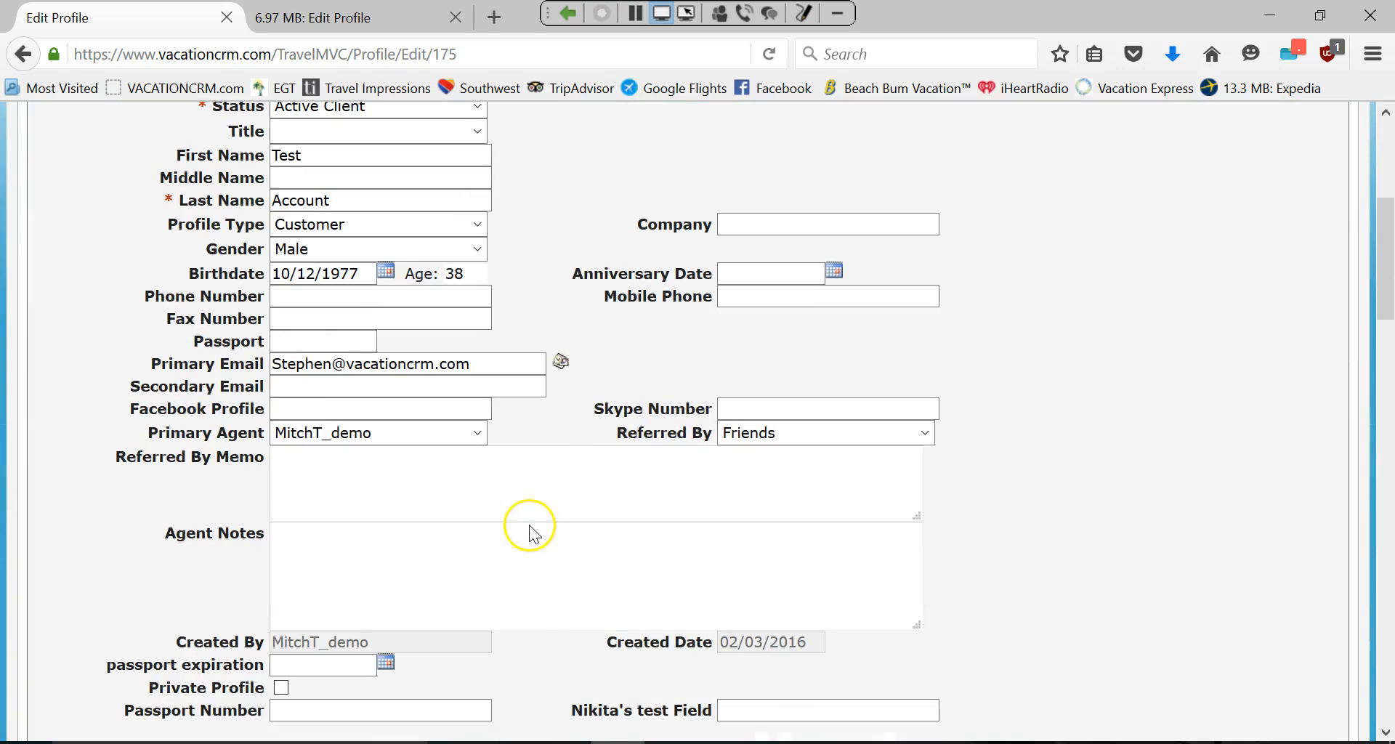
pyautogui.click(559, 370)
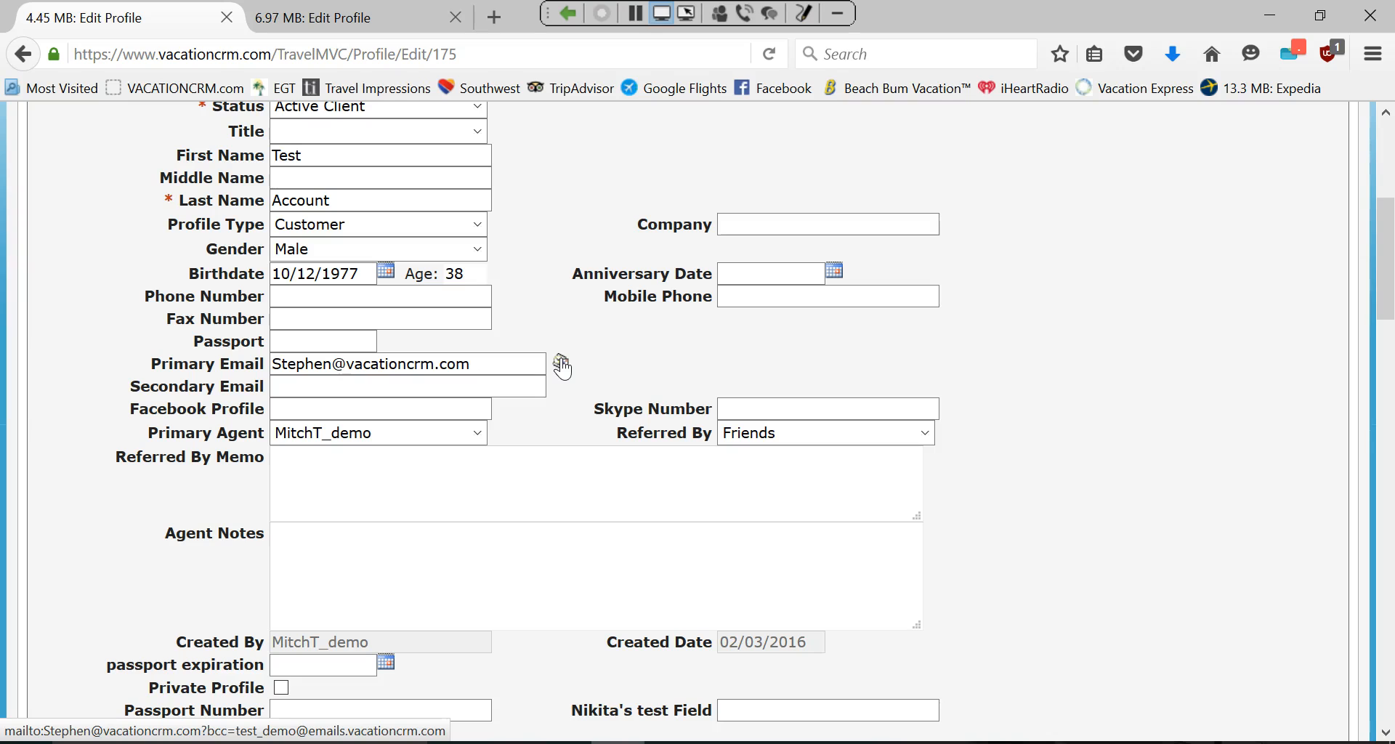
pyautogui.scroll(5, 482, 314)
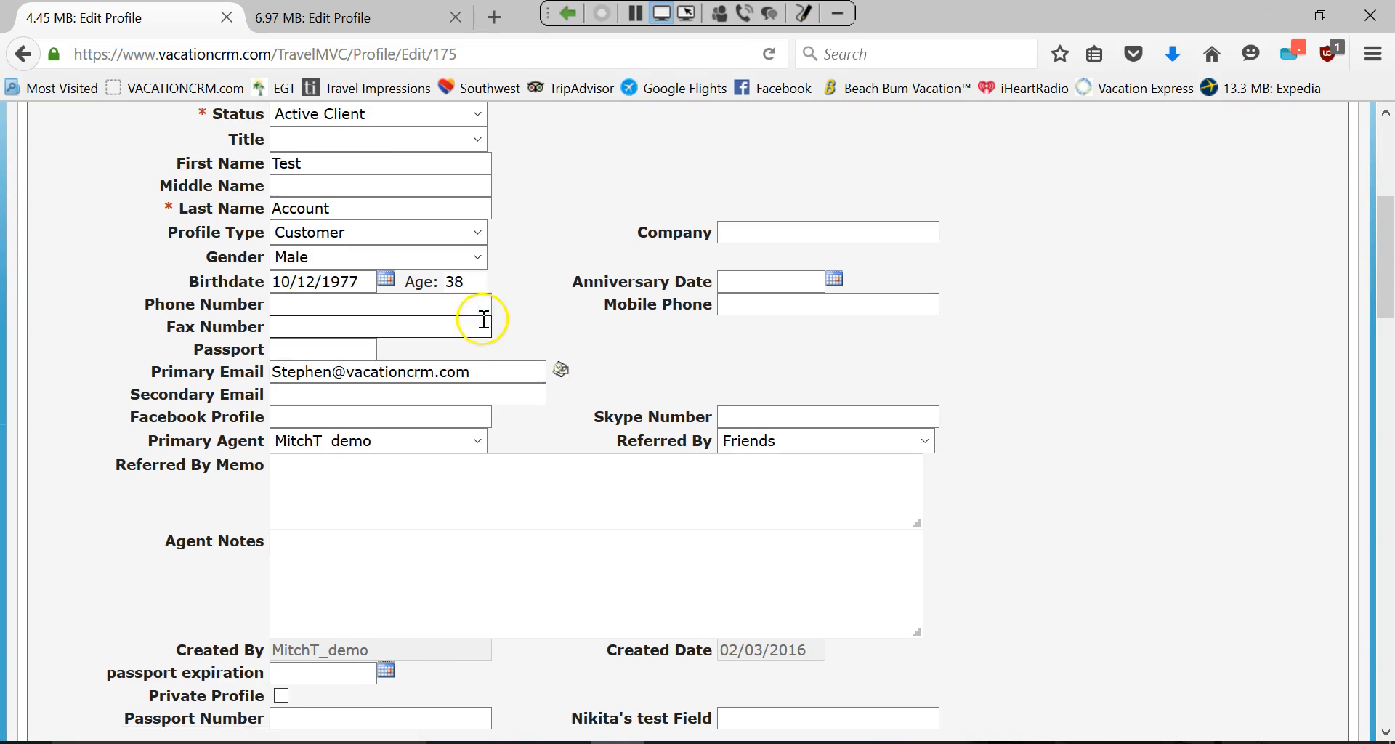
pyautogui.scroll(-1, 303, 561)
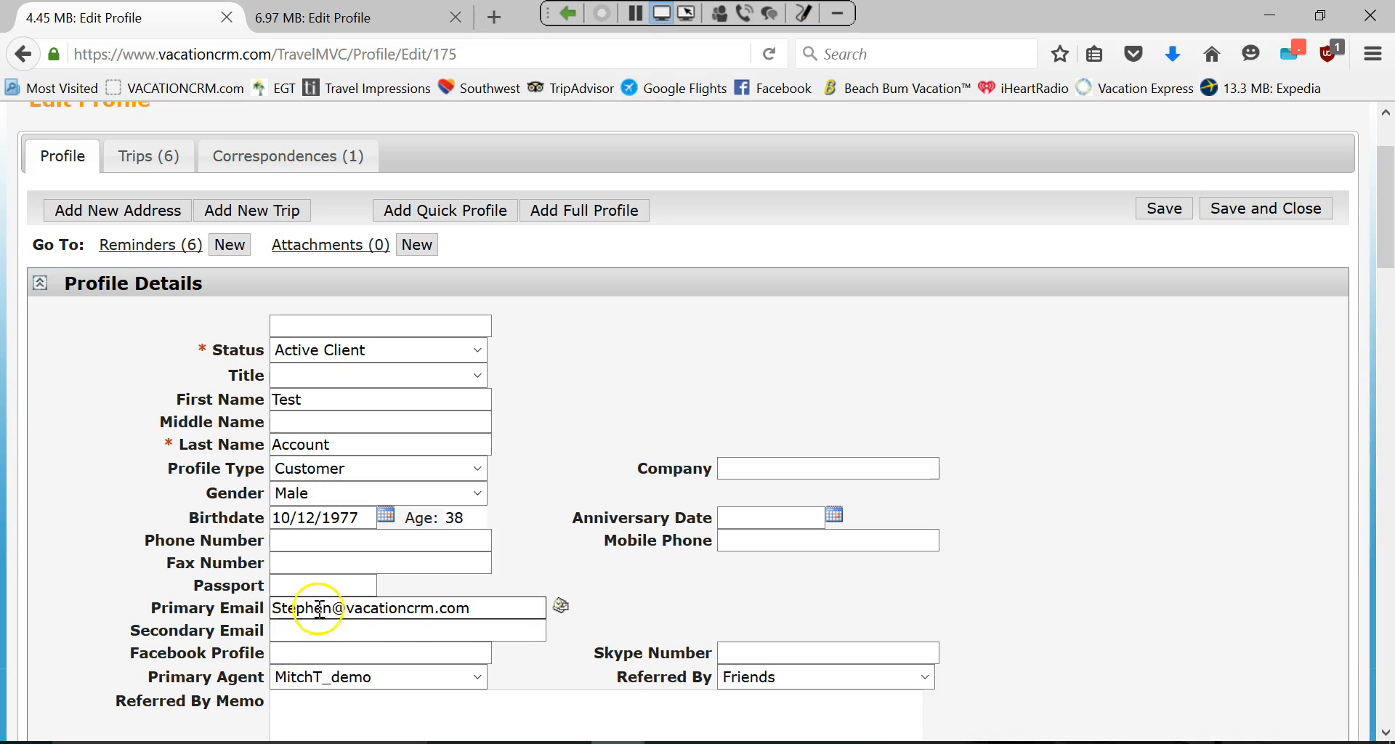
pyautogui.click(564, 607)
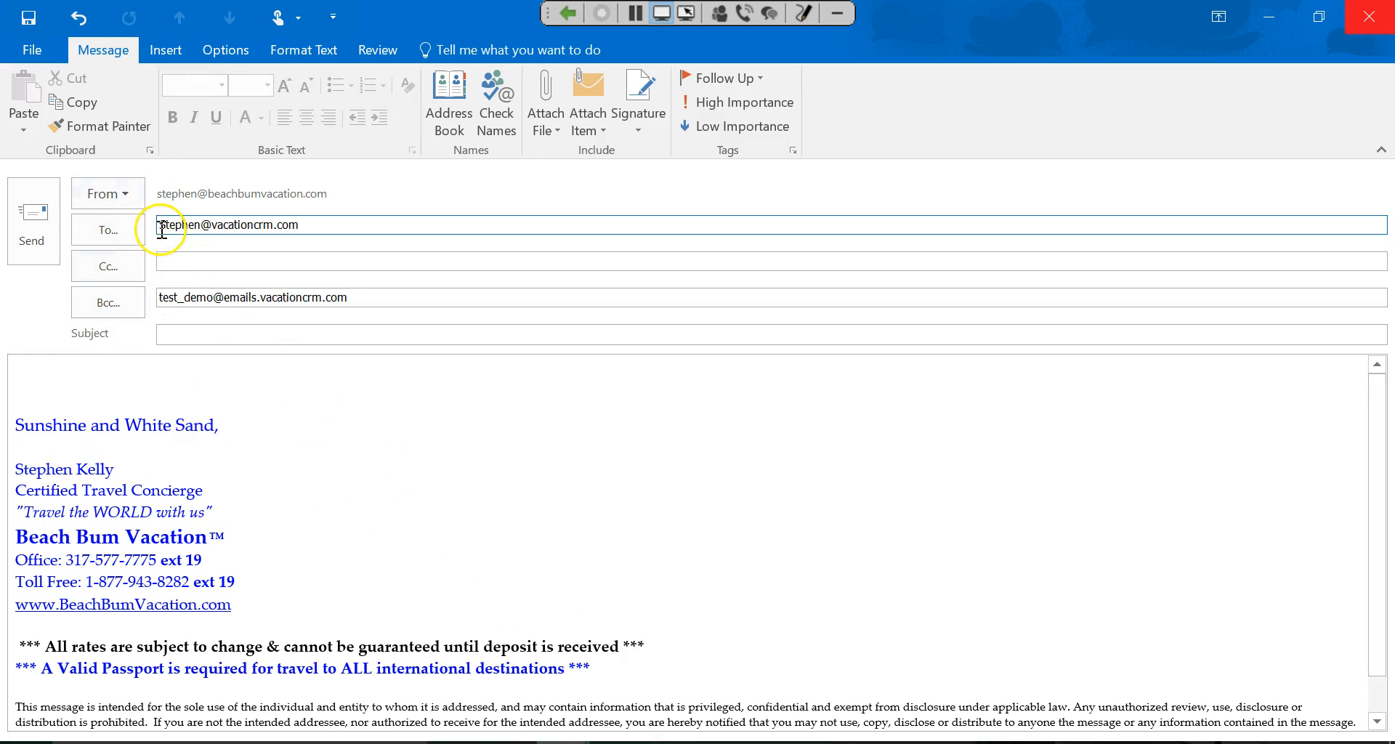
# Close the new Outlook draft and discard it without saving.
pyautogui.click(1369, 16)
pyautogui.click(715, 439)
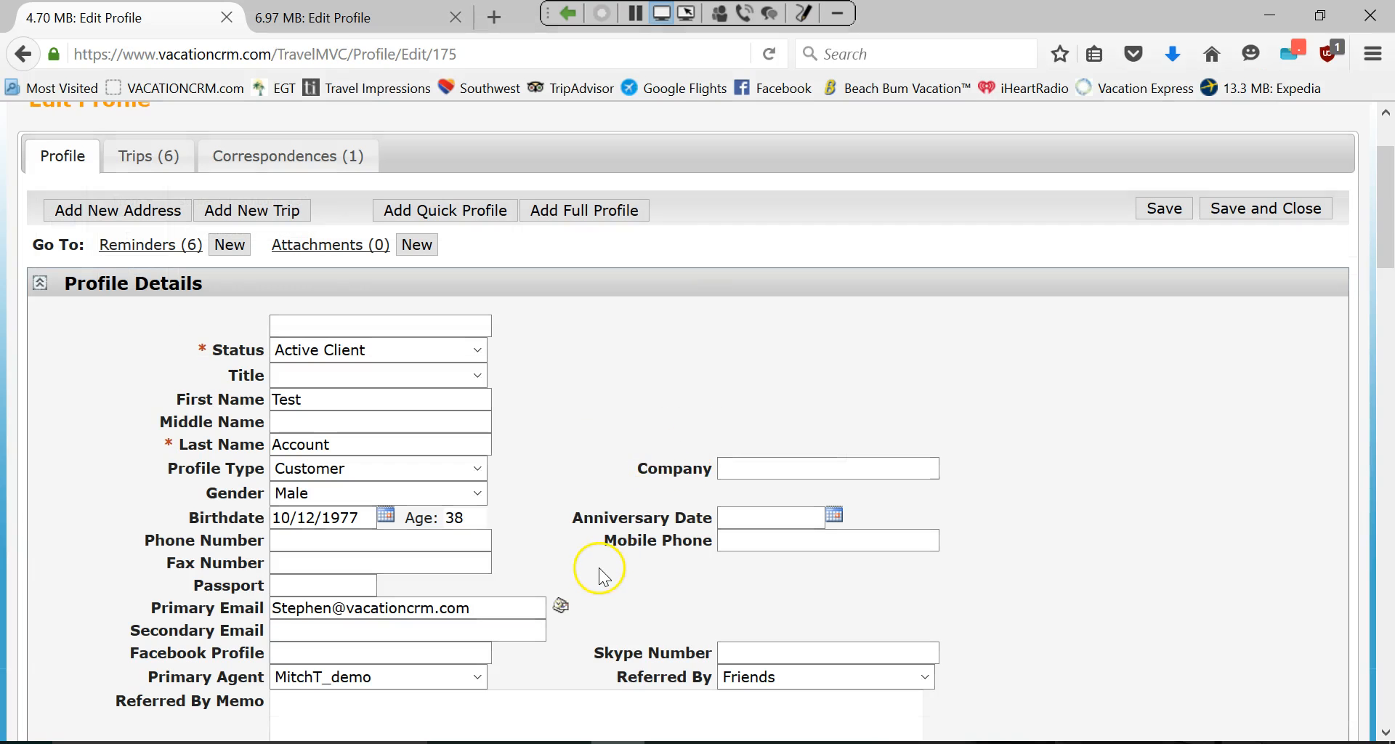
# Get a new Outlook message to the Test Account client open, with To and CRM Bcc pre-filled.
pyautogui.click(562, 614)
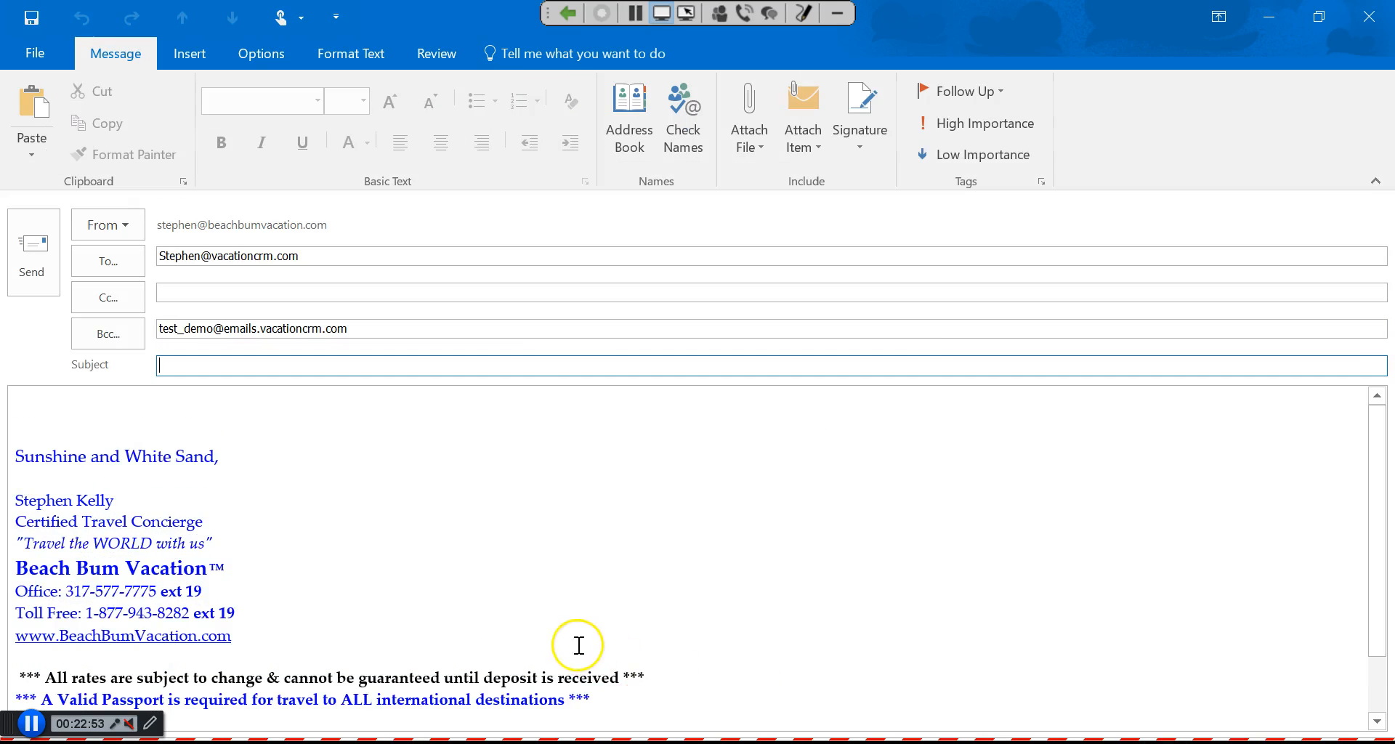
pyautogui.click(1286, 16)
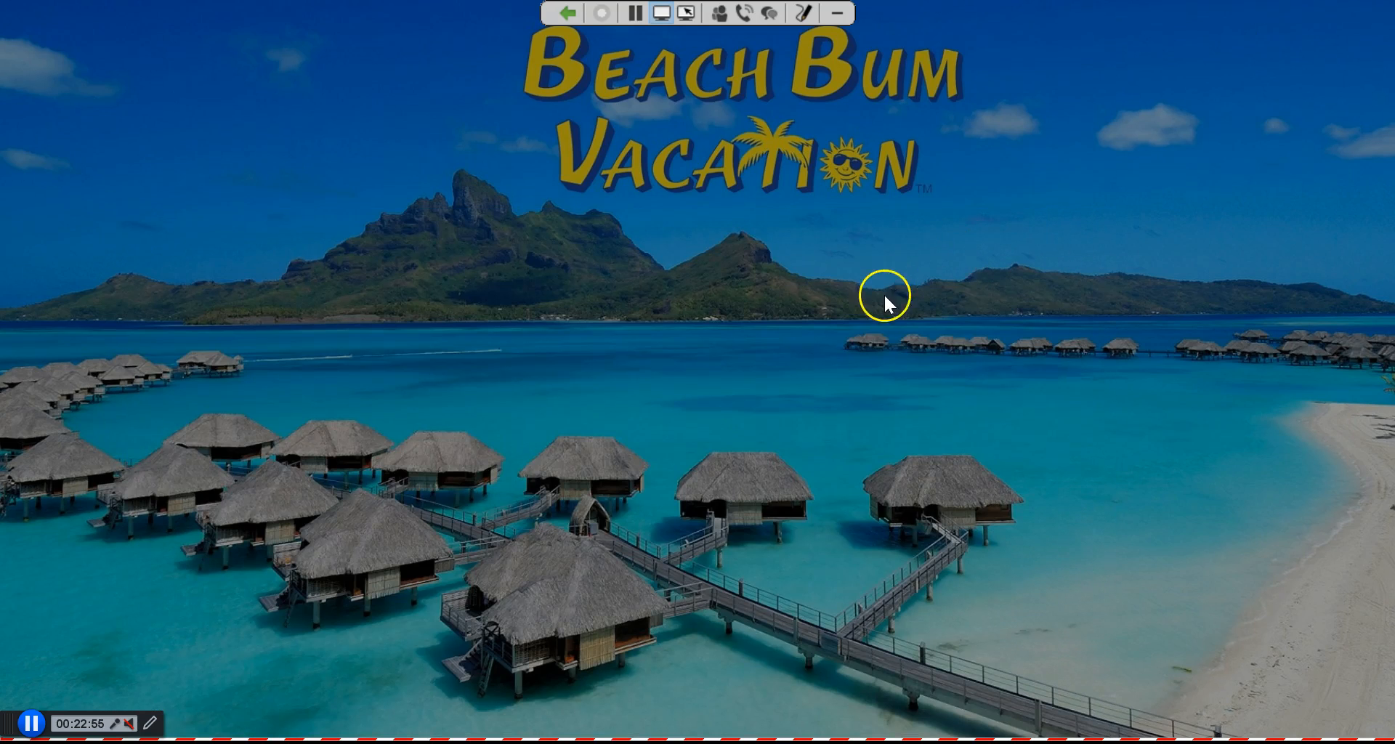
pyautogui.press('super')
pyautogui.click(1245, 731)
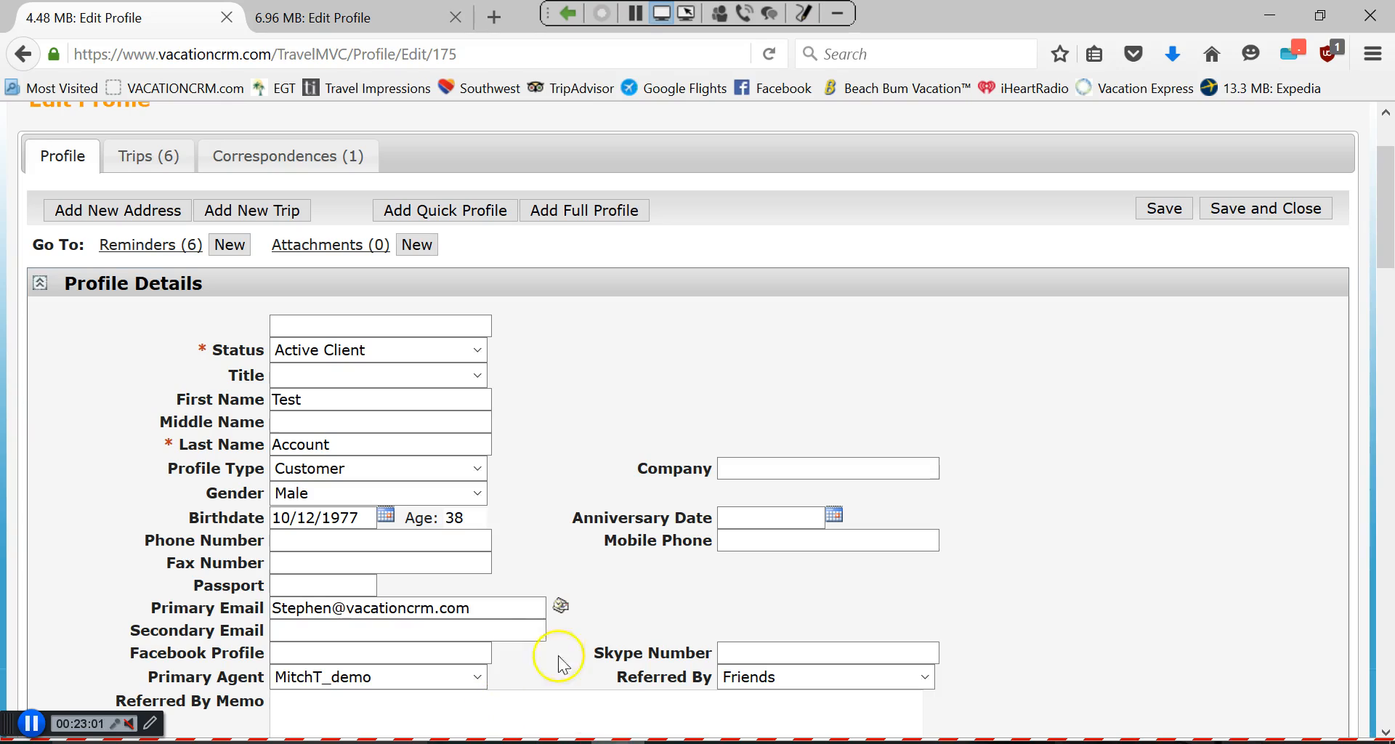
pyautogui.click(560, 606)
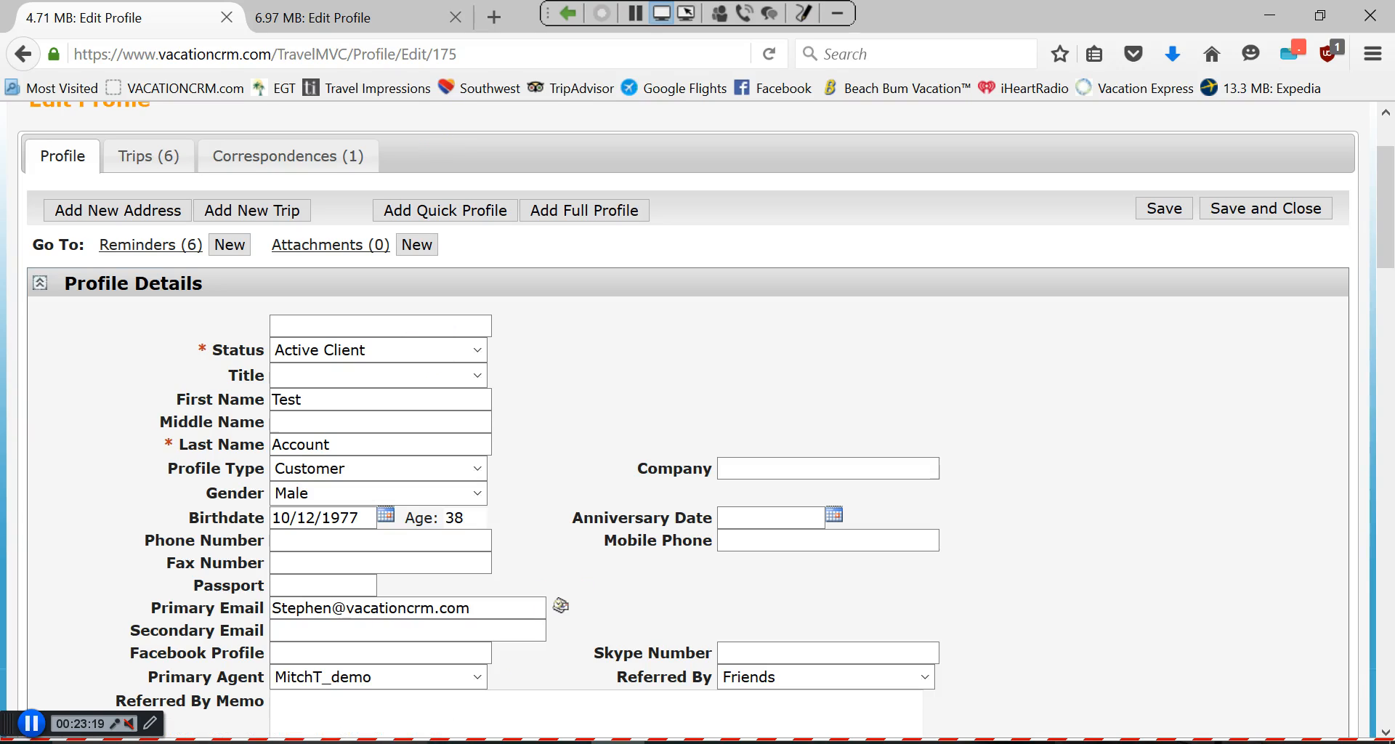
pyautogui.click(567, 13)
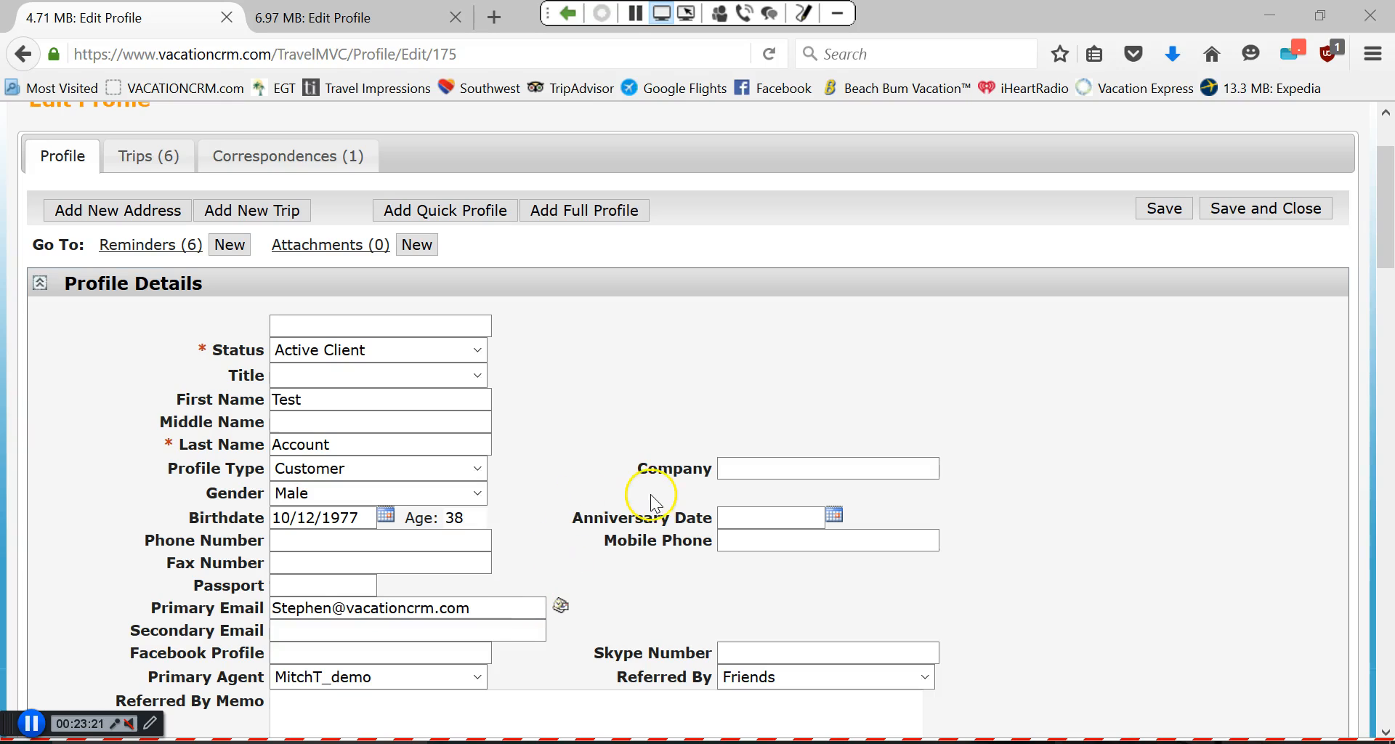
pyautogui.click(562, 607)
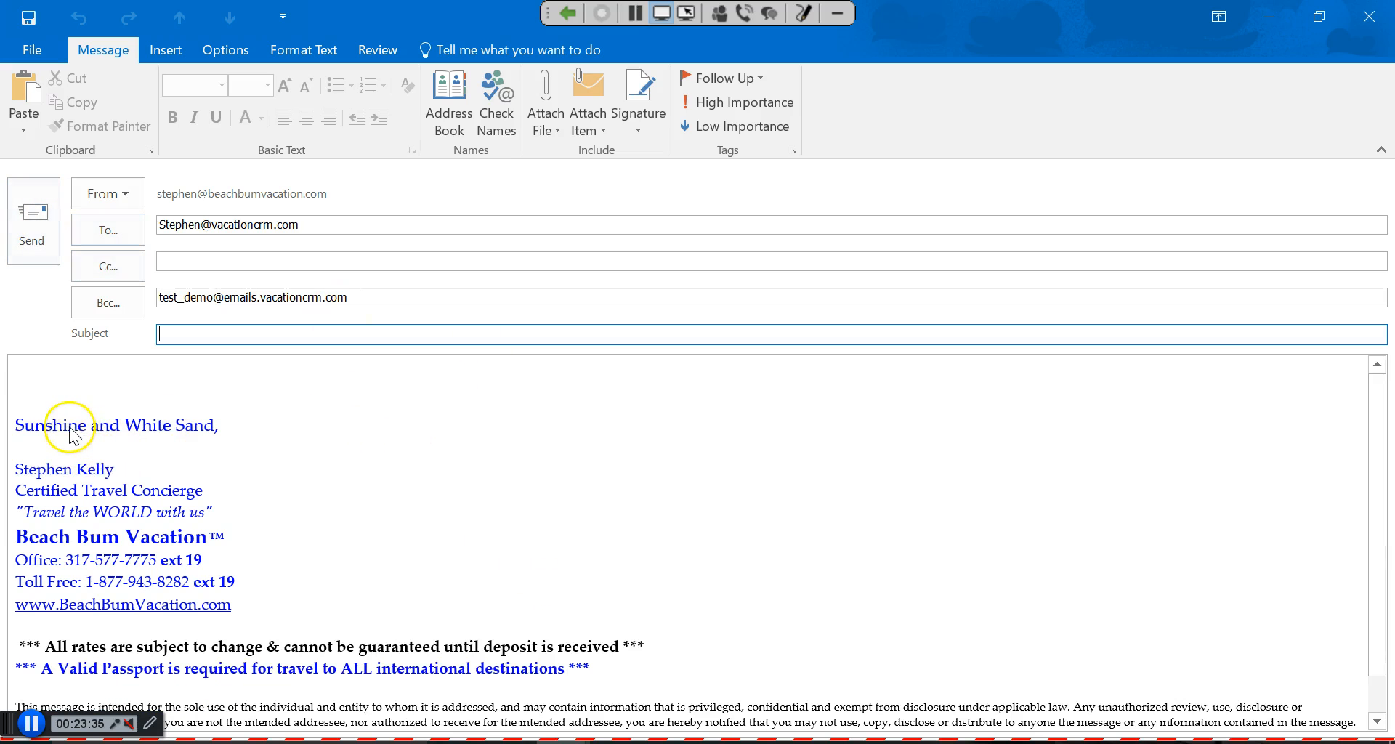
# Review the client's To address and the CRM Bcc address, then minimize the draft.
pyautogui.moveTo(166, 225); pyautogui.dragTo(307, 227)
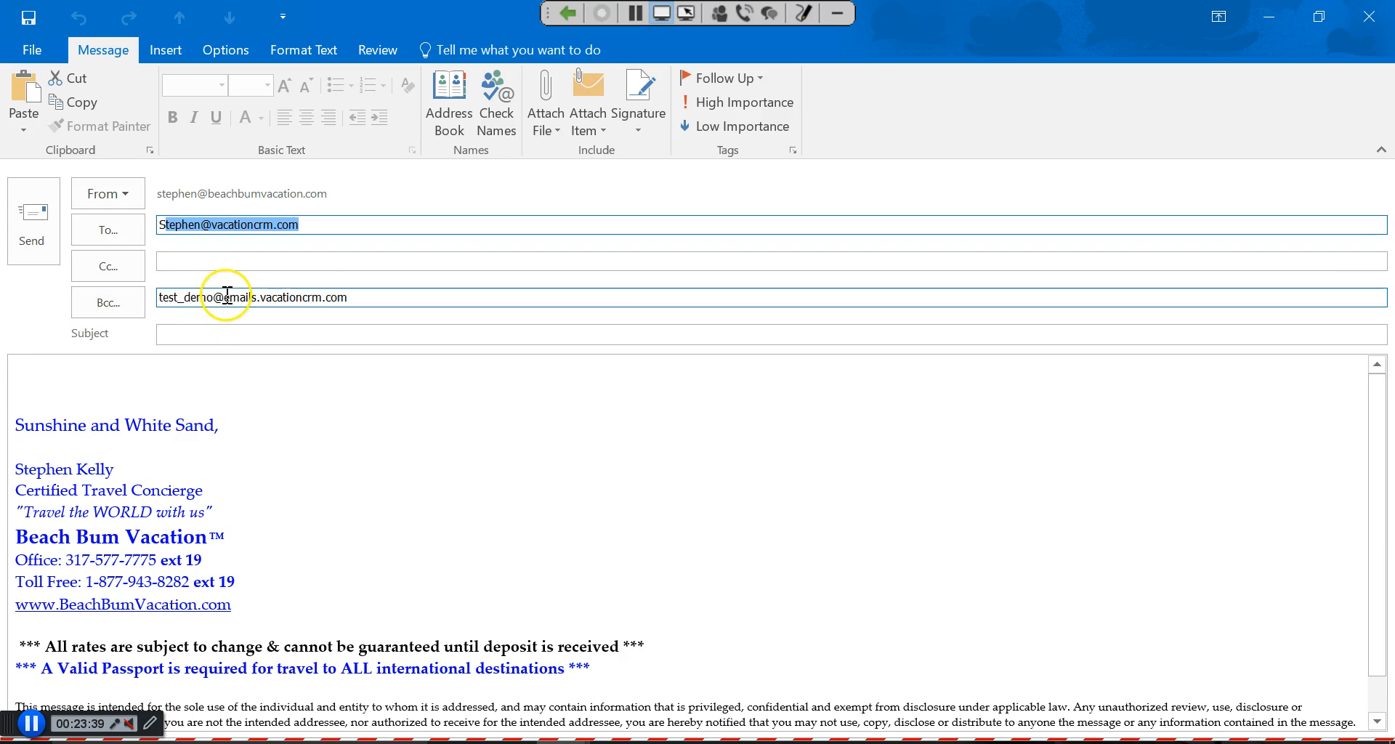
pyautogui.moveTo(176, 298); pyautogui.dragTo(371, 298)
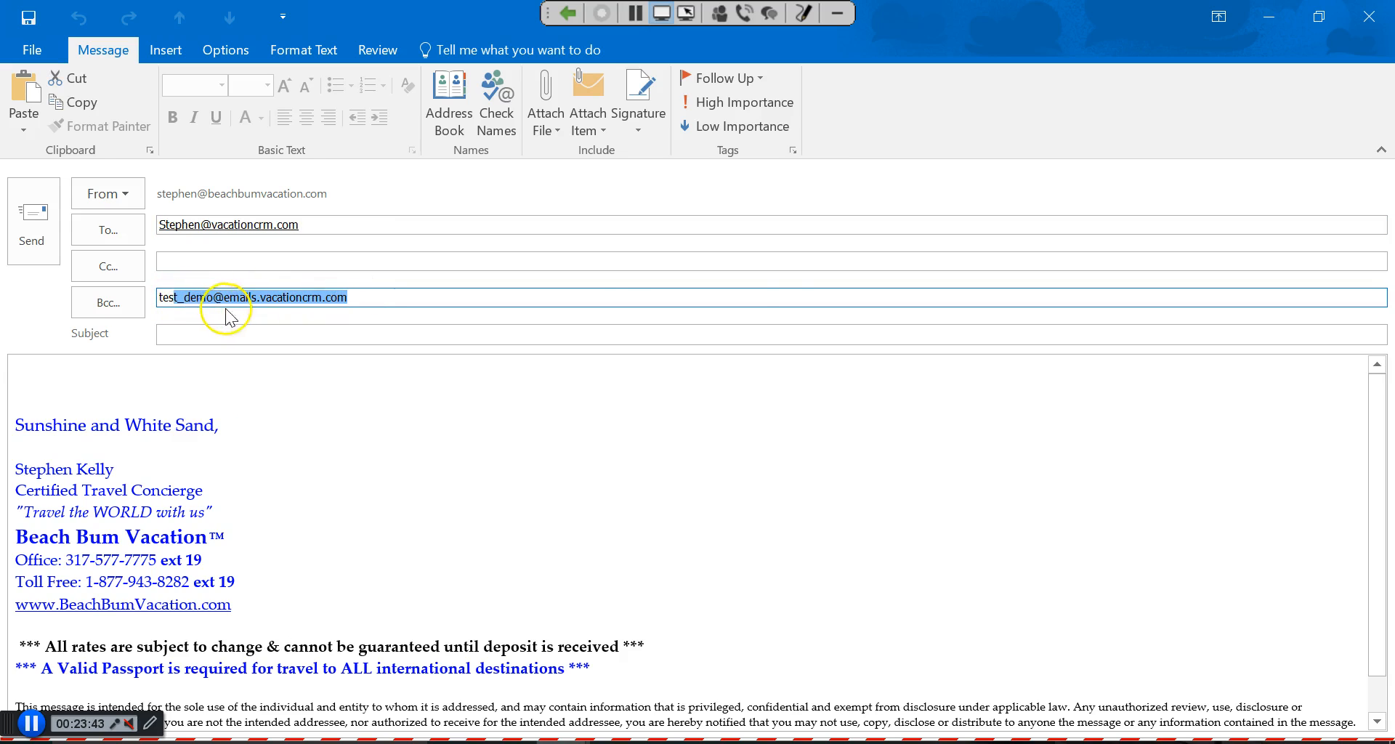
pyautogui.click(774, 411)
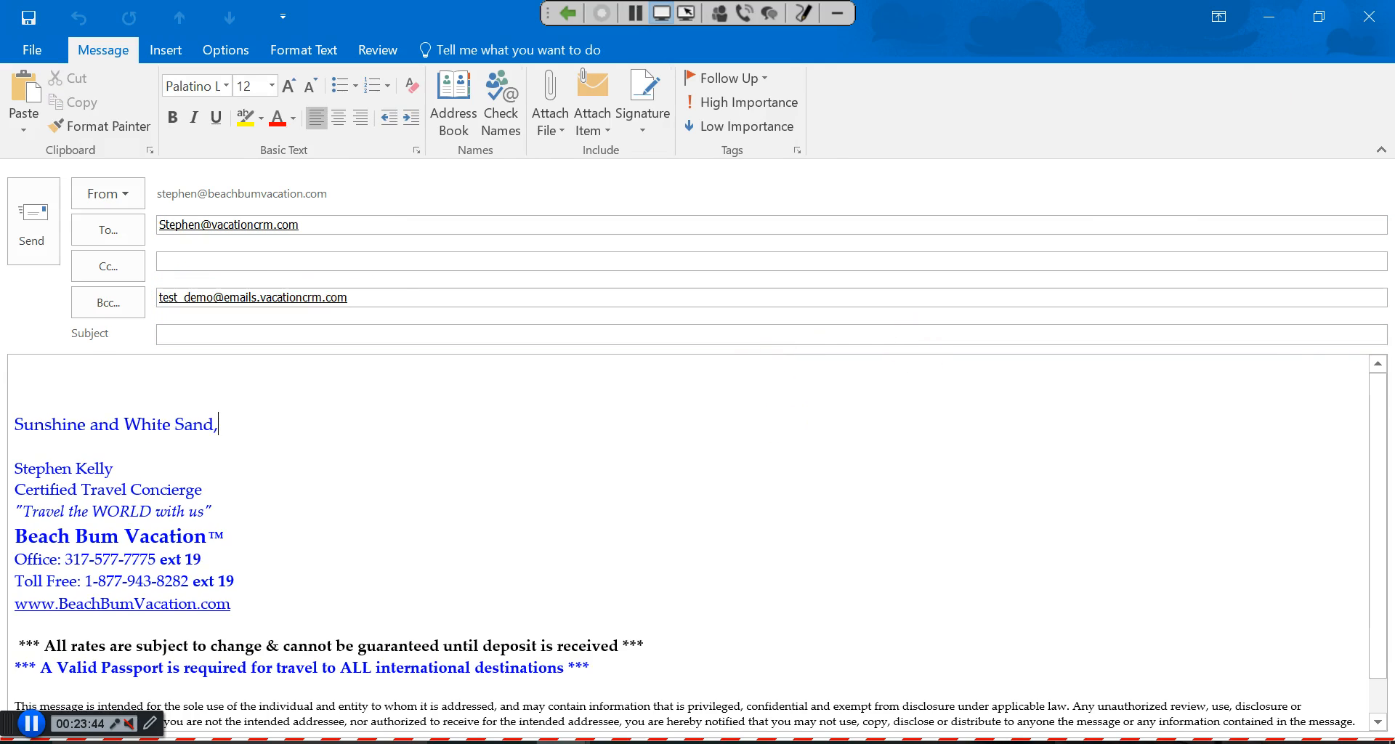
pyautogui.click(1261, 17)
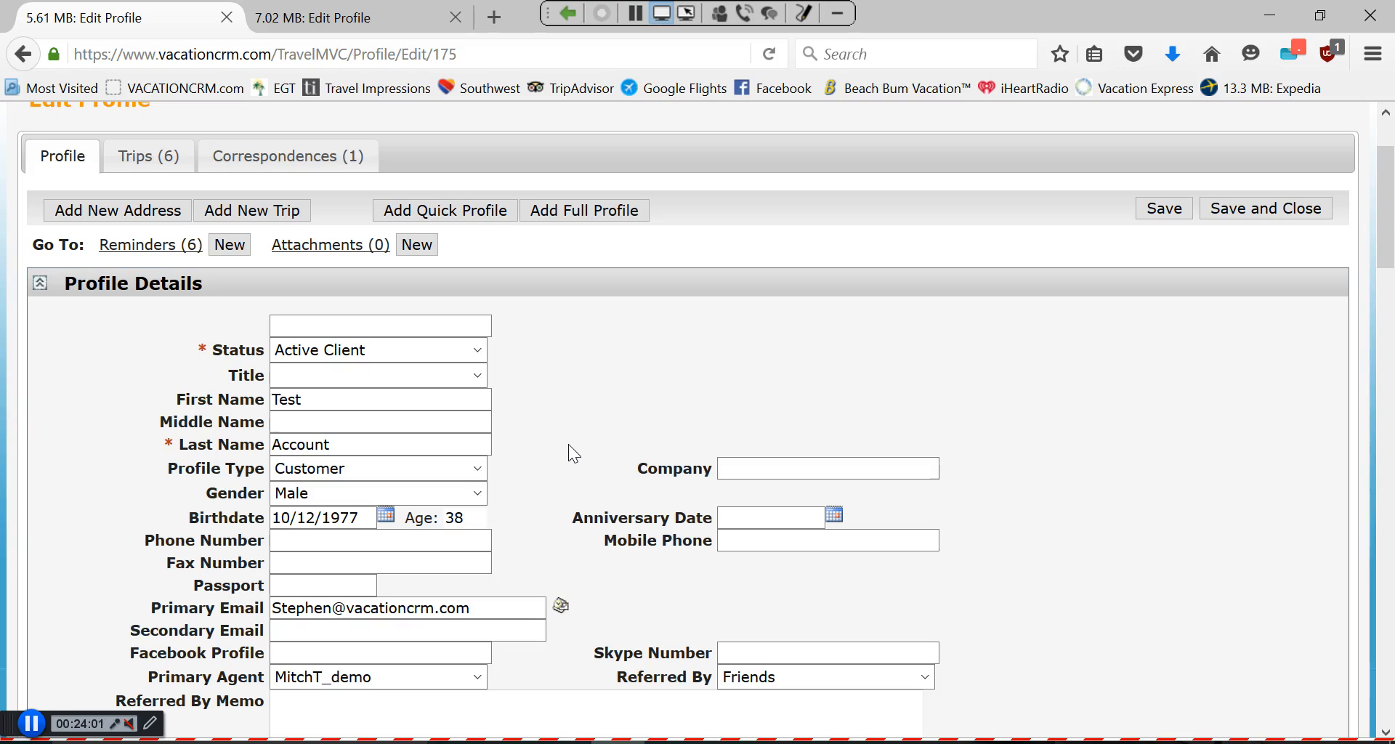
# Launch another Outlook message to the client's primary email with the CRM logging Bcc.
pyautogui.click(564, 607)
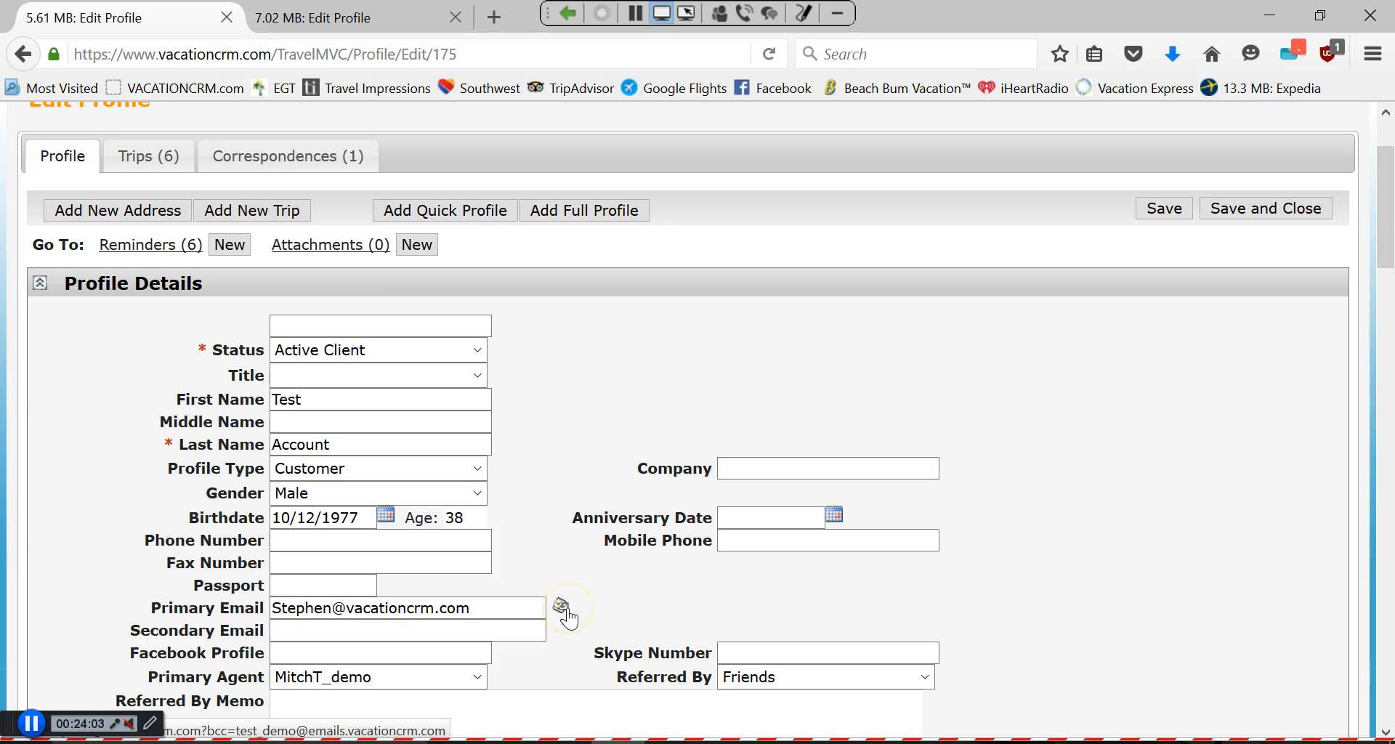
pyautogui.click(567, 618)
pyautogui.click(546, 612)
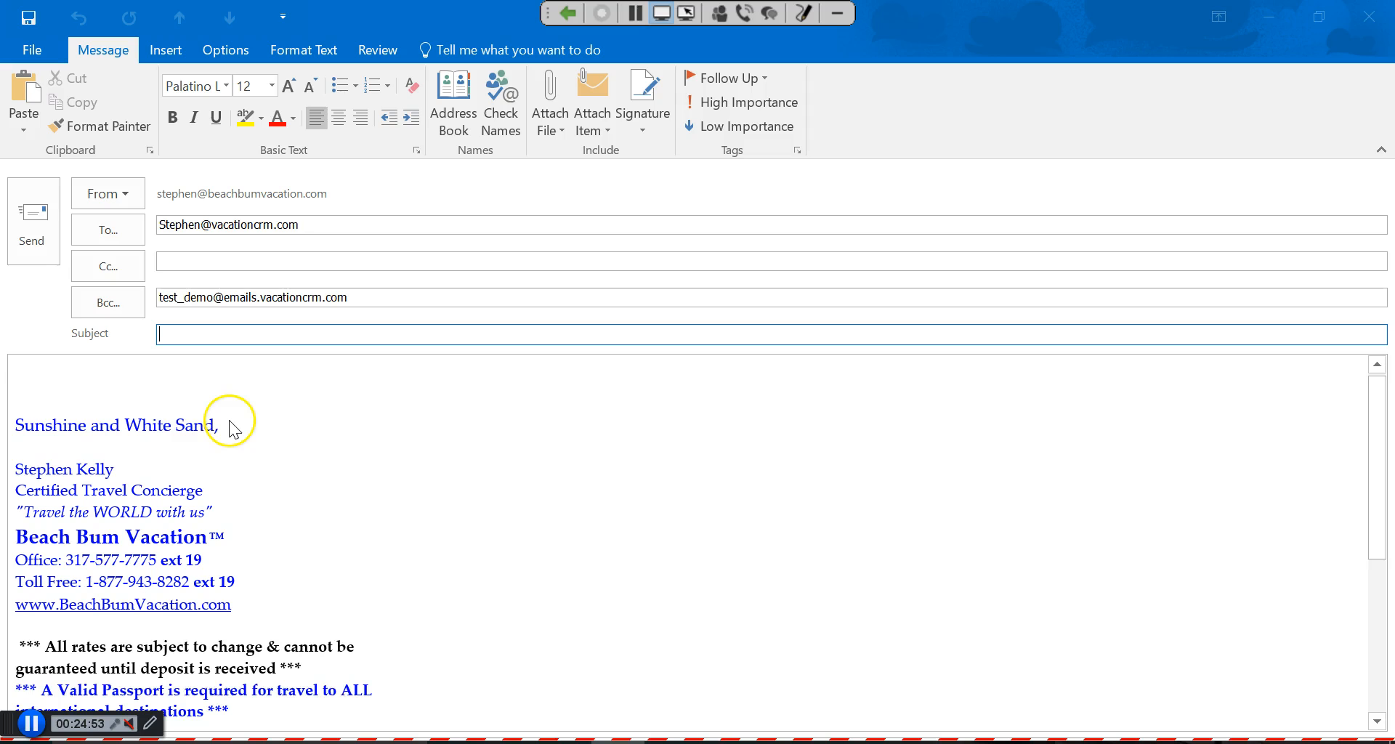
# Inspect the CRM Bcc address, then close the draft without saving it.
pyautogui.doubleClick(216, 297)
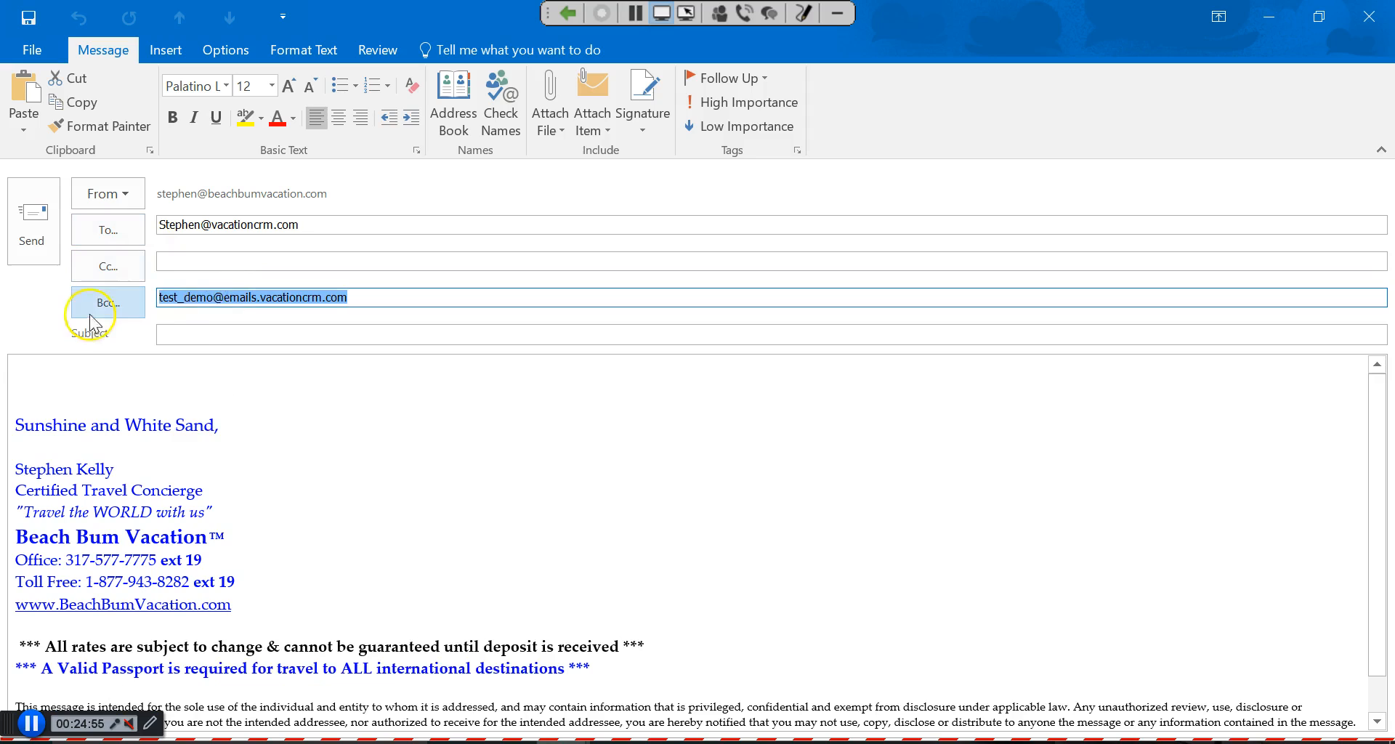
pyautogui.rightClick(204, 302)
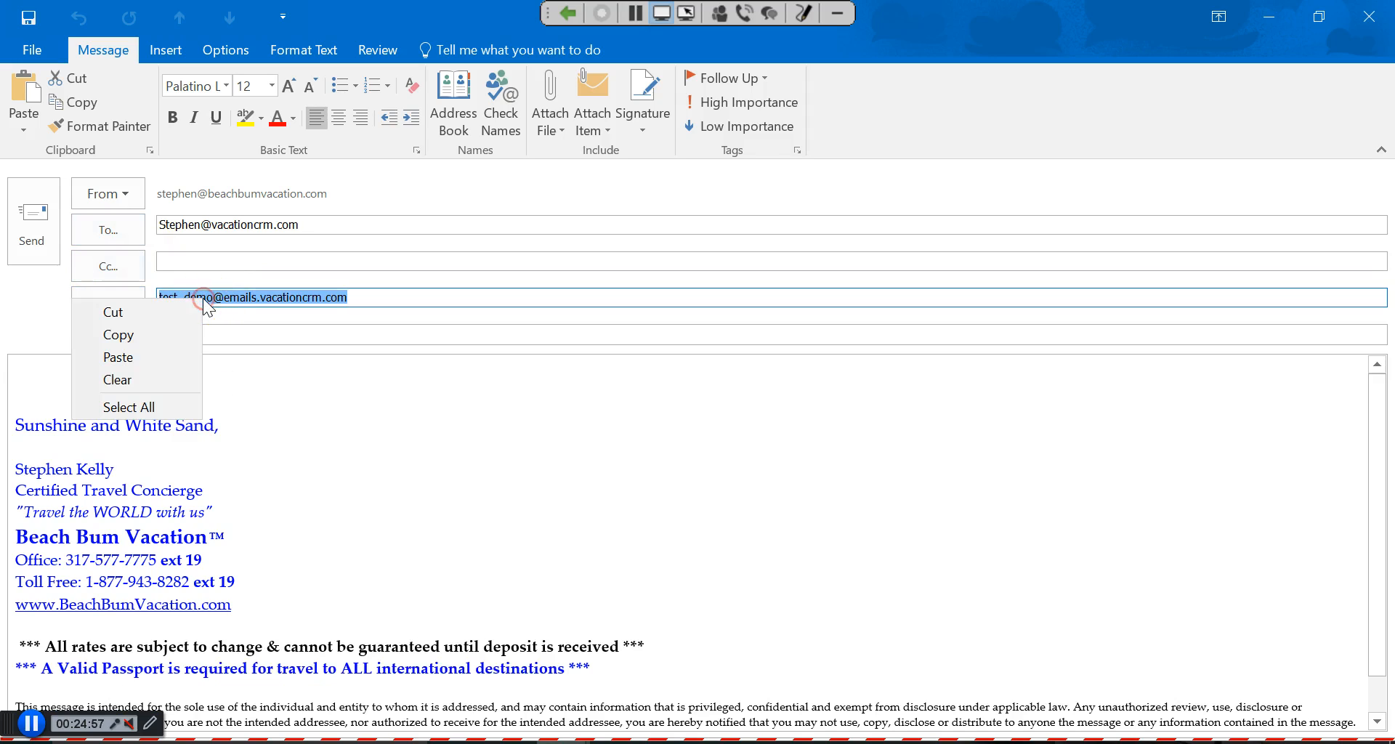
pyautogui.click(353, 297)
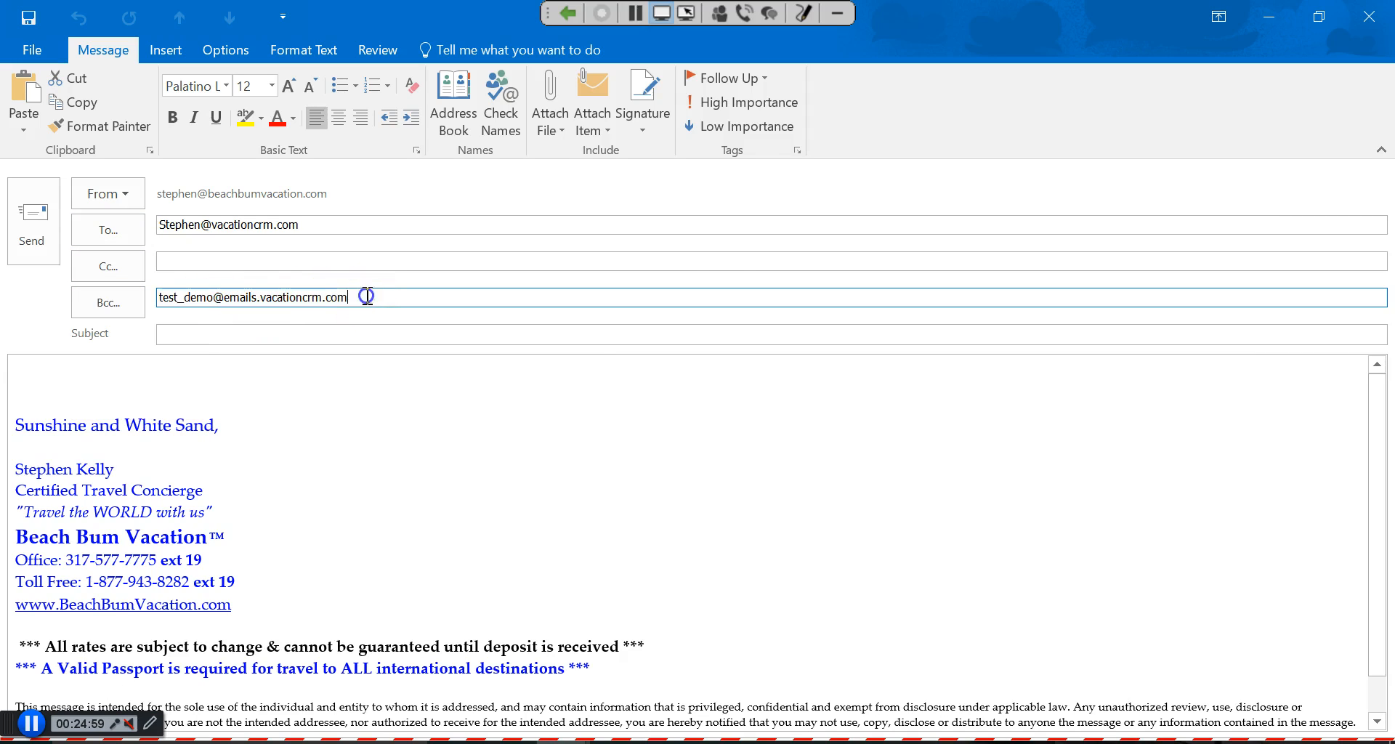
pyautogui.click(1363, 26)
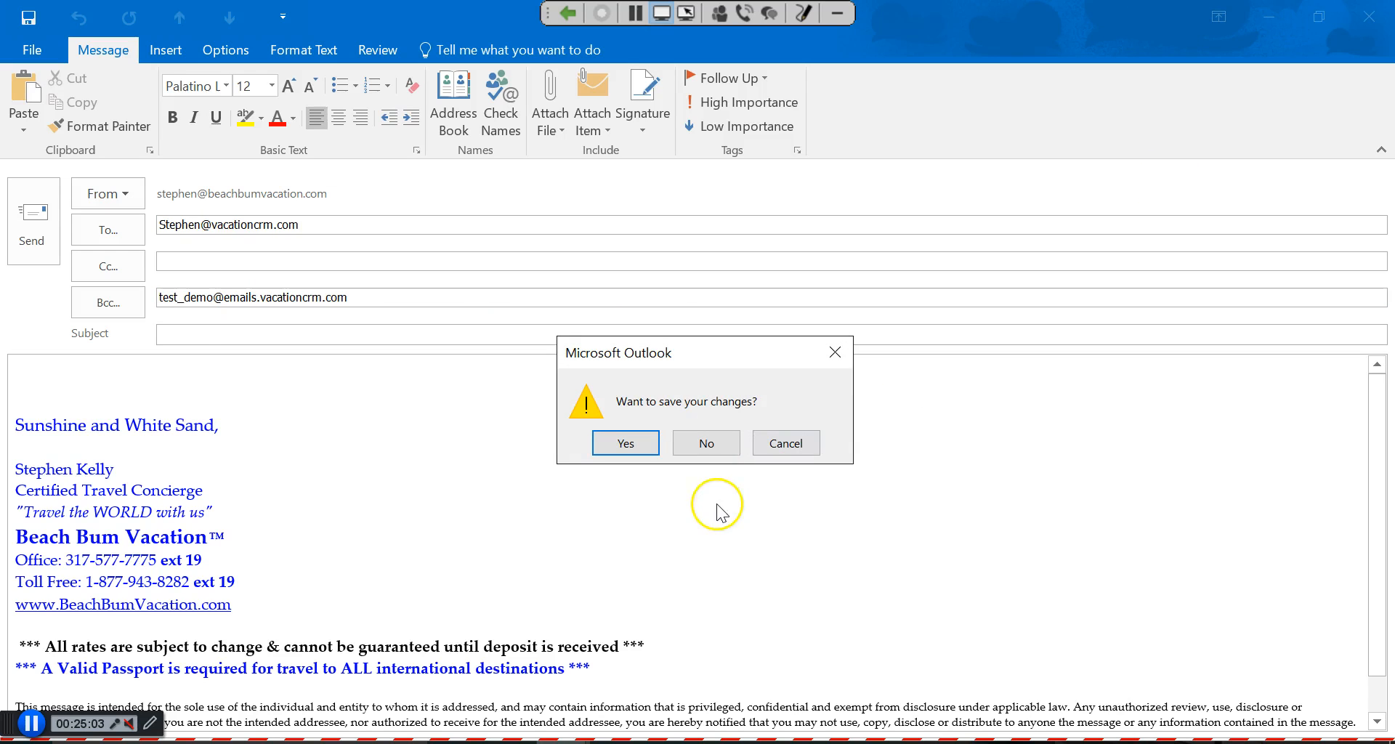
pyautogui.click(707, 442)
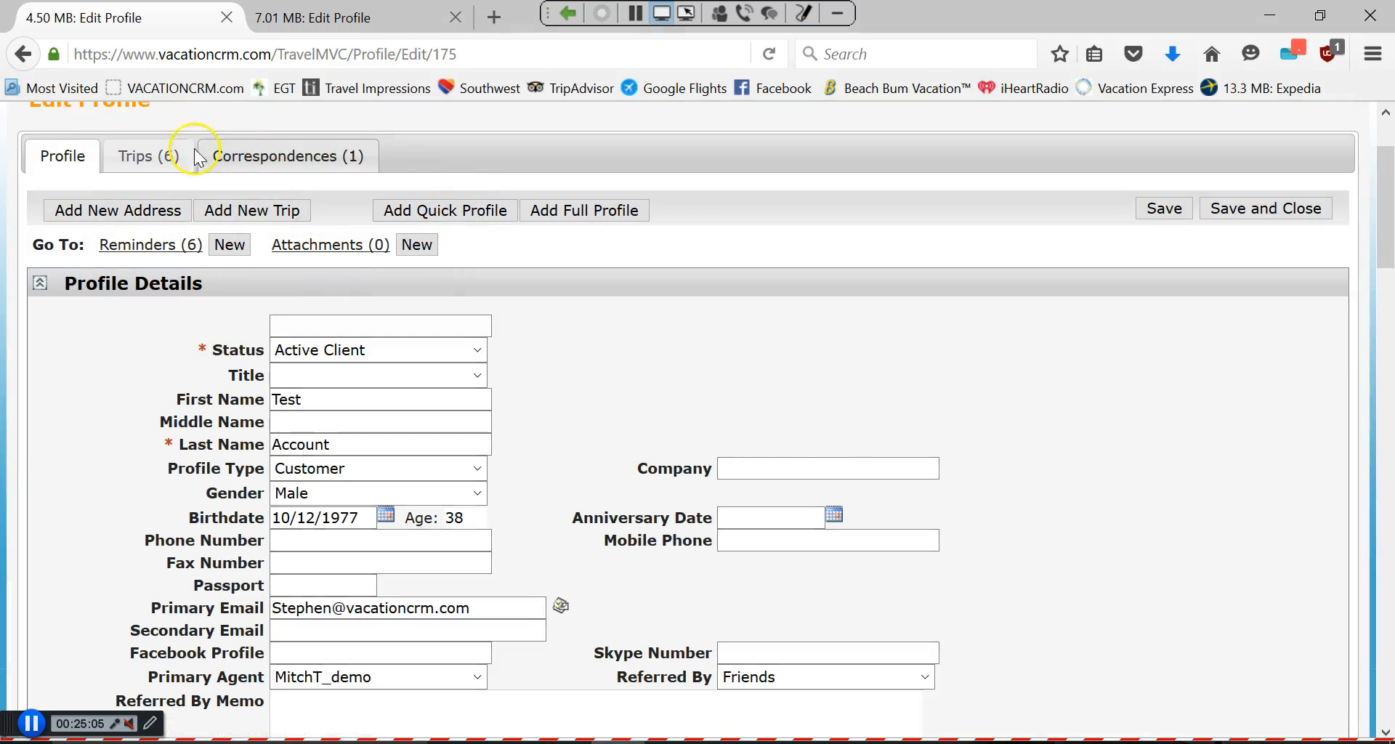
# View the client's single 2/3/2016 correspondence, return to the Dashboard, and preview open Outlook messages.
pyautogui.click(254, 156)
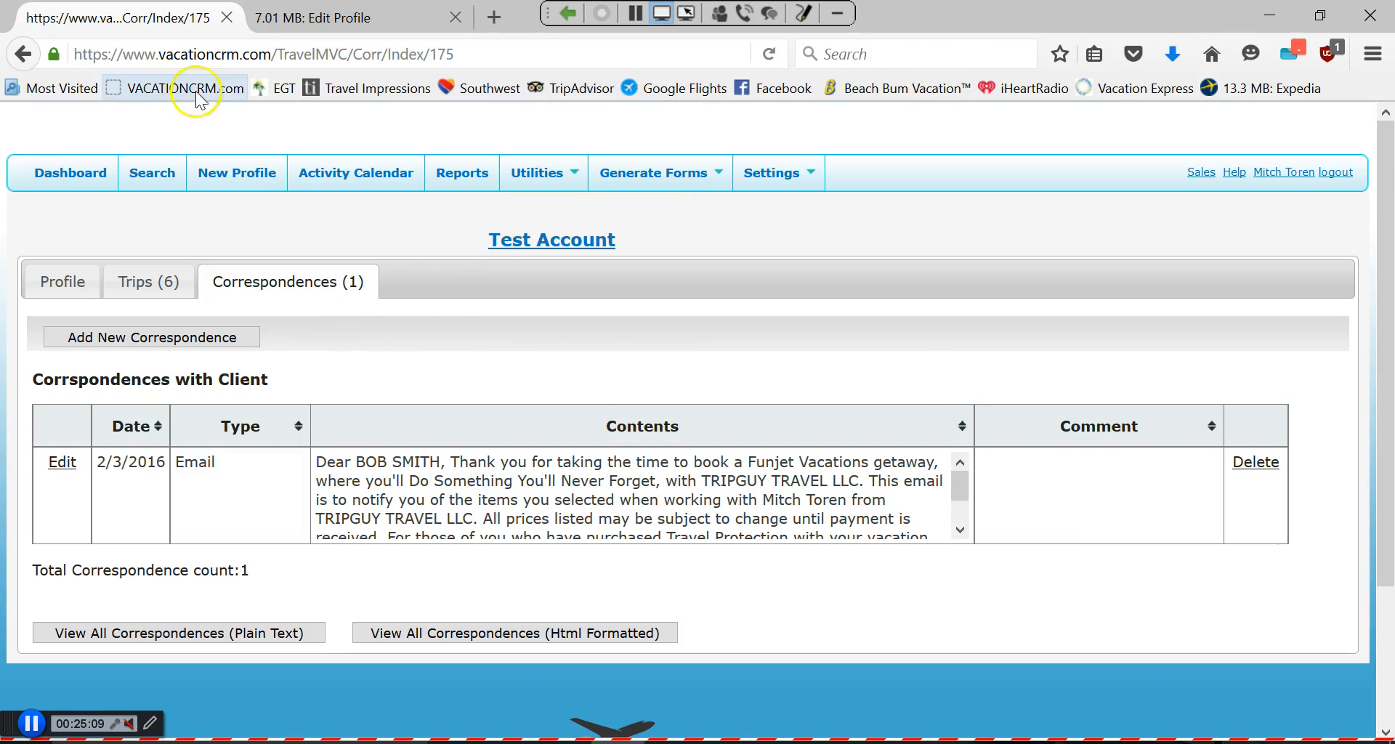
pyautogui.click(54, 180)
pyautogui.click(65, 175)
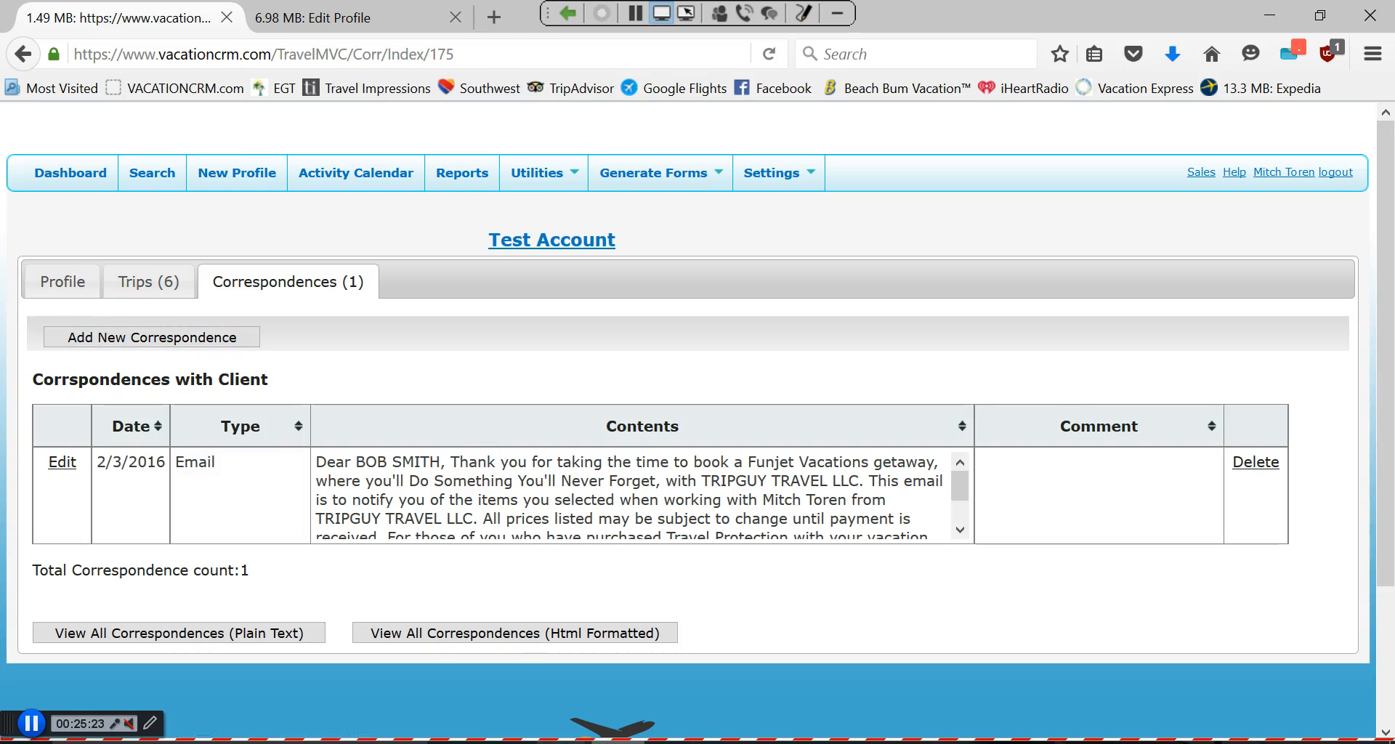
pyautogui.moveTo(591, 741)
pyautogui.moveTo(730, 690)
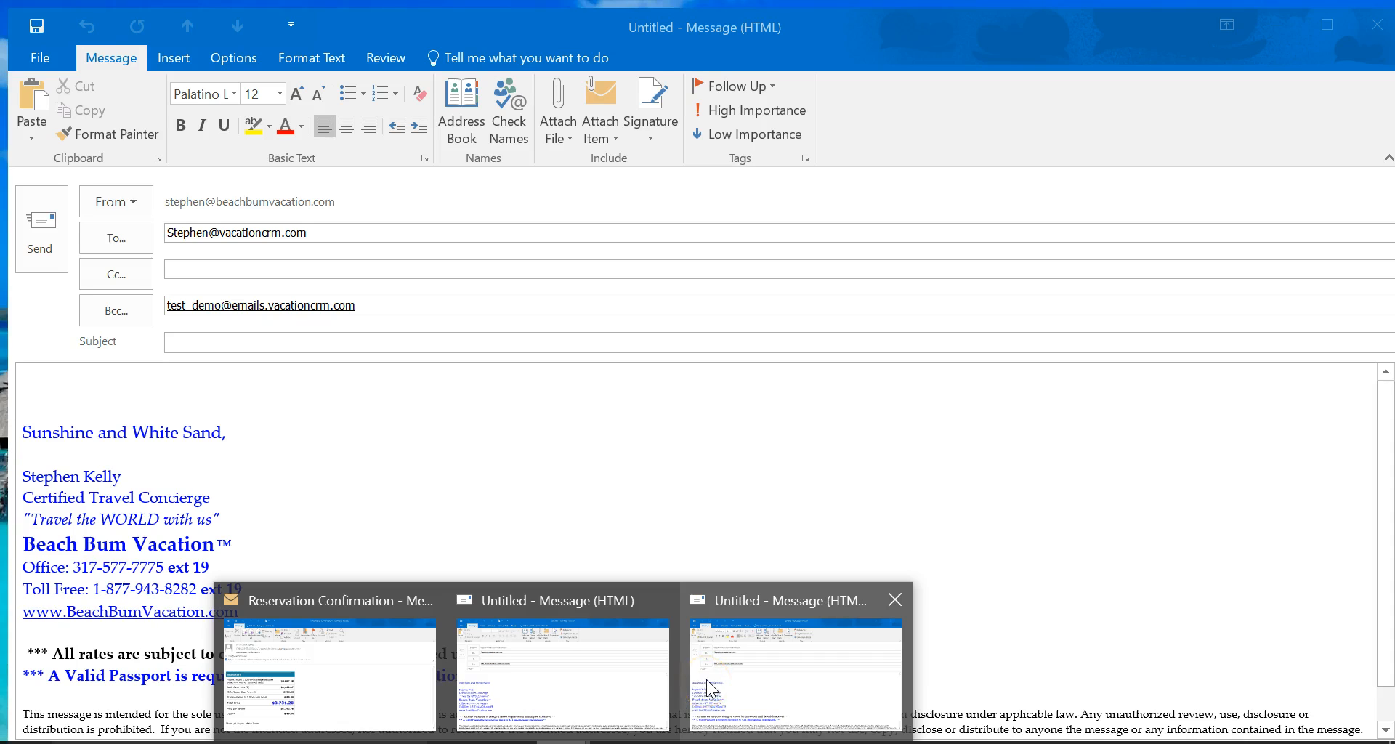
# Bring the other untitled Outlook draft to the front and highlight its CRM Bcc address.
pyautogui.click(711, 684)
pyautogui.moveTo(360, 297); pyautogui.dragTo(150, 300)
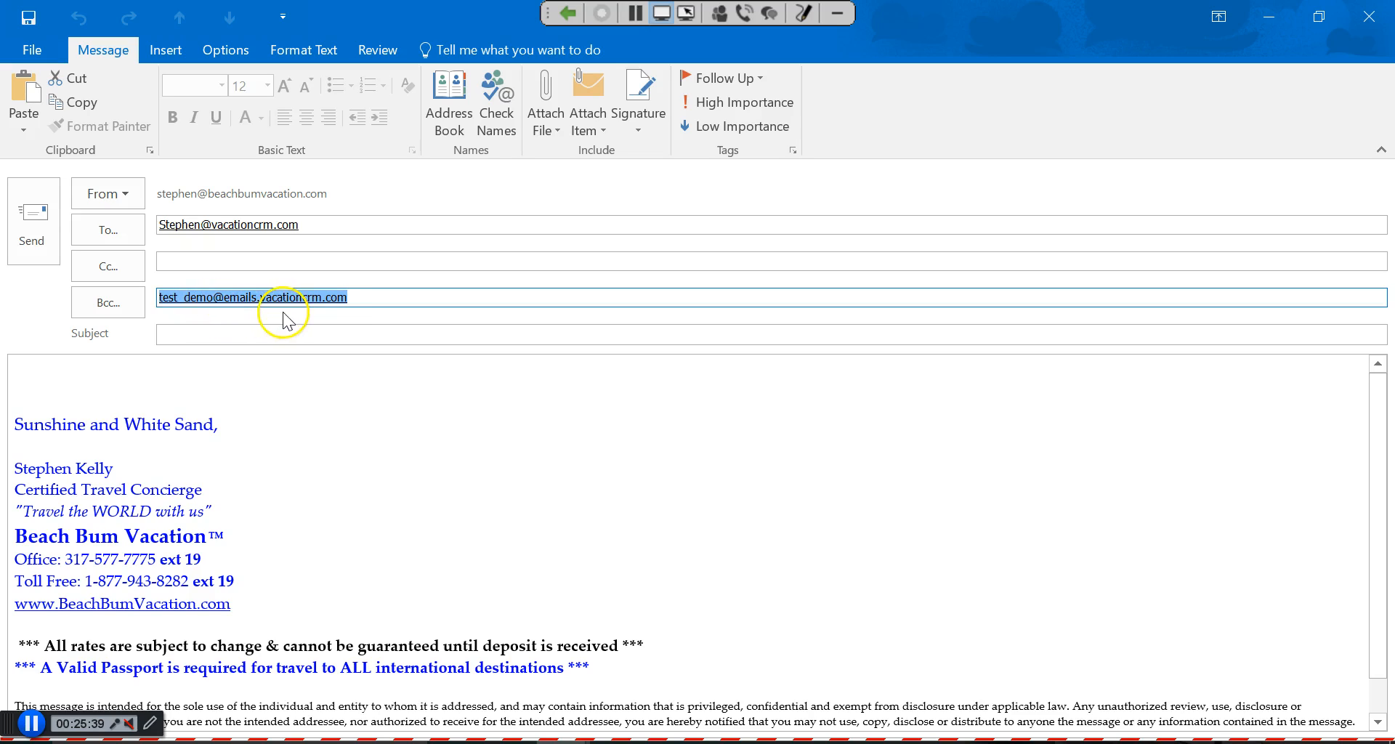
pyautogui.moveTo(359, 298)
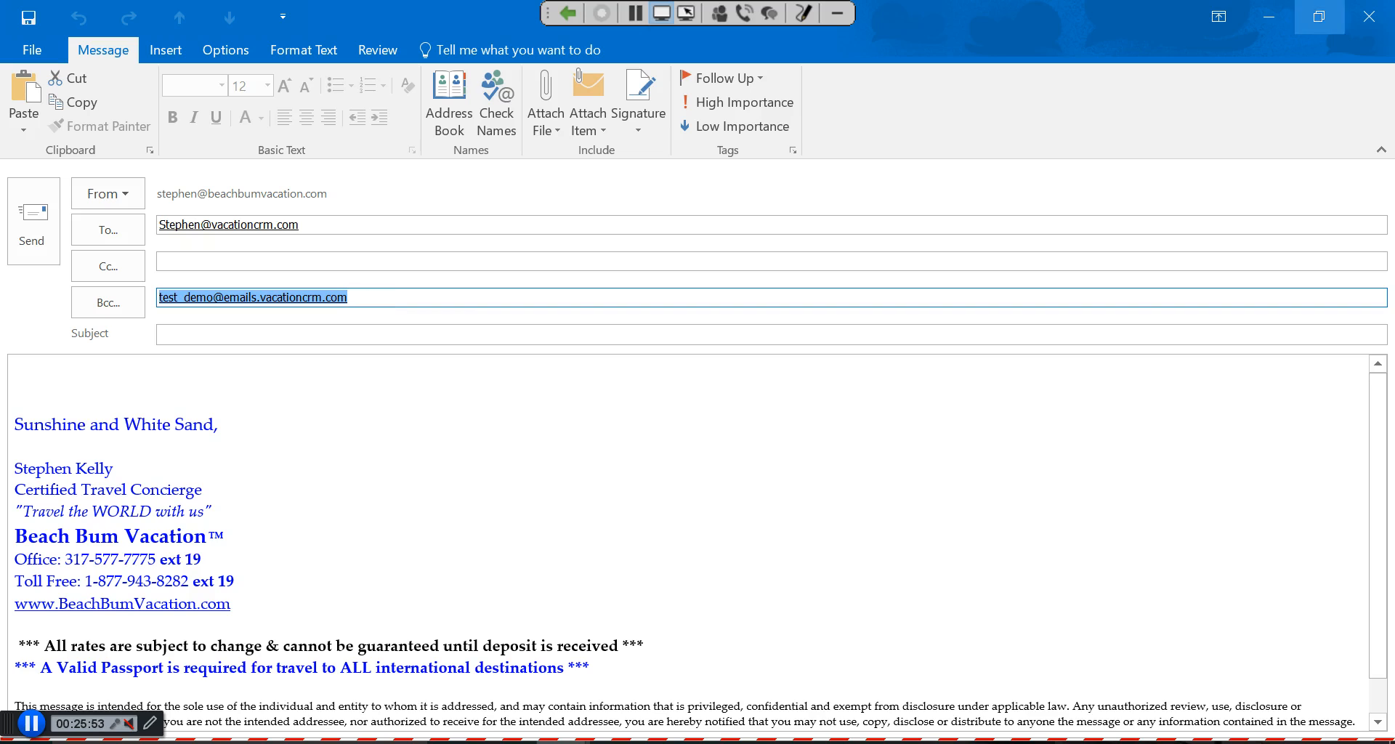
# Discard the remaining draft without saving, then stop sharing the desktop.
pyautogui.click(1369, 16)
pyautogui.click(705, 445)
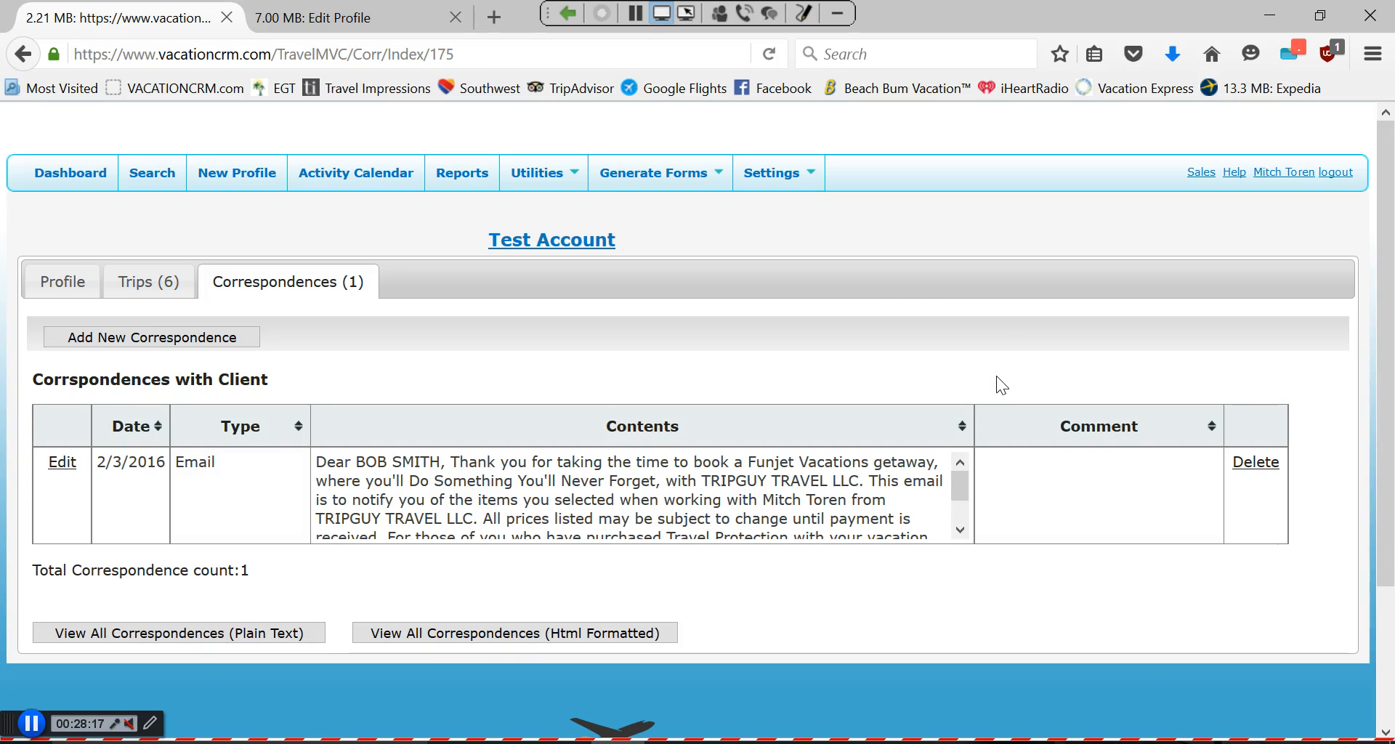
pyautogui.click(570, 16)
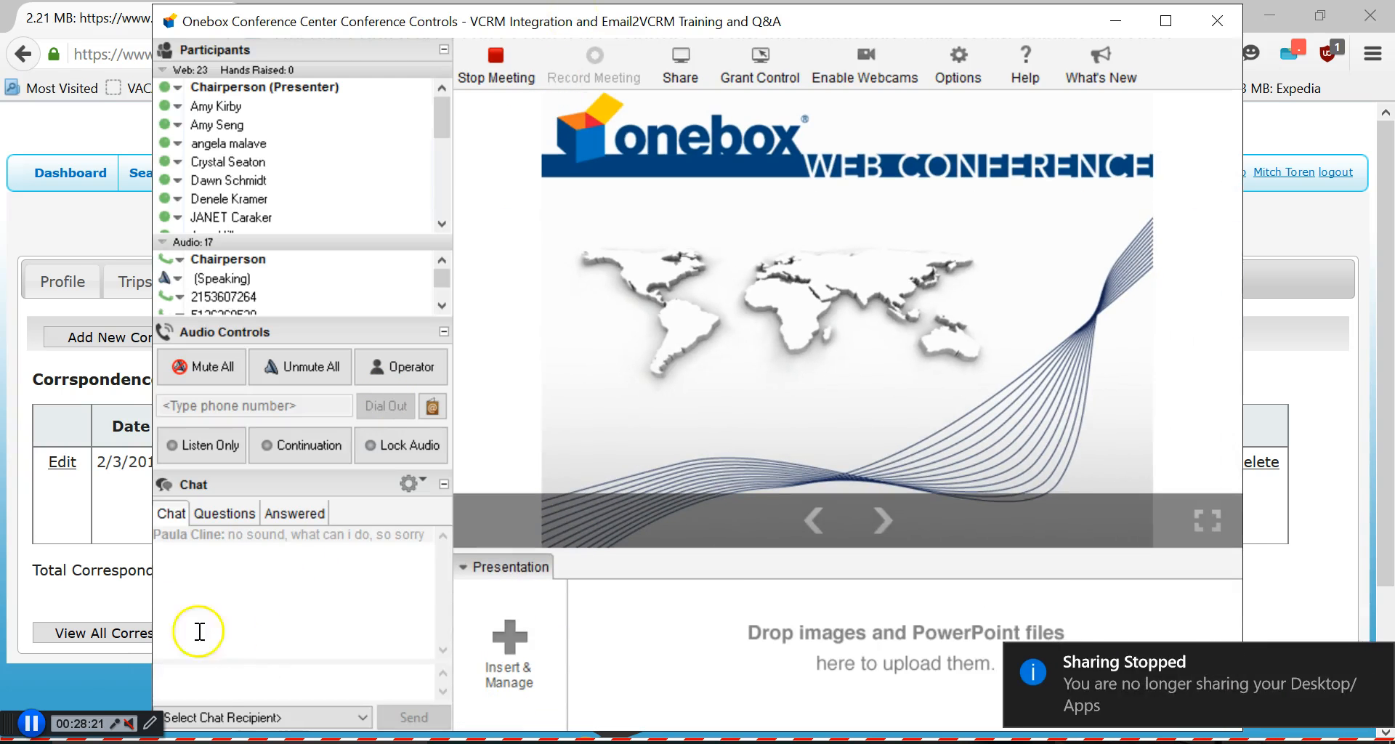